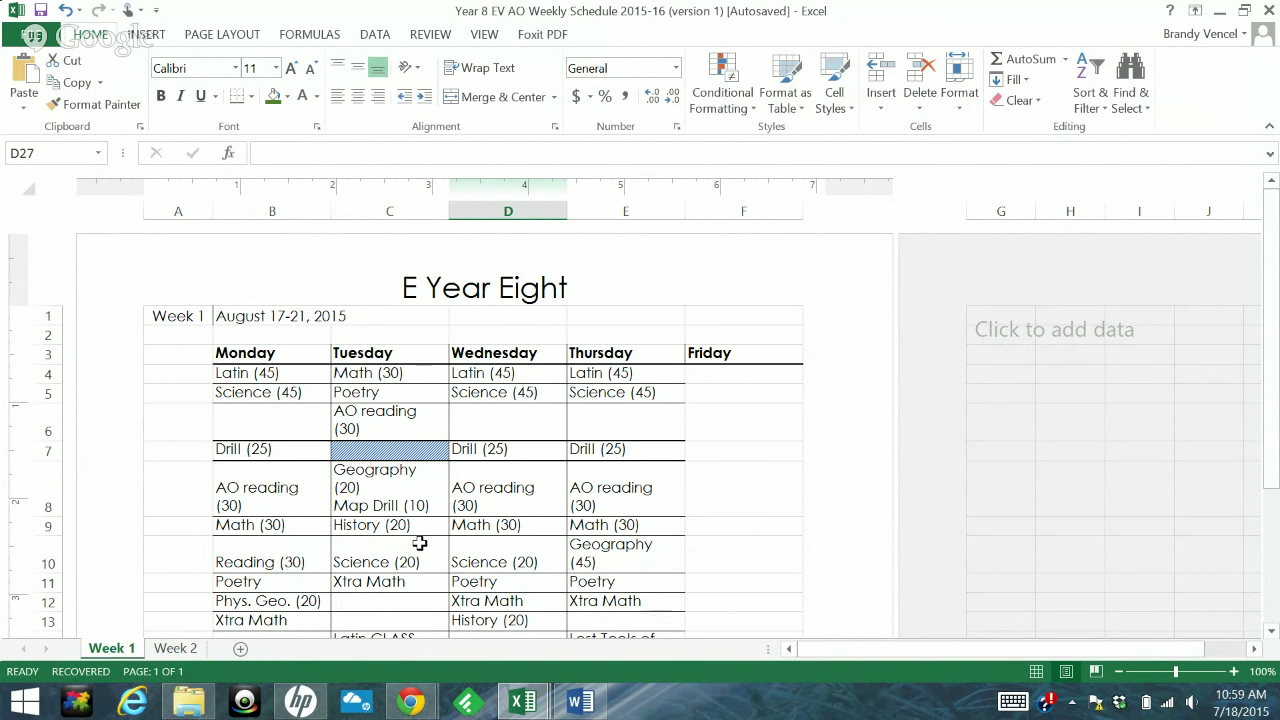
Switch to the CM Matrix workbook and examine the Average Day Chart from breakfast down to lunch, including E's Latin and Y8 work block
{"action": "left_click", "coordinate": [518, 703]}
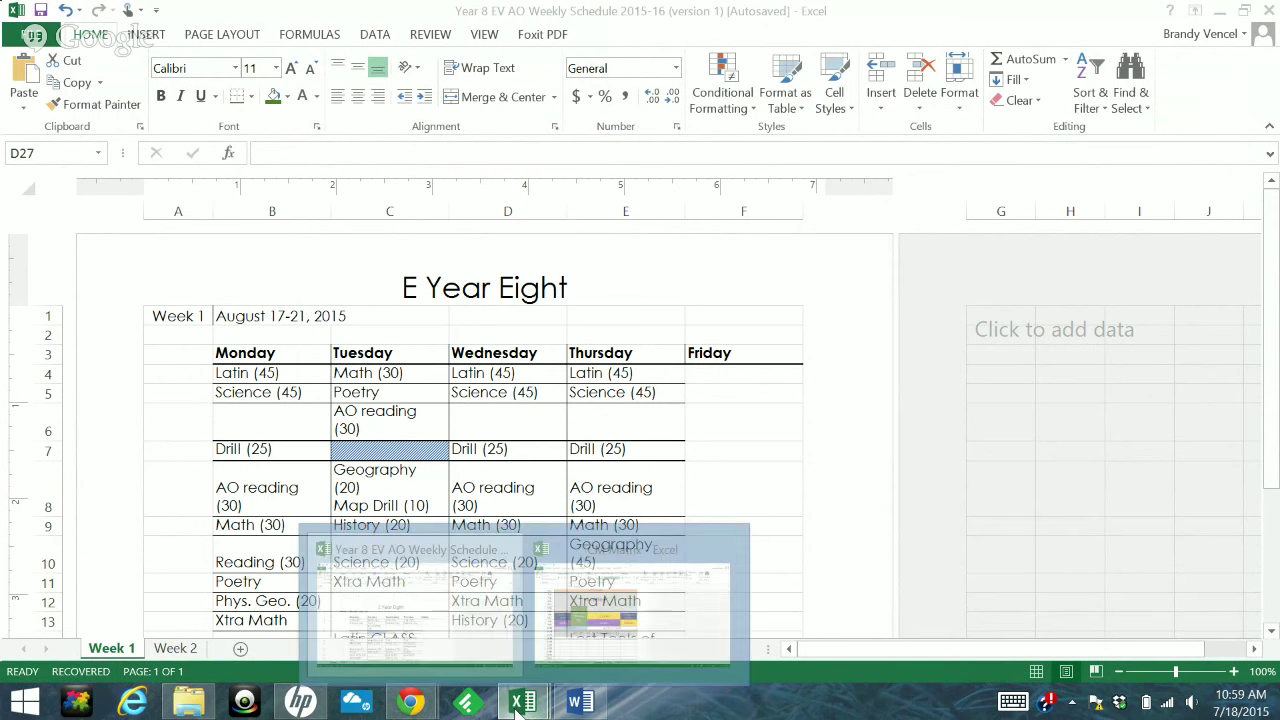
{"action": "left_click", "coordinate": [585, 612]}
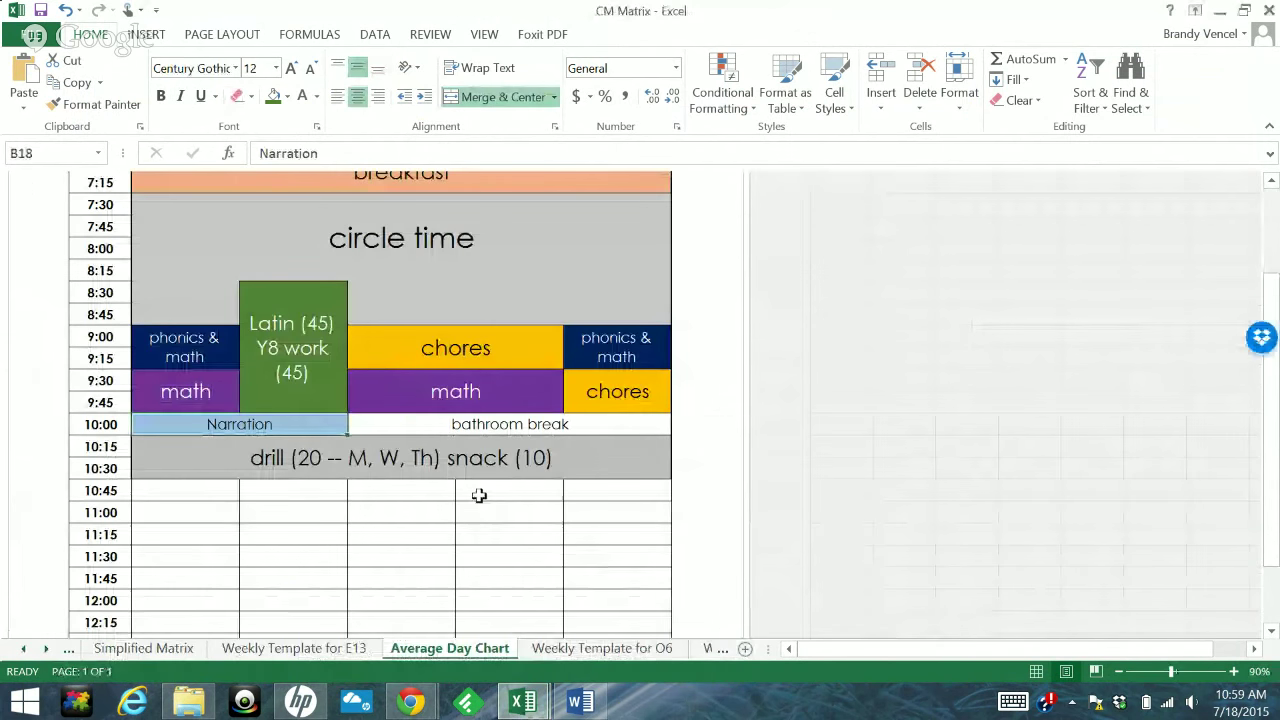
{"action": "scroll", "coordinate": [478, 494], "scroll_direction": "up", "scroll_amount": 3}
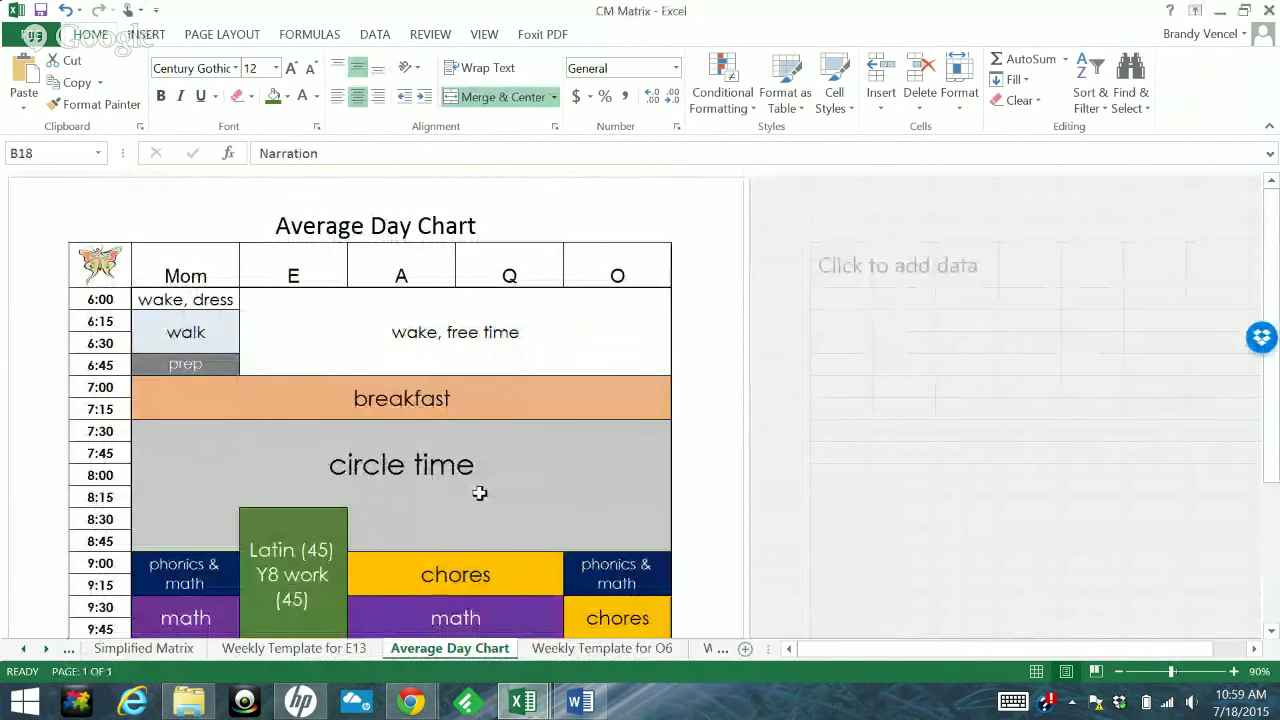
{"action": "scroll", "coordinate": [479, 493], "scroll_direction": "down", "scroll_amount": 2}
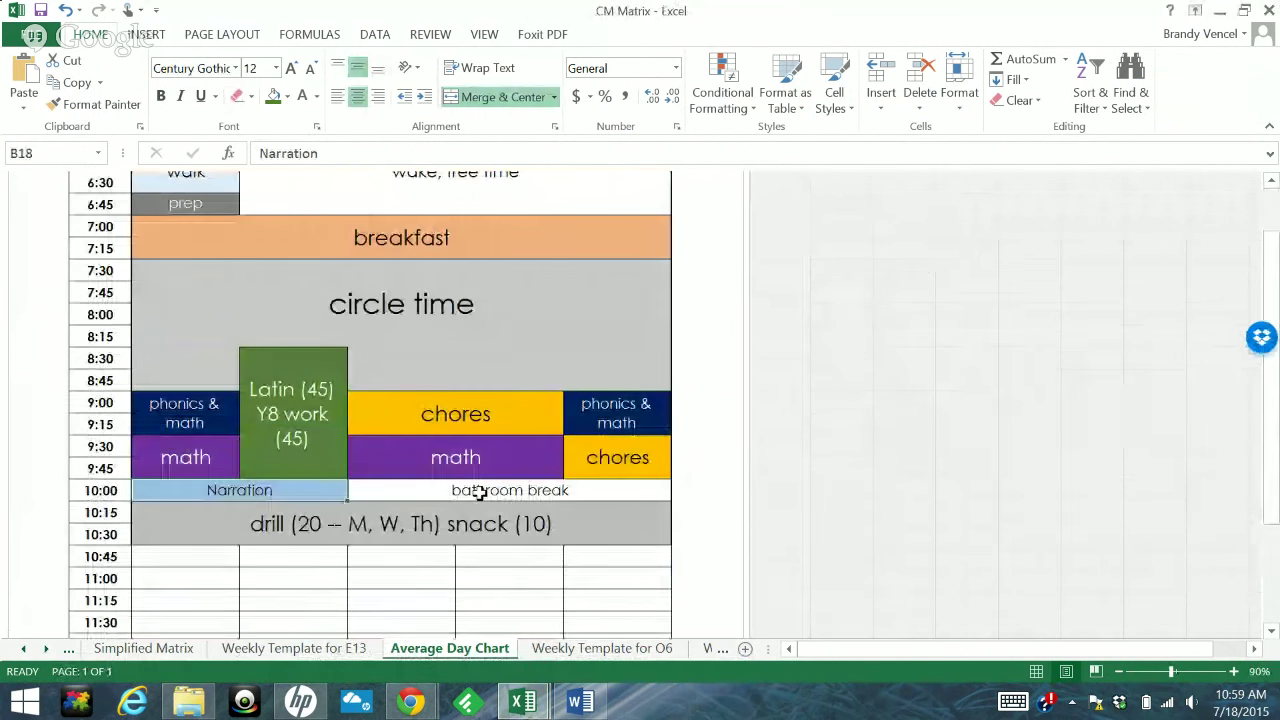
{"action": "left_click", "coordinate": [302, 366]}
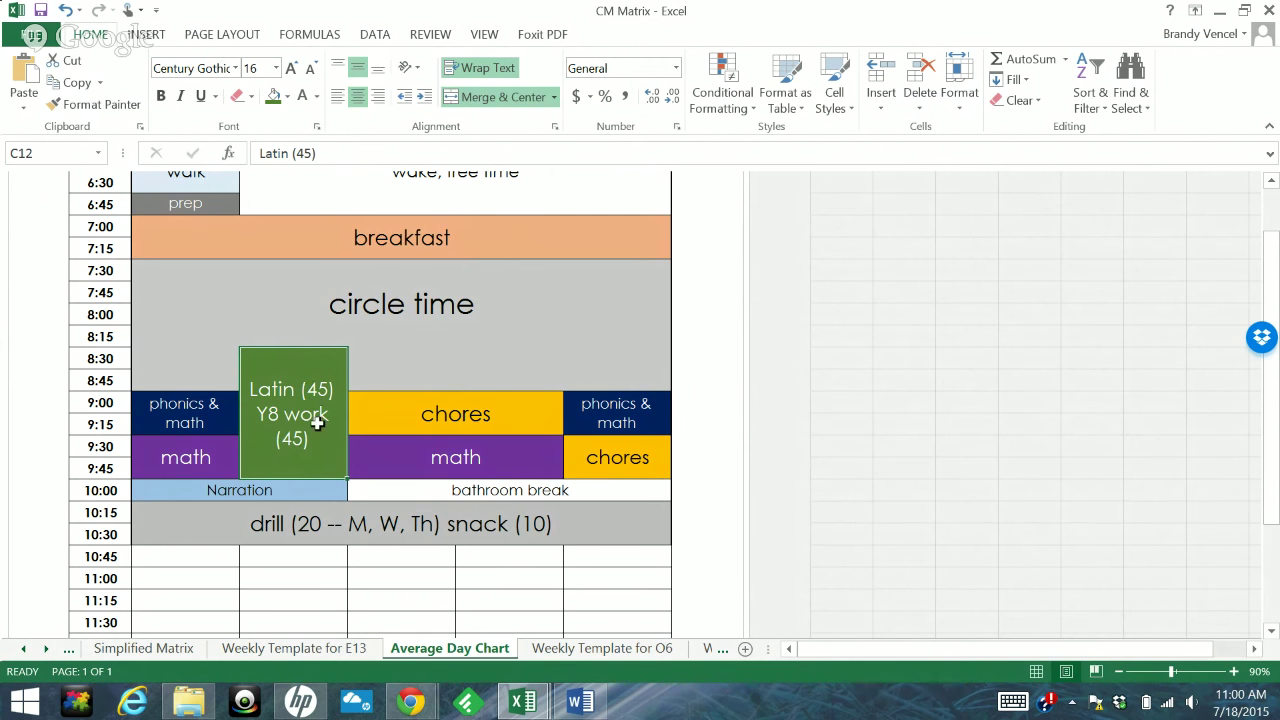
{"action": "scroll", "coordinate": [317, 423], "scroll_direction": "down", "scroll_amount": 2}
{"action": "left_click", "coordinate": [251, 385]}
{"action": "scroll", "coordinate": [282, 530], "scroll_direction": "down", "scroll_amount": 2}
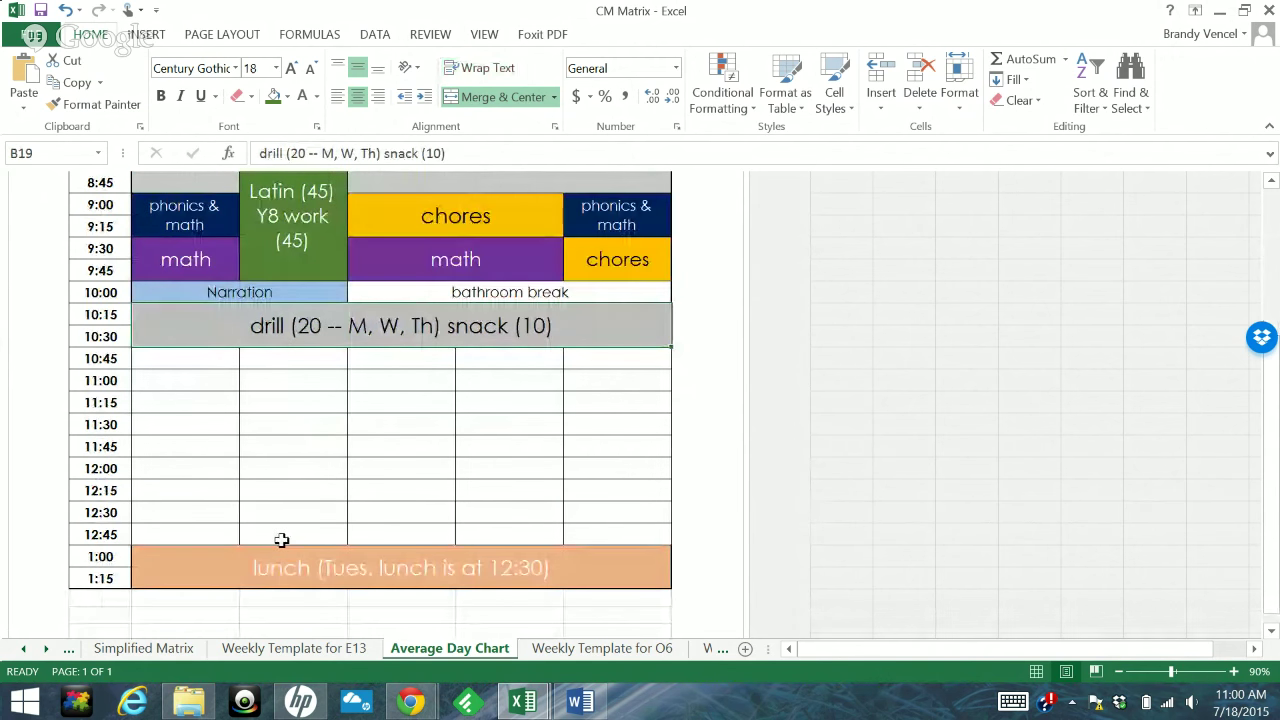
{"action": "scroll", "coordinate": [271, 446], "scroll_direction": "up", "scroll_amount": 3}
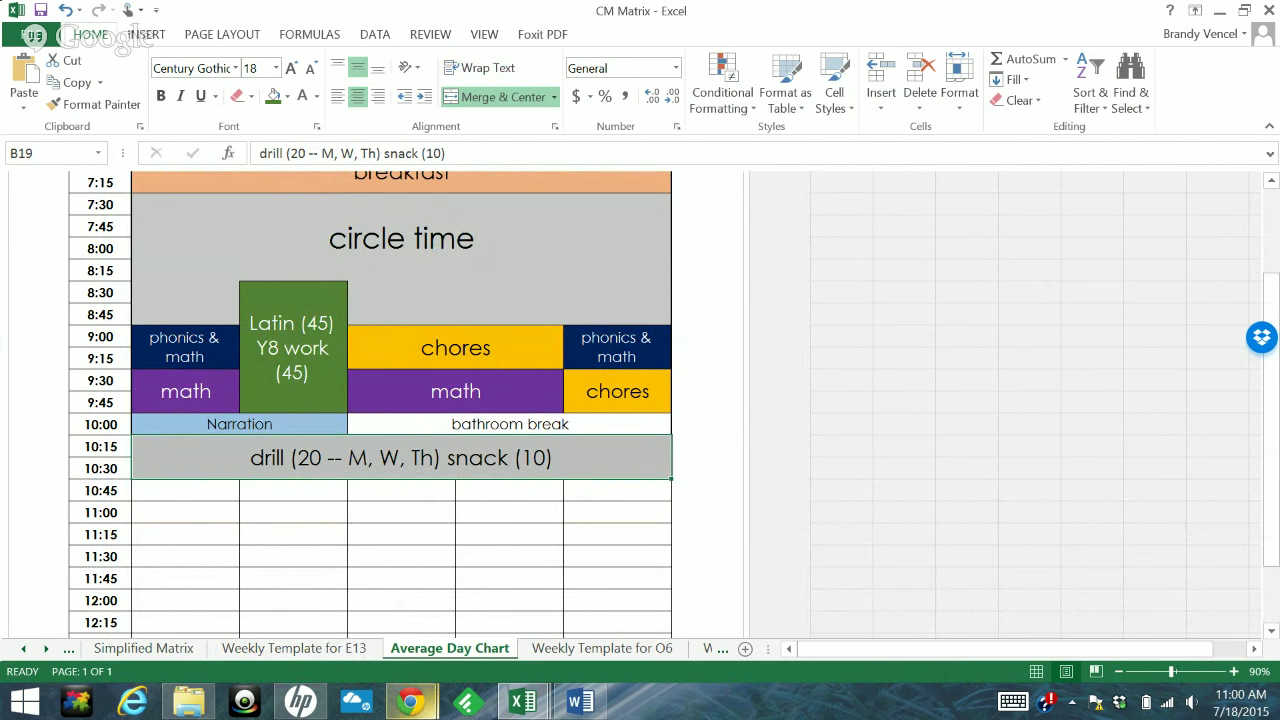
Switch to the Year 8 EV AO Weekly Schedule workbook and review the Week 1 lessons for Monday through Thursday
{"action": "mouse_move", "coordinate": [533, 712]}
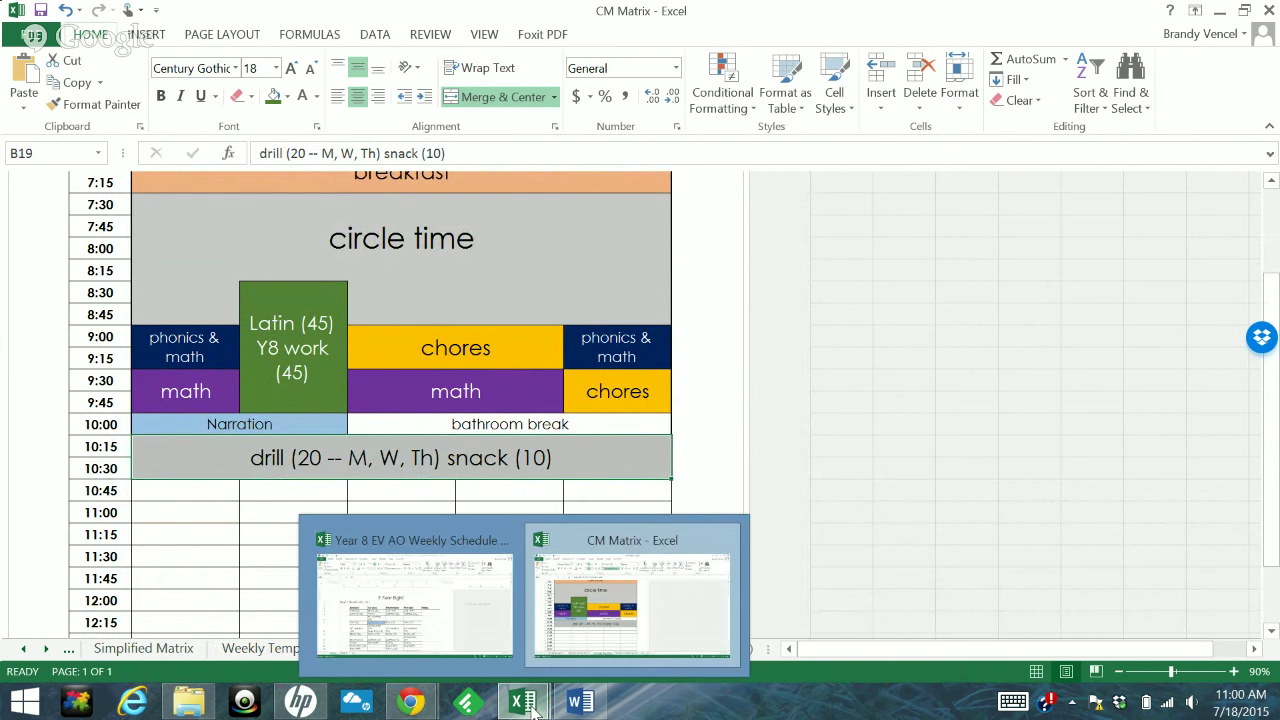
{"action": "left_click", "coordinate": [388, 542]}
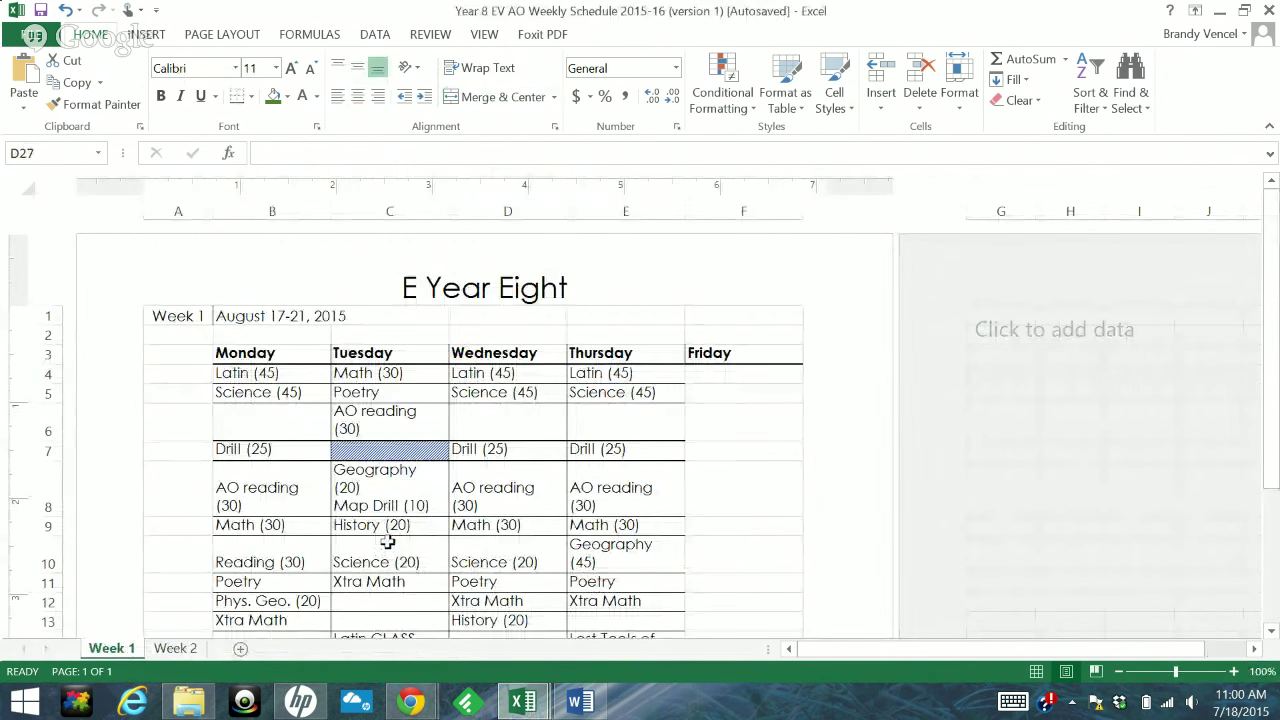
{"action": "scroll", "coordinate": [234, 349], "scroll_direction": "down", "scroll_amount": 3}
{"action": "scroll", "coordinate": [346, 597], "scroll_direction": "up", "scroll_amount": 3}
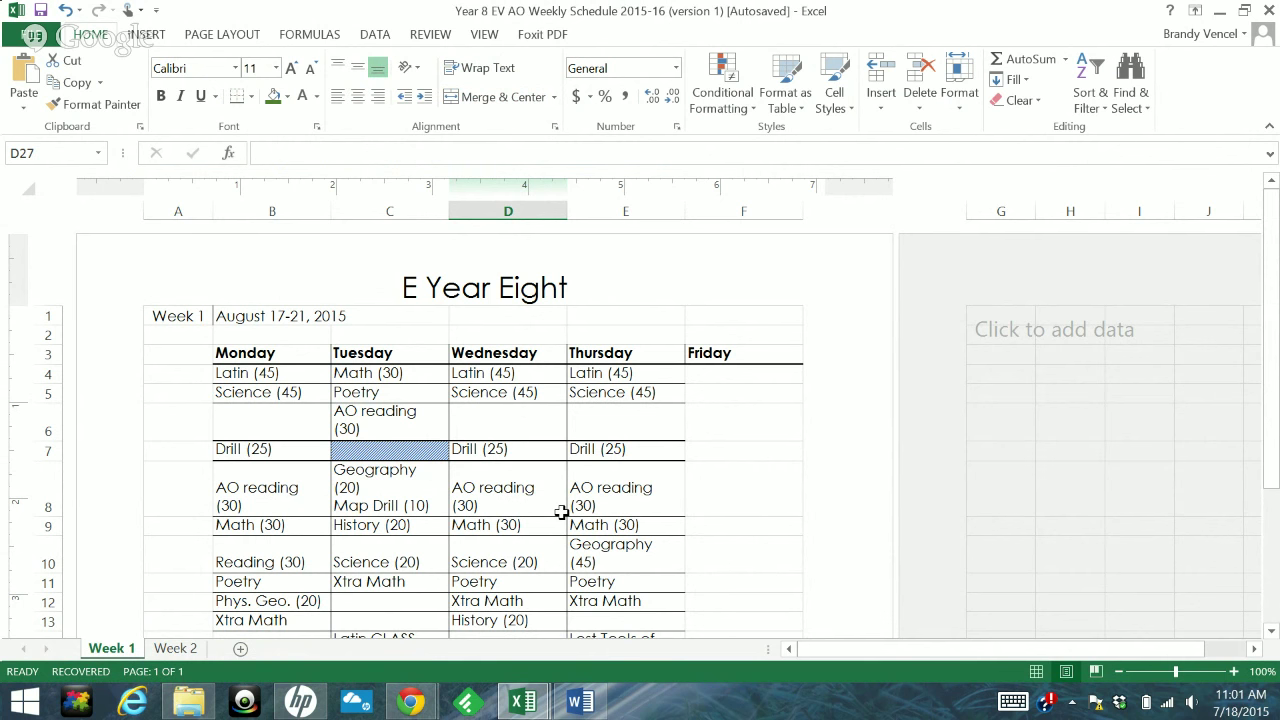
{"action": "scroll", "coordinate": [471, 473], "scroll_direction": "down", "scroll_amount": 2}
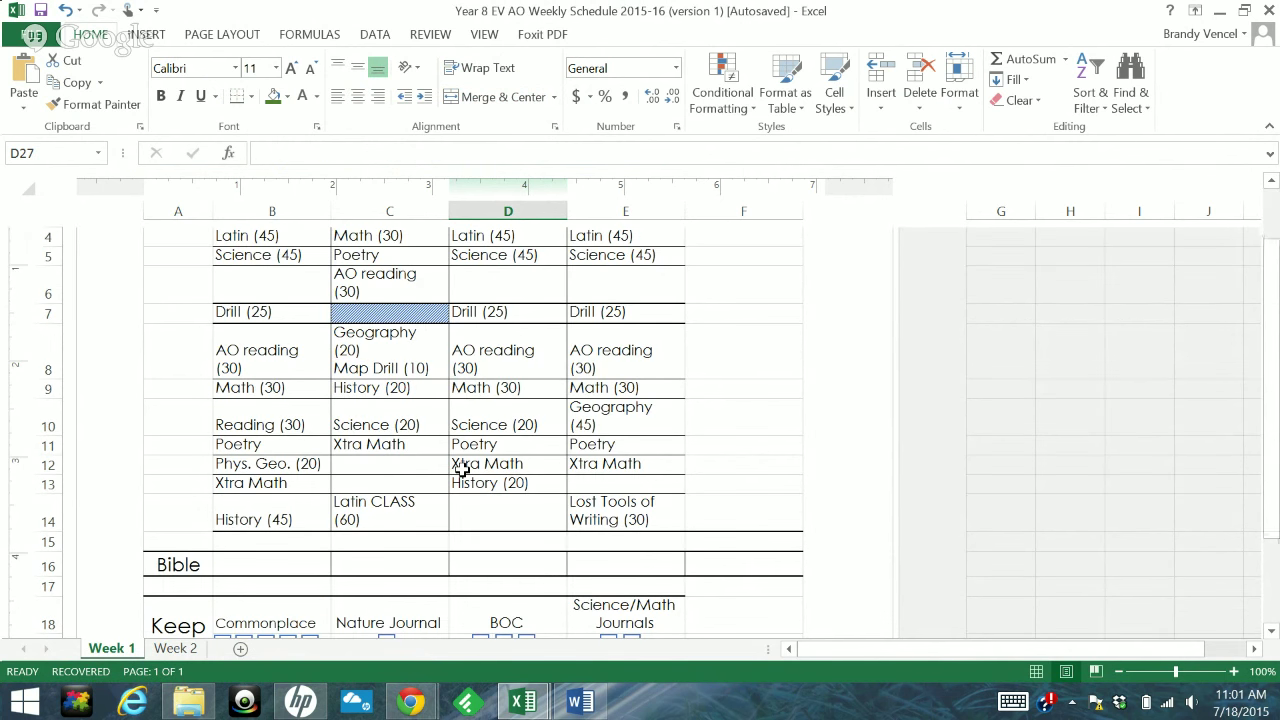
{"action": "scroll", "coordinate": [462, 470], "scroll_direction": "up", "scroll_amount": 2}
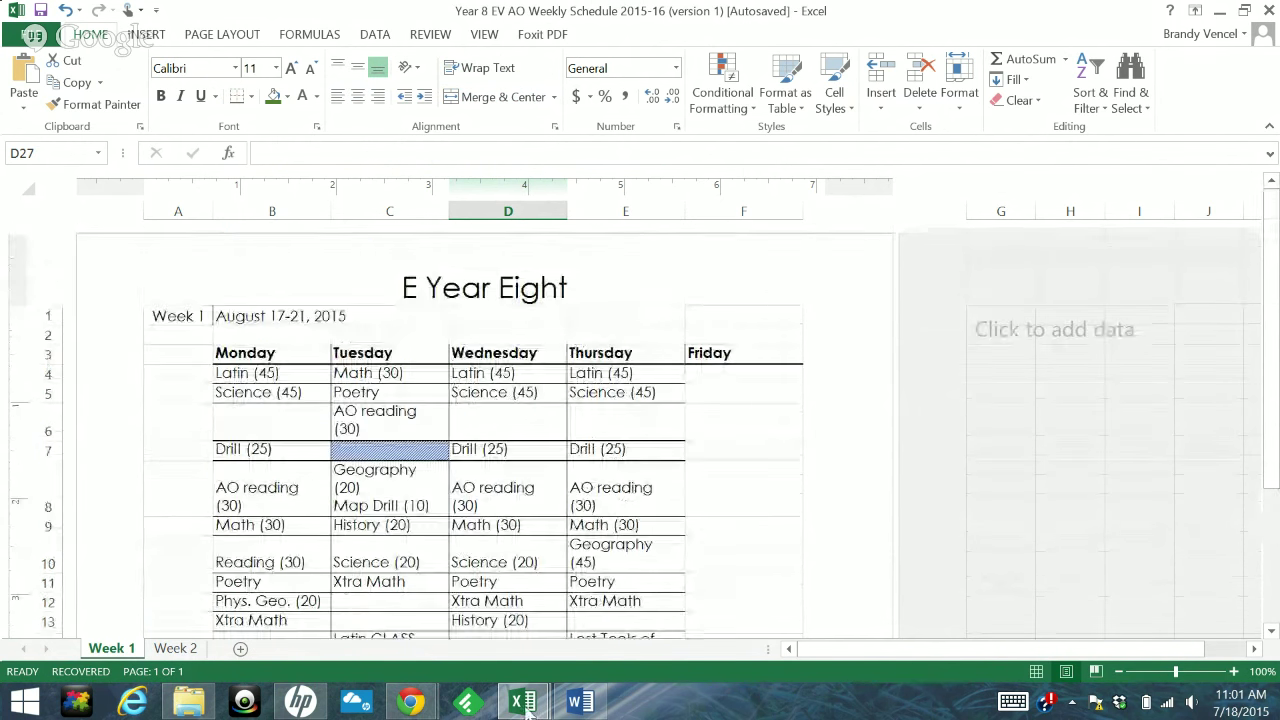
Return to the CM Matrix workbook and examine E's column in the Average Day Chart, including the open slots from 10:45 to 12:45
{"action": "mouse_move", "coordinate": [410, 705]}
{"action": "mouse_move", "coordinate": [522, 703]}
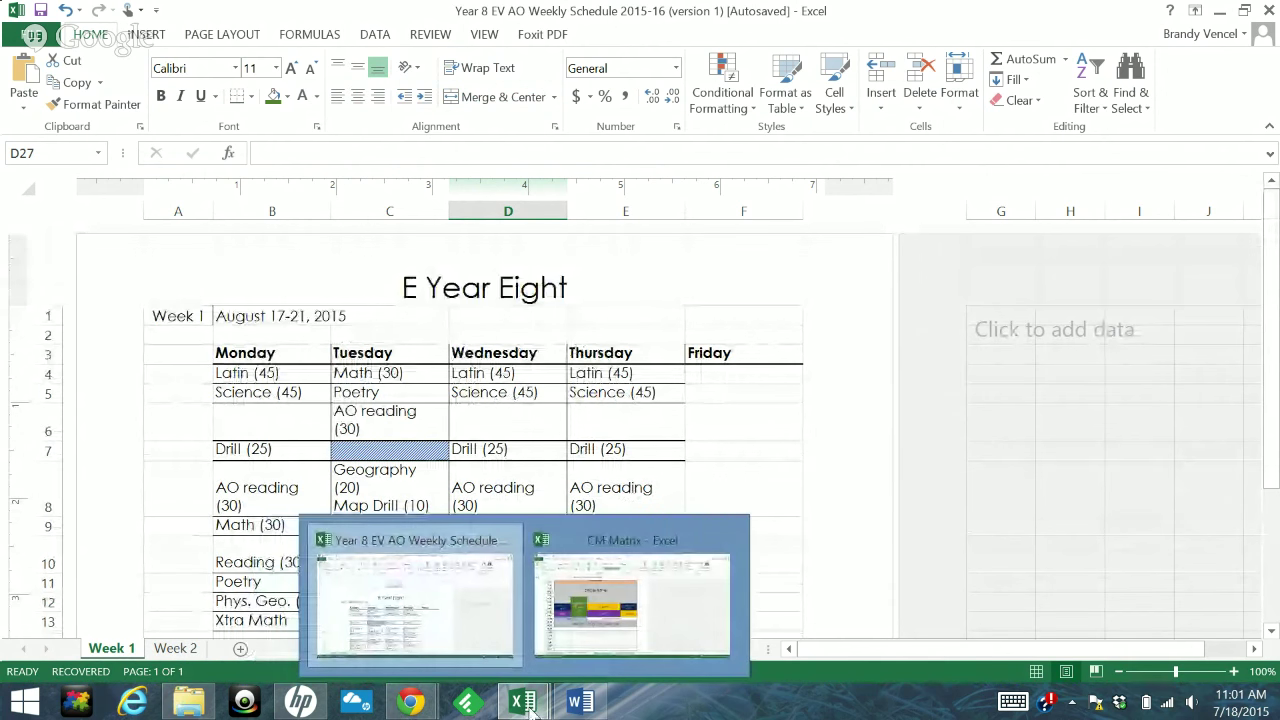
{"action": "left_click", "coordinate": [619, 578]}
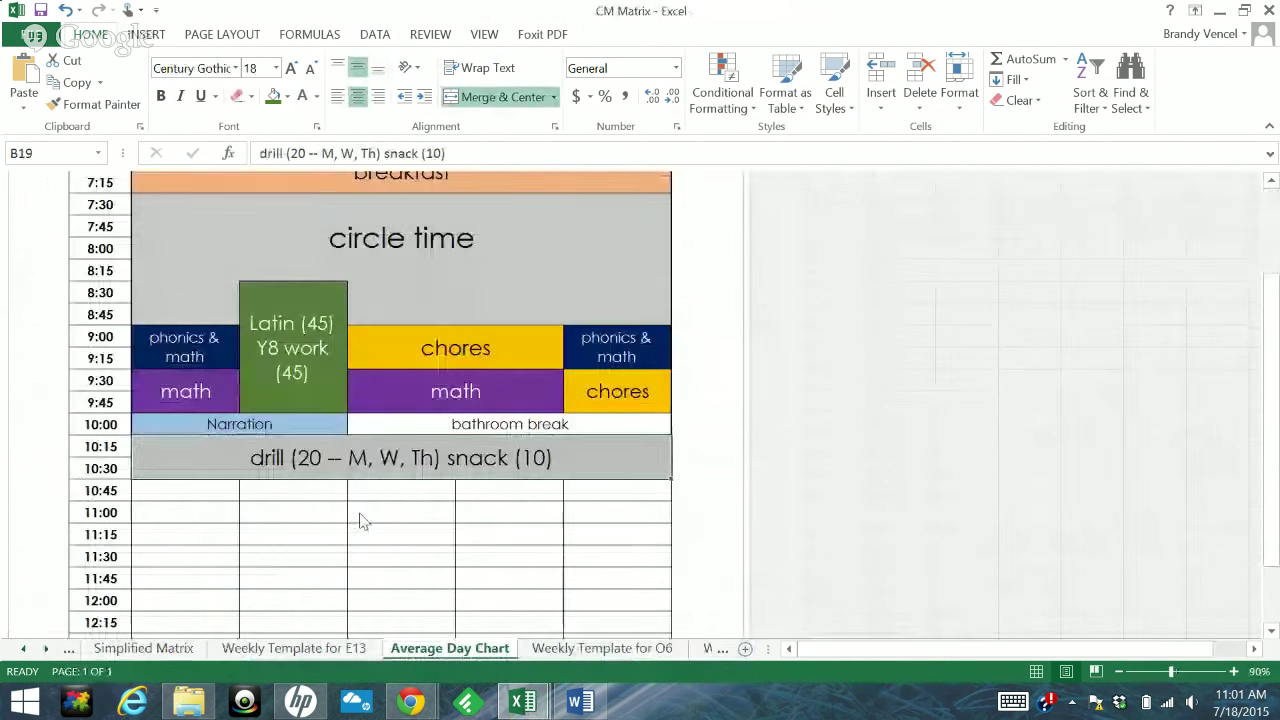
{"action": "scroll", "coordinate": [451, 506], "scroll_direction": "up", "scroll_amount": 3}
{"action": "scroll", "coordinate": [455, 505], "scroll_direction": "down", "scroll_amount": 3}
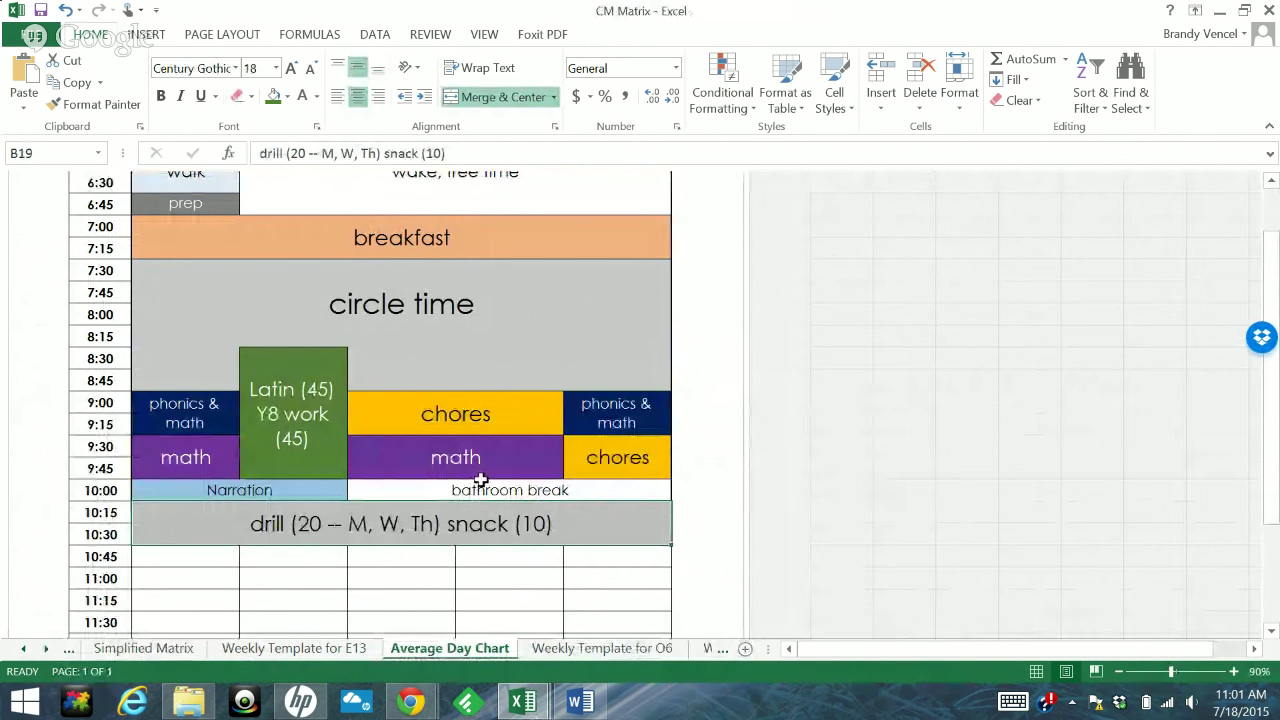
{"action": "scroll", "coordinate": [323, 494], "scroll_direction": "down", "scroll_amount": 2}
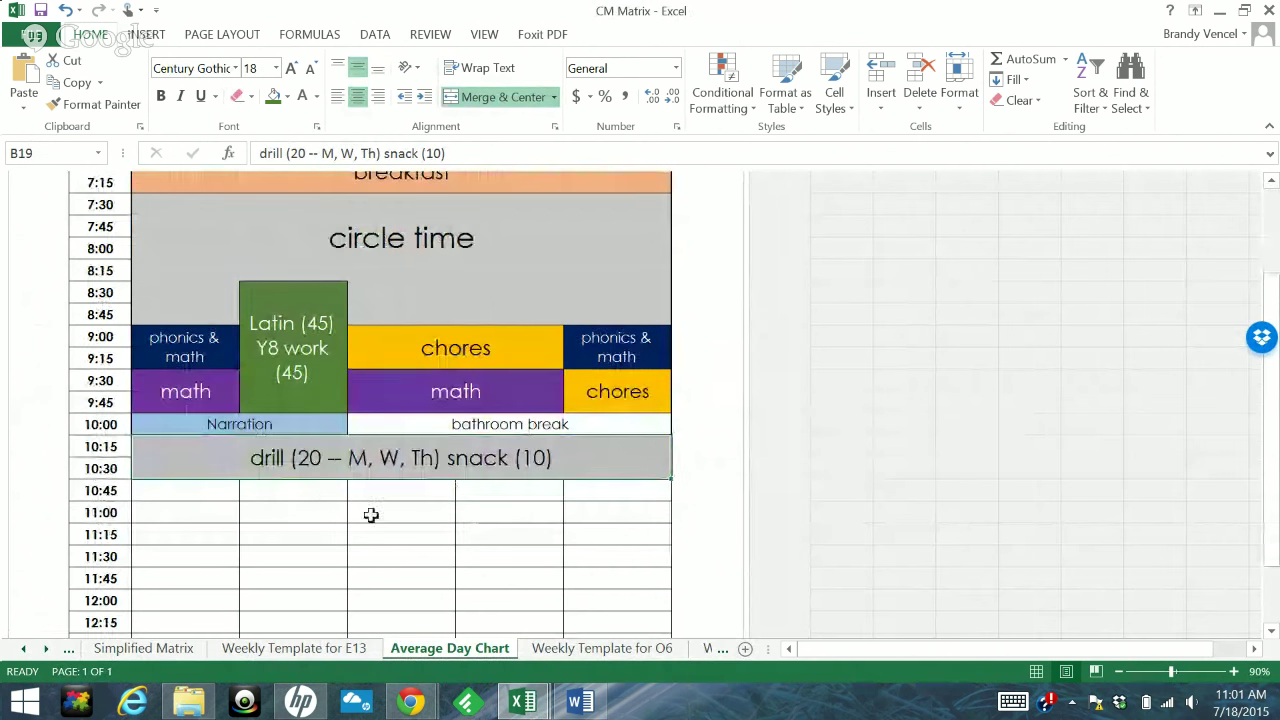
{"action": "left_click_drag", "start_coordinate": [314, 422], "coordinate": [286, 600]}
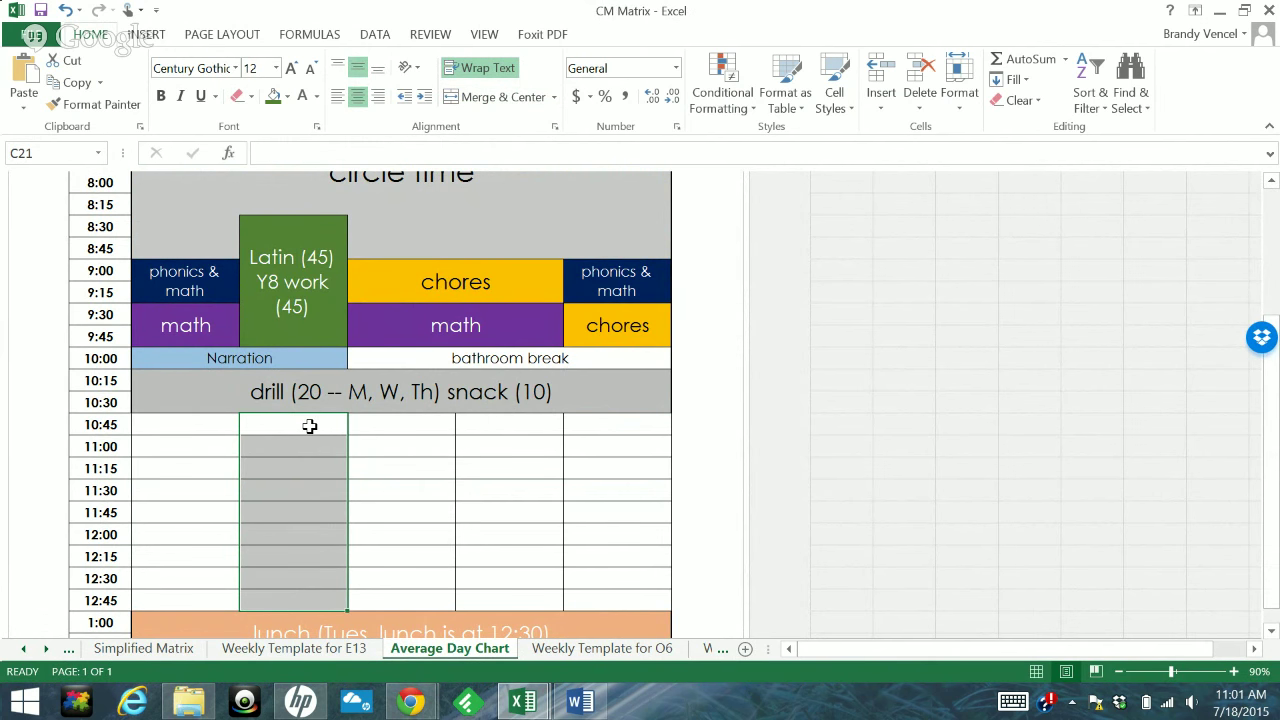
{"action": "scroll", "coordinate": [310, 426], "scroll_direction": "up", "scroll_amount": 1}
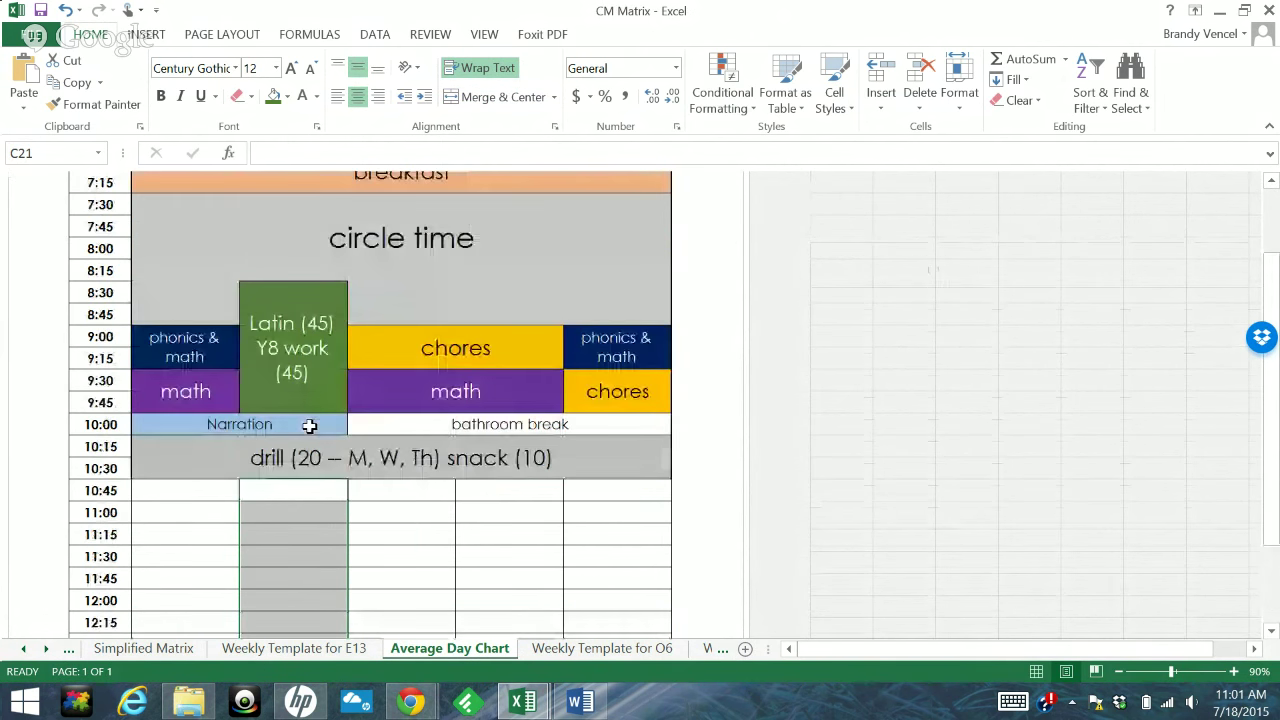
{"action": "left_click", "coordinate": [315, 296]}
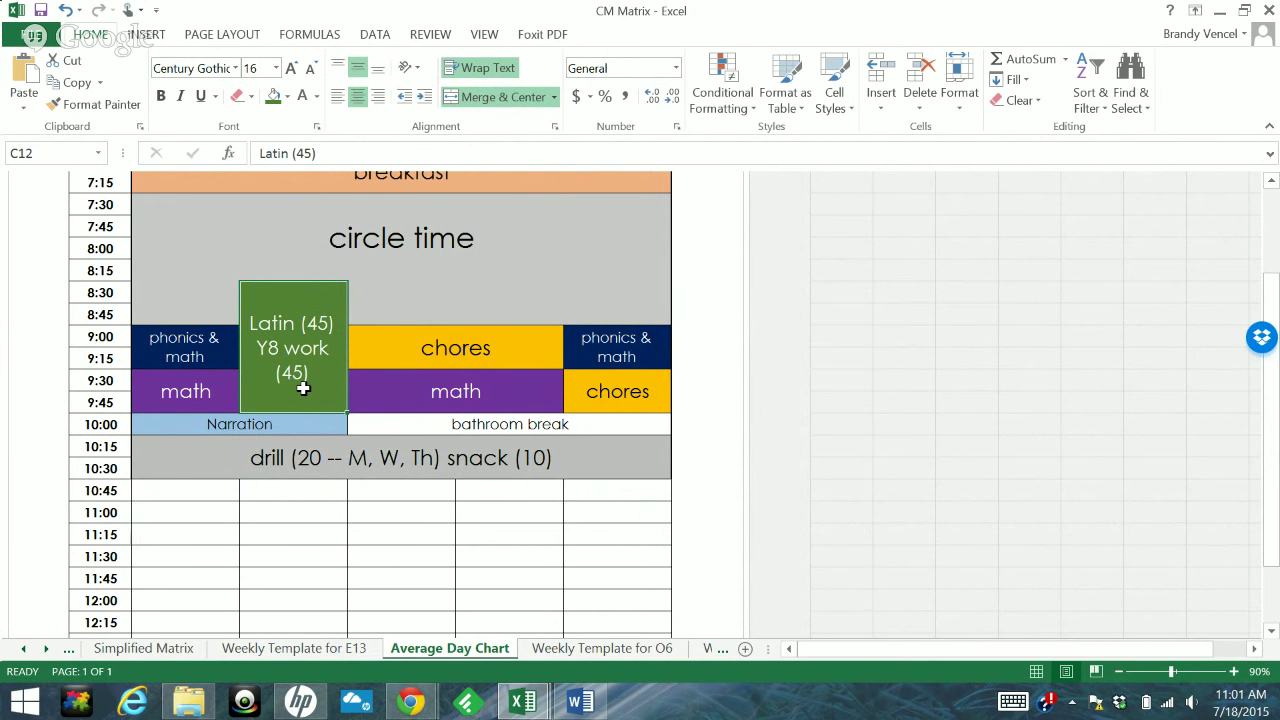
{"action": "left_click", "coordinate": [291, 426]}
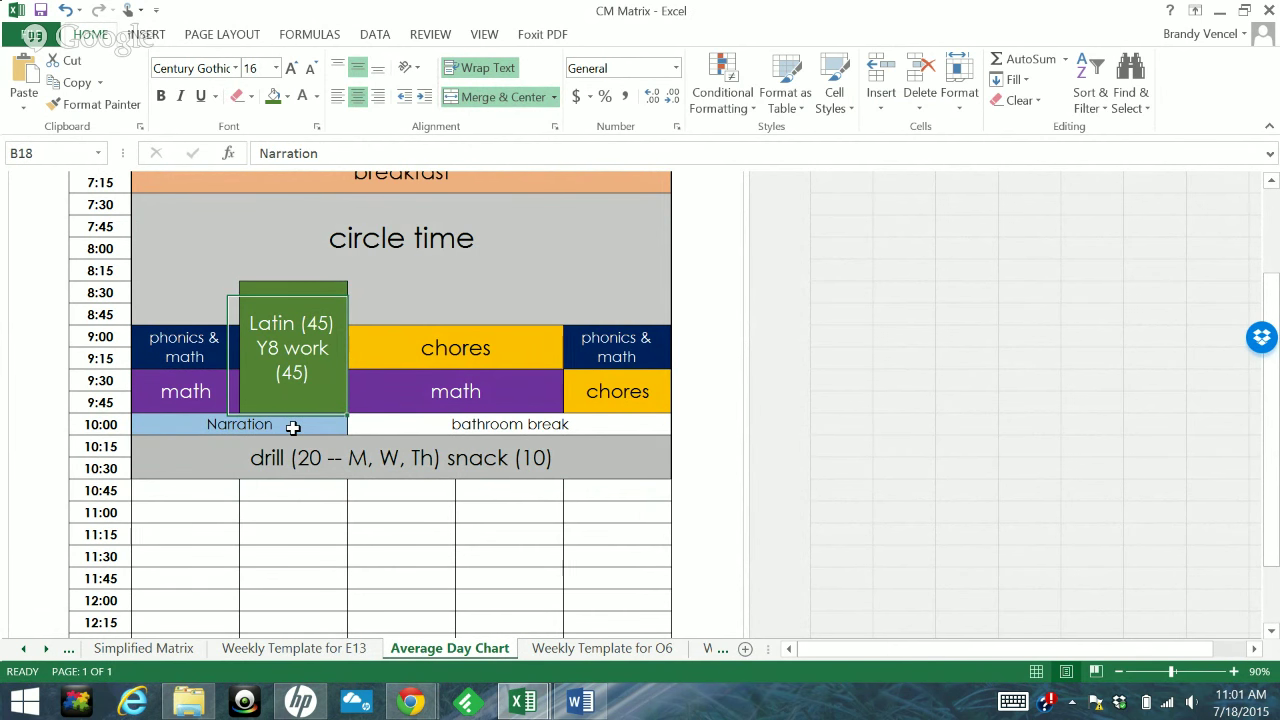
{"action": "left_click", "coordinate": [299, 505]}
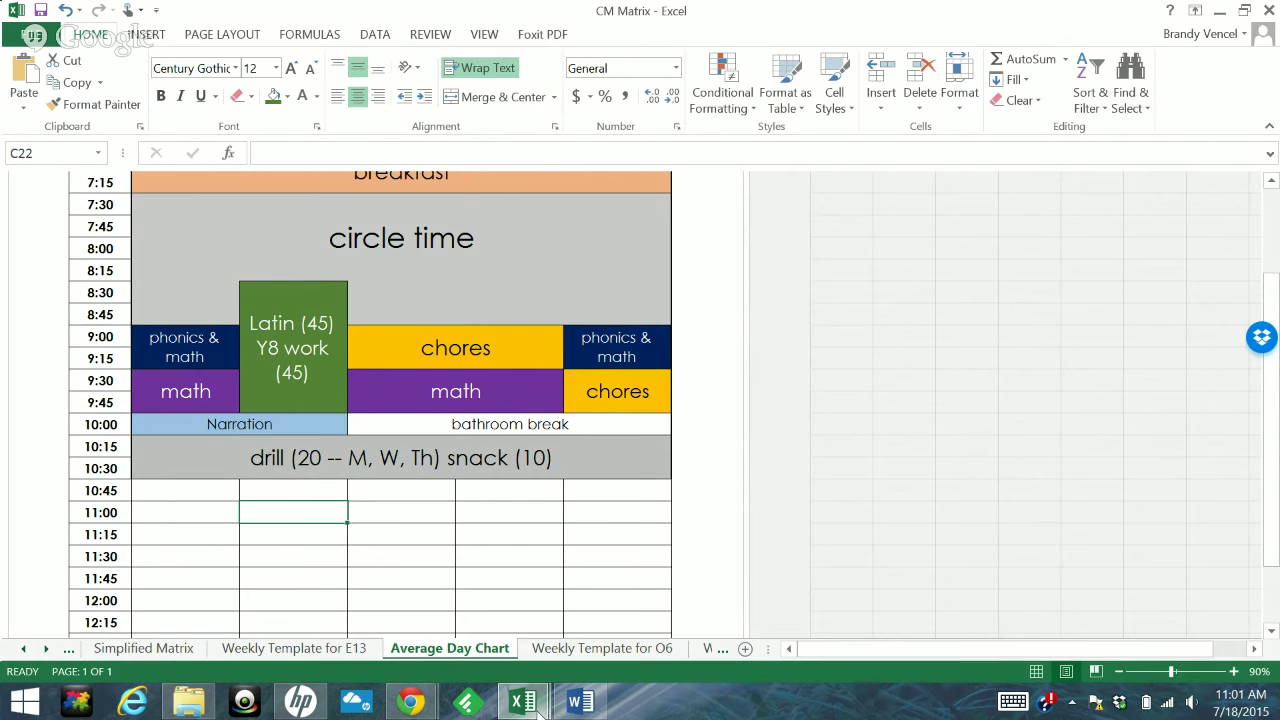
In the Year 8 EV AO Weekly Schedule workbook, copy the entire Week 1 sheet into a new sheet set to Page Layout view
{"action": "mouse_move", "coordinate": [538, 708]}
{"action": "left_click", "coordinate": [393, 572]}
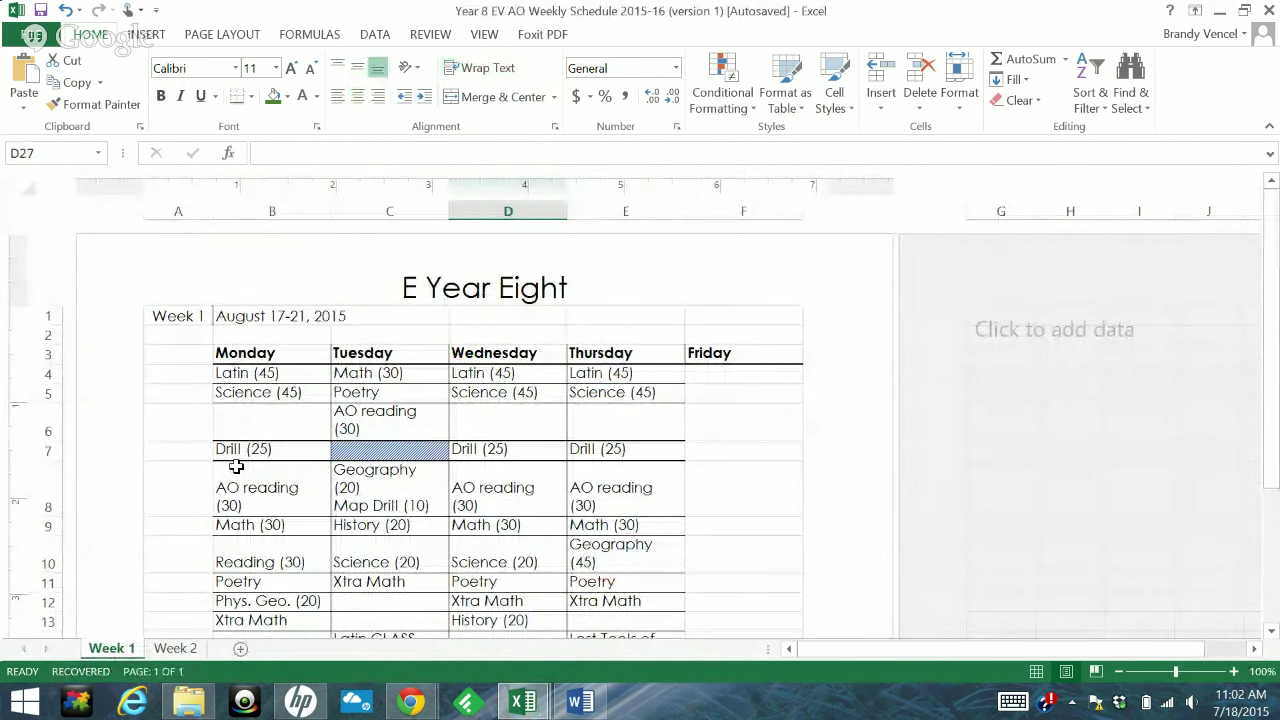
{"action": "scroll", "coordinate": [289, 457], "scroll_direction": "down", "scroll_amount": 3}
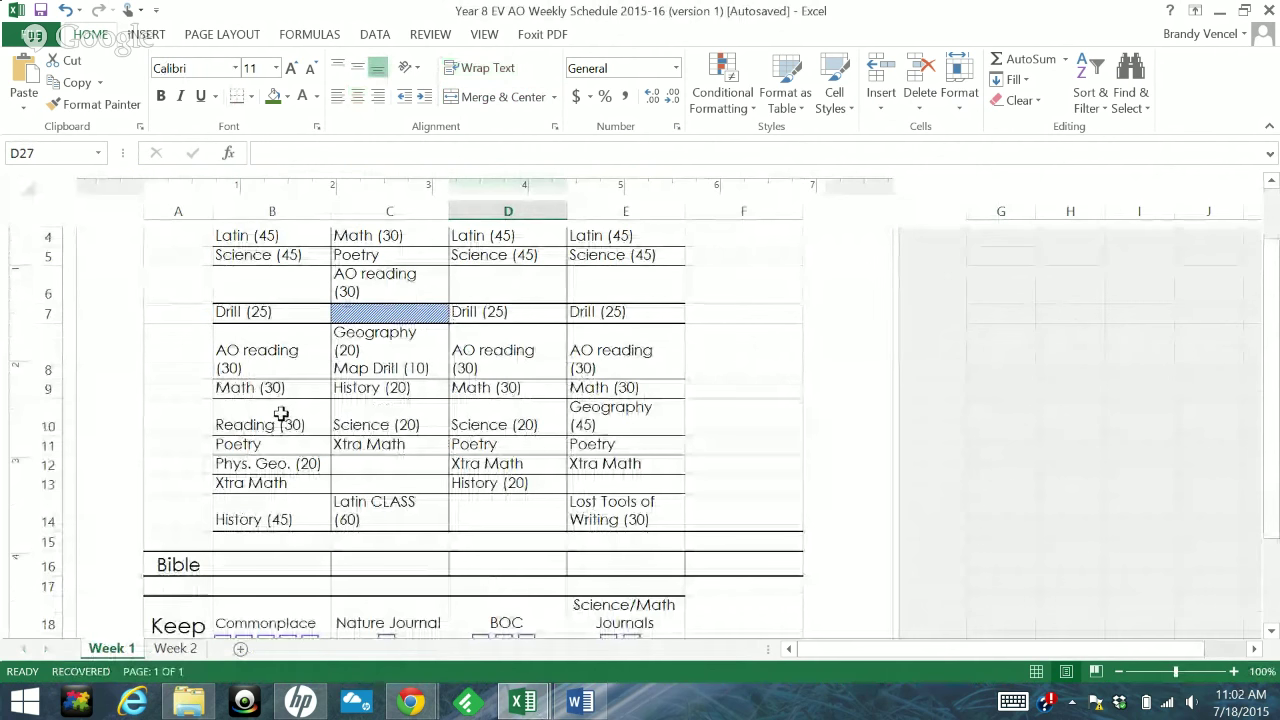
{"action": "scroll", "coordinate": [286, 411], "scroll_direction": "up", "scroll_amount": 3}
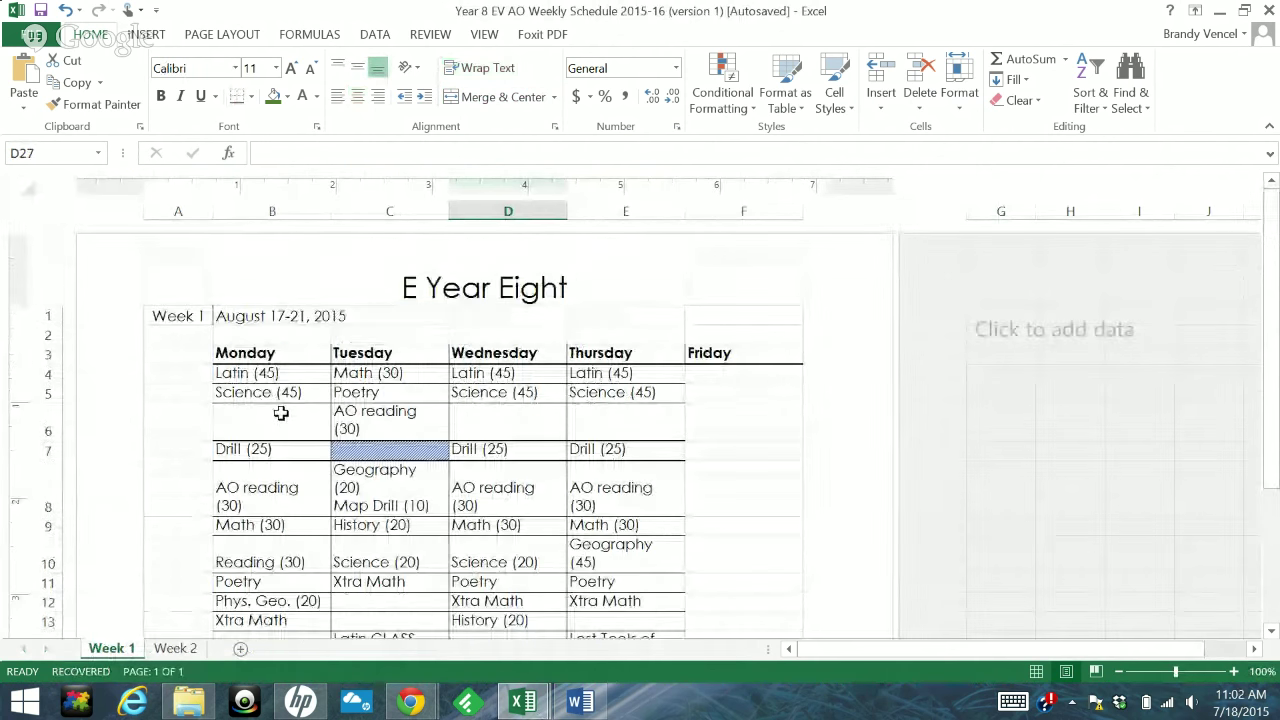
{"action": "left_click", "coordinate": [24, 192]}
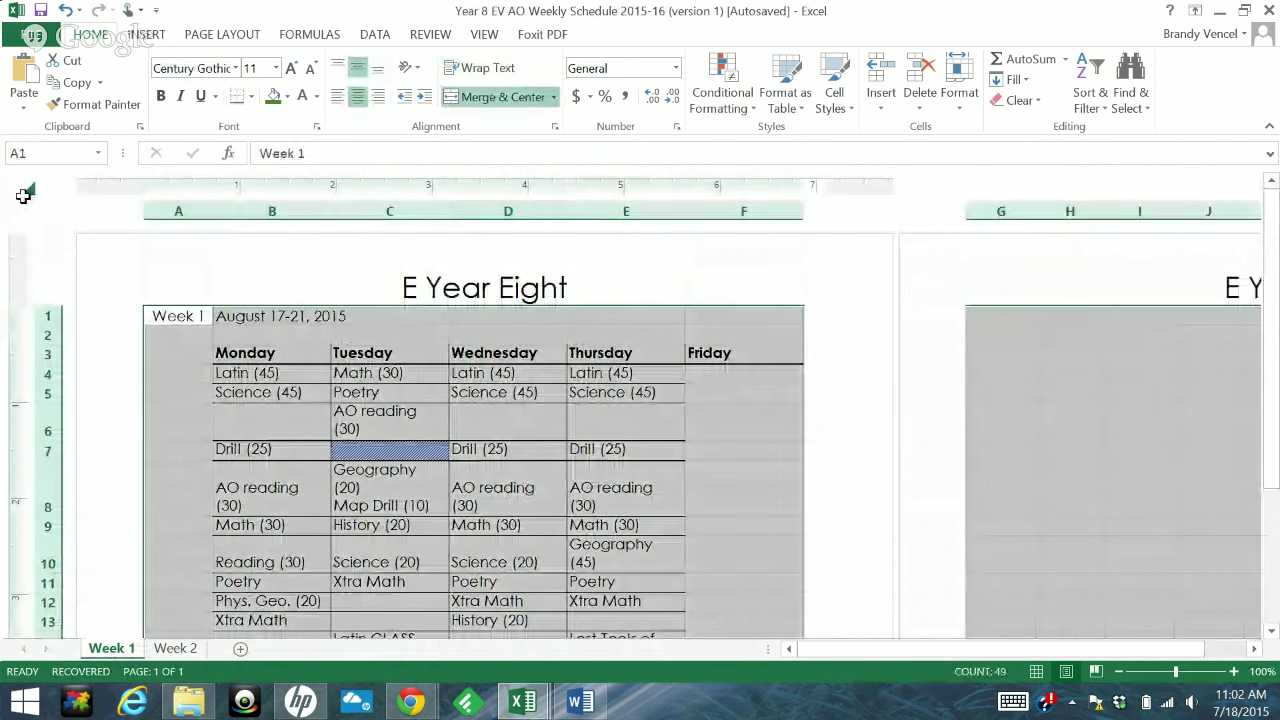
{"action": "key", "text": "ctrl+c"}
{"action": "left_click", "coordinate": [240, 648]}
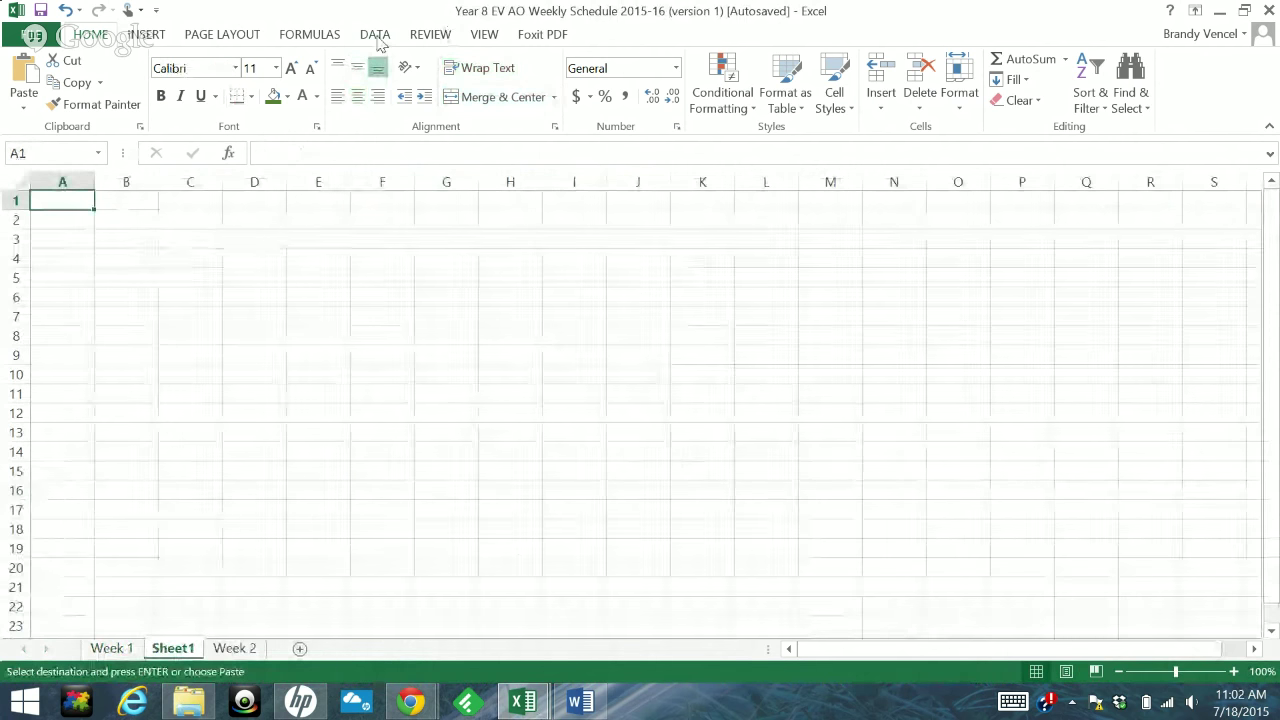
{"action": "left_click", "coordinate": [484, 34]}
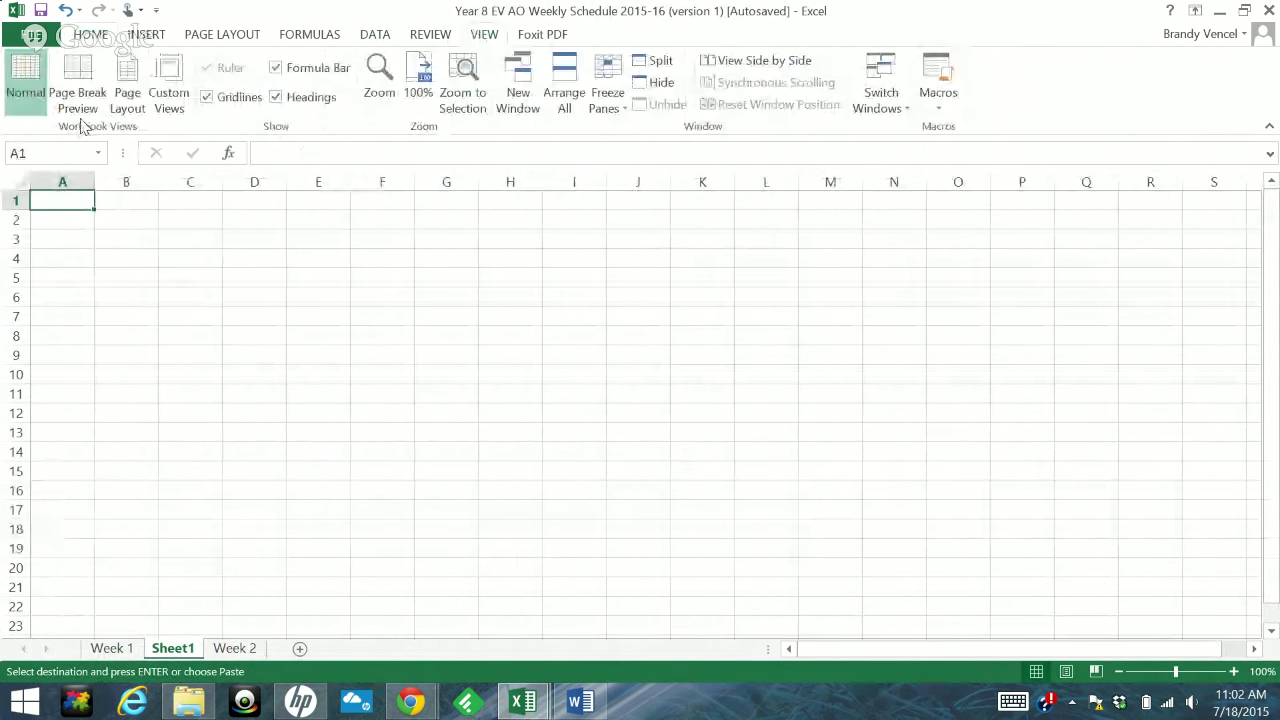
{"action": "left_click", "coordinate": [128, 97]}
{"action": "key", "text": "ctrl+v"}
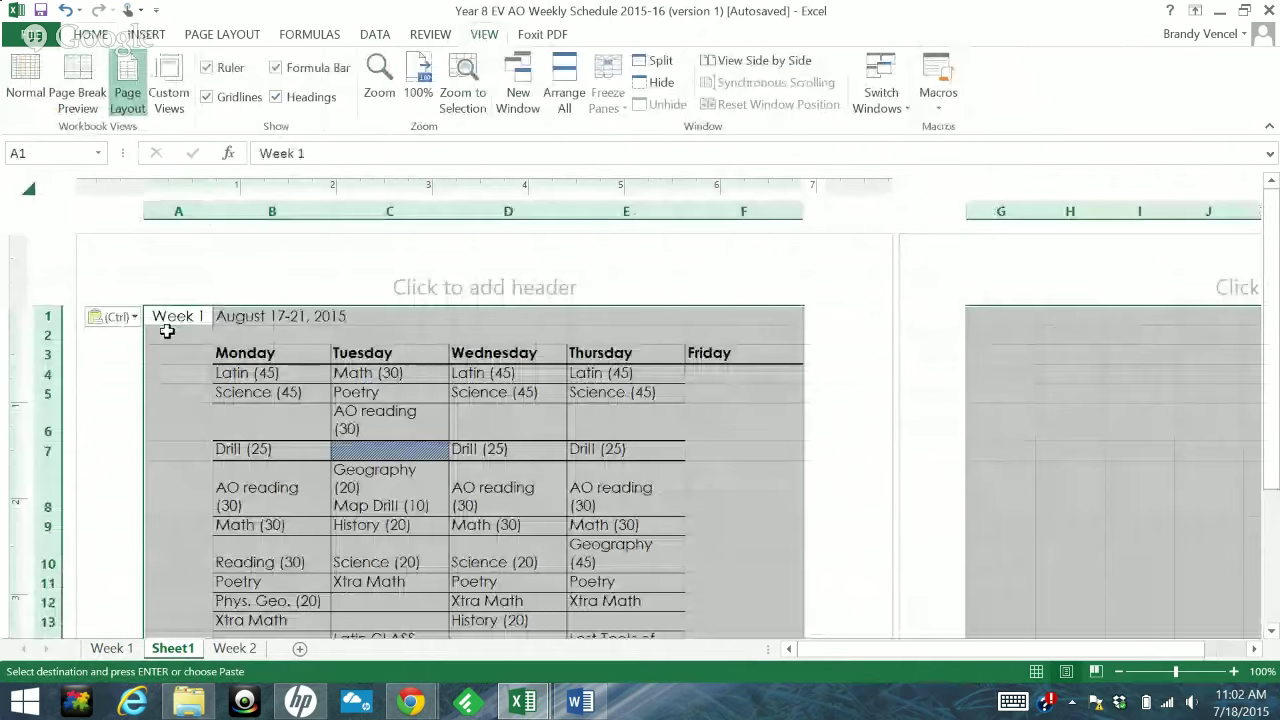
Go back to the original Week 1 sheet and look over its daily lessons down to the Bible and Keep rows
{"action": "left_click", "coordinate": [126, 649]}
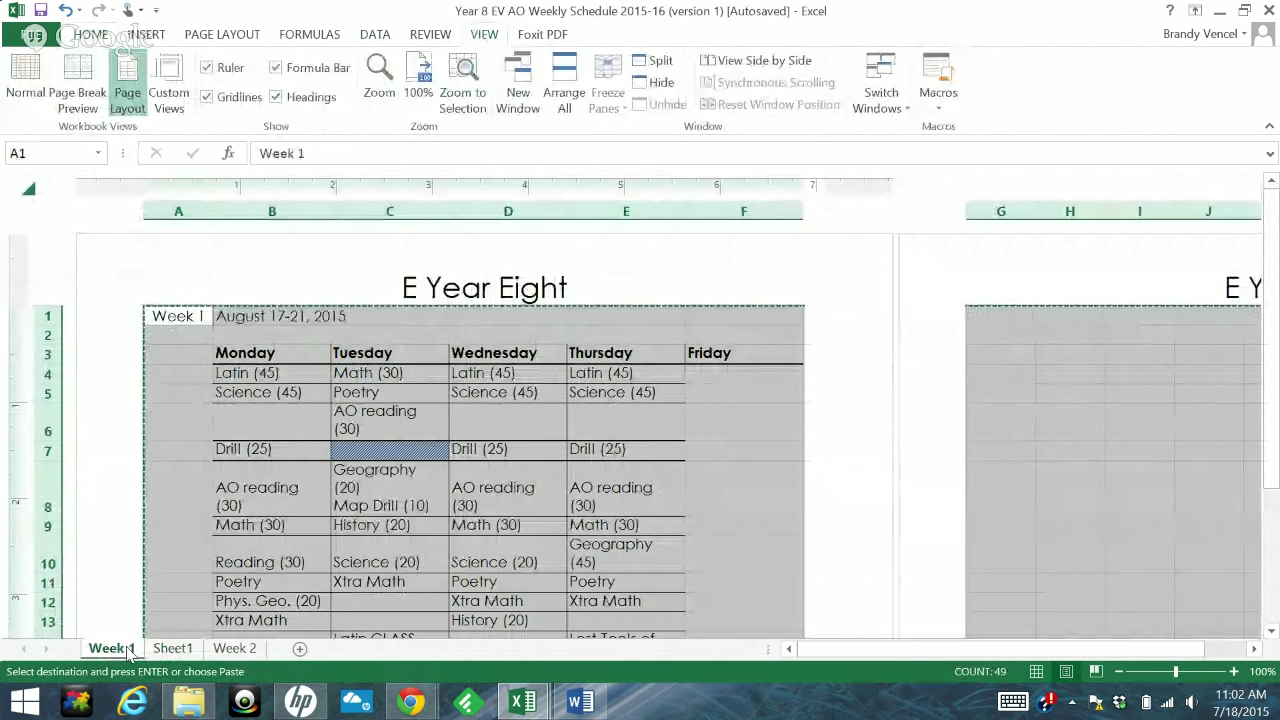
{"action": "left_click", "coordinate": [208, 489]}
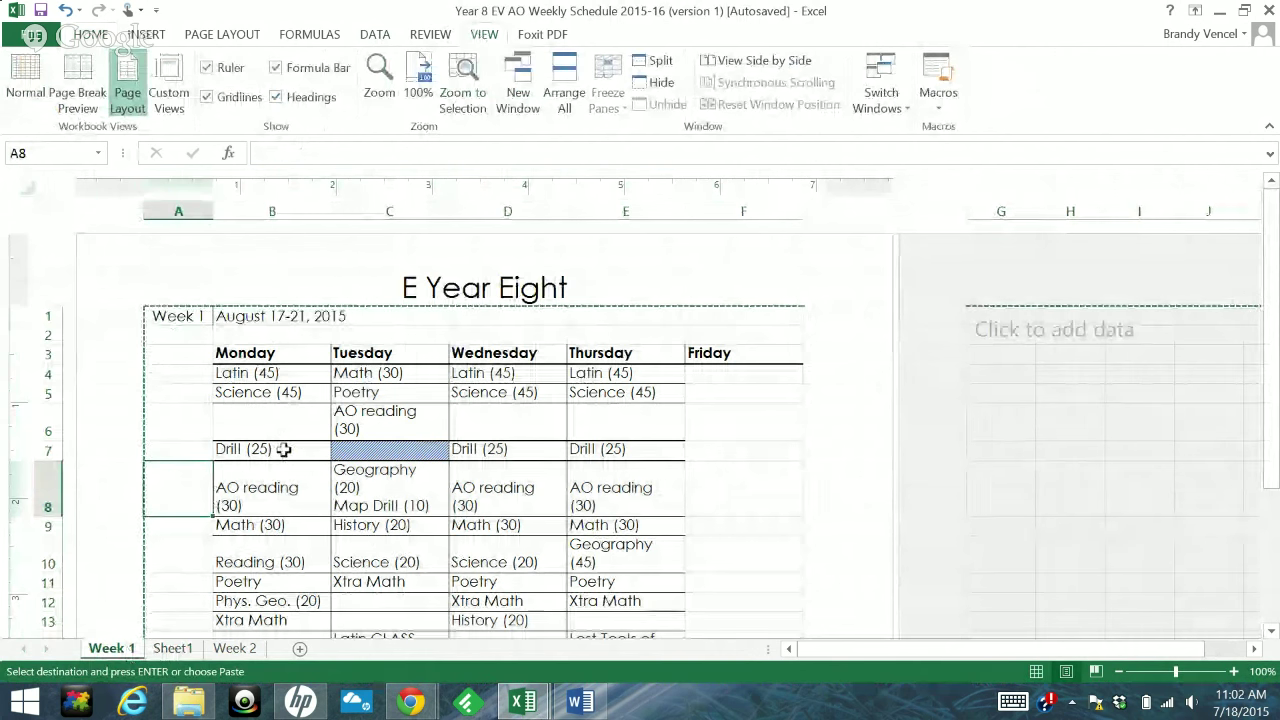
{"action": "scroll", "coordinate": [528, 398], "scroll_direction": "down", "scroll_amount": 4}
{"action": "scroll", "coordinate": [502, 430], "scroll_direction": "up", "scroll_amount": 4}
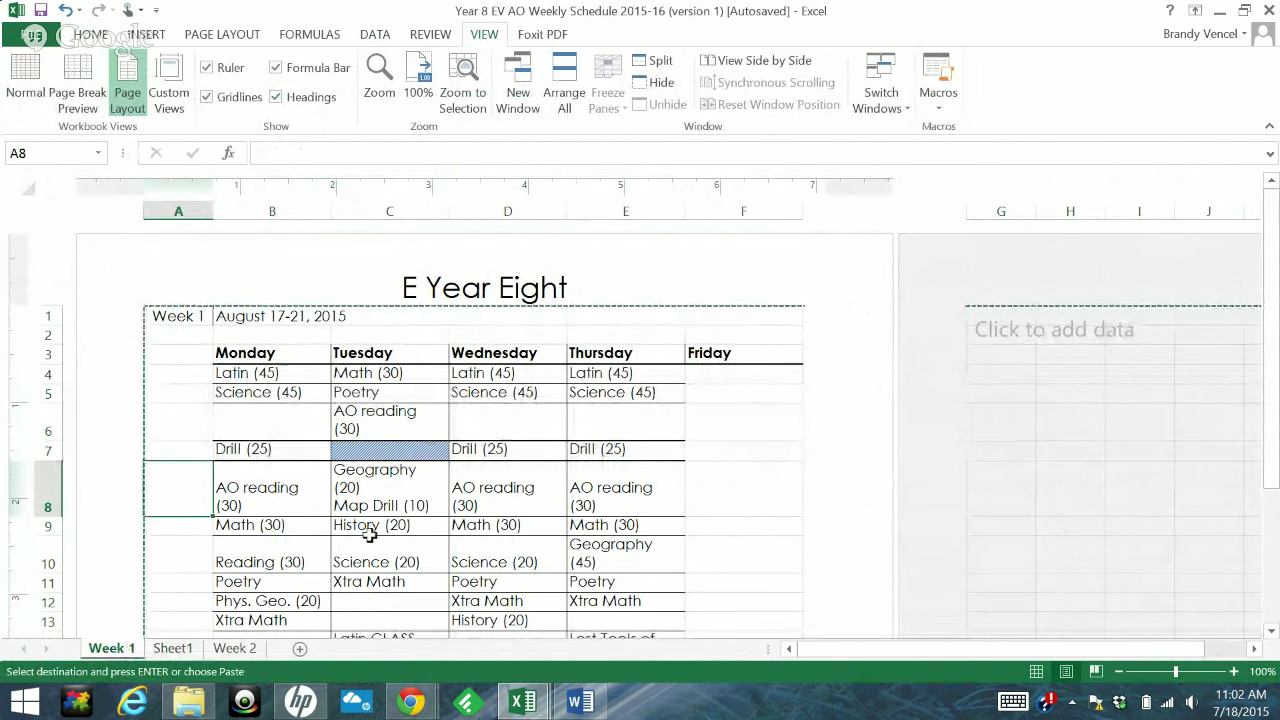
{"action": "scroll", "coordinate": [370, 536], "scroll_direction": "down", "scroll_amount": 4}
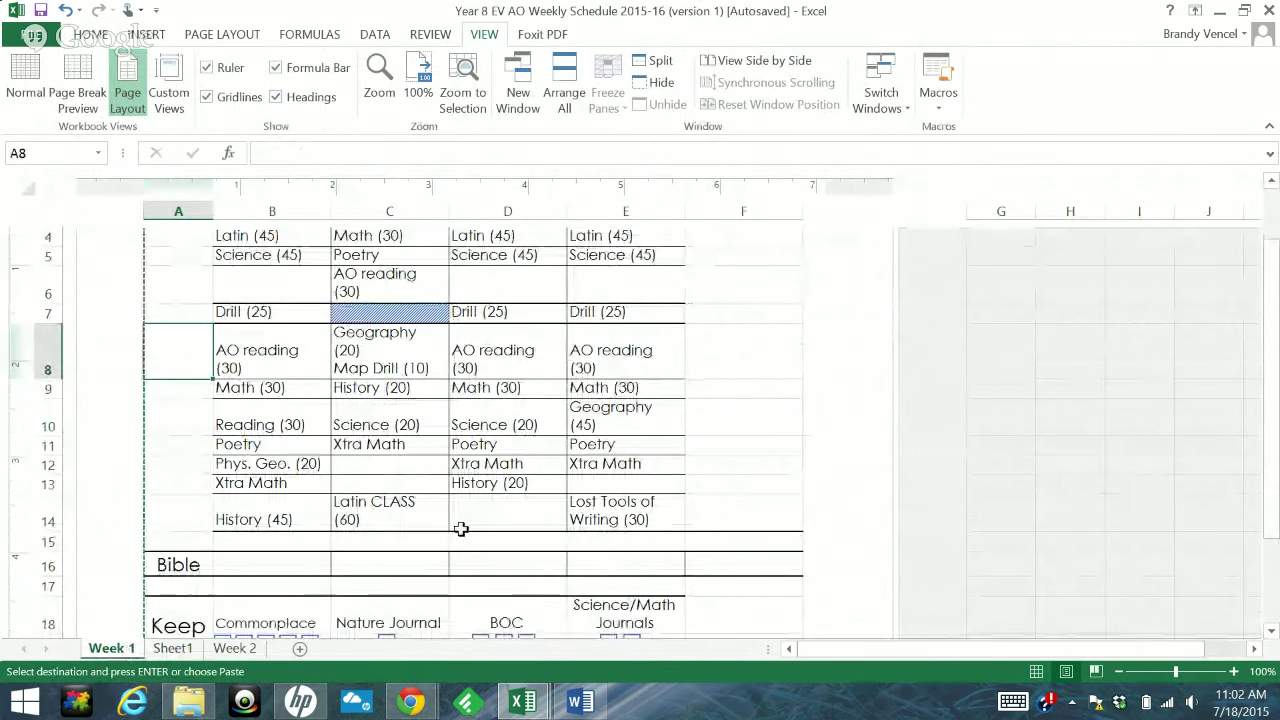
{"action": "scroll", "coordinate": [457, 526], "scroll_direction": "up", "scroll_amount": 4}
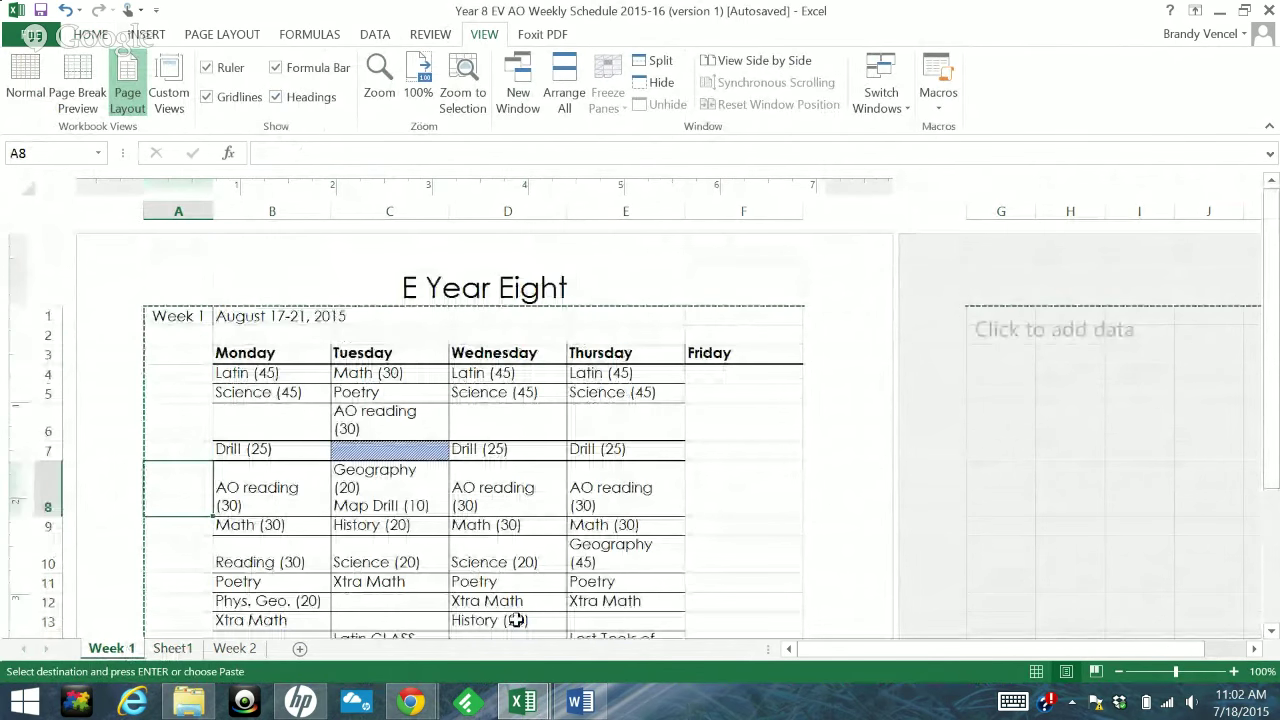
Switch to the Year 8 Planning Schedule document in Word, look over the weekly readings and delete the Bible line under Week 1
{"action": "left_click", "coordinate": [580, 702]}
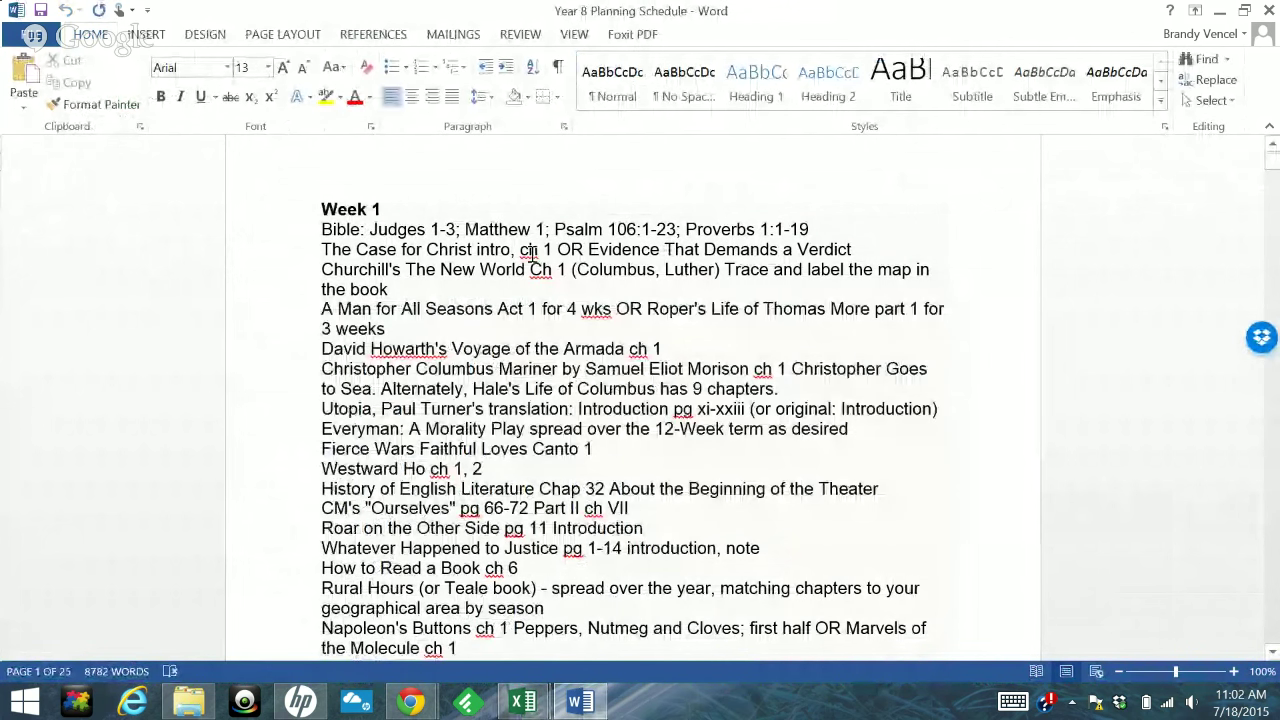
{"action": "scroll", "coordinate": [620, 510], "scroll_direction": "down", "scroll_amount": 2}
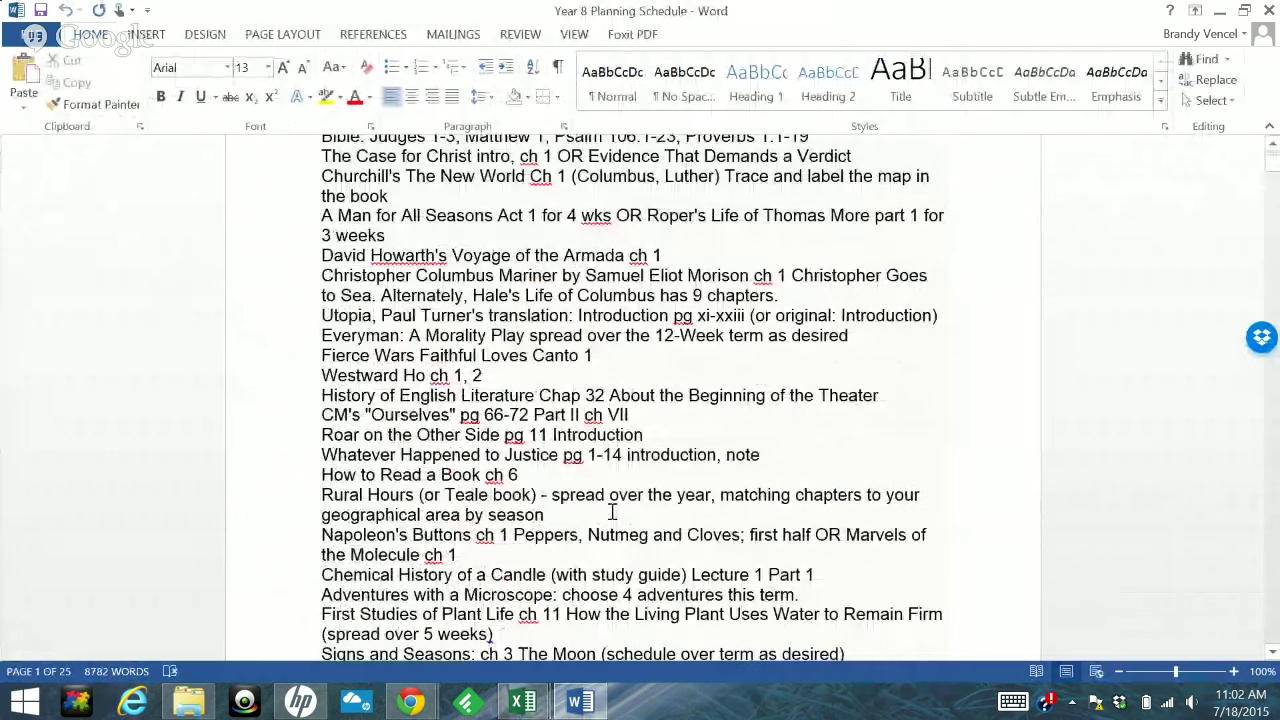
{"action": "scroll", "coordinate": [613, 512], "scroll_direction": "down", "scroll_amount": 10}
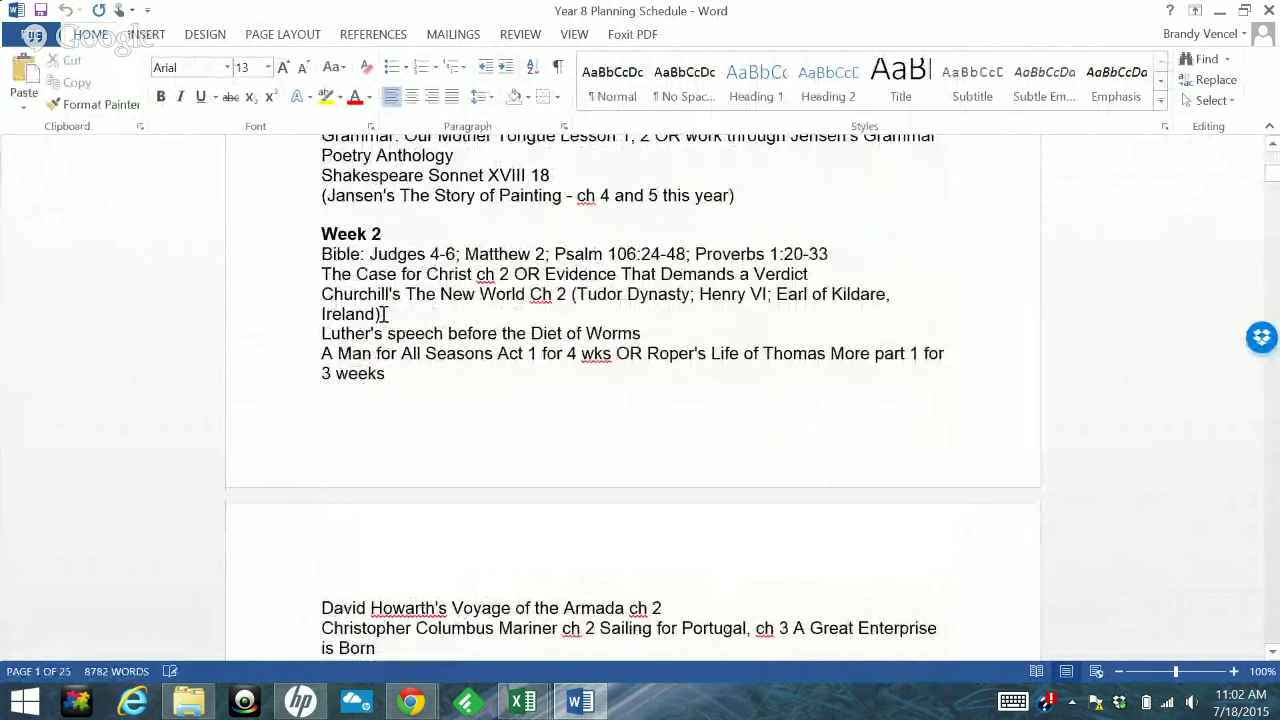
{"action": "scroll", "coordinate": [383, 314], "scroll_direction": "down", "scroll_amount": 8}
{"action": "scroll", "coordinate": [430, 430], "scroll_direction": "up", "scroll_amount": 17}
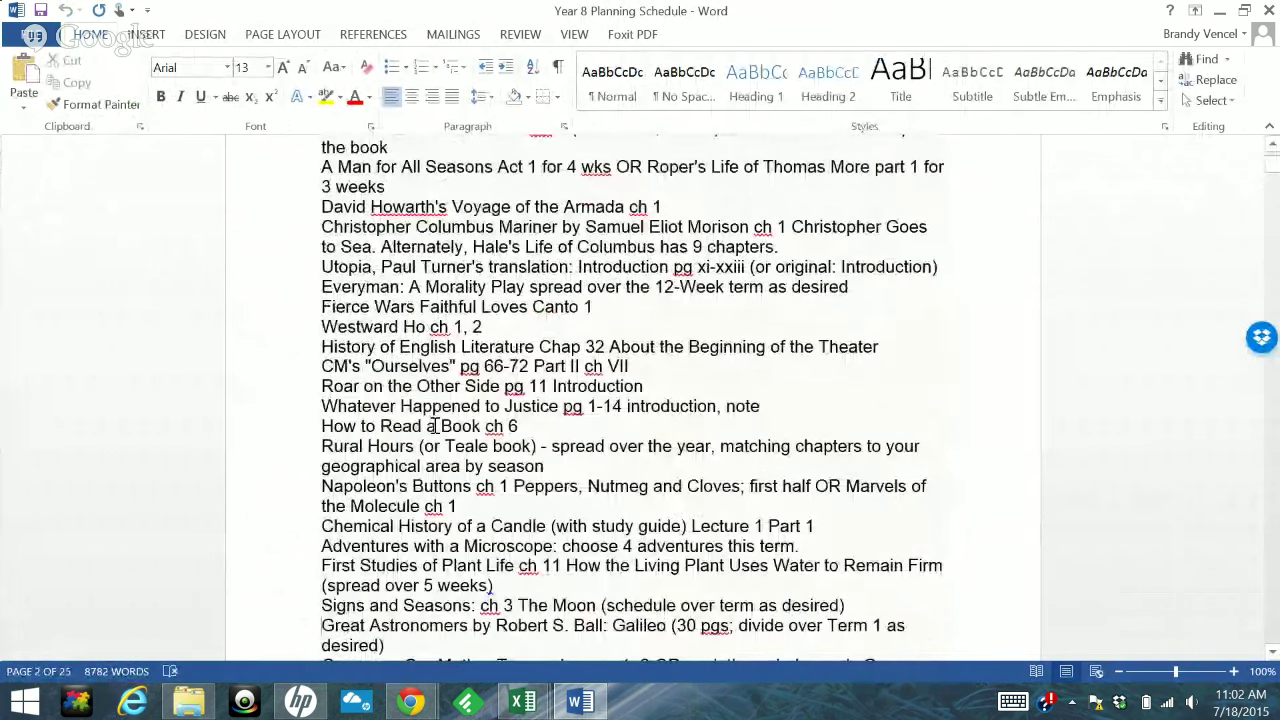
{"action": "scroll", "coordinate": [435, 426], "scroll_direction": "up", "scroll_amount": 3}
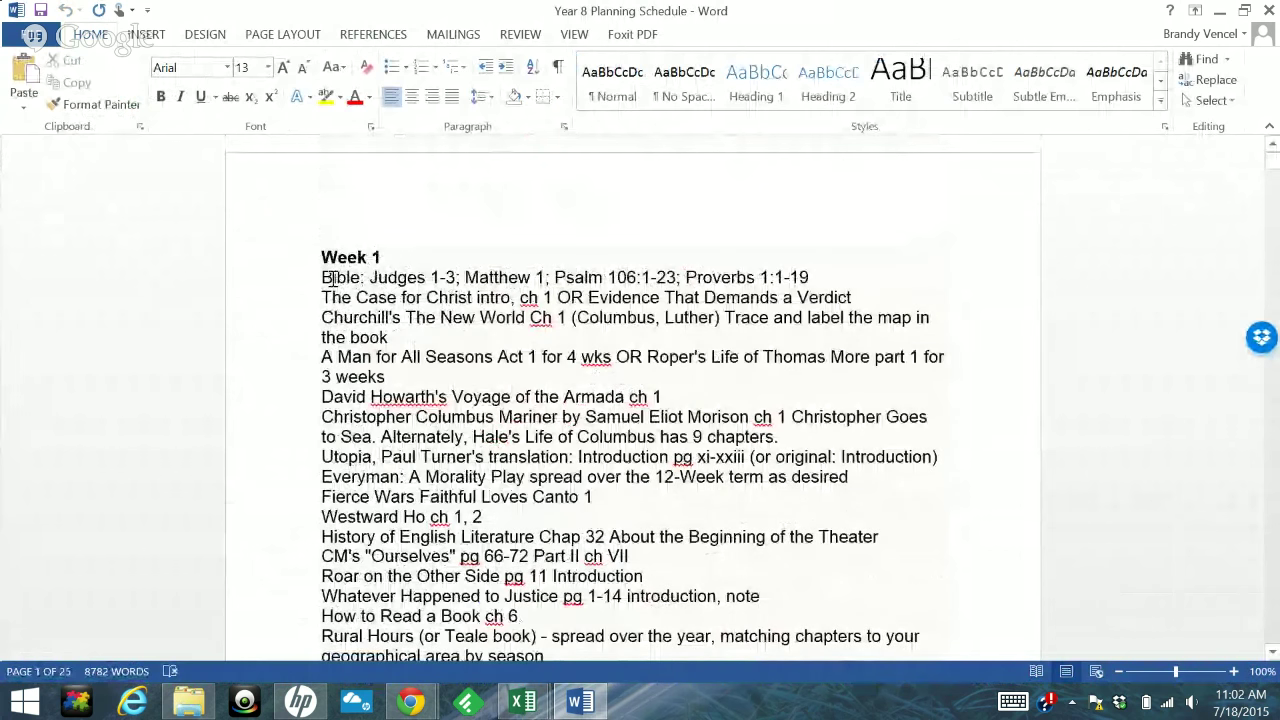
{"action": "left_click", "coordinate": [279, 284]}
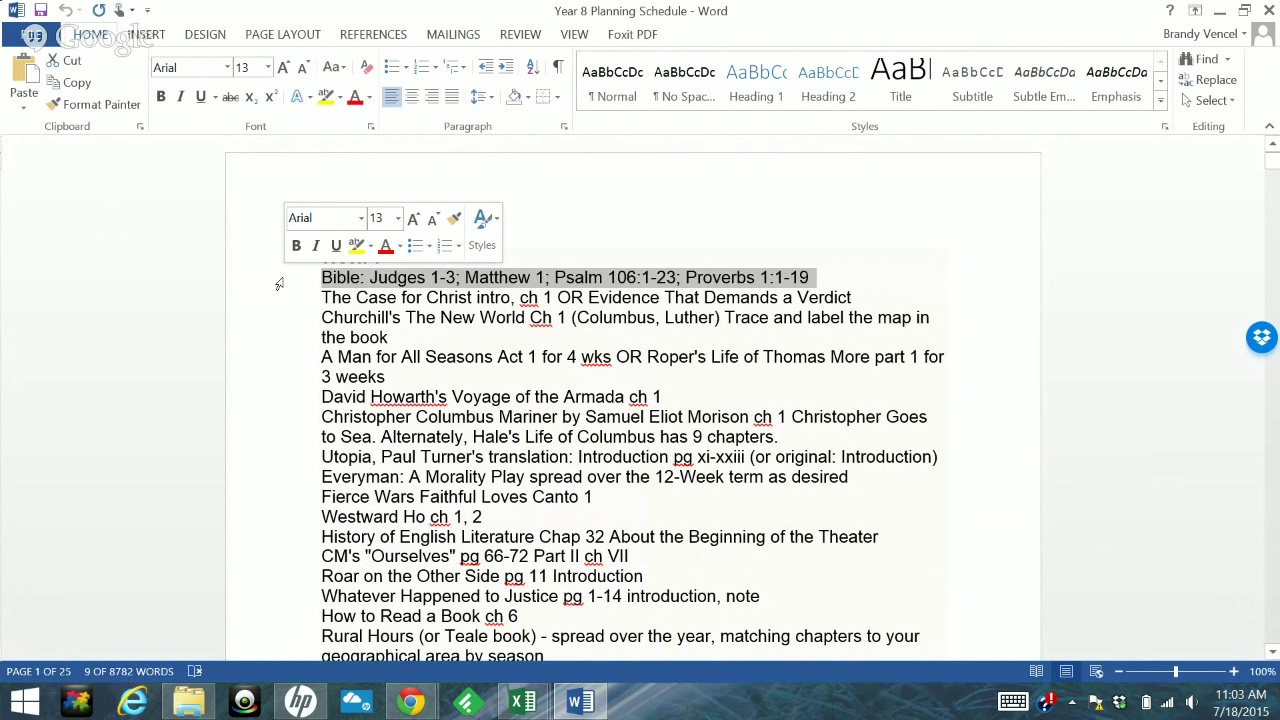
{"action": "key", "text": "Delete"}
Return to the Year 8 EV AO Weekly Schedule workbook and examine the Monday to Friday cells of the Week 1 Bible row
{"action": "mouse_move", "coordinate": [520, 706]}
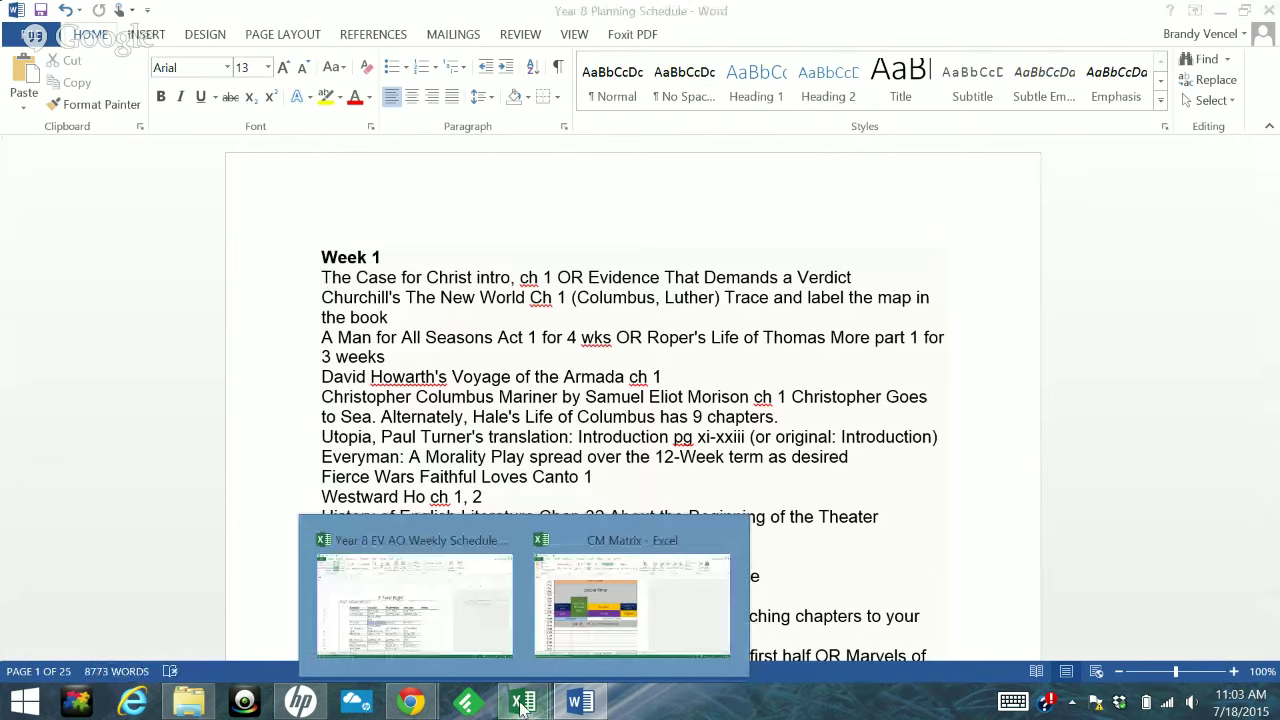
{"action": "left_click", "coordinate": [414, 605]}
{"action": "scroll", "coordinate": [400, 400], "scroll_direction": "down", "scroll_amount": 3}
{"action": "left_click", "coordinate": [283, 397]}
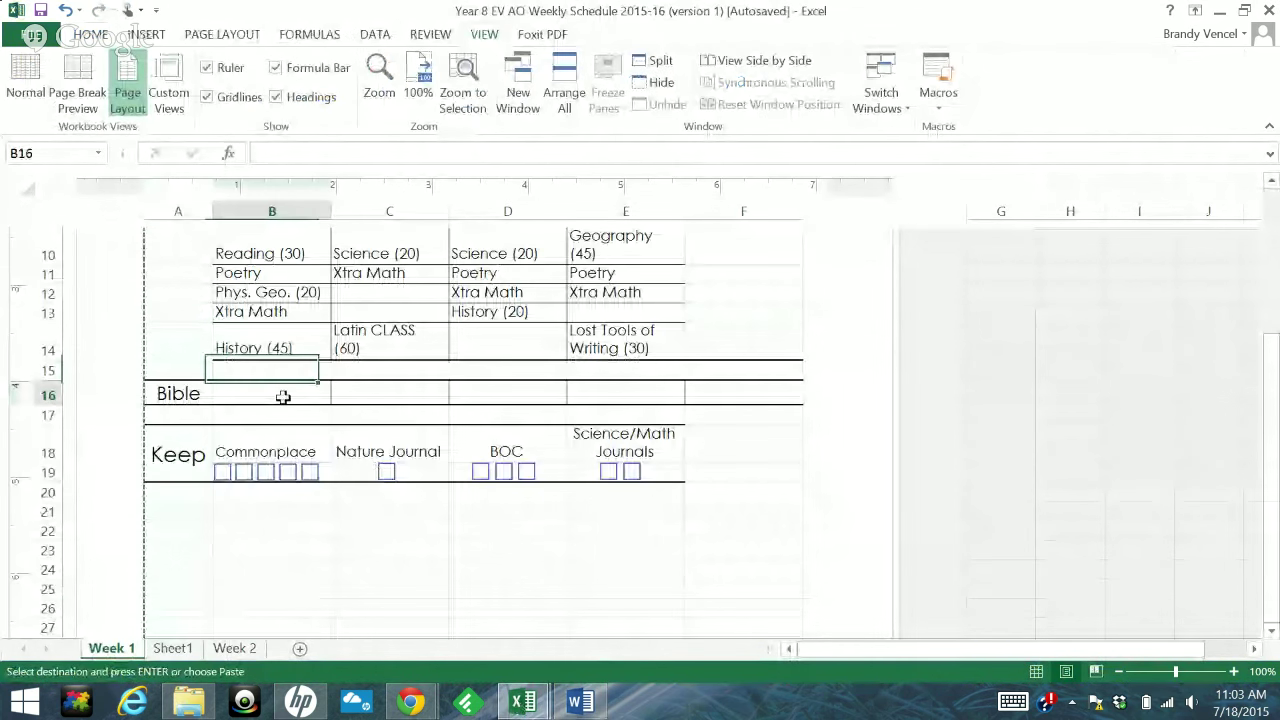
{"action": "left_click_drag", "start_coordinate": [283, 397], "coordinate": [734, 390]}
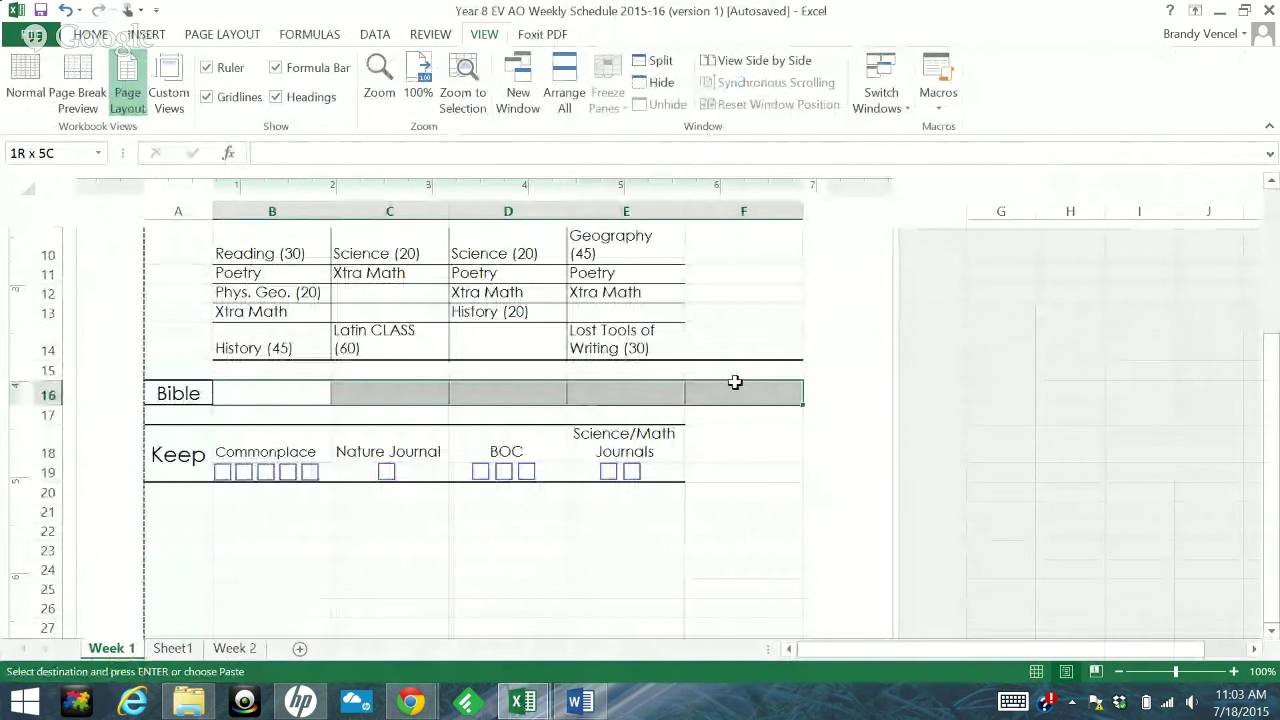
{"action": "left_click", "coordinate": [270, 390]}
{"action": "left_click", "coordinate": [380, 389]}
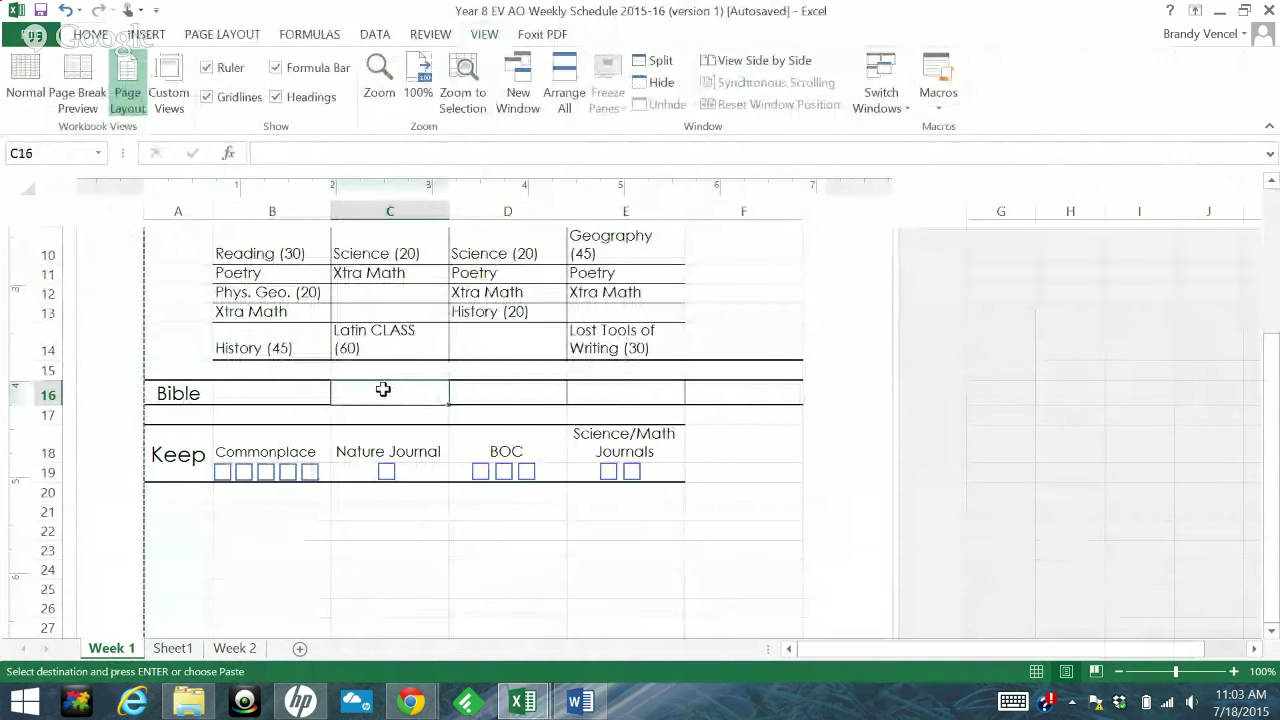
{"action": "left_click", "coordinate": [492, 392]}
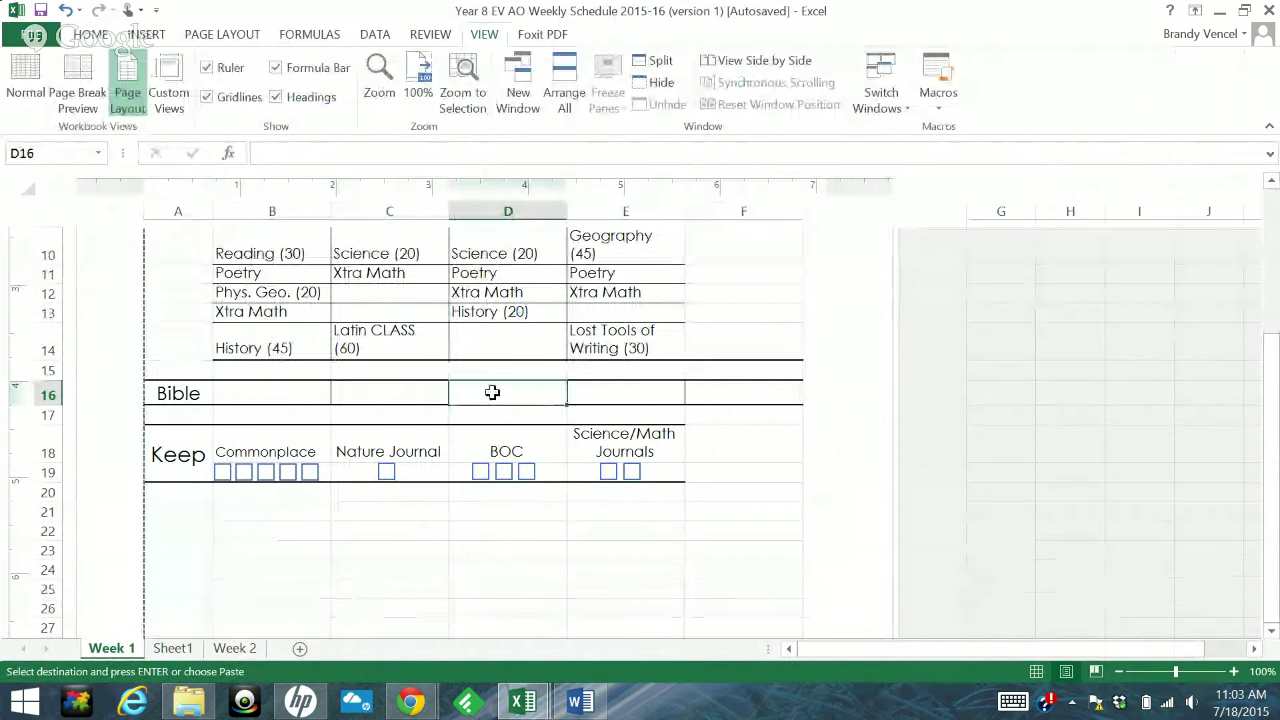
{"action": "left_click", "coordinate": [304, 396]}
{"action": "mouse_move", "coordinate": [303, 396]}
{"action": "left_mouse_down"}
{"action": "mouse_move", "coordinate": [380, 414]}
{"action": "mouse_move", "coordinate": [767, 407]}
{"action": "mouse_move", "coordinate": [763, 392]}
{"action": "left_mouse_up"}
{"action": "left_click", "coordinate": [282, 567]}
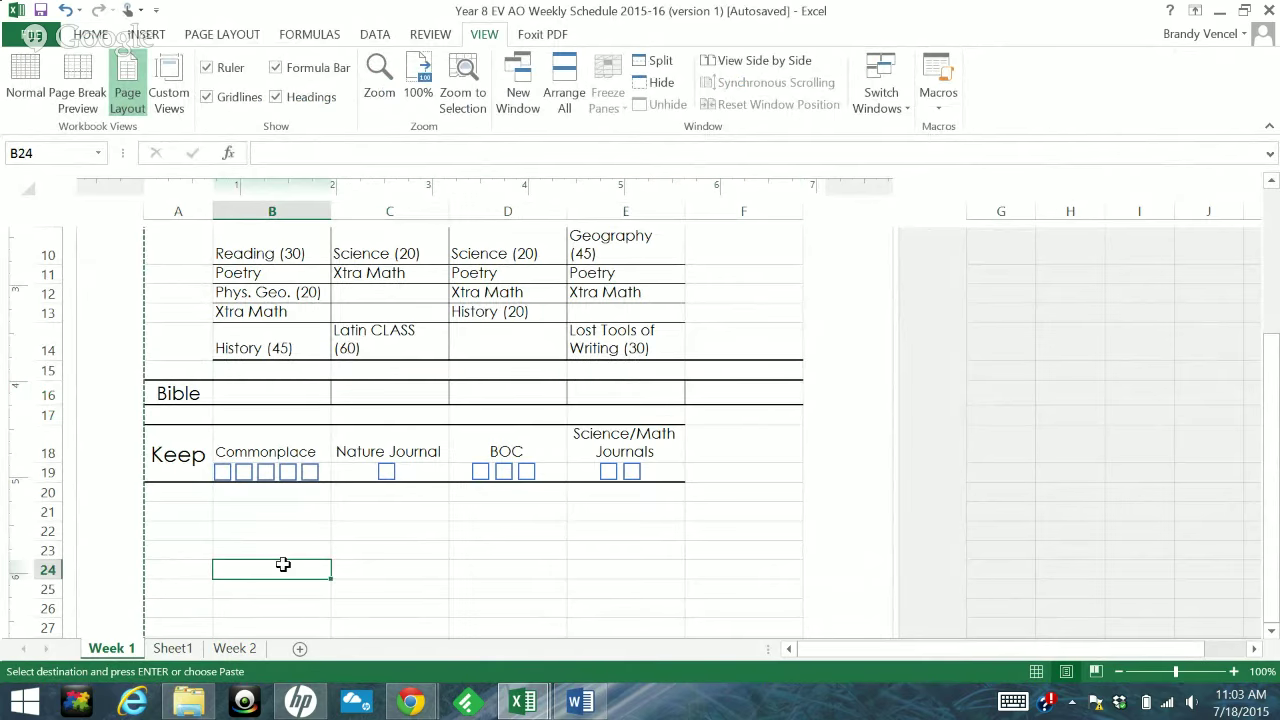
In the Word reading list, delete the alternative "OR Evidence That Demands a Verdict" from the Week 1 Case for Christ line
{"action": "left_click", "coordinate": [522, 700]}
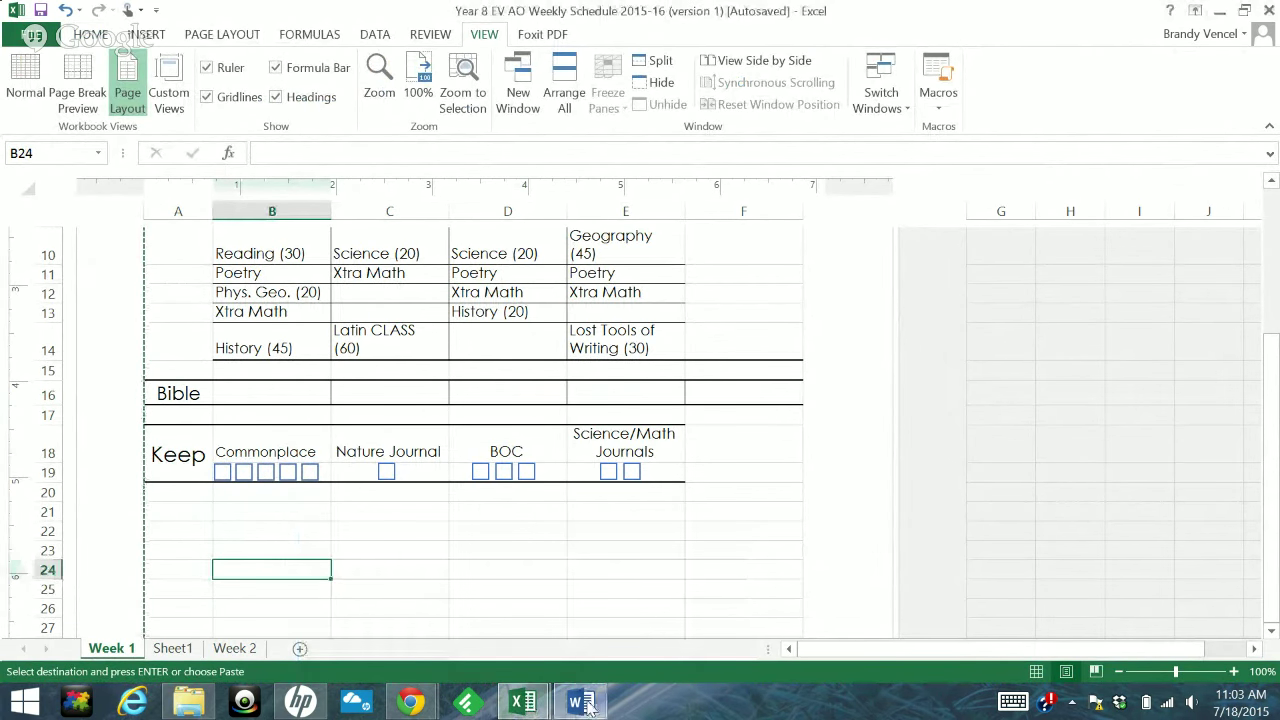
{"action": "left_click", "coordinate": [582, 702]}
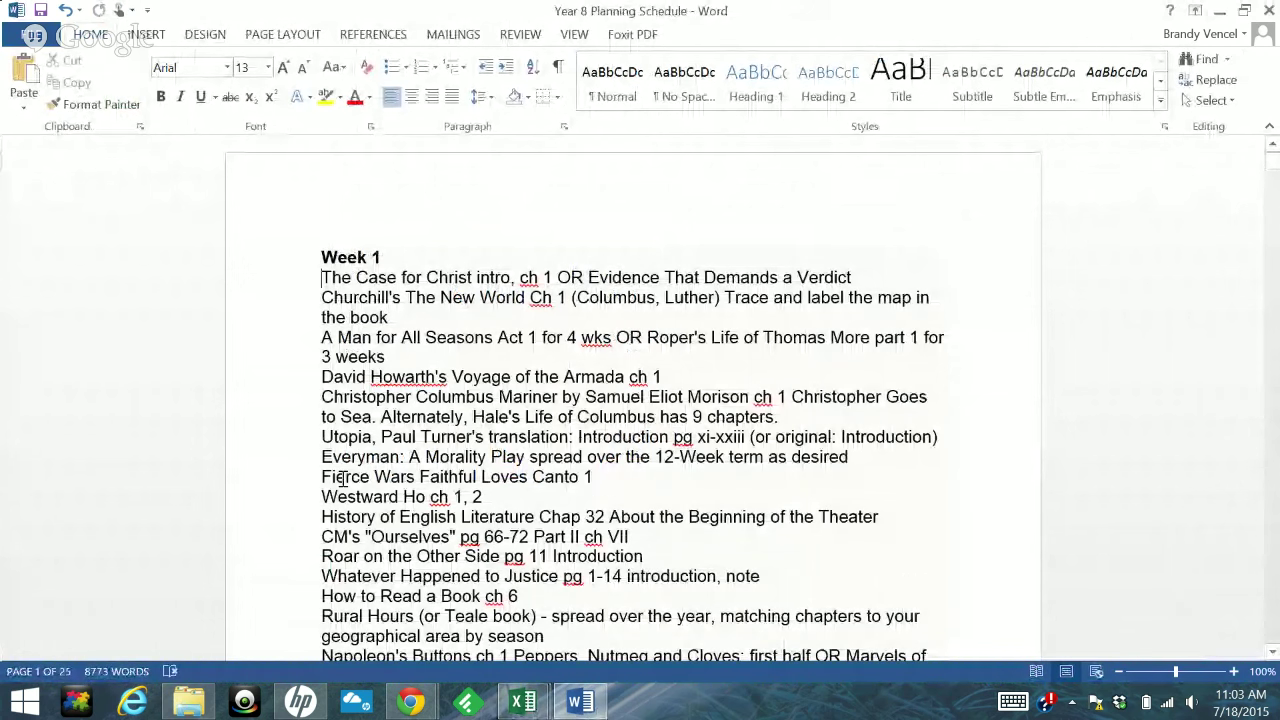
{"action": "left_click_drag", "start_coordinate": [557, 278], "coordinate": [326, 278]}
{"action": "left_click", "coordinate": [557, 278]}
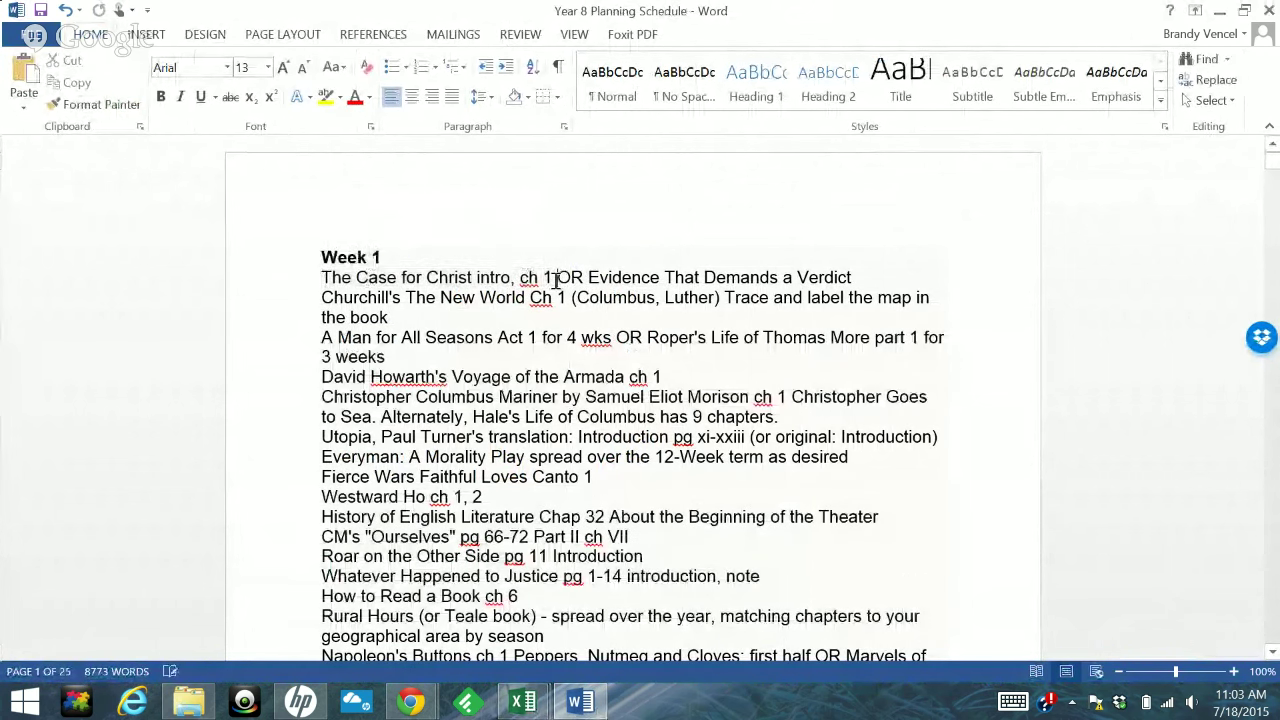
{"action": "left_click_drag", "start_coordinate": [557, 278], "coordinate": [851, 283]}
{"action": "key", "text": "Delete"}
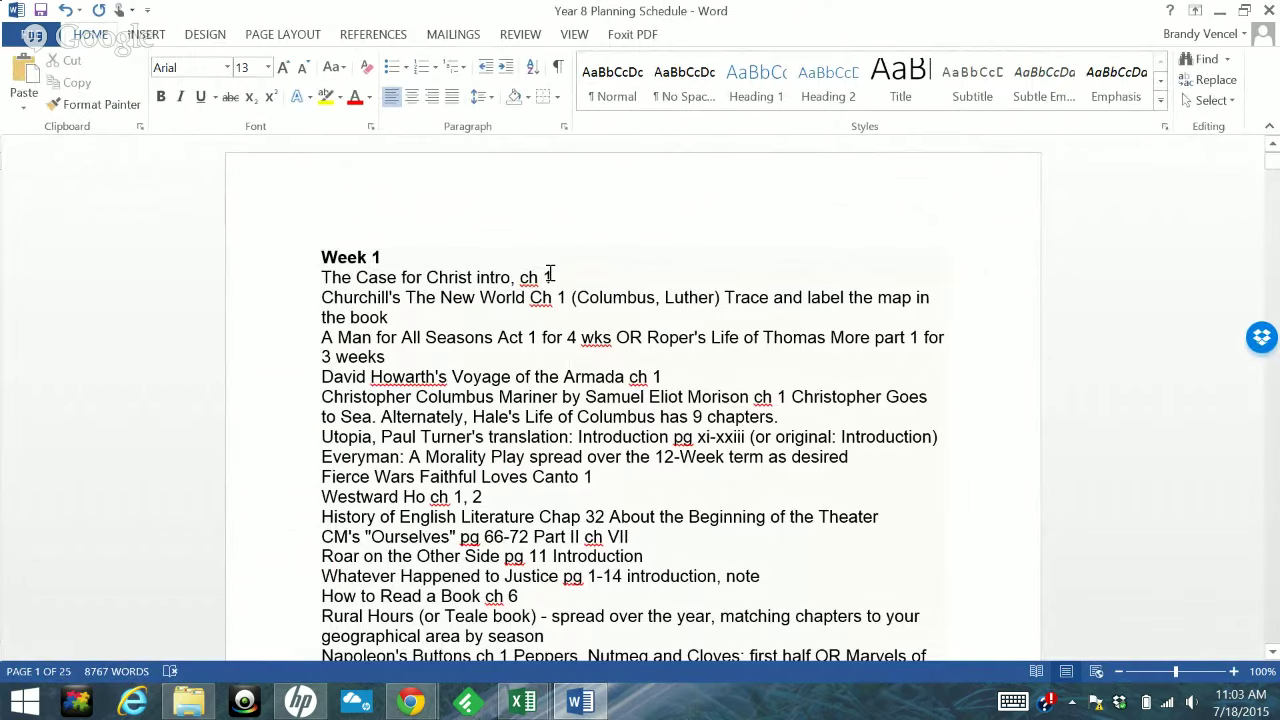
Cut "The Case for Christ intro, ch 1" from the Week 1 reading list
{"action": "left_click_drag", "start_coordinate": [551, 277], "coordinate": [323, 281]}
{"action": "key", "text": "ctrl+c"}
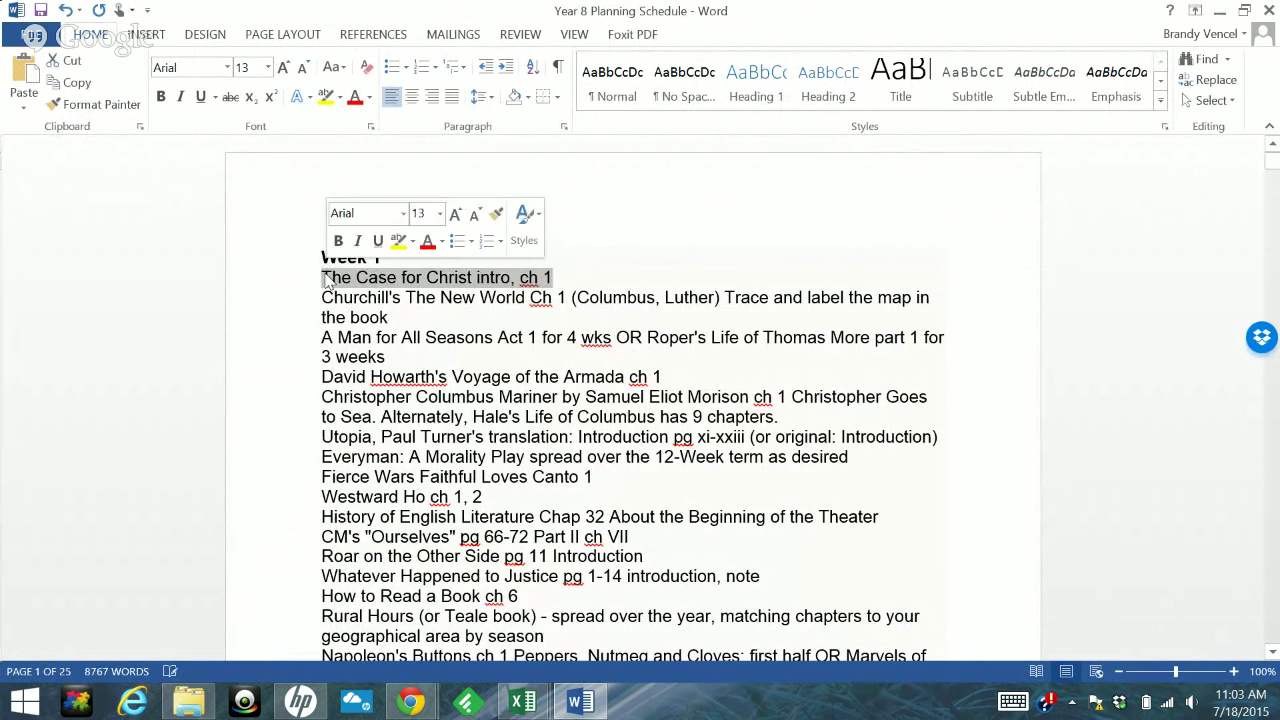
{"action": "key", "text": "Delete"}
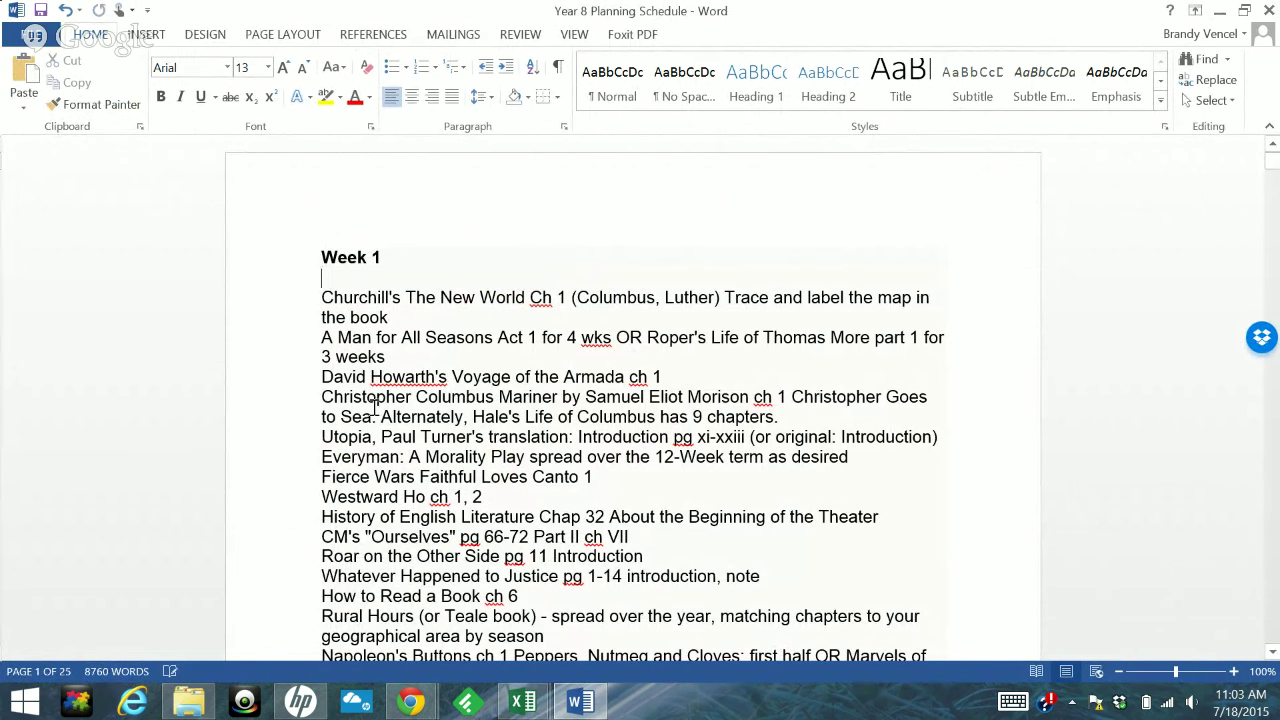
On the weekly schedule's Week 1 sheet, replace "AO reading" in Monday's cell B8 with the cut Case for Christ reading, keeping (30)
{"action": "left_click", "coordinate": [528, 706]}
{"action": "left_click", "coordinate": [452, 605]}
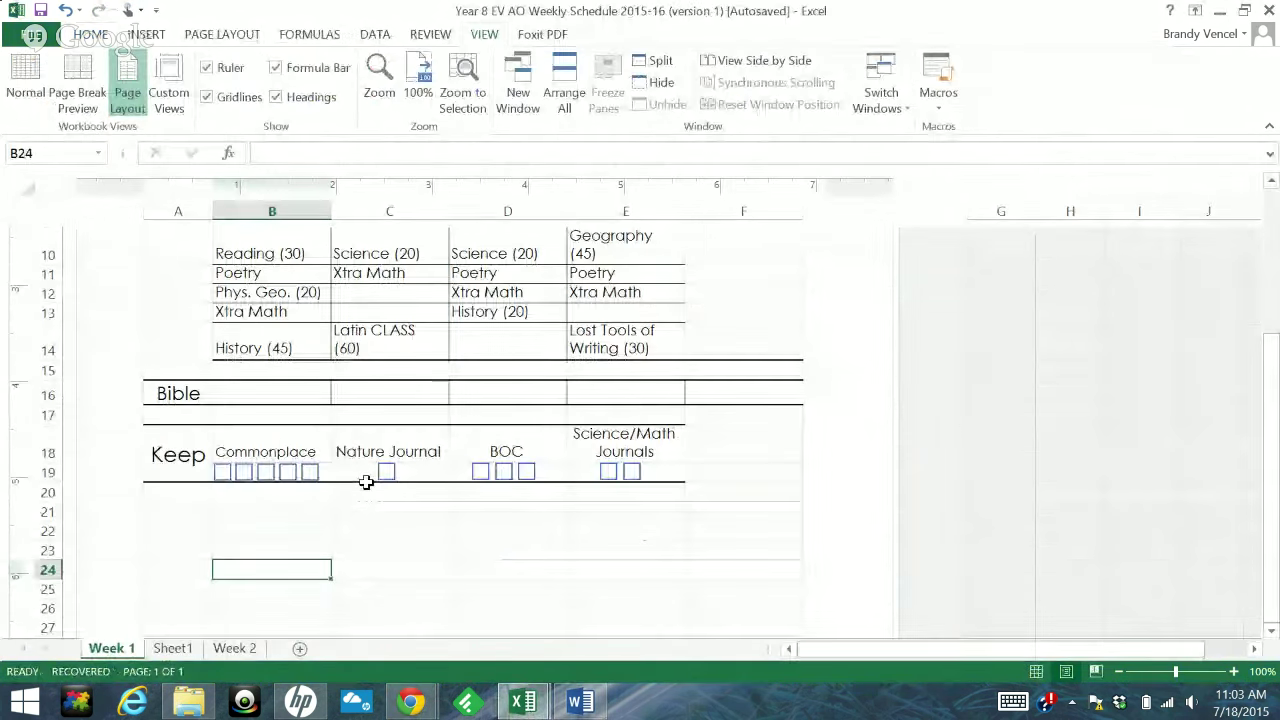
{"action": "scroll", "coordinate": [372, 475], "scroll_direction": "up", "scroll_amount": 2}
{"action": "scroll", "coordinate": [372, 475], "scroll_direction": "up", "scroll_amount": 2}
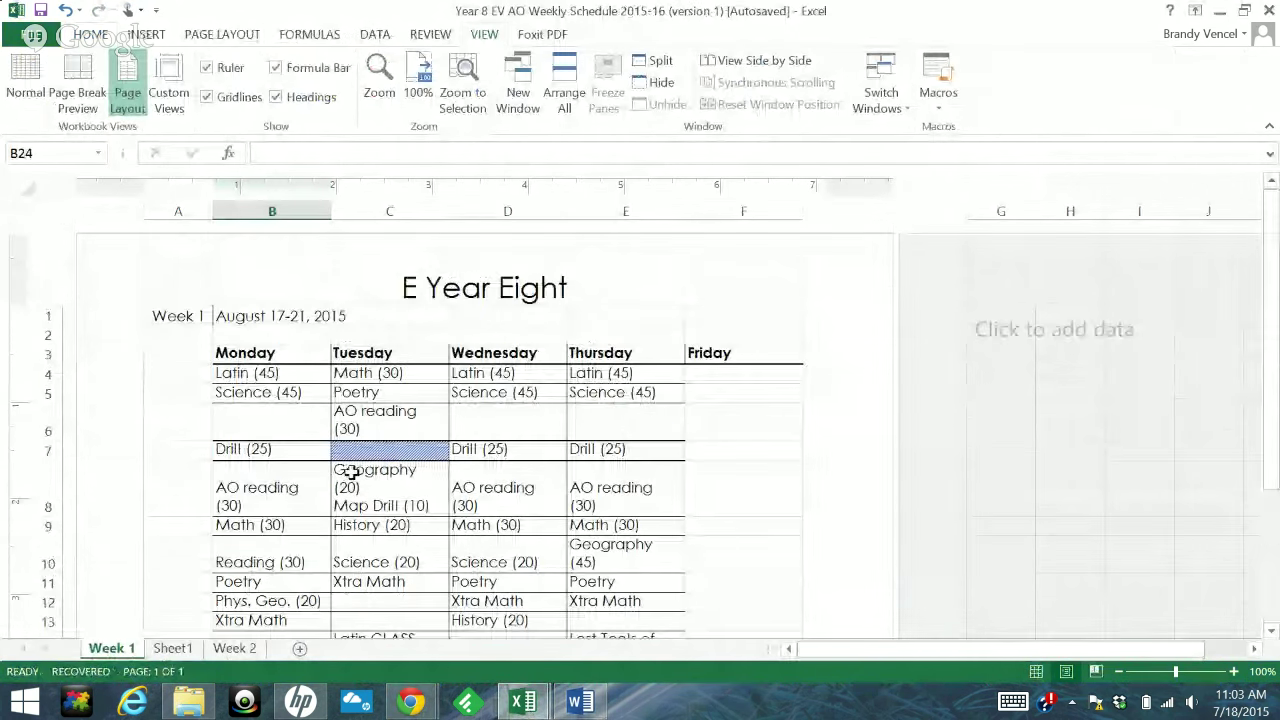
{"action": "left_click", "coordinate": [300, 487]}
{"action": "double_click", "coordinate": [300, 487]}
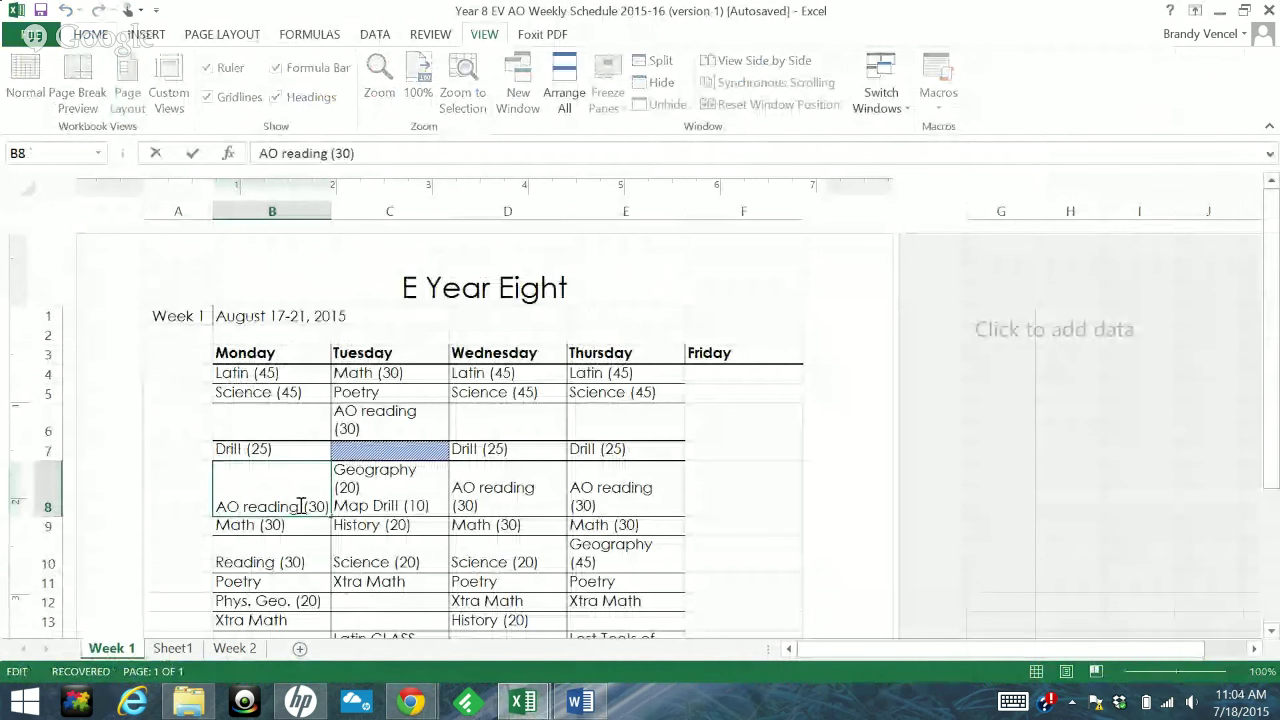
{"action": "left_click_drag", "start_coordinate": [298, 506], "coordinate": [218, 506]}
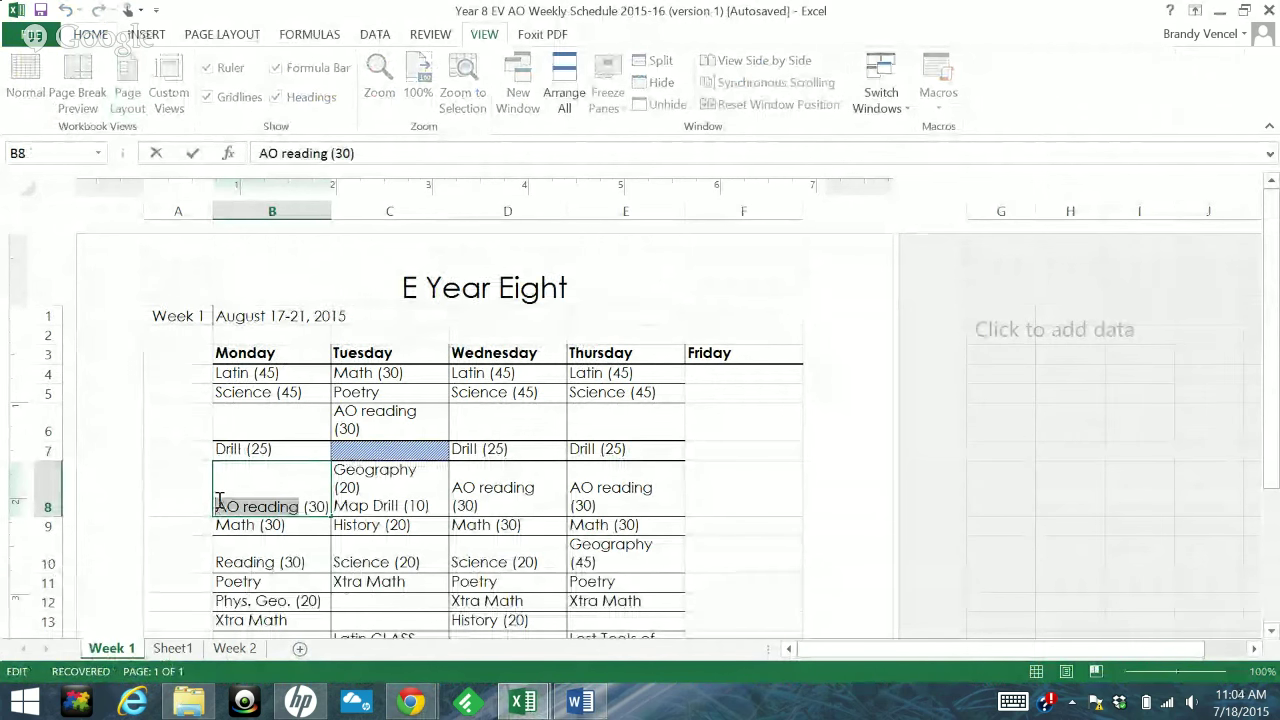
{"action": "key", "text": "ctrl+v"}
{"action": "left_click", "coordinate": [266, 561]}
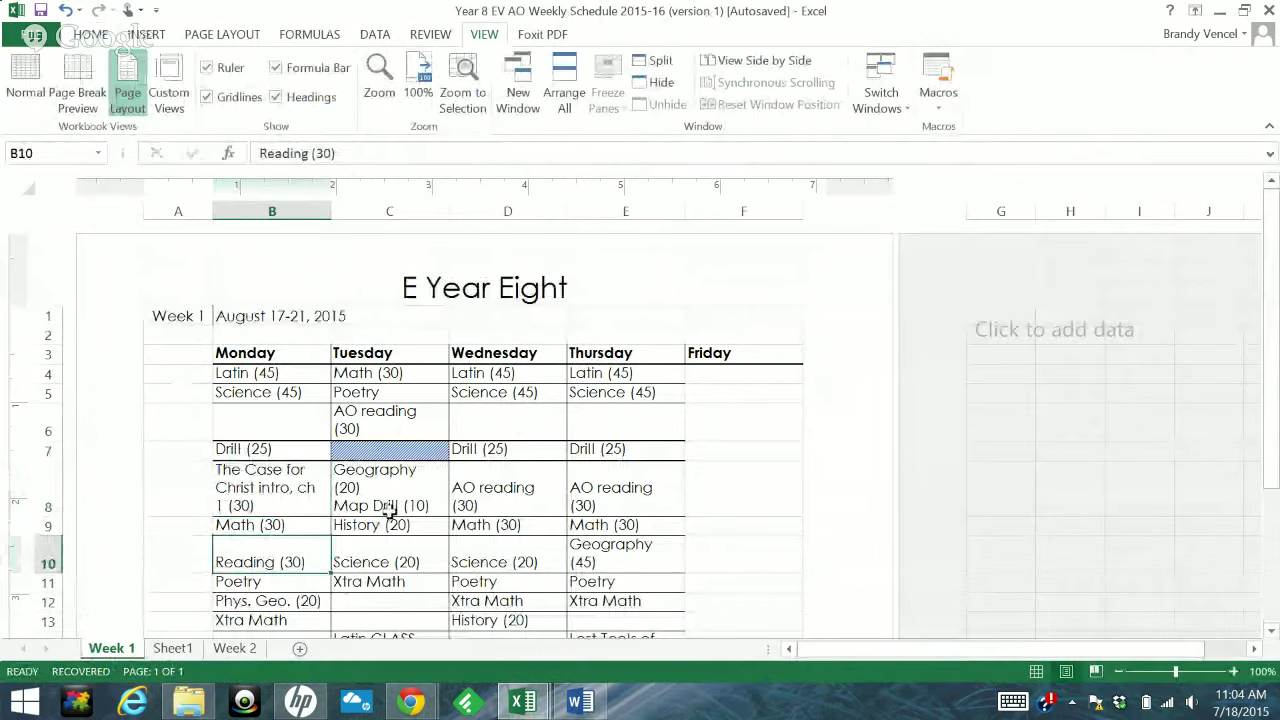
Go back to the Word reading list and cut "Churchill's The New World Ch 1" from Week 1
{"action": "left_click", "coordinate": [574, 708]}
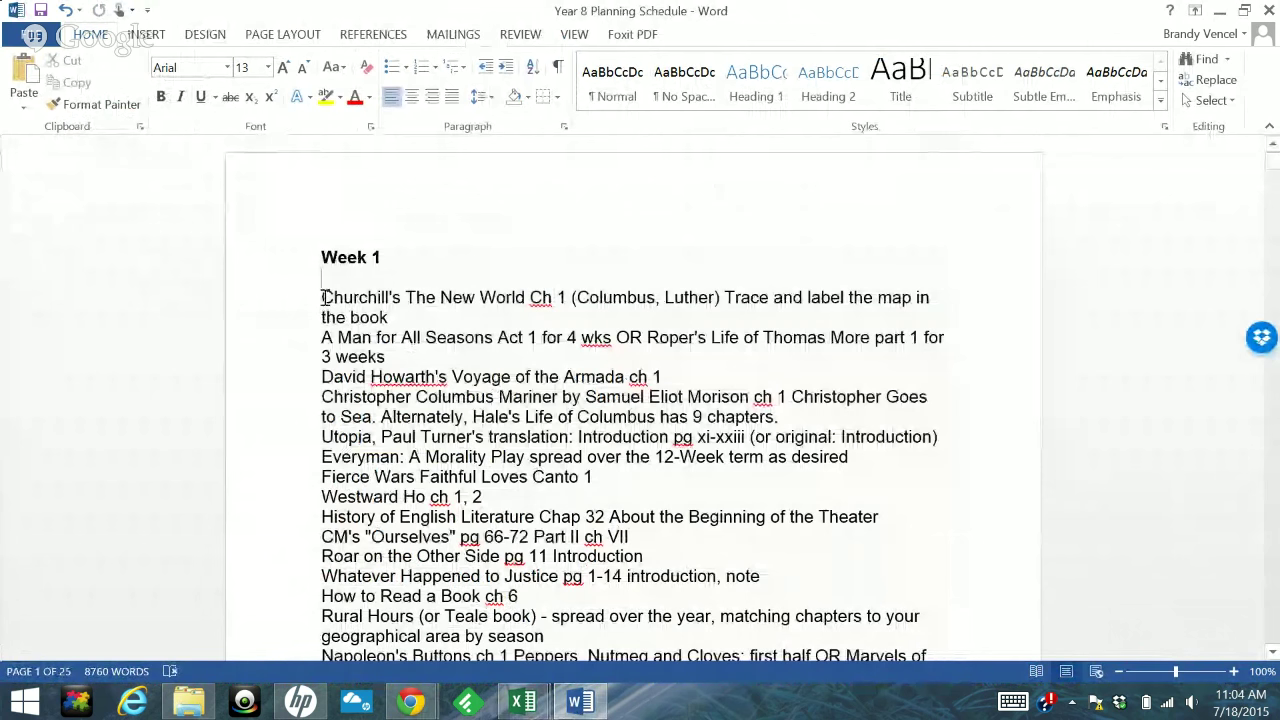
{"action": "left_click_drag", "start_coordinate": [323, 297], "coordinate": [510, 302]}
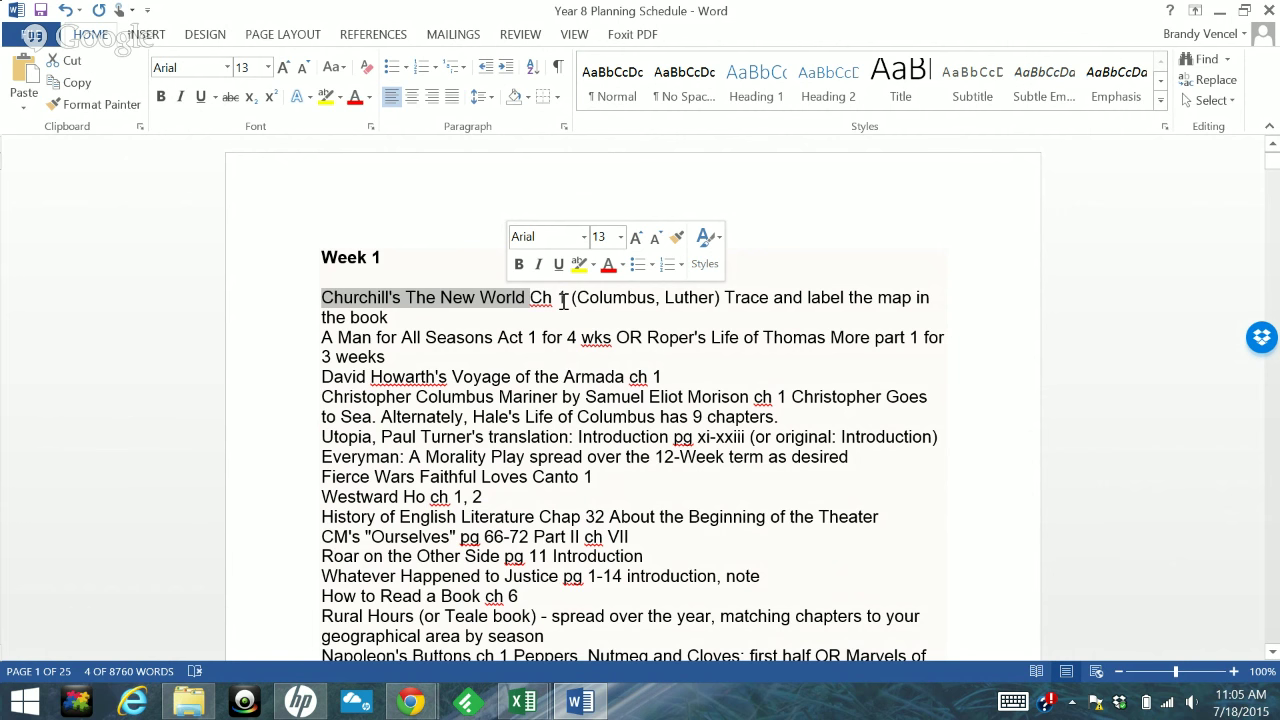
{"action": "left_click_drag", "start_coordinate": [566, 301], "coordinate": [320, 303]}
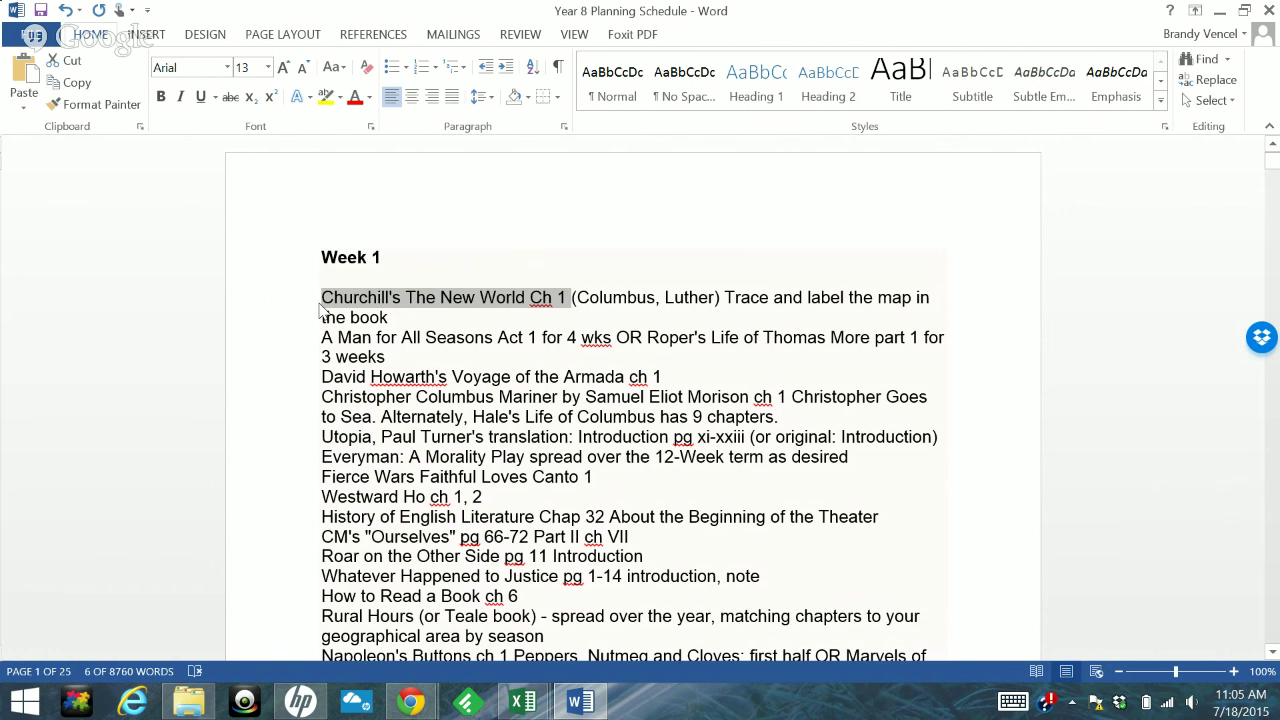
{"action": "key", "text": "ctrl+x"}
In the weekly schedule workbook, paste the Churchill reading over "History" in Tuesday's cell C9, keeping (20)
{"action": "left_click", "coordinate": [523, 703]}
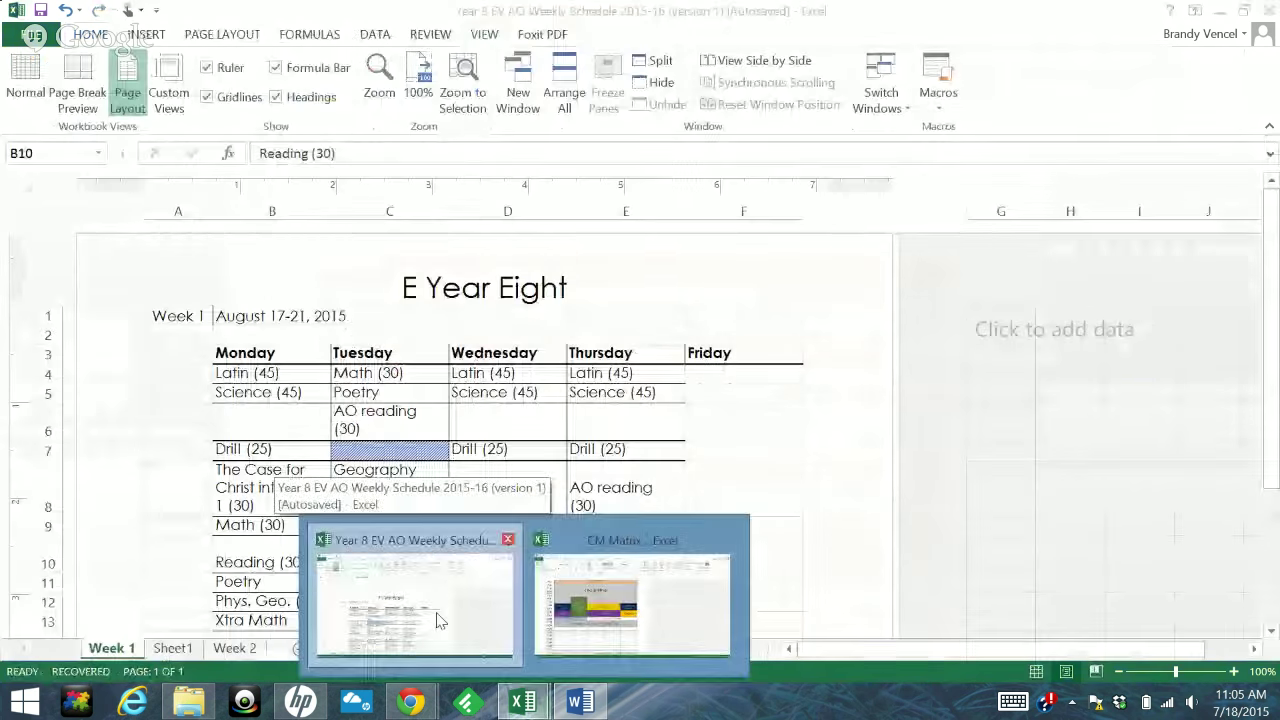
{"action": "left_click", "coordinate": [437, 615]}
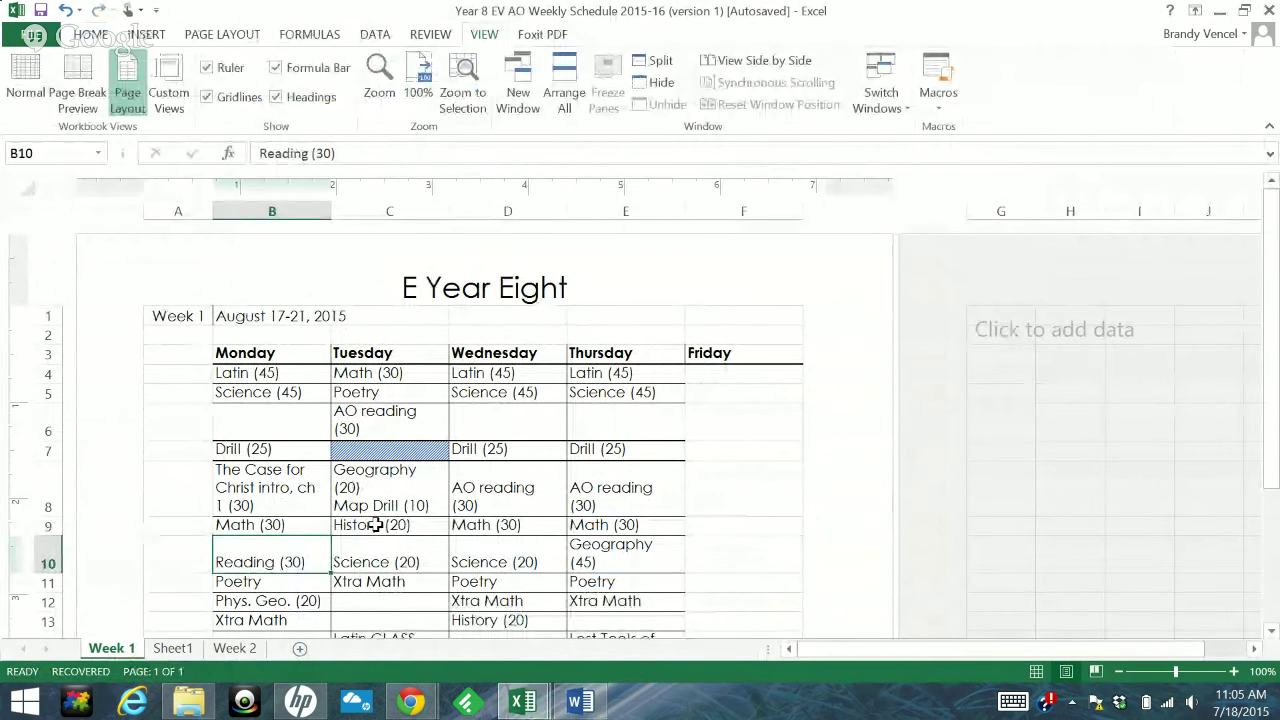
{"action": "double_click", "coordinate": [375, 525]}
{"action": "left_click_drag", "start_coordinate": [381, 525], "coordinate": [334, 525]}
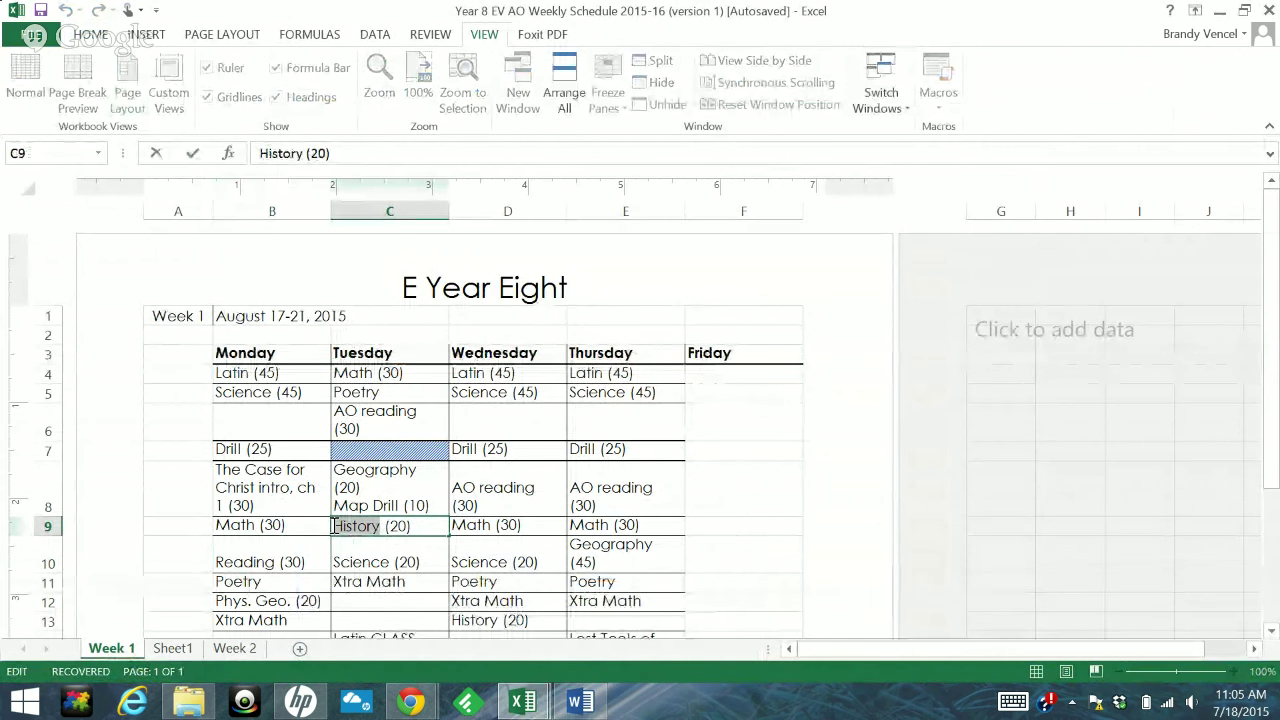
{"action": "key", "text": "ctrl+v"}
{"action": "key", "text": "Return"}
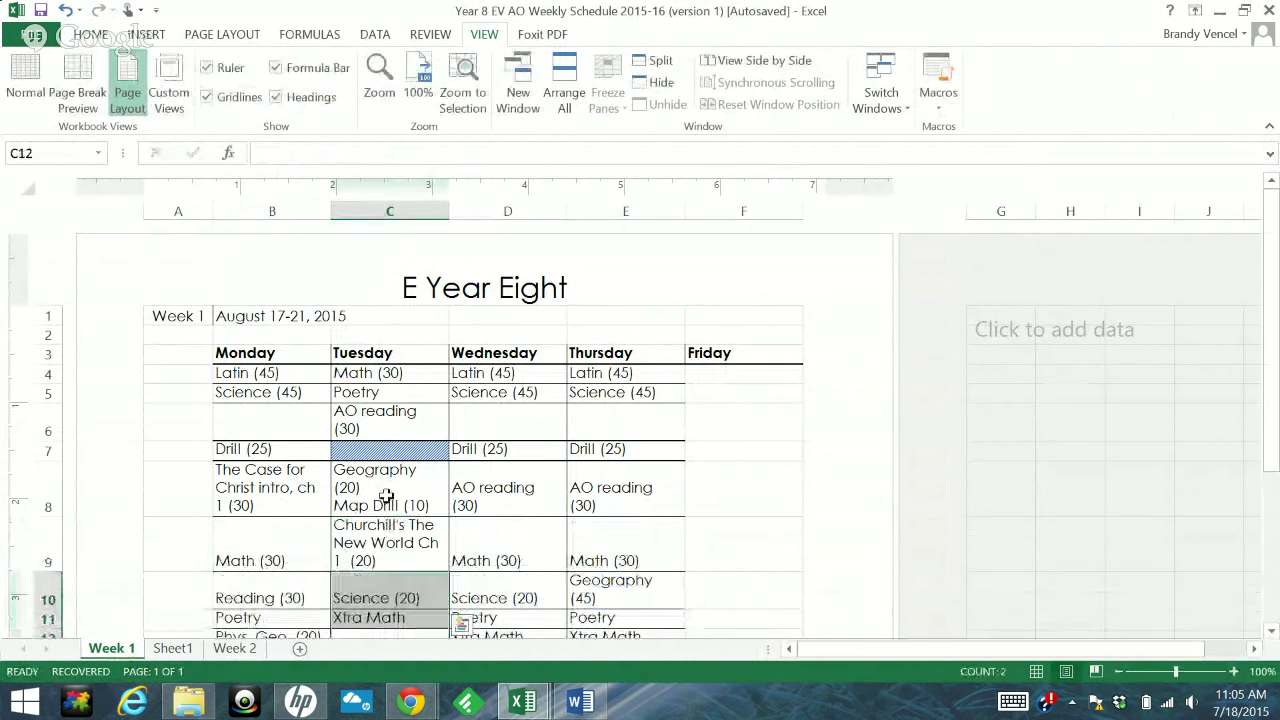
Move "Map Drill (10)" from Tuesday's Geography cell to the end of the Churchill cell below, and return to the Word reading list
{"action": "double_click", "coordinate": [386, 496]}
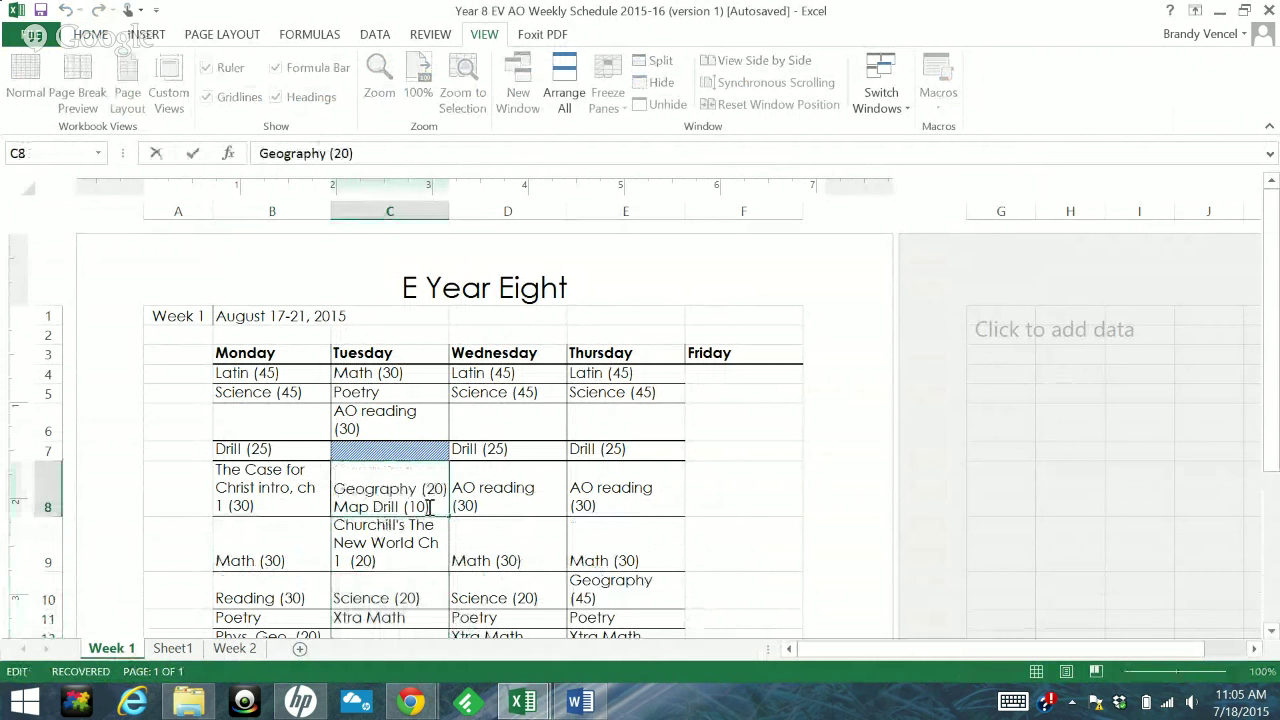
{"action": "left_click_drag", "start_coordinate": [429, 507], "coordinate": [320, 512]}
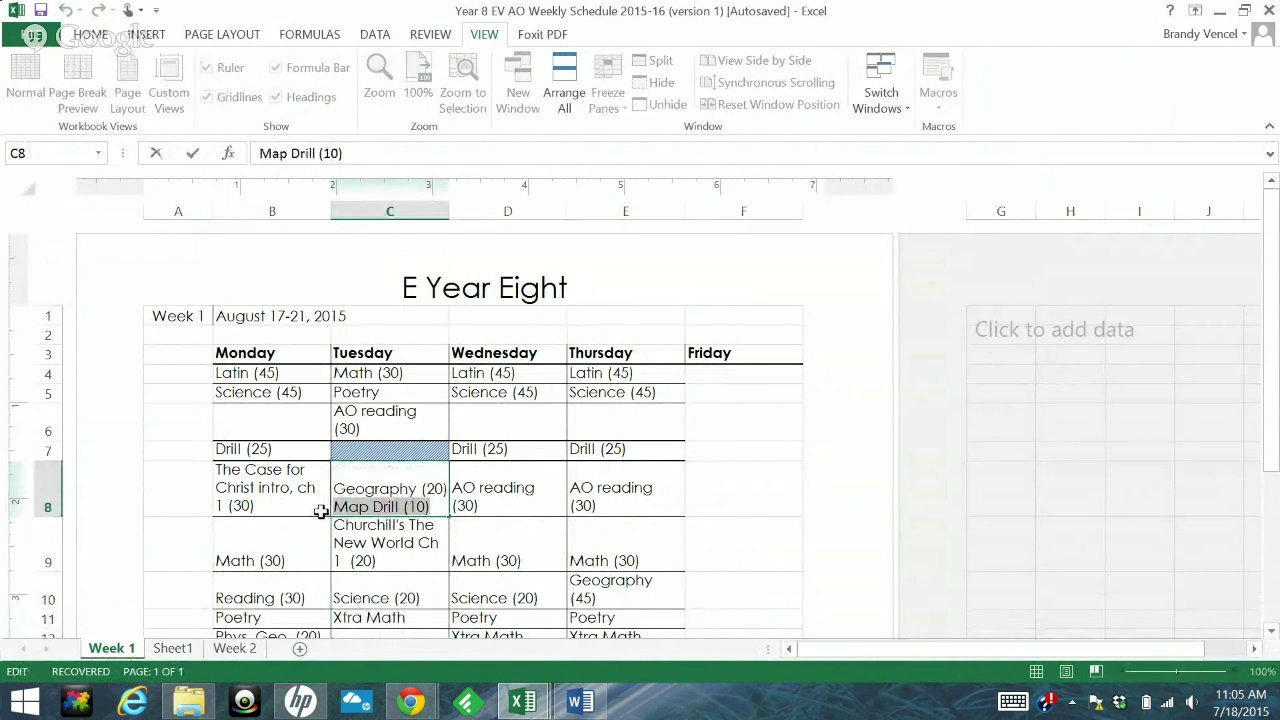
{"action": "key", "text": "ctrl+x"}
{"action": "double_click", "coordinate": [399, 564]}
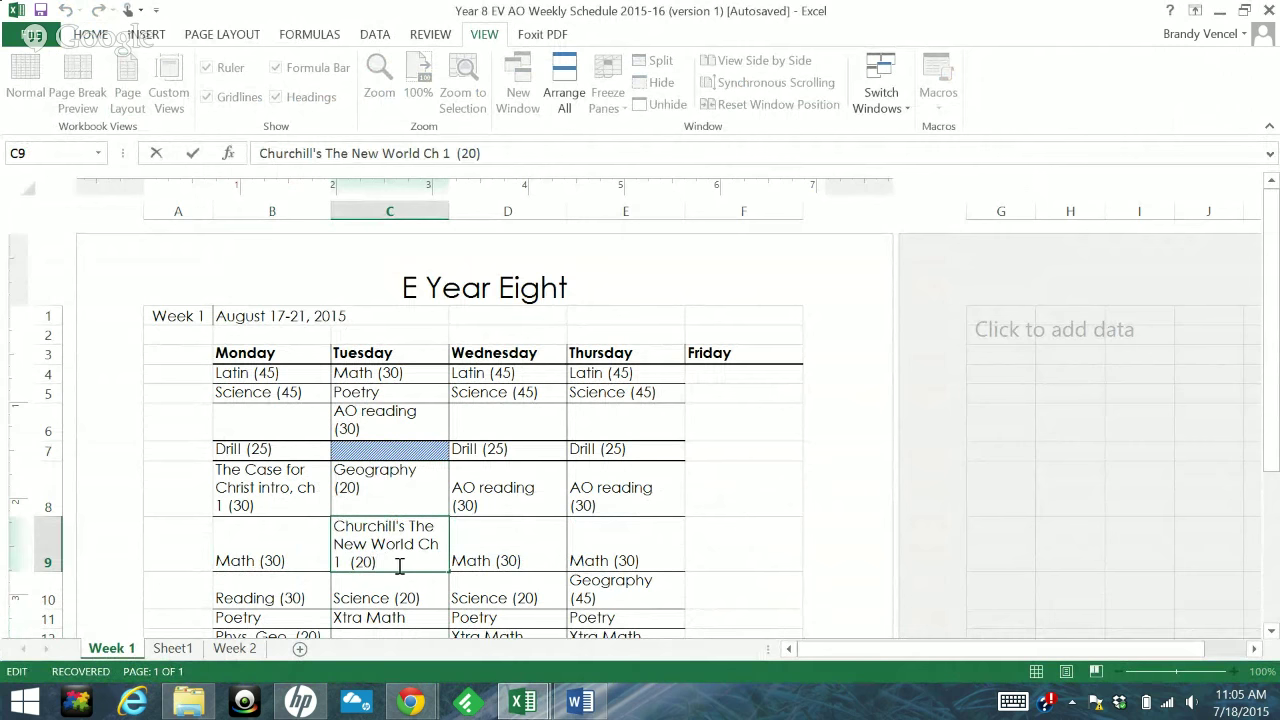
{"action": "key", "text": "ctrl+v"}
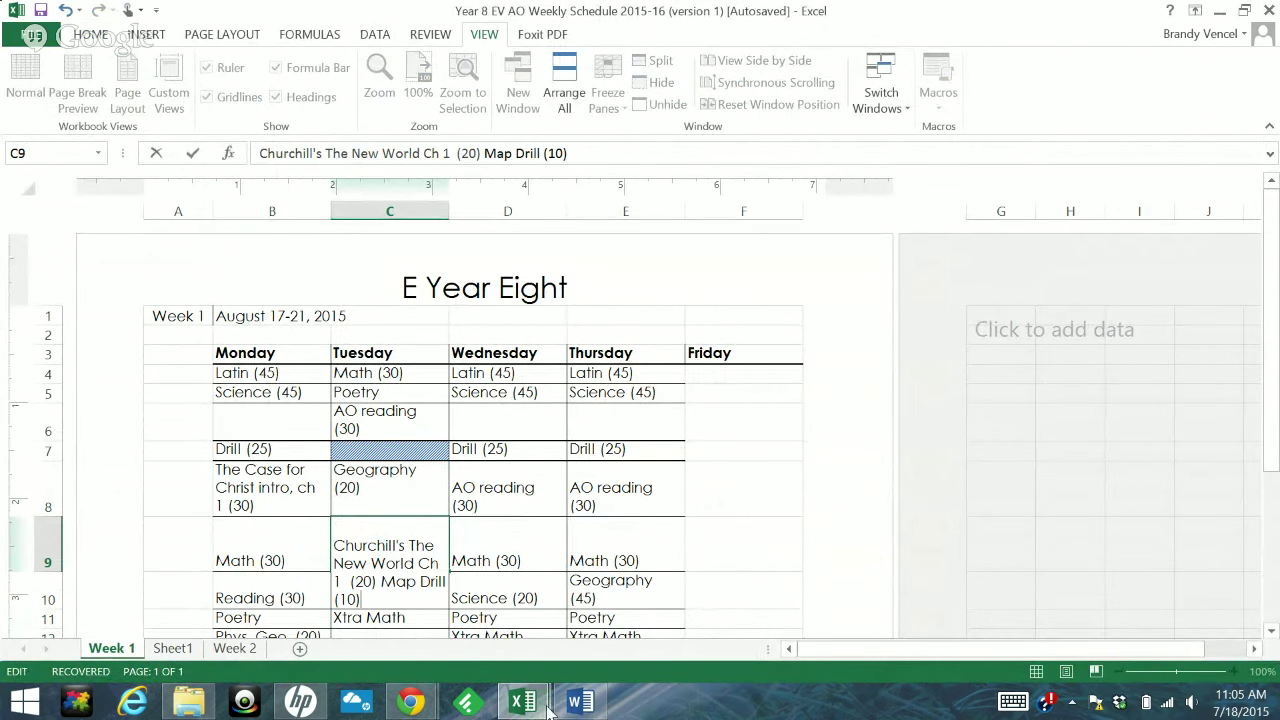
{"action": "left_click", "coordinate": [583, 703]}
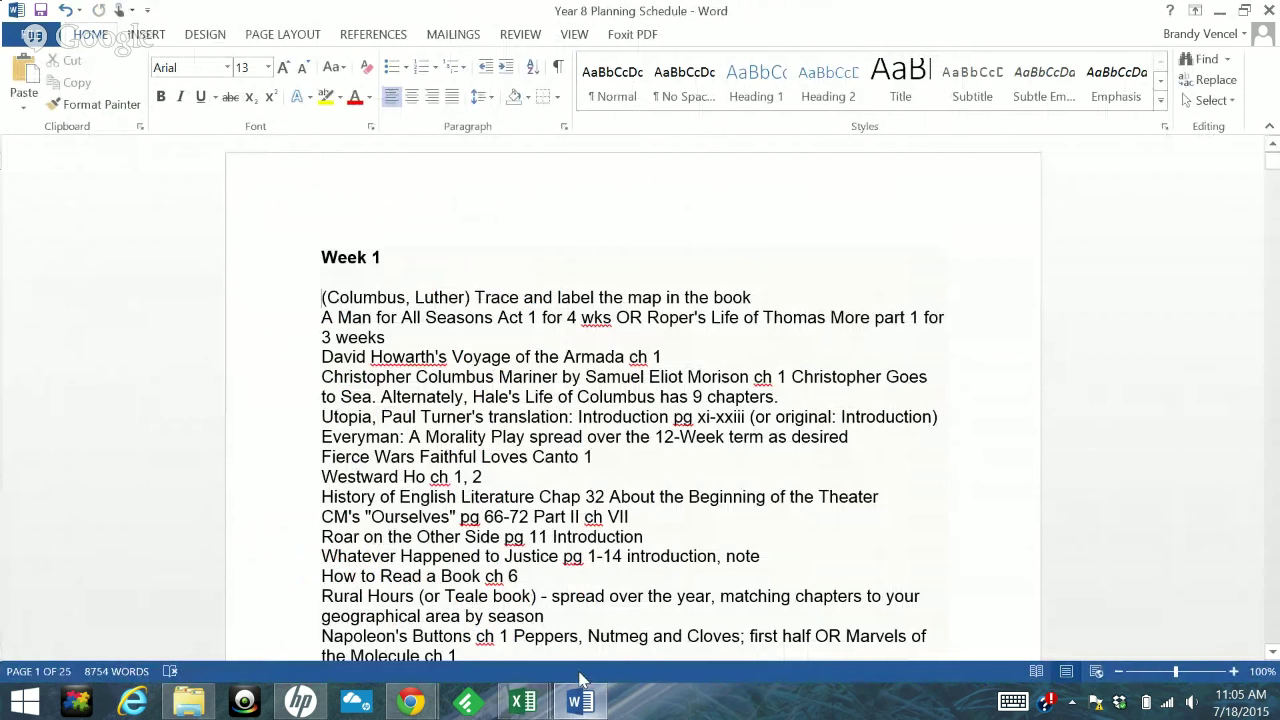
Cut "Trace and label the map in the book" from the Word list and paste it over "Map Drill" in the schedule's Tuesday cell C9, keeping (10)
{"action": "left_click_drag", "start_coordinate": [475, 297], "coordinate": [752, 297]}
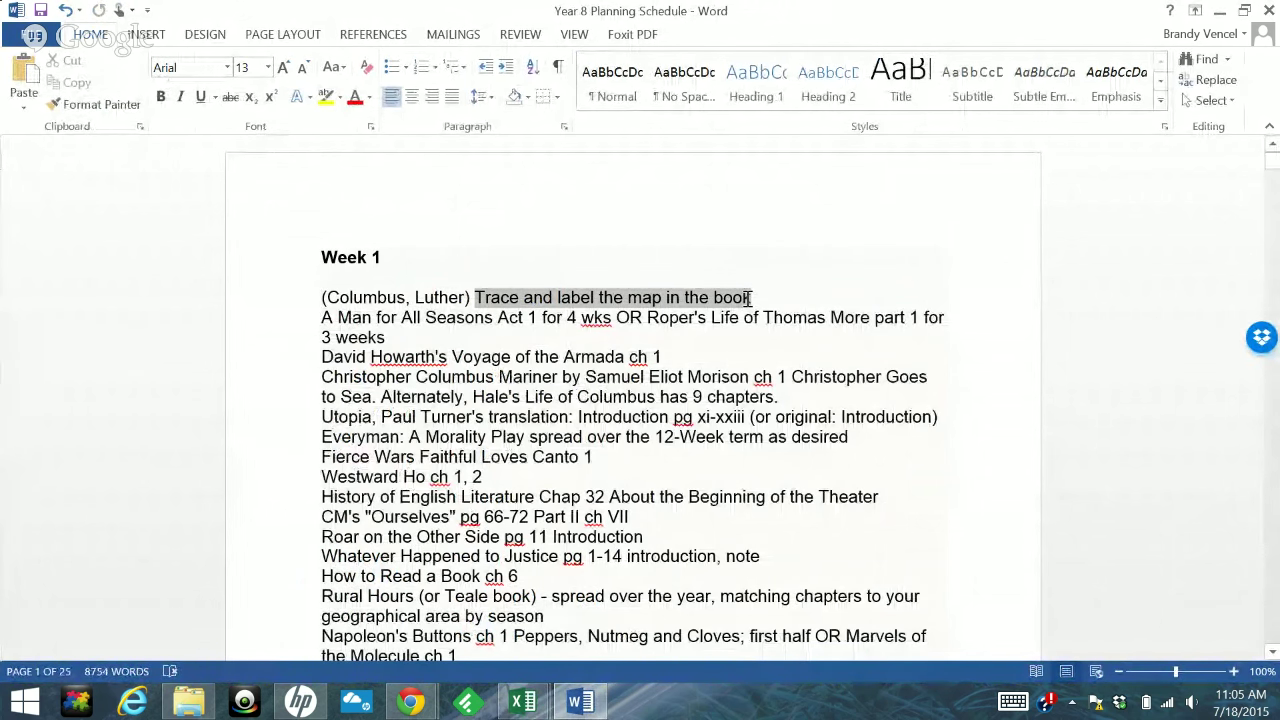
{"action": "key", "text": "ctrl+x"}
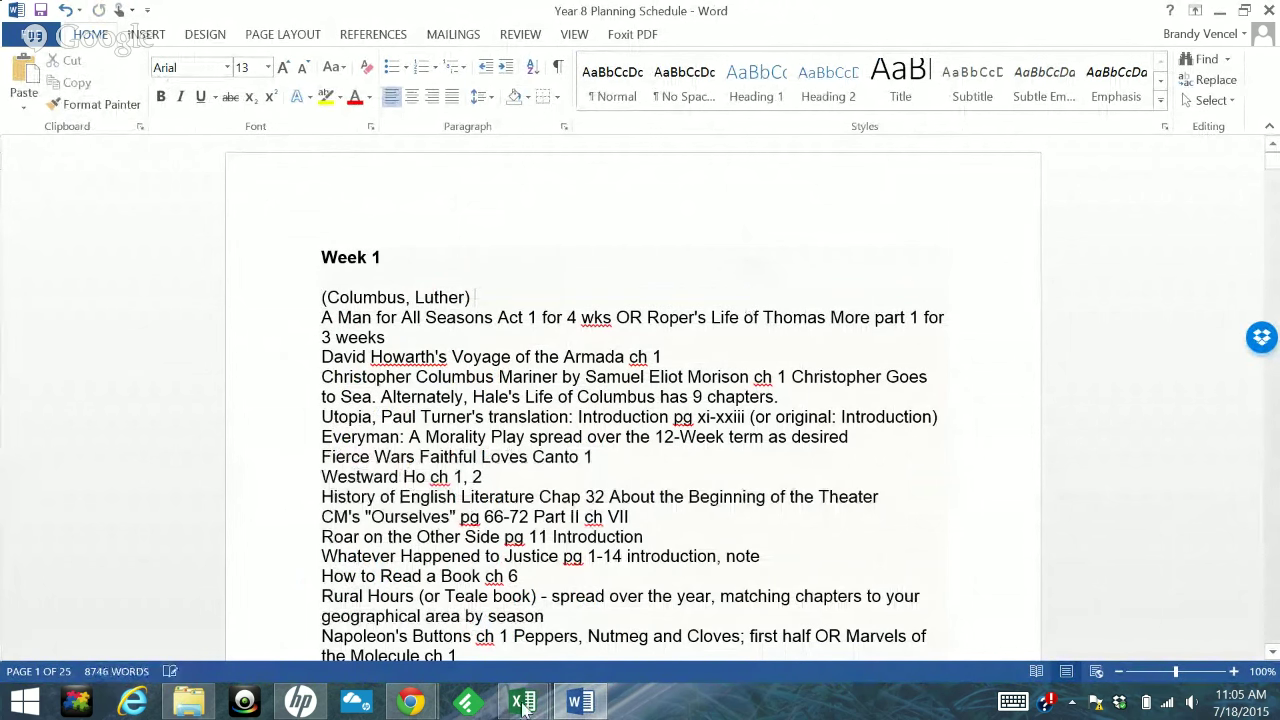
{"action": "mouse_move", "coordinate": [522, 703]}
{"action": "left_click", "coordinate": [480, 563]}
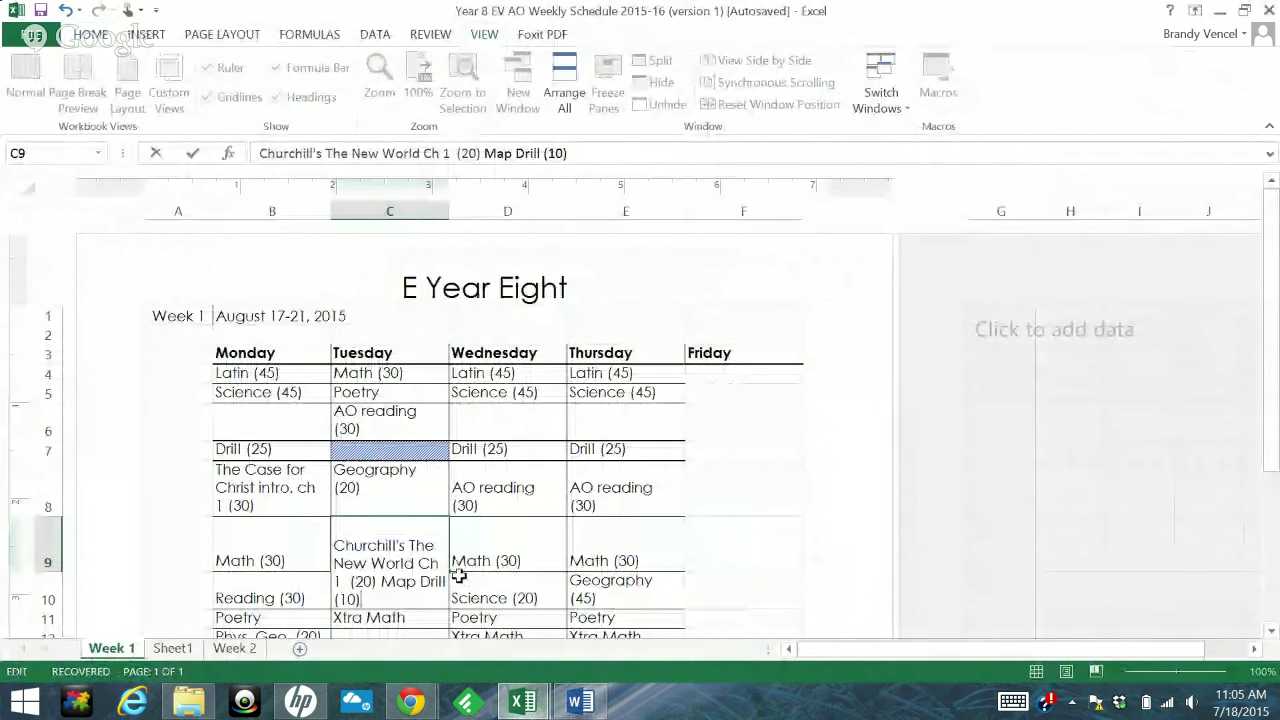
{"action": "left_click_drag", "start_coordinate": [382, 581], "coordinate": [444, 583]}
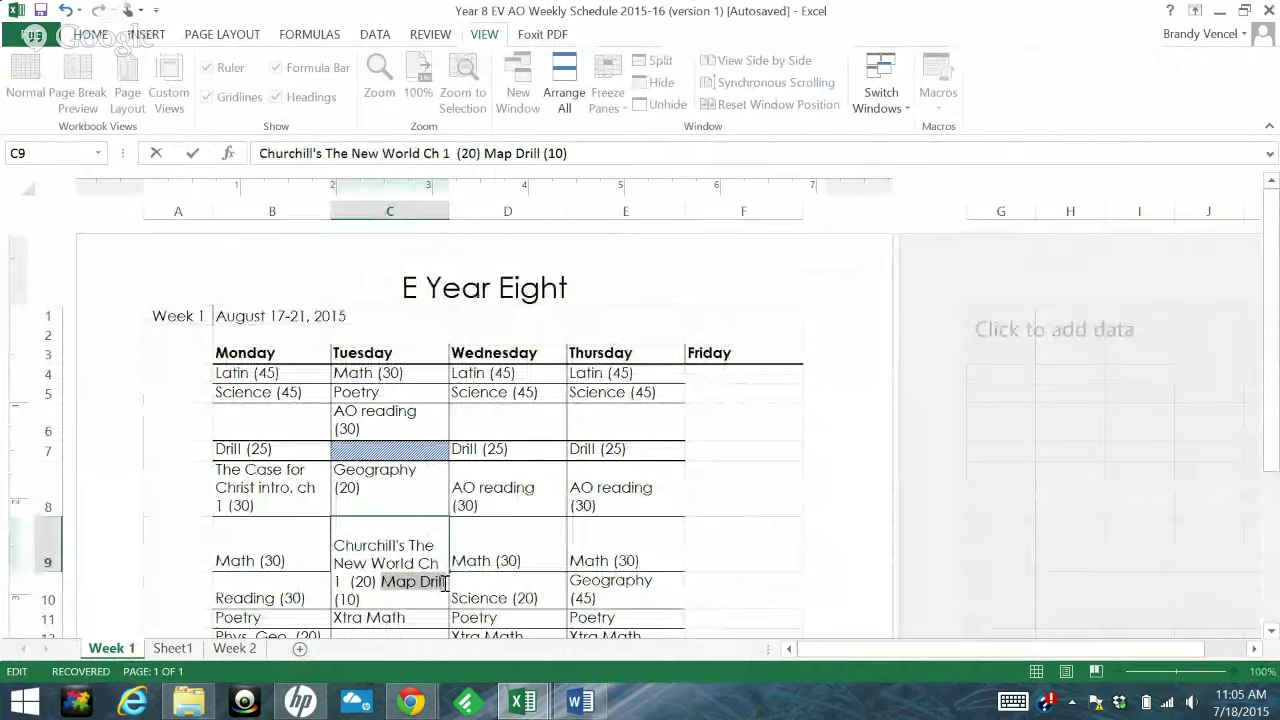
{"action": "key", "text": "ctrl+v"}
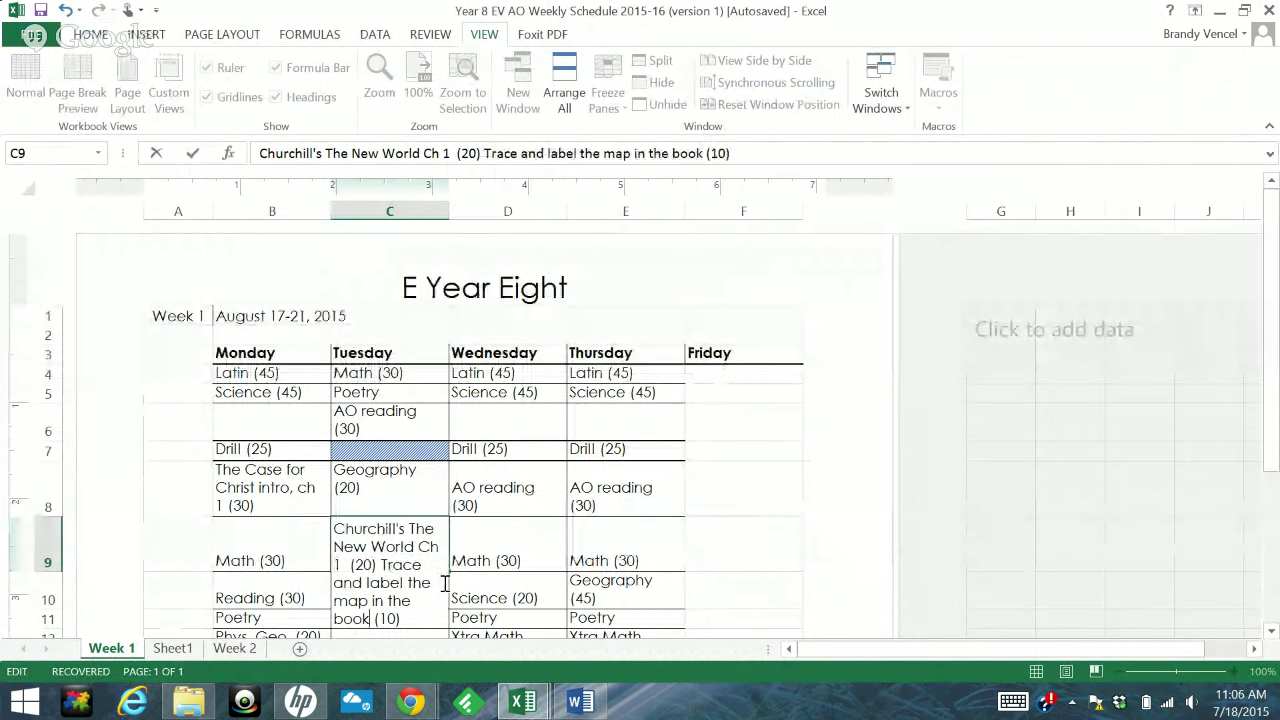
{"action": "key", "text": "Return"}
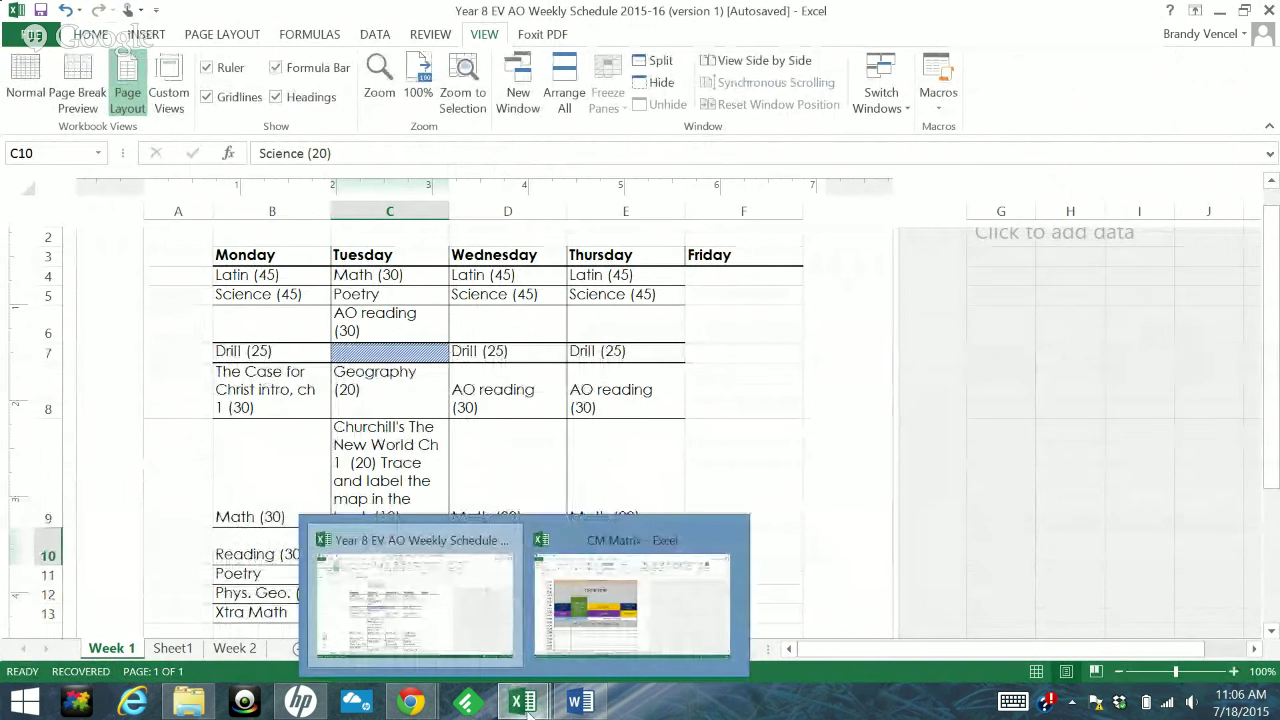
Go back to the Word reading list and delete the leftover "(Columbus, Luther)" line under Week 1
{"action": "left_click", "coordinate": [575, 705]}
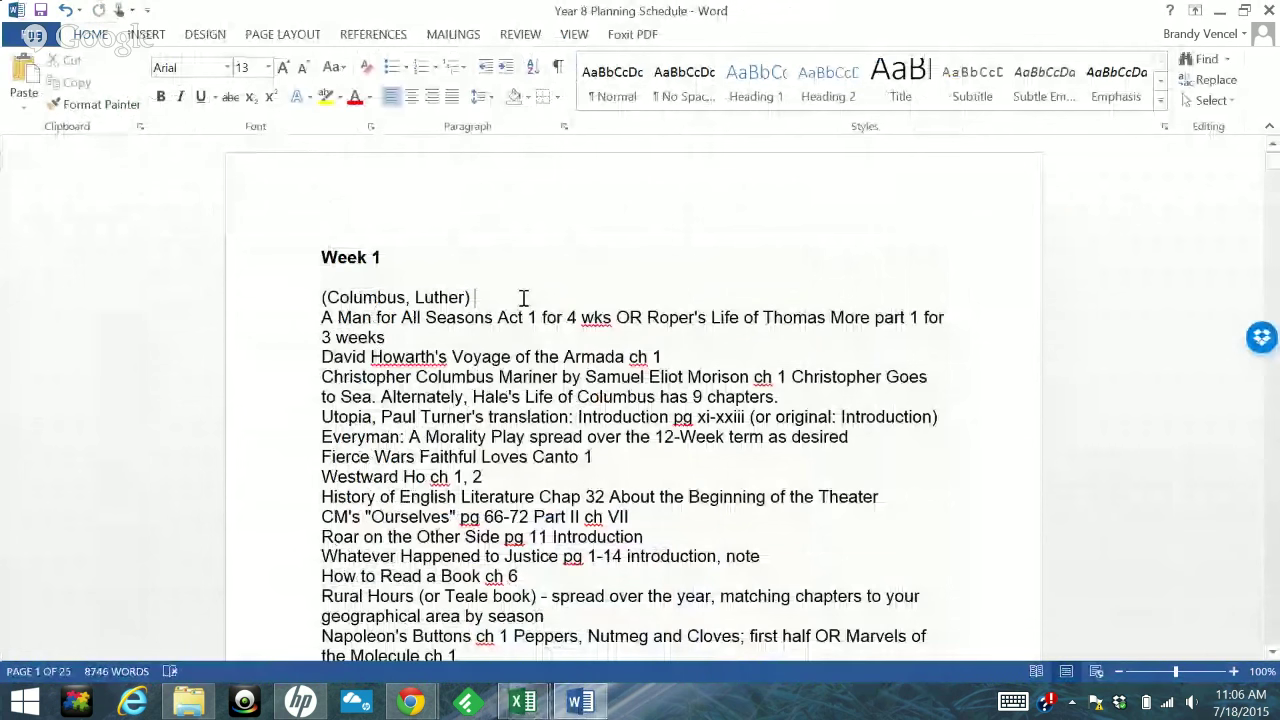
{"action": "left_click", "coordinate": [295, 297]}
{"action": "key", "text": "Delete"}
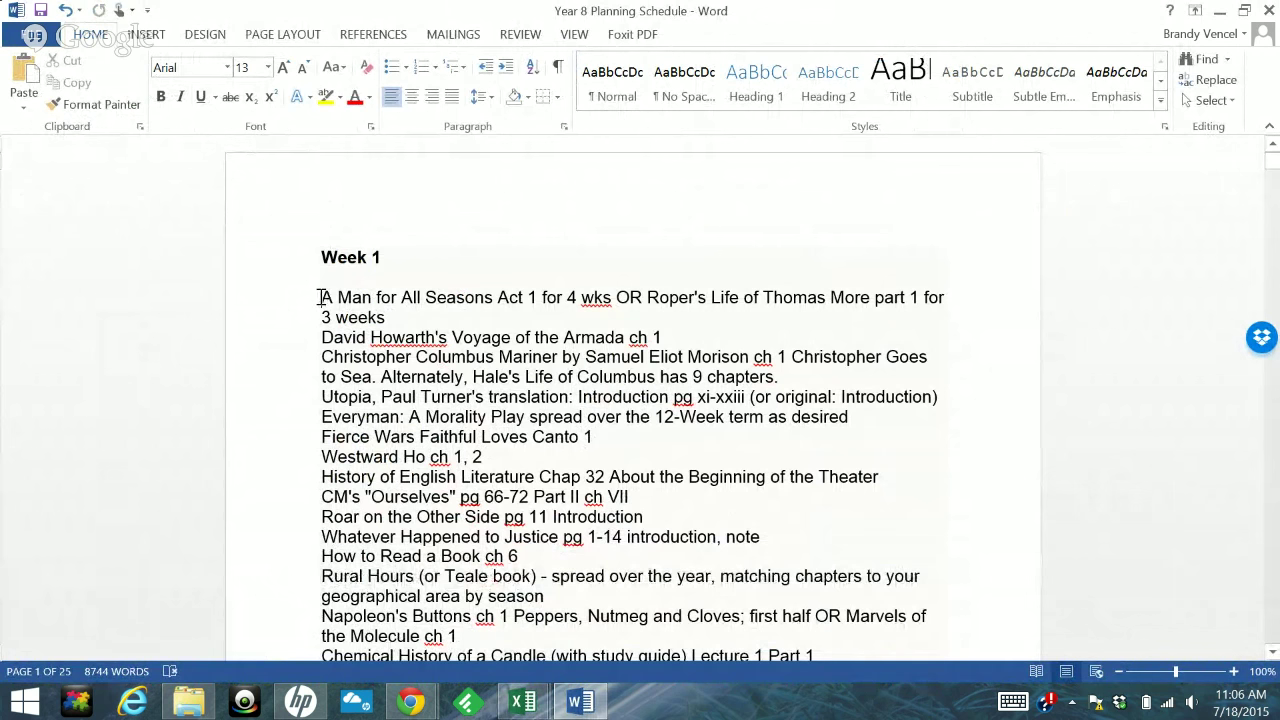
Cut "A Man for All Seasons Act 1" from the Week 1 reading list
{"action": "left_click_drag", "start_coordinate": [318, 297], "coordinate": [533, 297]}
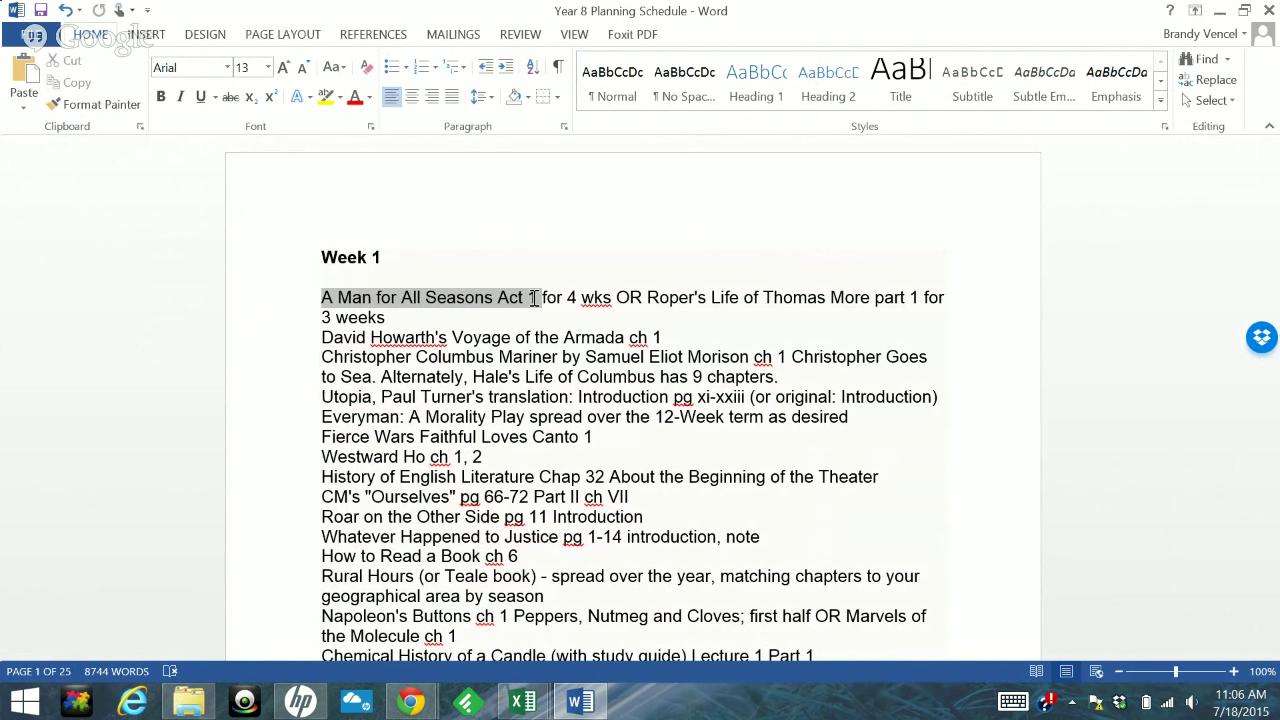
{"action": "left_click_drag", "start_coordinate": [533, 299], "coordinate": [536, 299]}
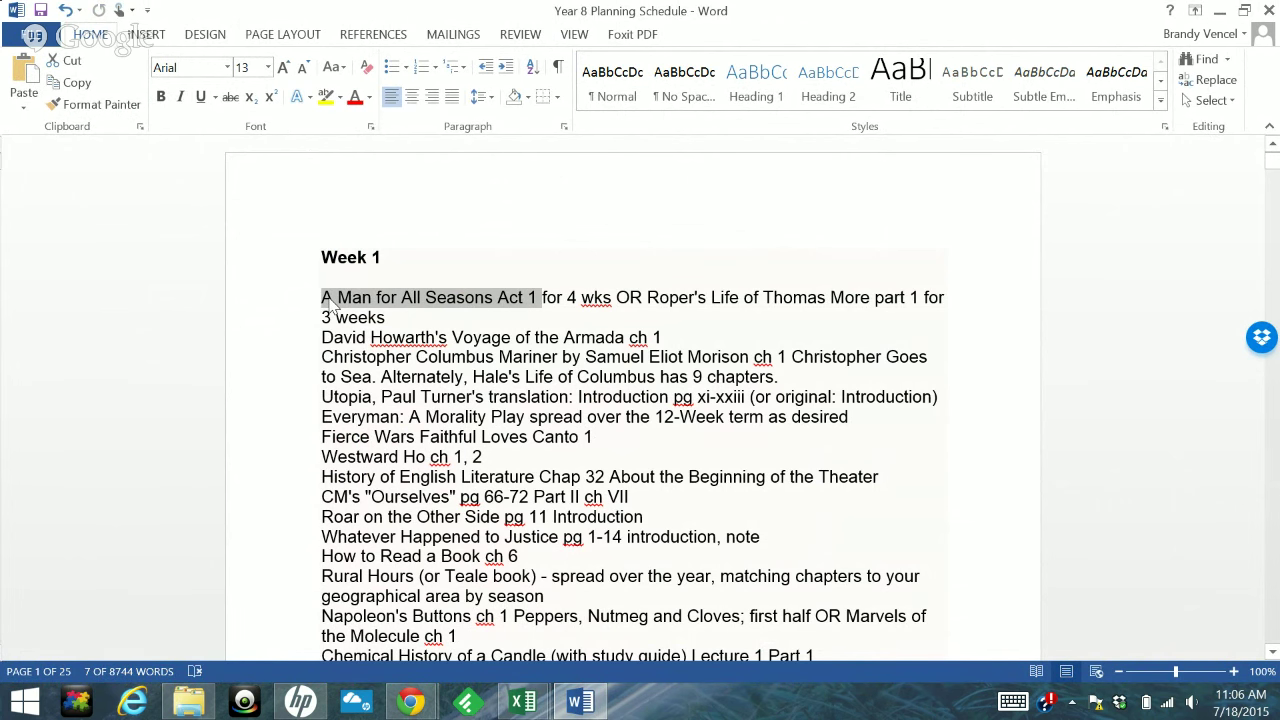
{"action": "left_click", "coordinate": [352, 312]}
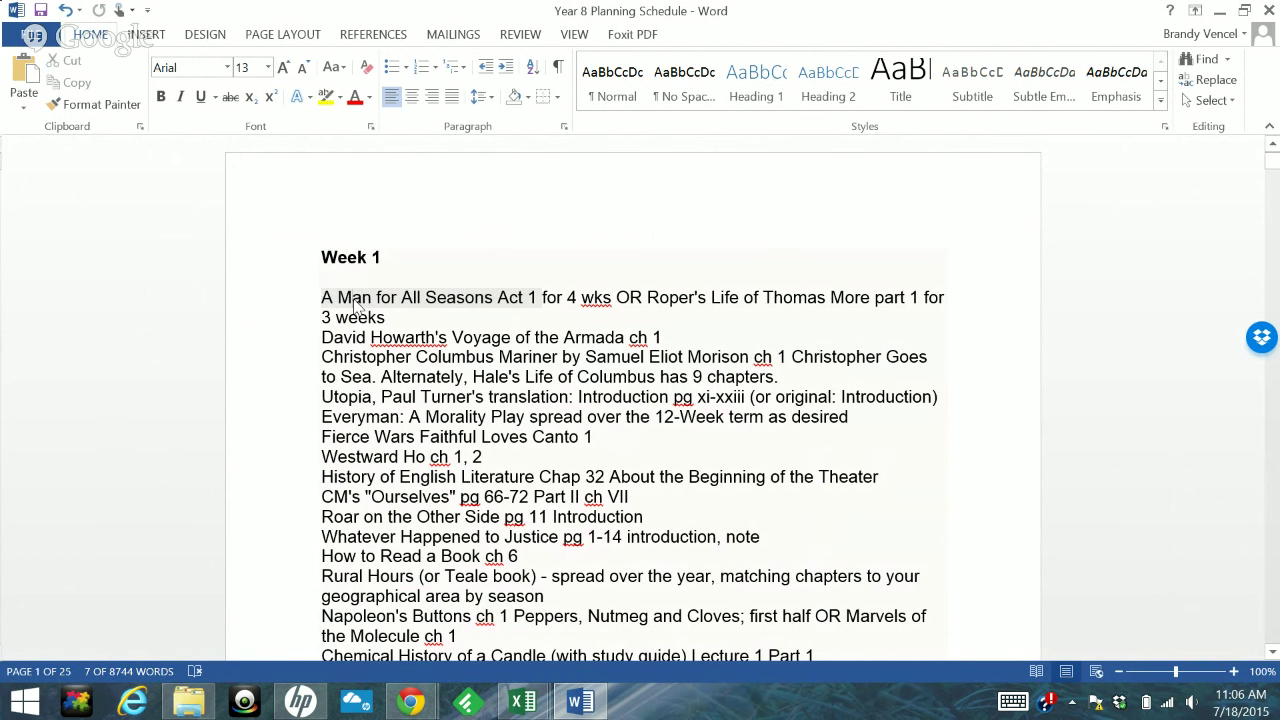
{"action": "left_click_drag", "start_coordinate": [323, 298], "coordinate": [537, 297]}
{"action": "key", "text": "ctrl+c"}
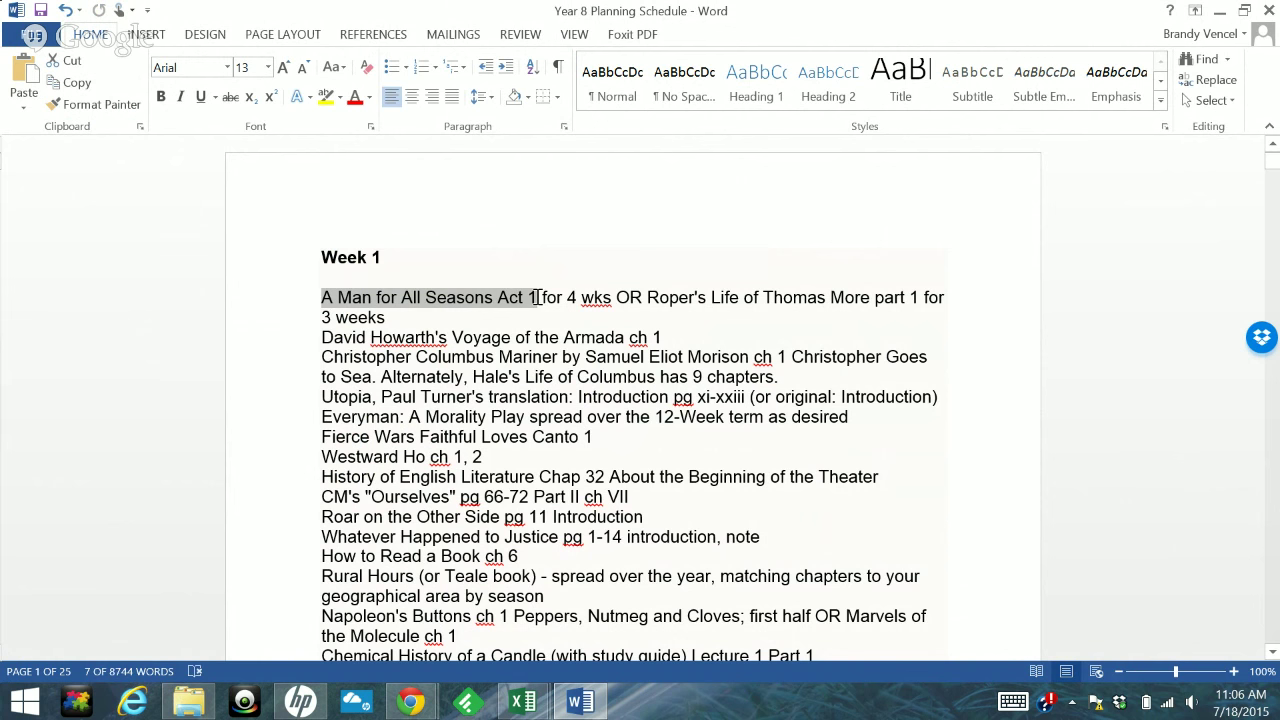
{"action": "key", "text": "Delete"}
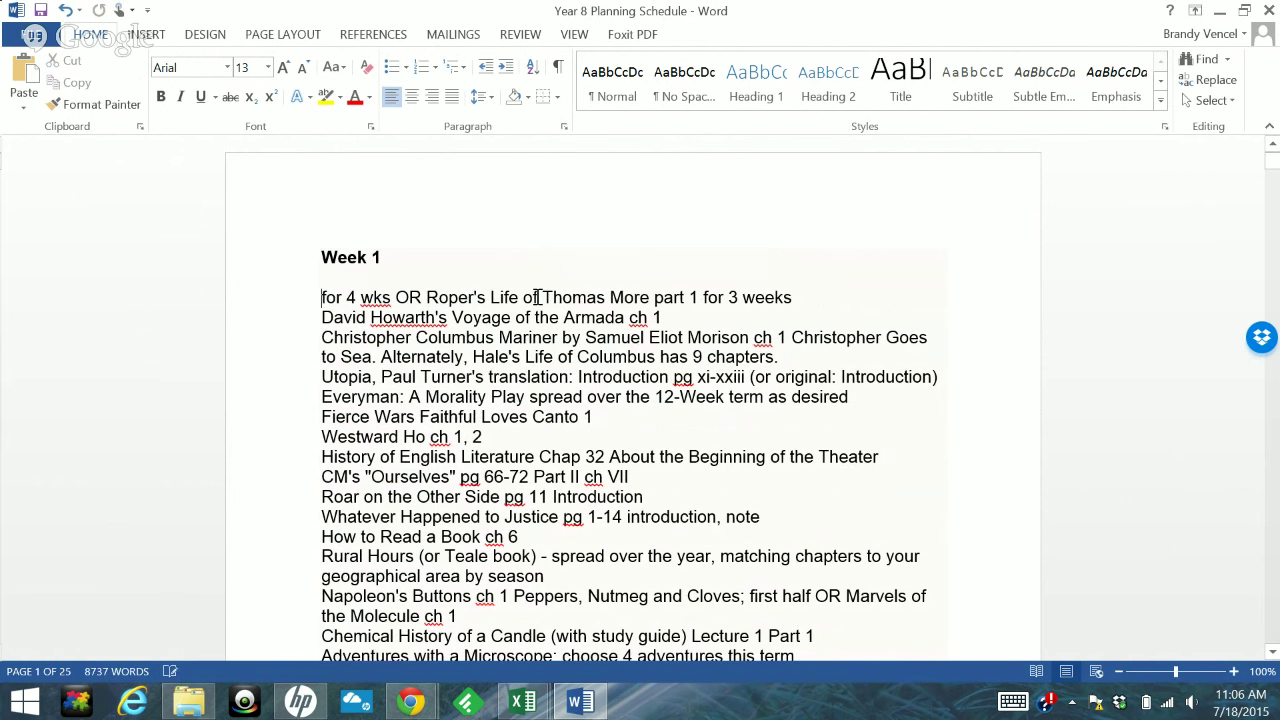
In the weekly schedule workbook, replace "Poetry" in Wednesday's cell D11 with the copied A Man for All Seasons reading and append "(1 of 4)"
{"action": "left_click", "coordinate": [522, 702]}
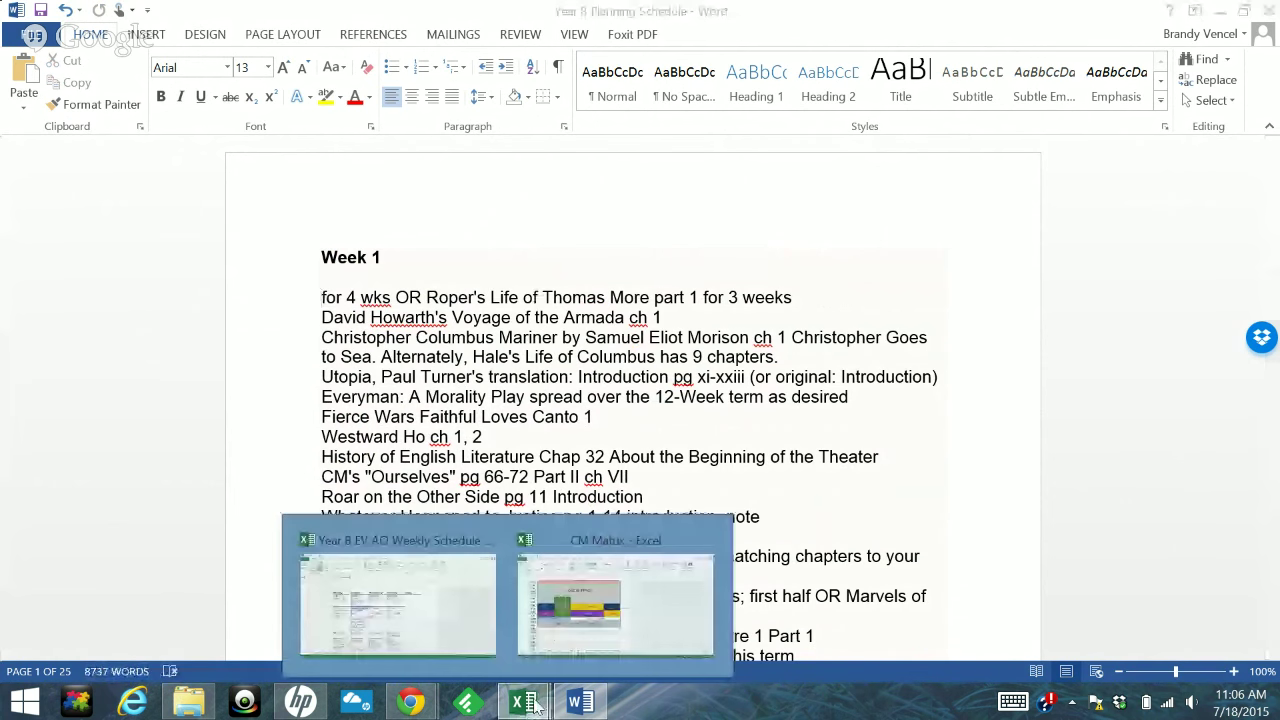
{"action": "left_click", "coordinate": [452, 578]}
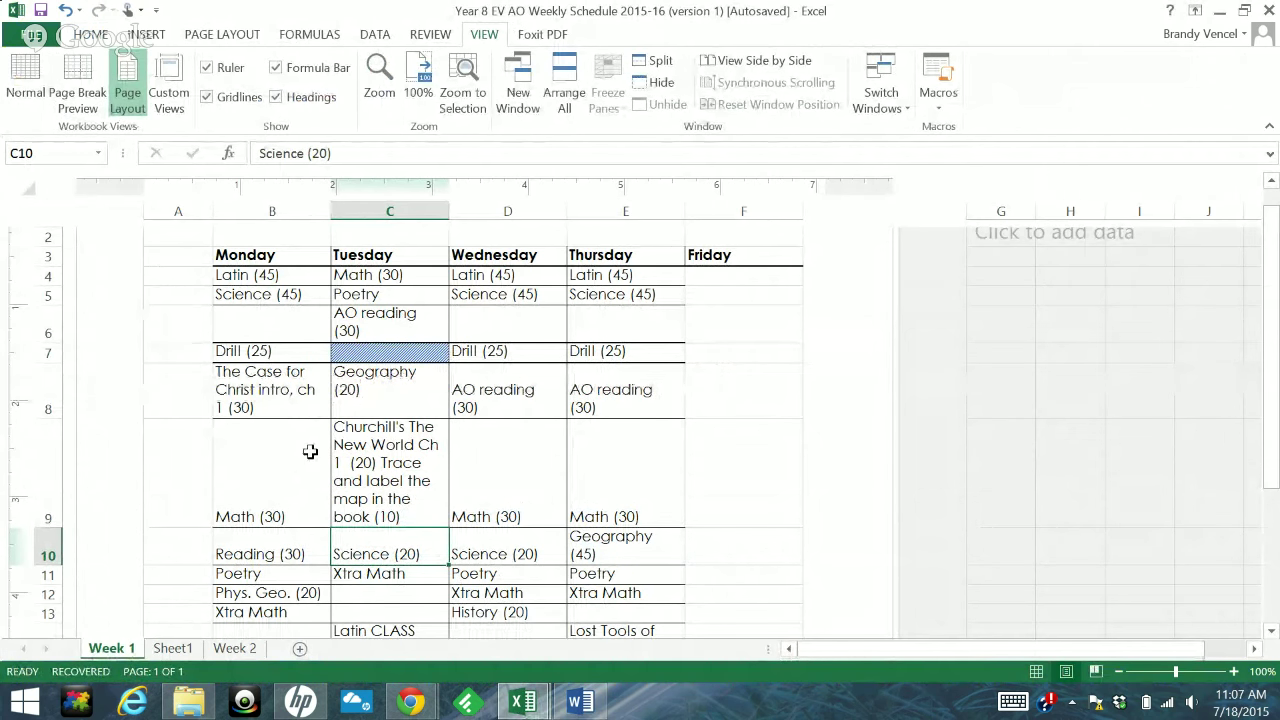
{"action": "scroll", "coordinate": [342, 496], "scroll_direction": "down", "scroll_amount": 1}
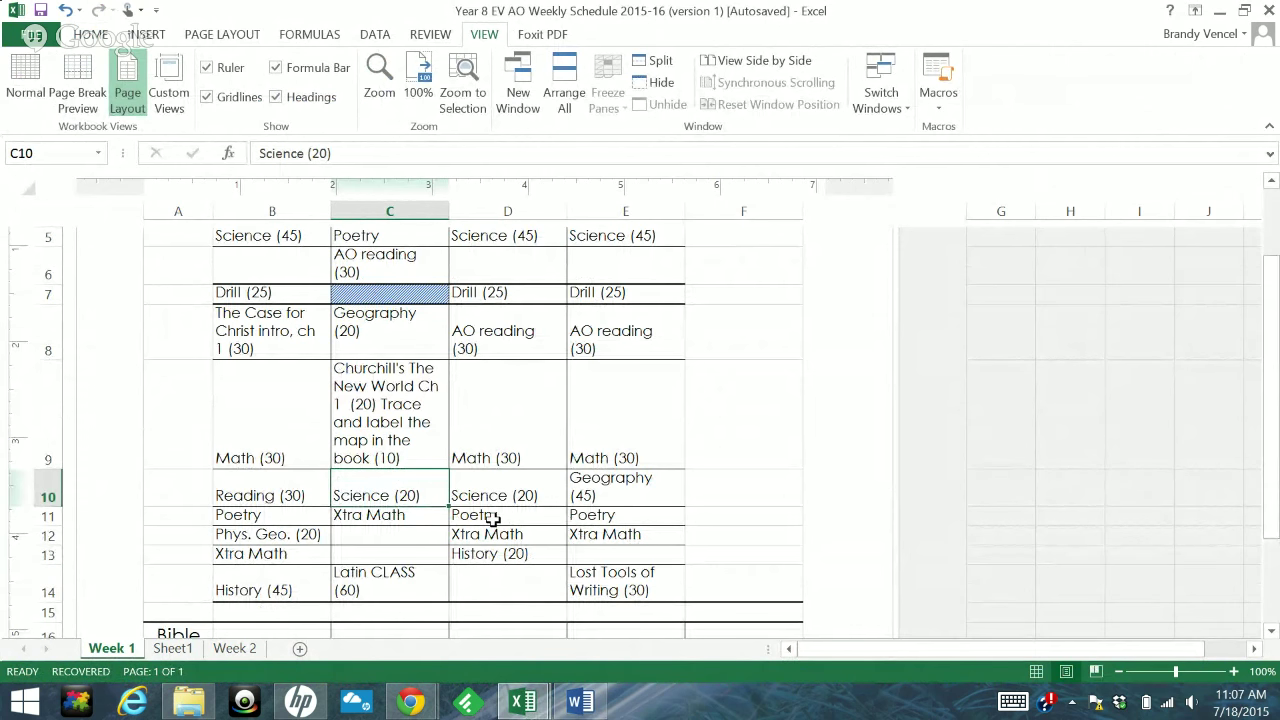
{"action": "scroll", "coordinate": [493, 518], "scroll_direction": "up", "scroll_amount": 3}
{"action": "scroll", "coordinate": [493, 518], "scroll_direction": "down", "scroll_amount": 2}
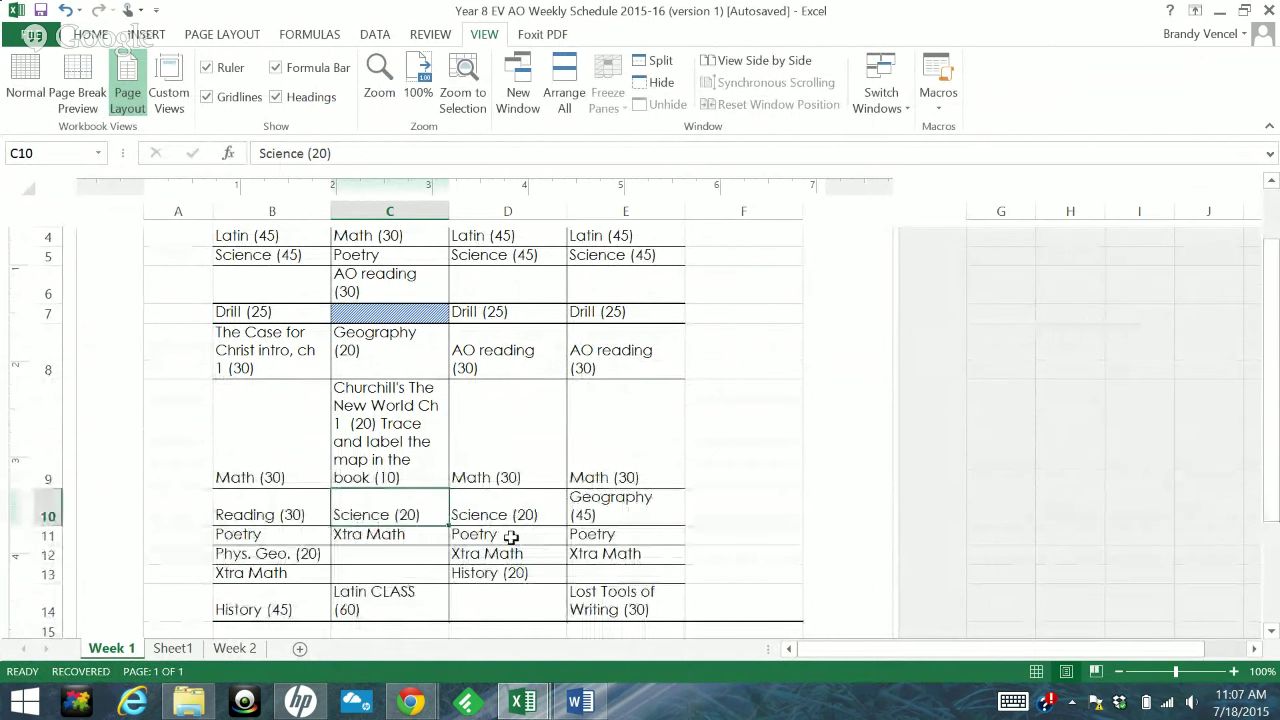
{"action": "double_click", "coordinate": [511, 537]}
{"action": "left_click_drag", "start_coordinate": [505, 535], "coordinate": [452, 534]}
{"action": "key", "text": "ctrl+v"}
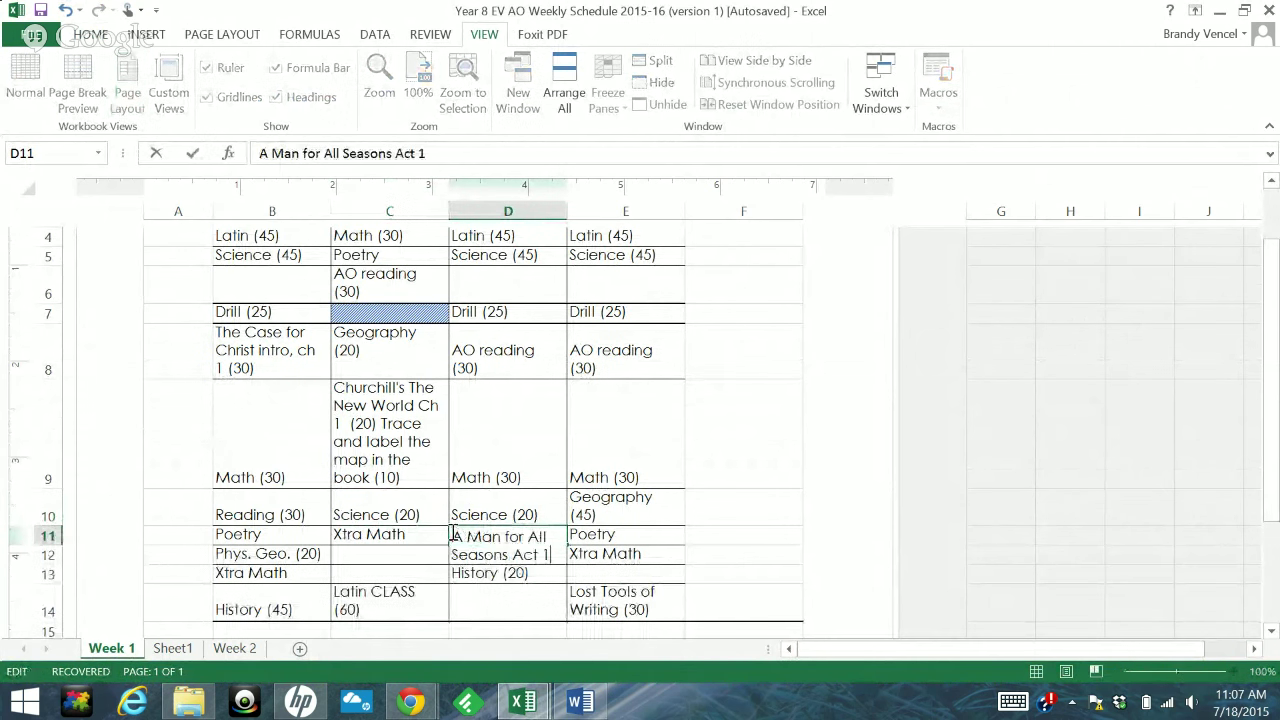
{"action": "type", "text": "(1 of"}
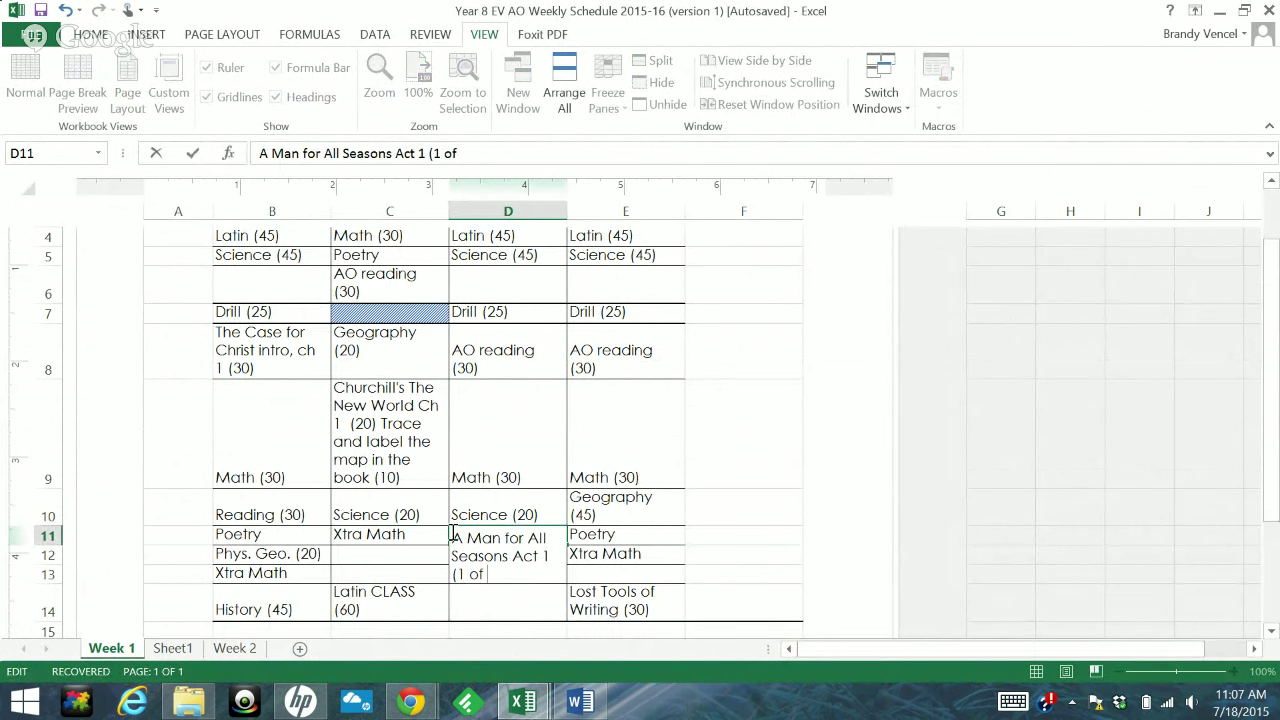
{"action": "type", "text": " 4)"}
{"action": "key", "text": "Return"}
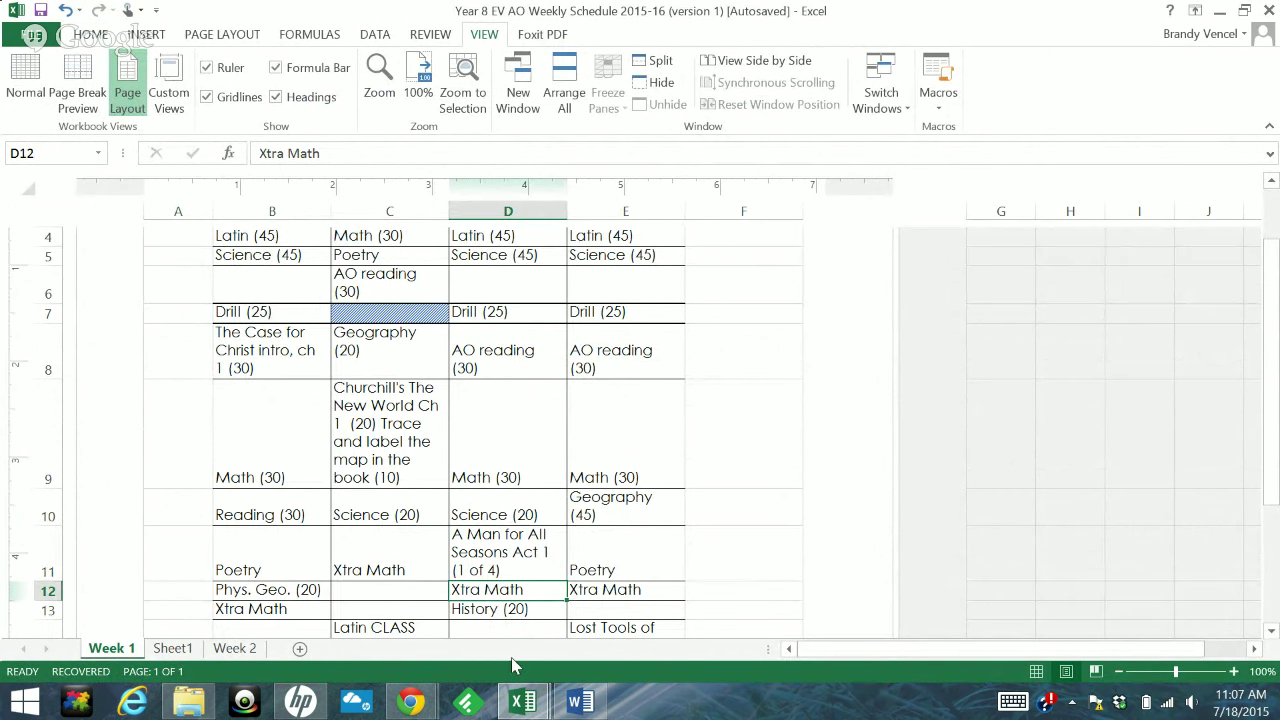
Return to the Word reading list and delete the leftover "for 4 wks OR Roper's Life of Thomas More part 1 for 3 weeks" line
{"action": "left_click", "coordinate": [518, 703]}
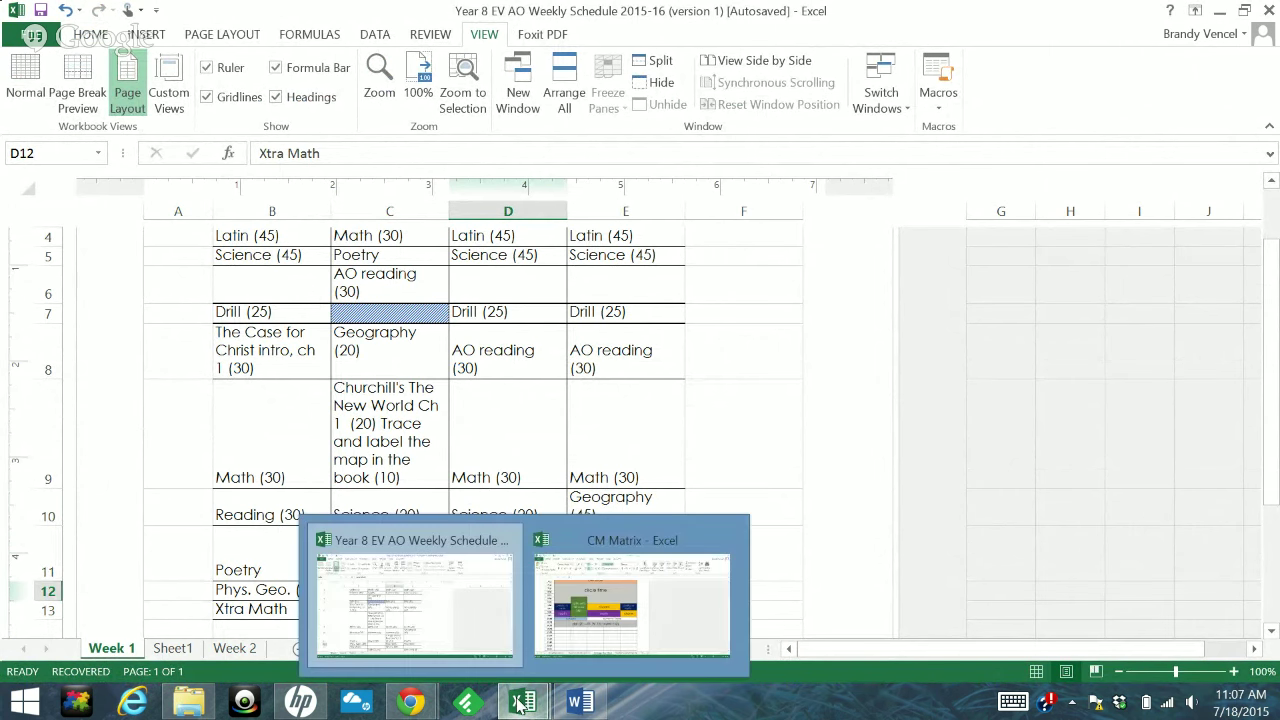
{"action": "left_click", "coordinate": [570, 705]}
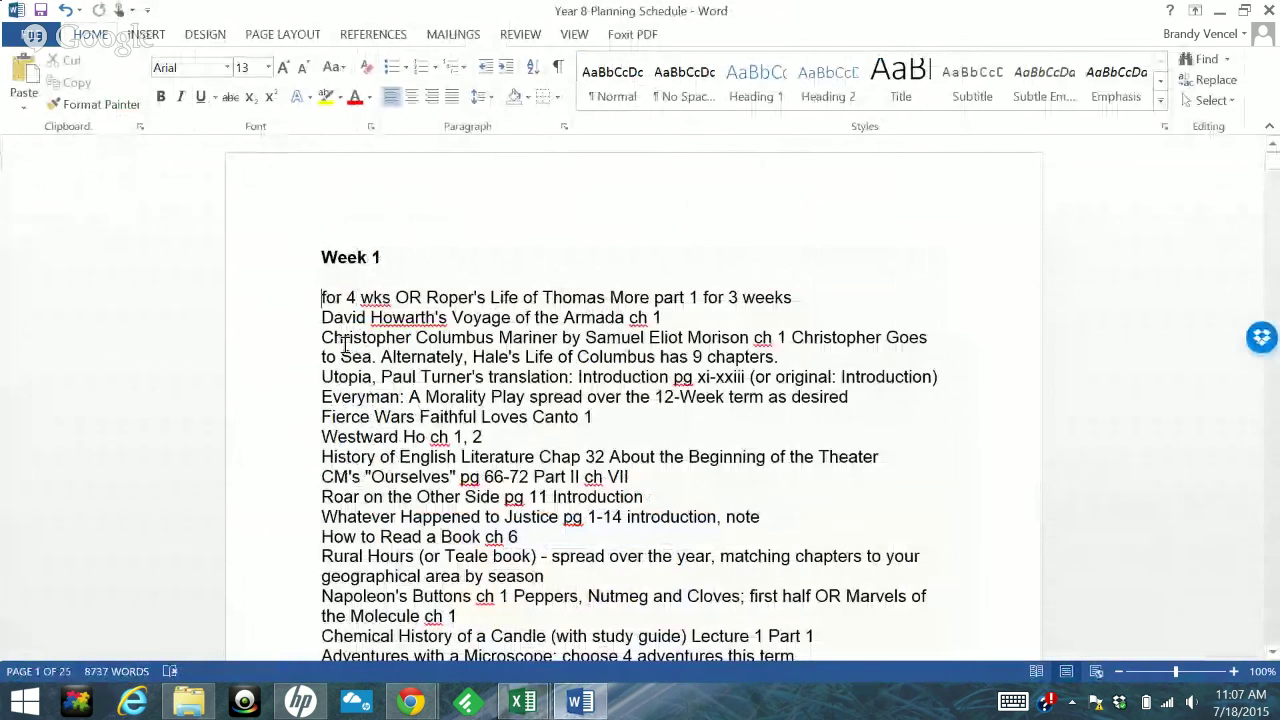
{"action": "left_click", "coordinate": [275, 303]}
{"action": "key", "text": "Delete"}
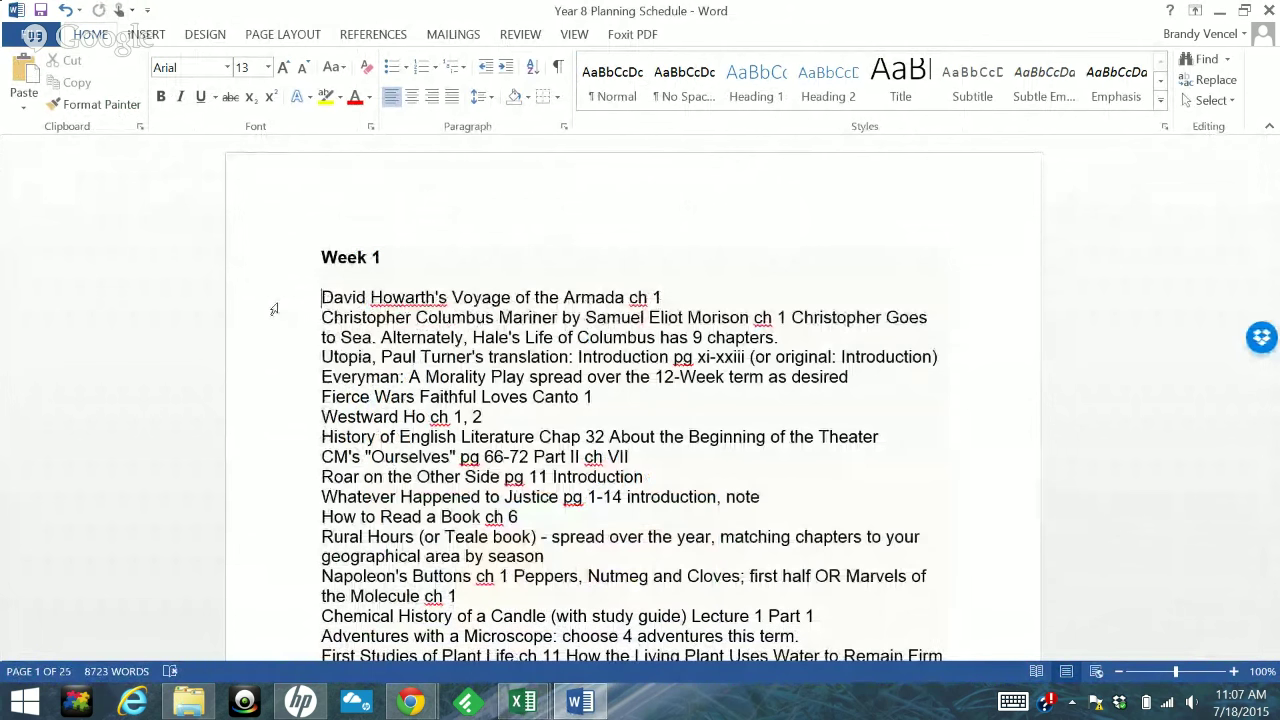
Check Monday's Science slot in the weekly schedule workbook, and return to the Word reading list
{"action": "mouse_move", "coordinate": [527, 708]}
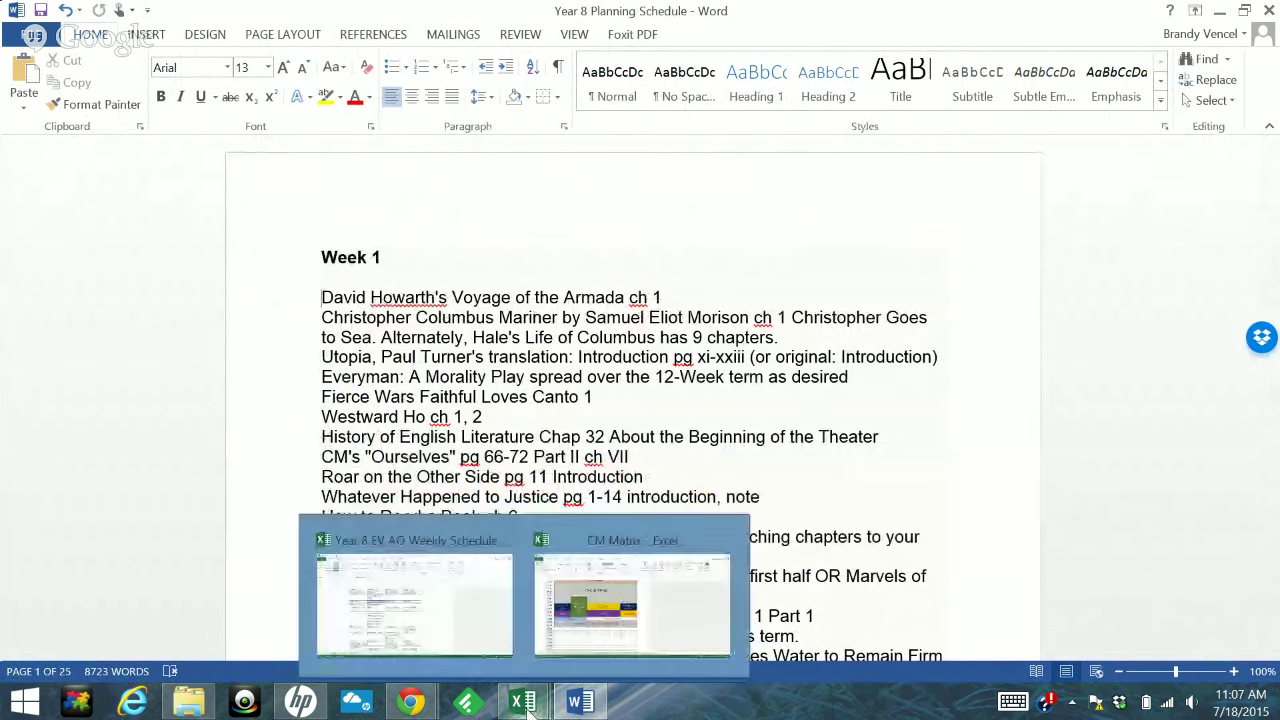
{"action": "left_click", "coordinate": [448, 630]}
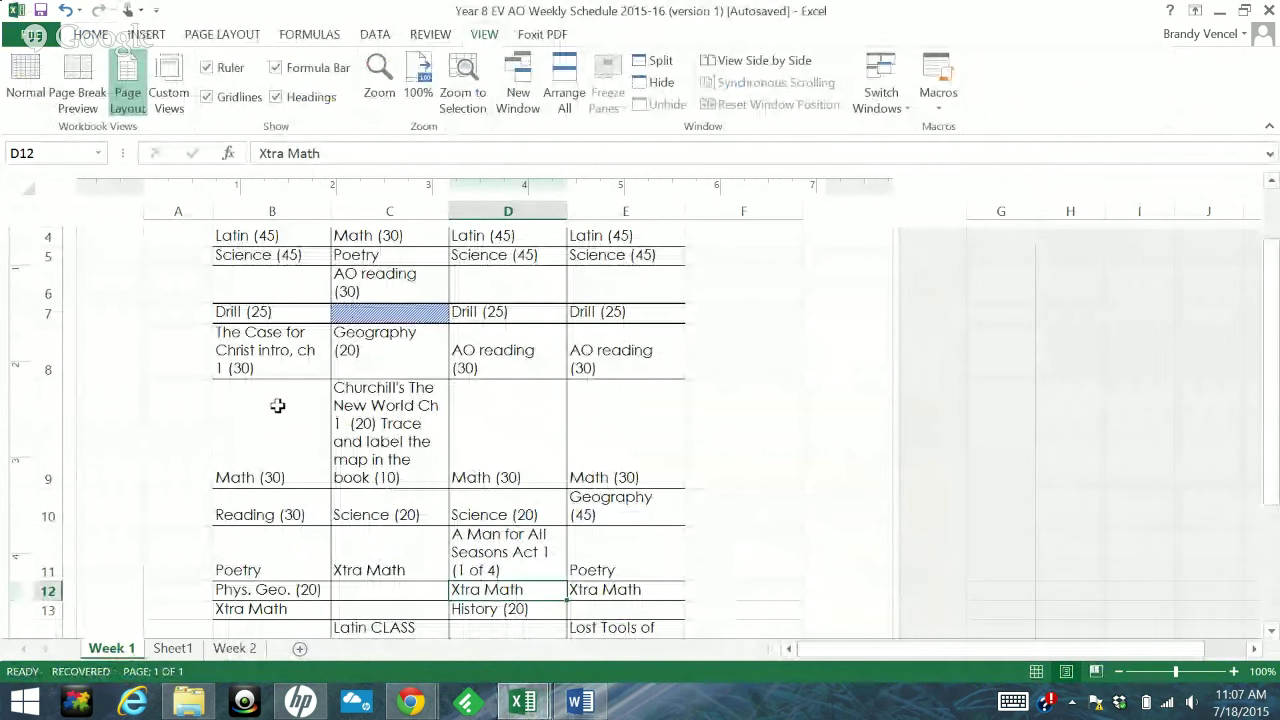
{"action": "left_click", "coordinate": [258, 262]}
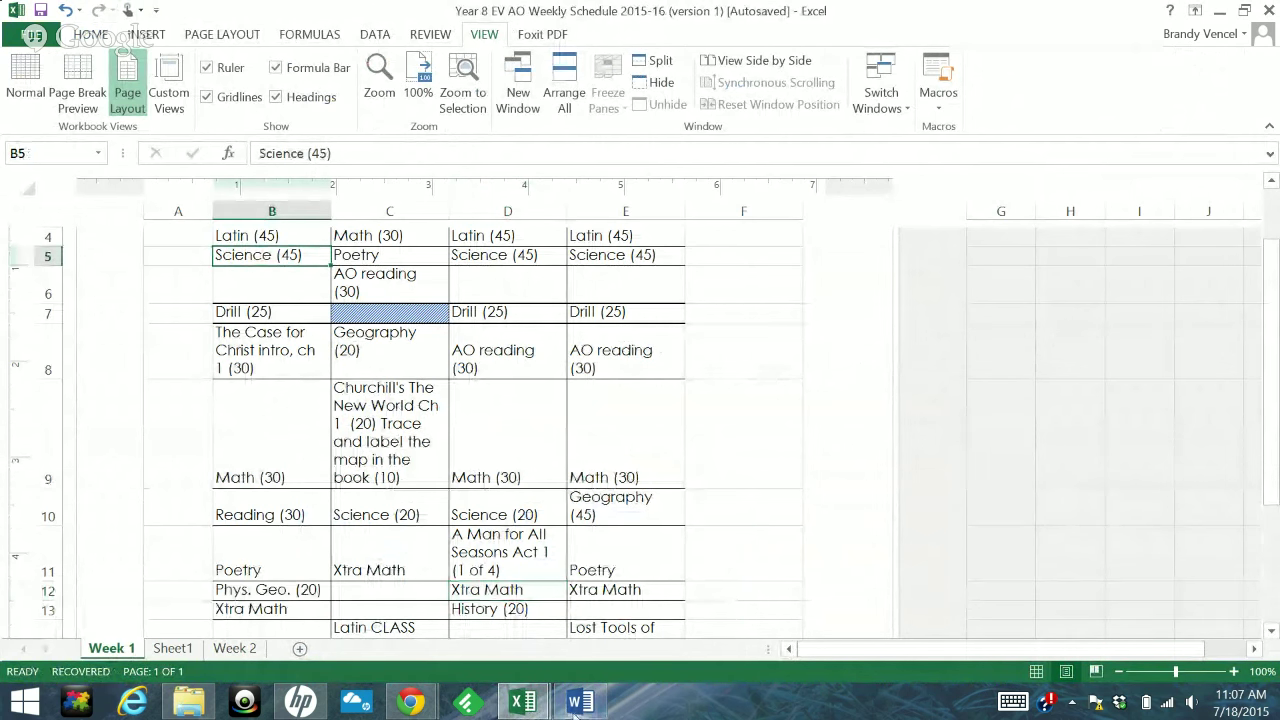
{"action": "mouse_move", "coordinate": [527, 706]}
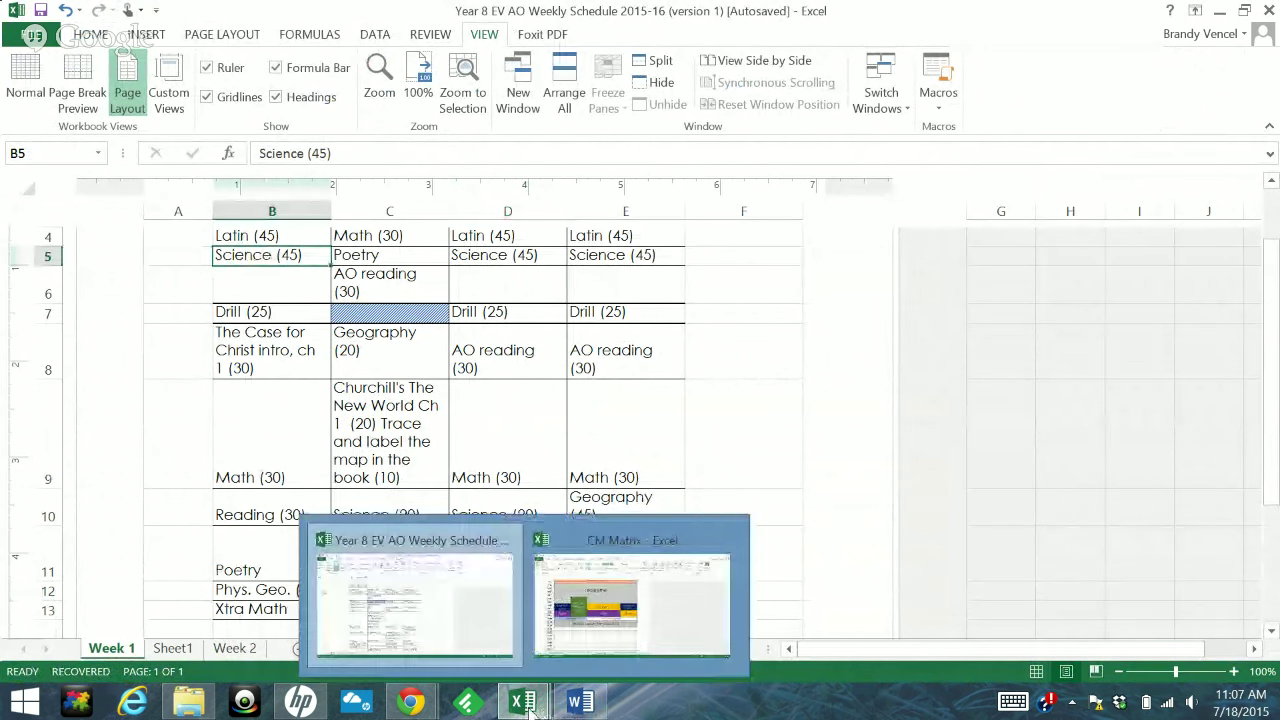
{"action": "left_click", "coordinate": [581, 704]}
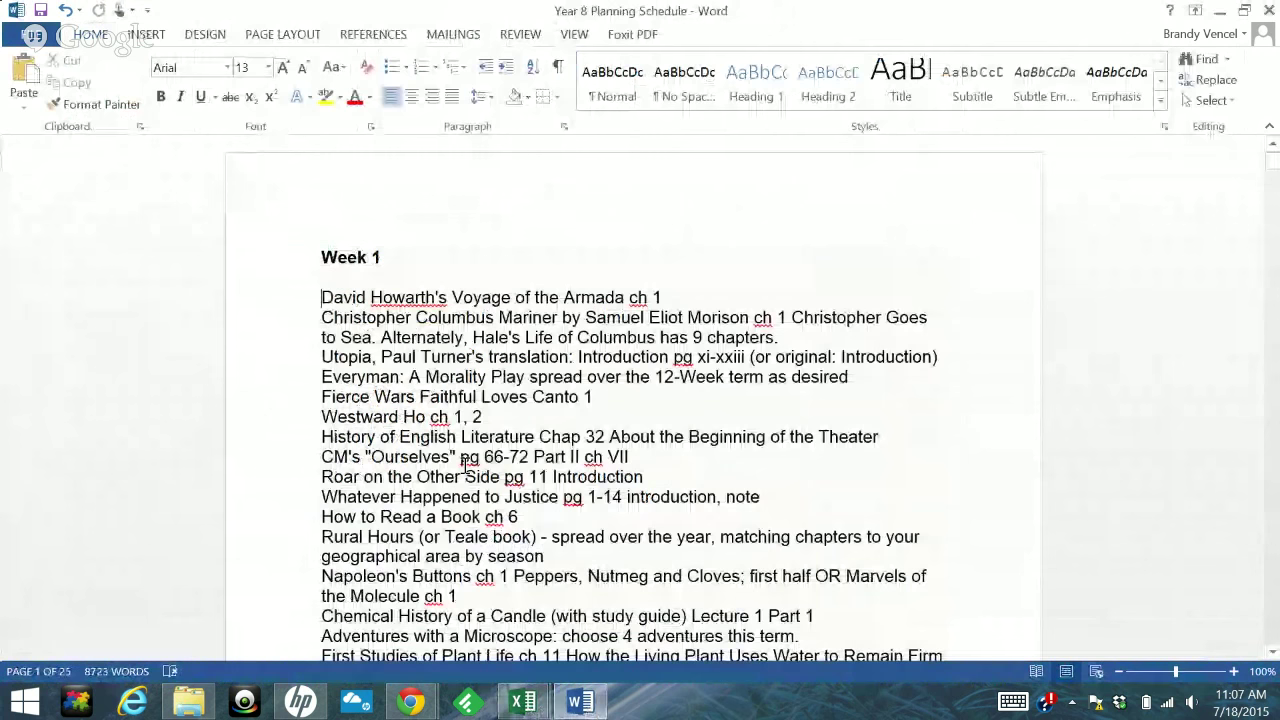
Delete the "Signs and Seasons: ch 3 The Moon (schedule over term as desired)" line from the Week 1 readings
{"action": "scroll", "coordinate": [428, 310], "scroll_direction": "down", "scroll_amount": 2}
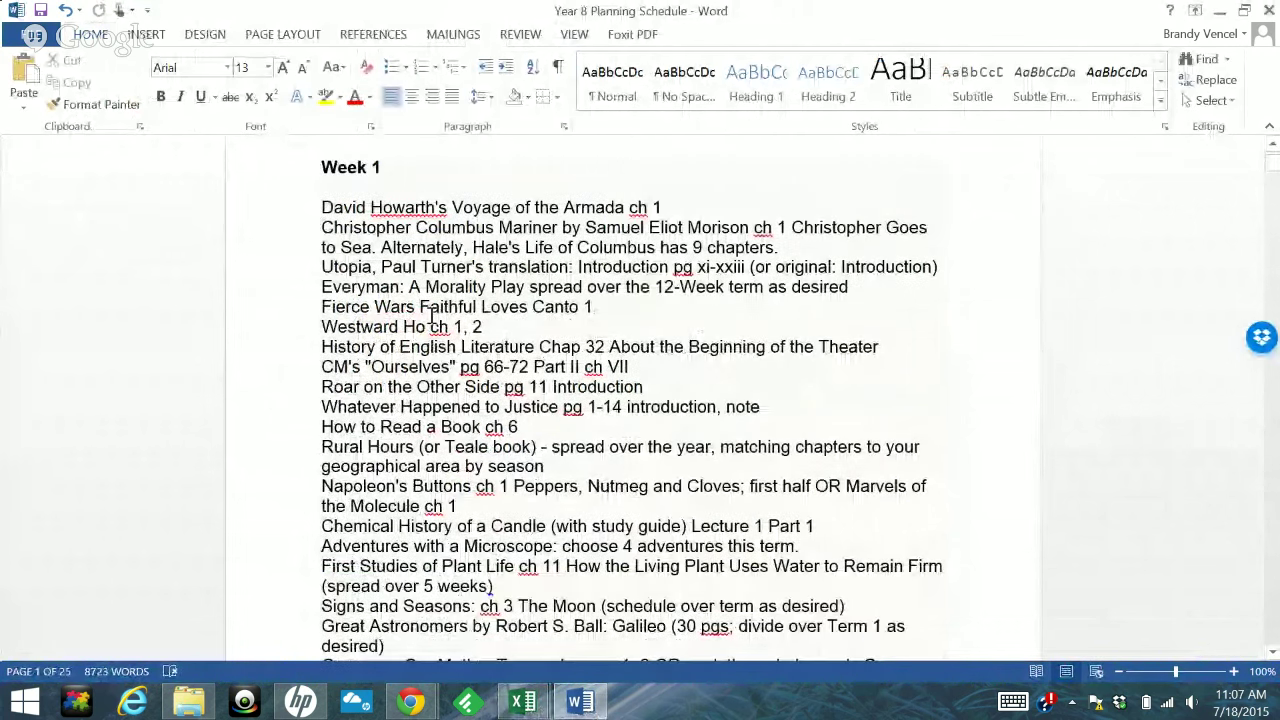
{"action": "scroll", "coordinate": [432, 314], "scroll_direction": "down", "scroll_amount": 2}
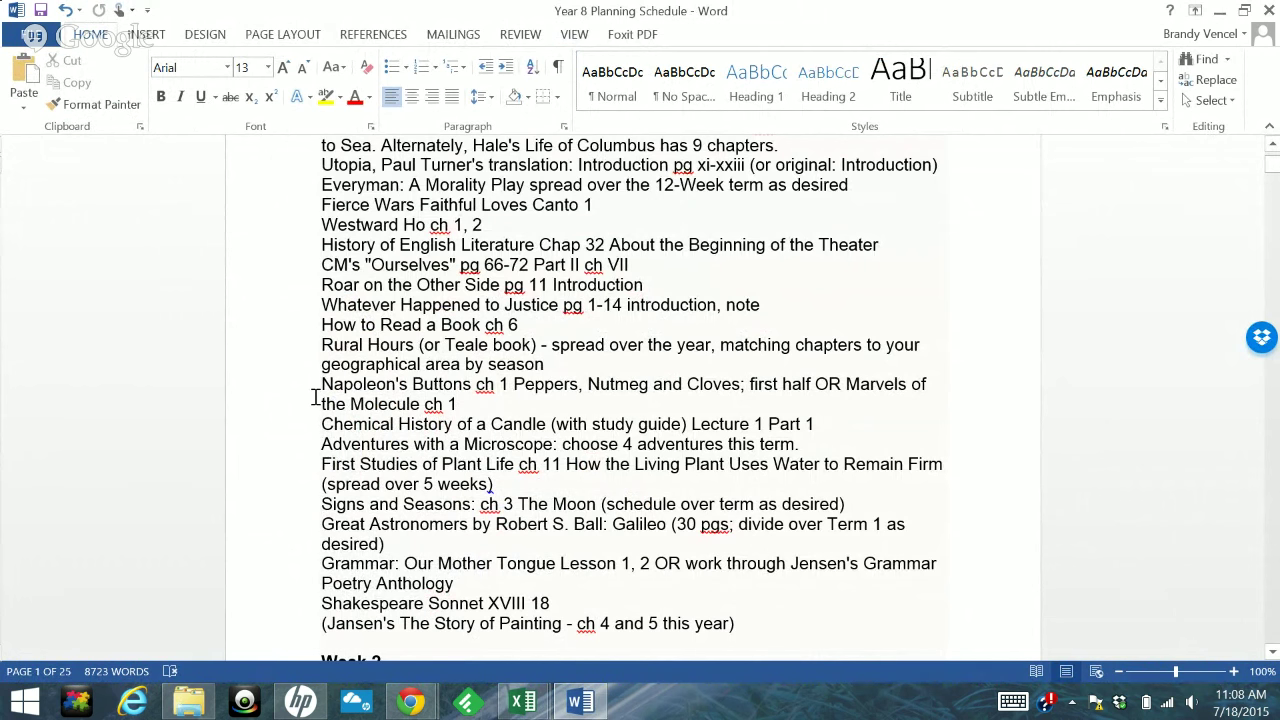
{"action": "left_click_drag", "start_coordinate": [321, 384], "coordinate": [741, 388]}
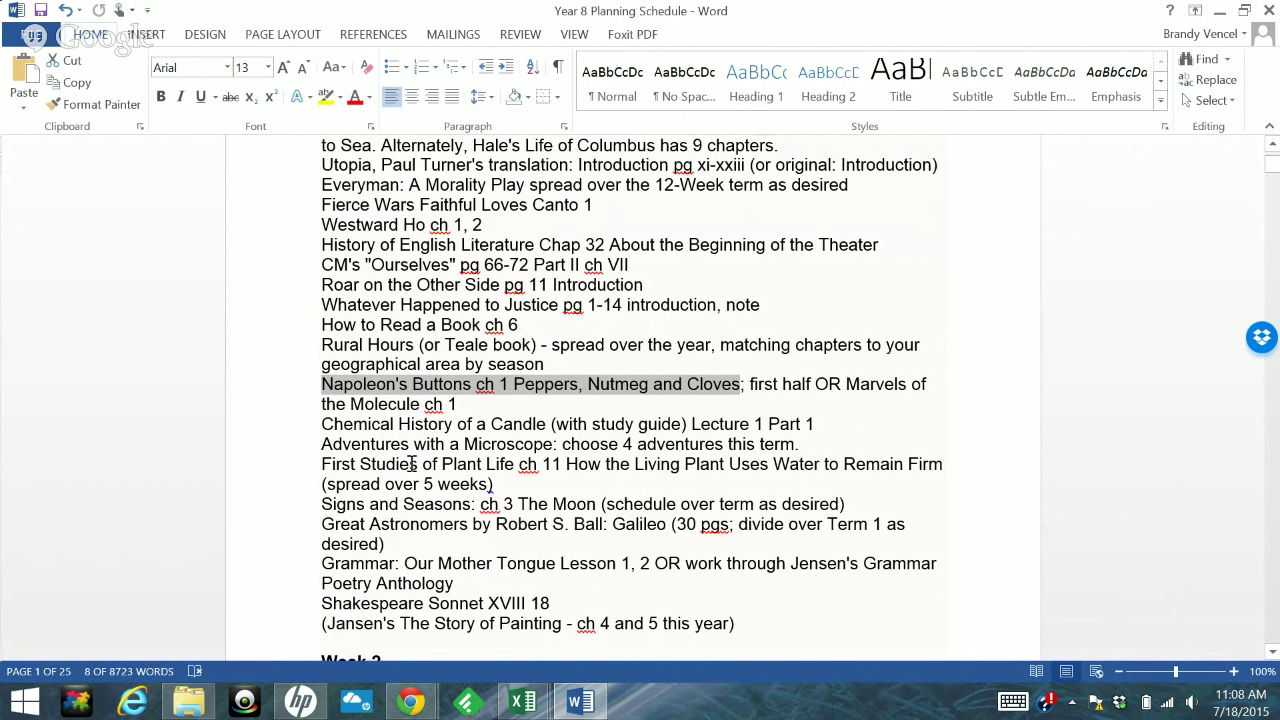
{"action": "left_click", "coordinate": [297, 515]}
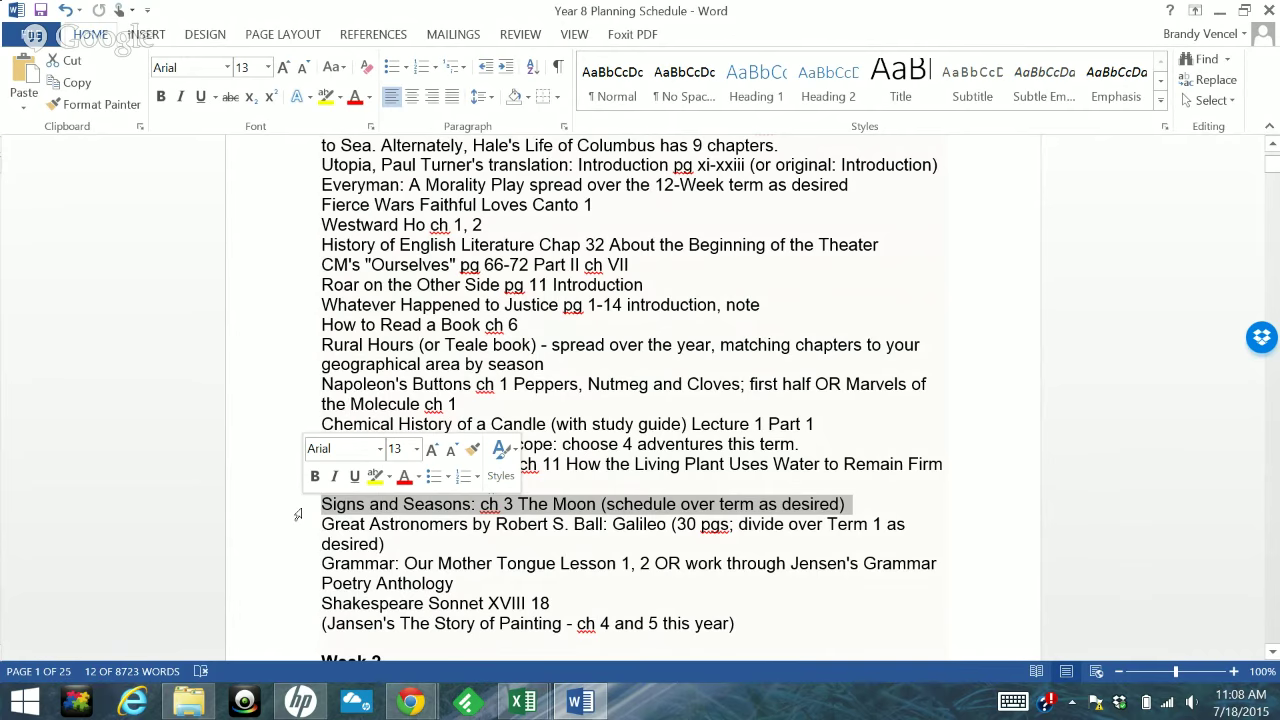
{"action": "key", "text": "Delete"}
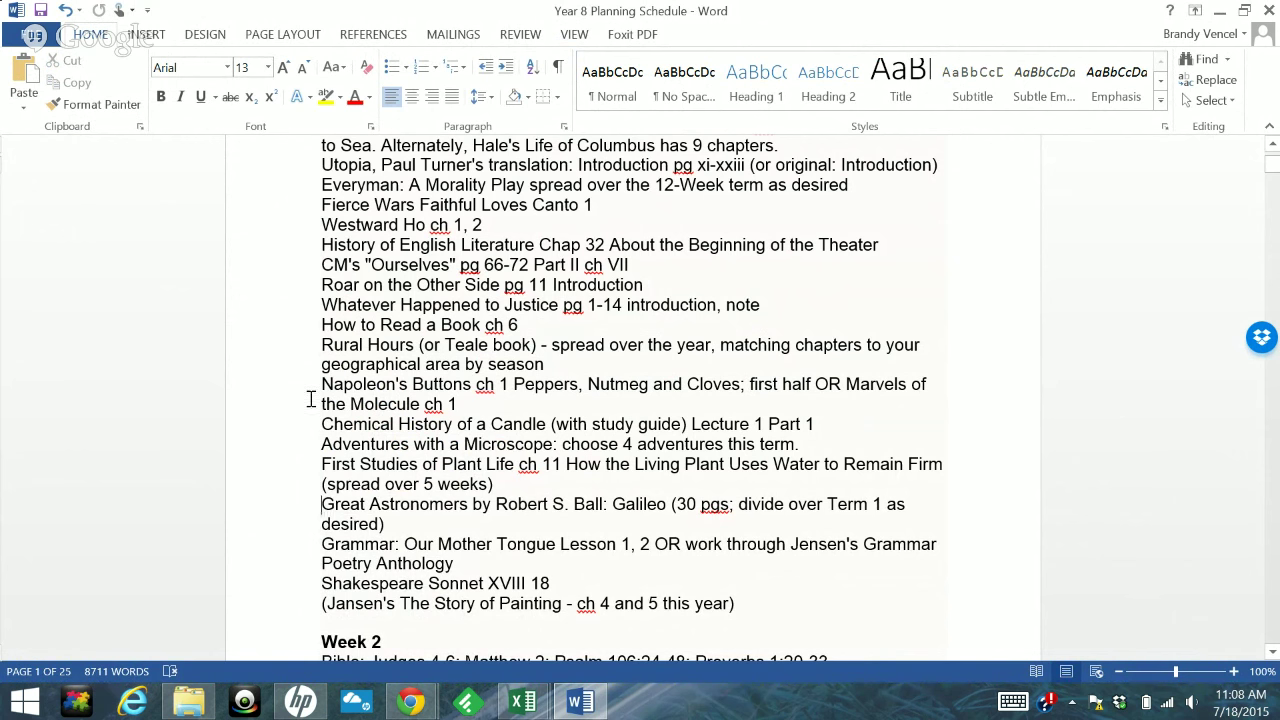
Cut "Napoleon's Buttons ch 1 Peppers, Nutmeg and Cloves" from Week 1 and remove the line break before it
{"action": "left_click_drag", "start_coordinate": [319, 384], "coordinate": [723, 396]}
{"action": "key", "text": "ctrl+c"}
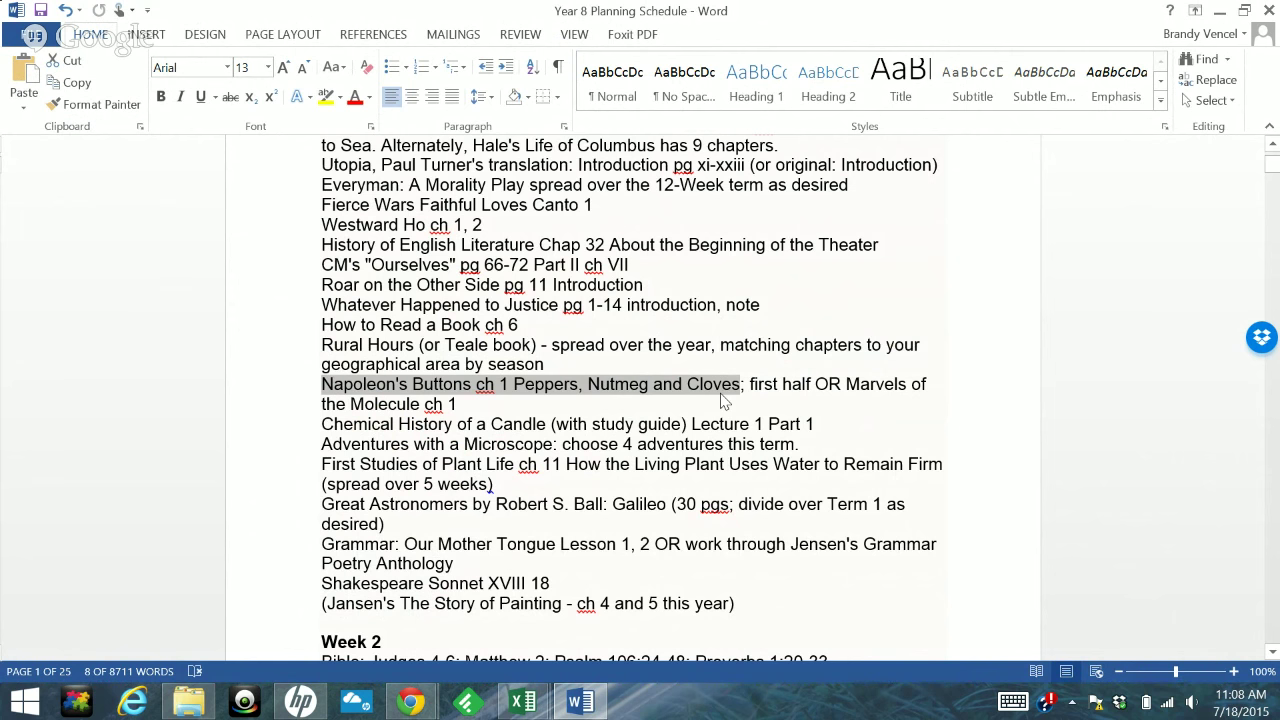
{"action": "key", "text": "BackSpace"}
{"action": "key", "text": "BackSpace"}
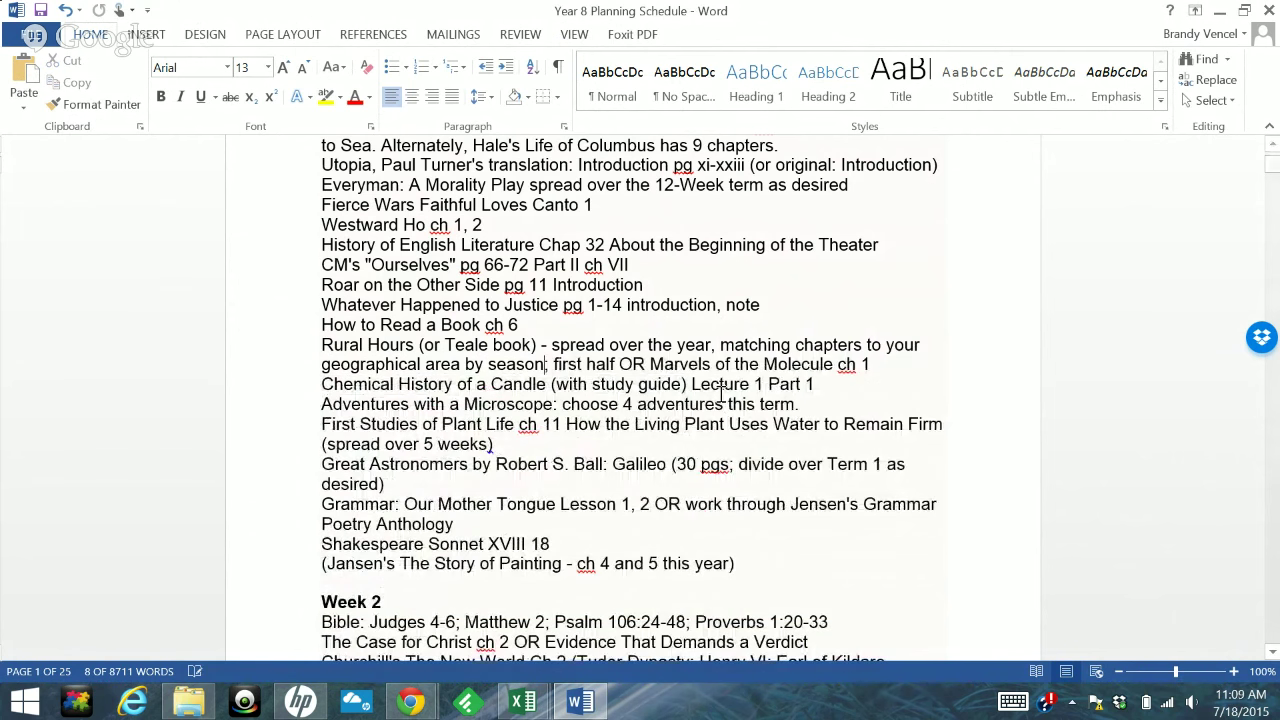
Switch to the Excel weekly schedule and replace "Science" in B5 with "Napoleon's Buttons ch 1 Peppers, Nutmeg and Cloves", keeping "(45)"
{"action": "key", "text": "alt+Tab"}
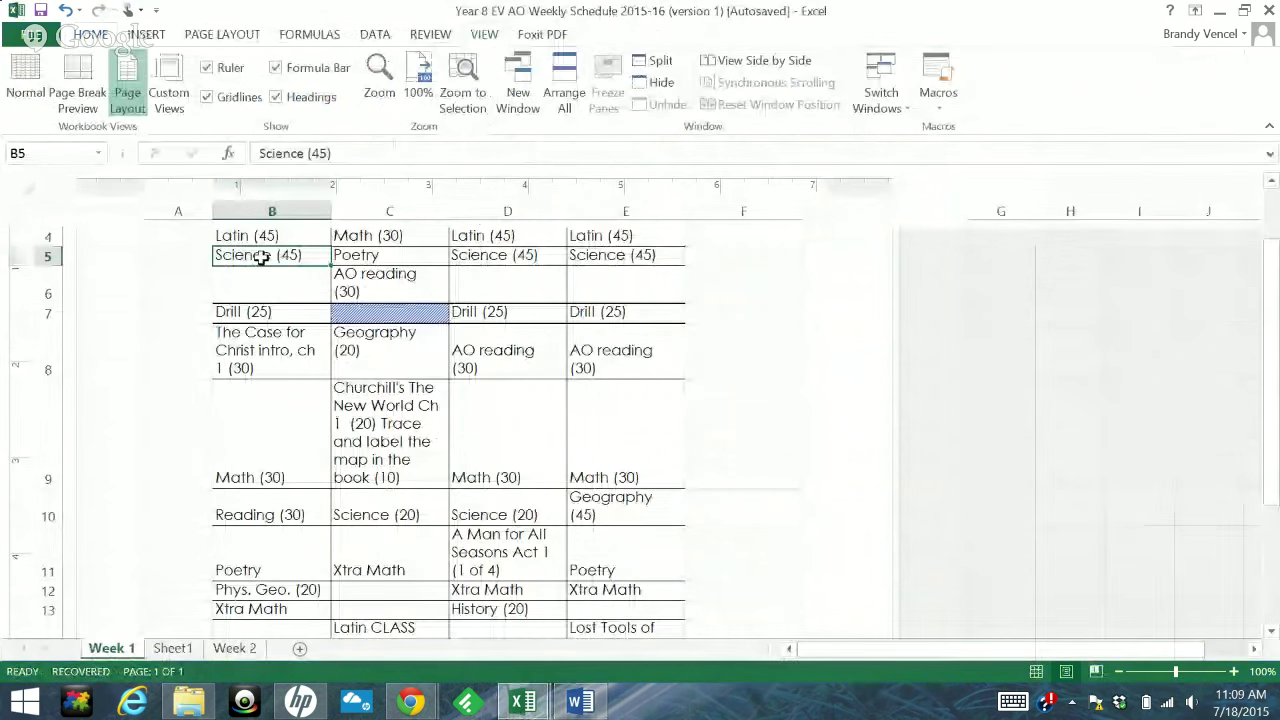
{"action": "double_click", "coordinate": [260, 257]}
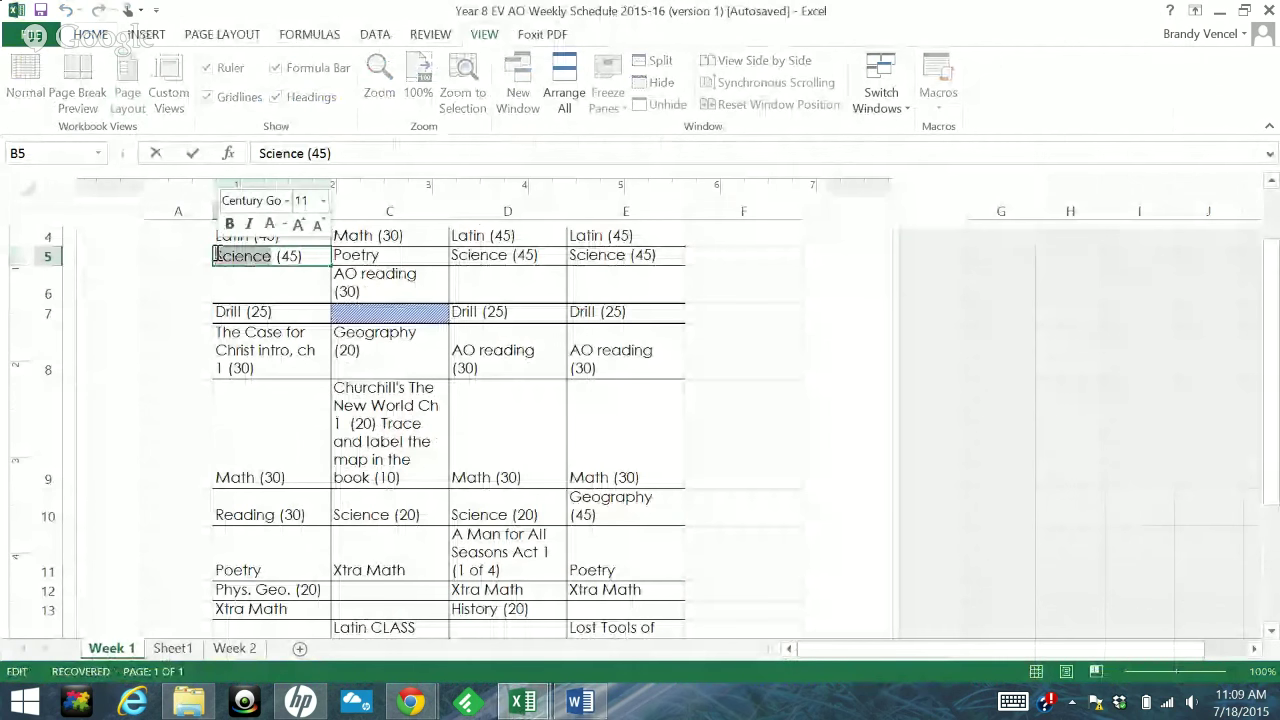
{"action": "key", "text": "ctrl+v"}
{"action": "key", "text": "Return"}
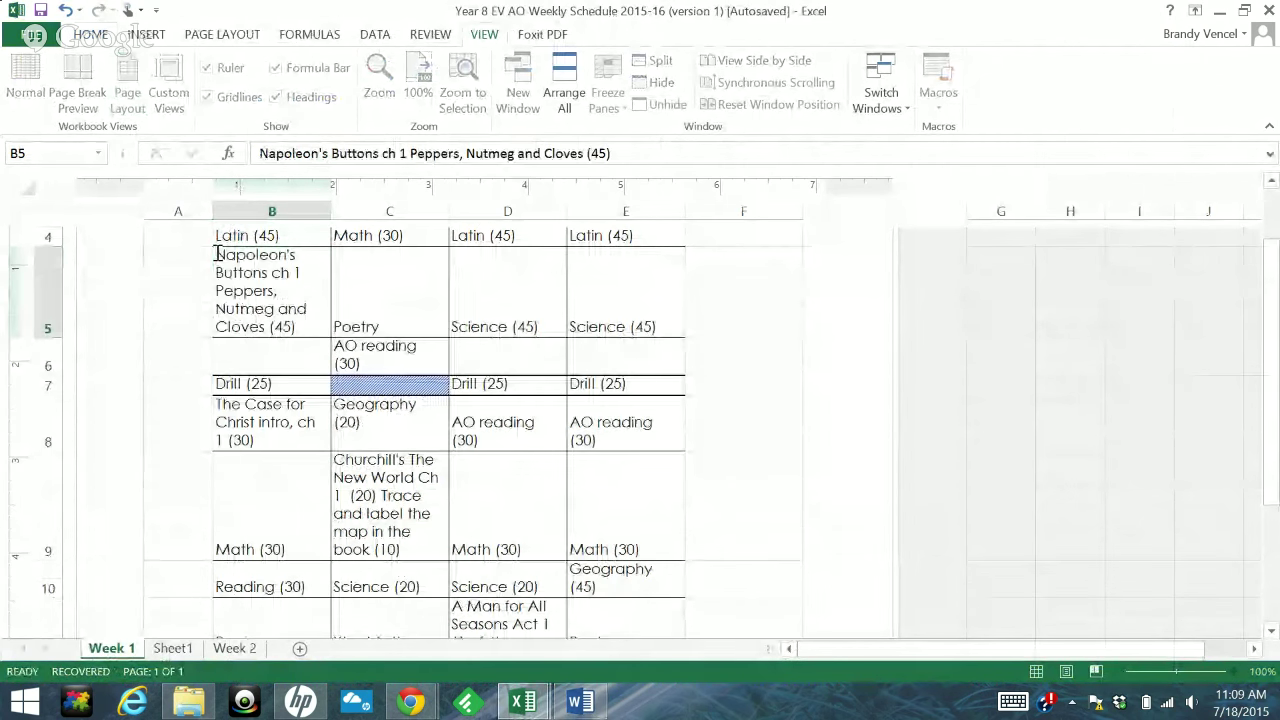
Back in the Word reading list, undo the last line deletion and remove "by season; first half OR Marvels of the Molecule ch 1" from Rural Hours
{"action": "left_click", "coordinate": [524, 703]}
{"action": "left_click", "coordinate": [578, 703]}
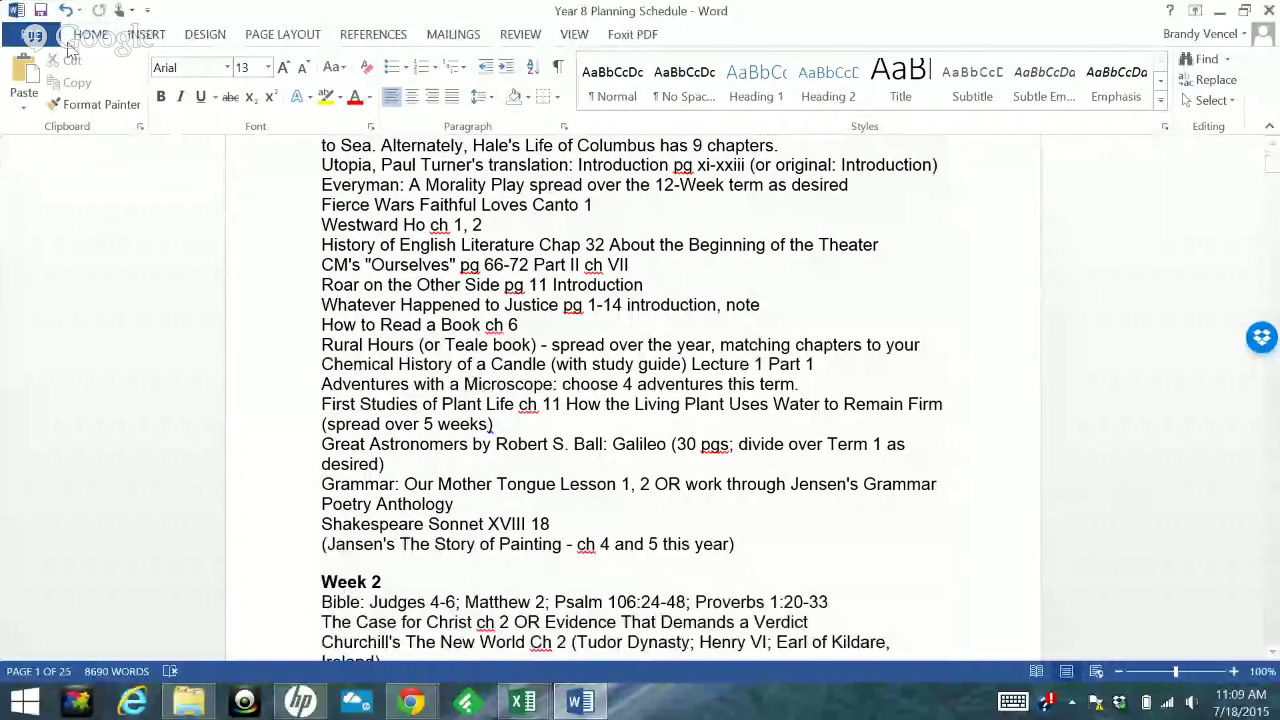
{"action": "left_click", "coordinate": [65, 10]}
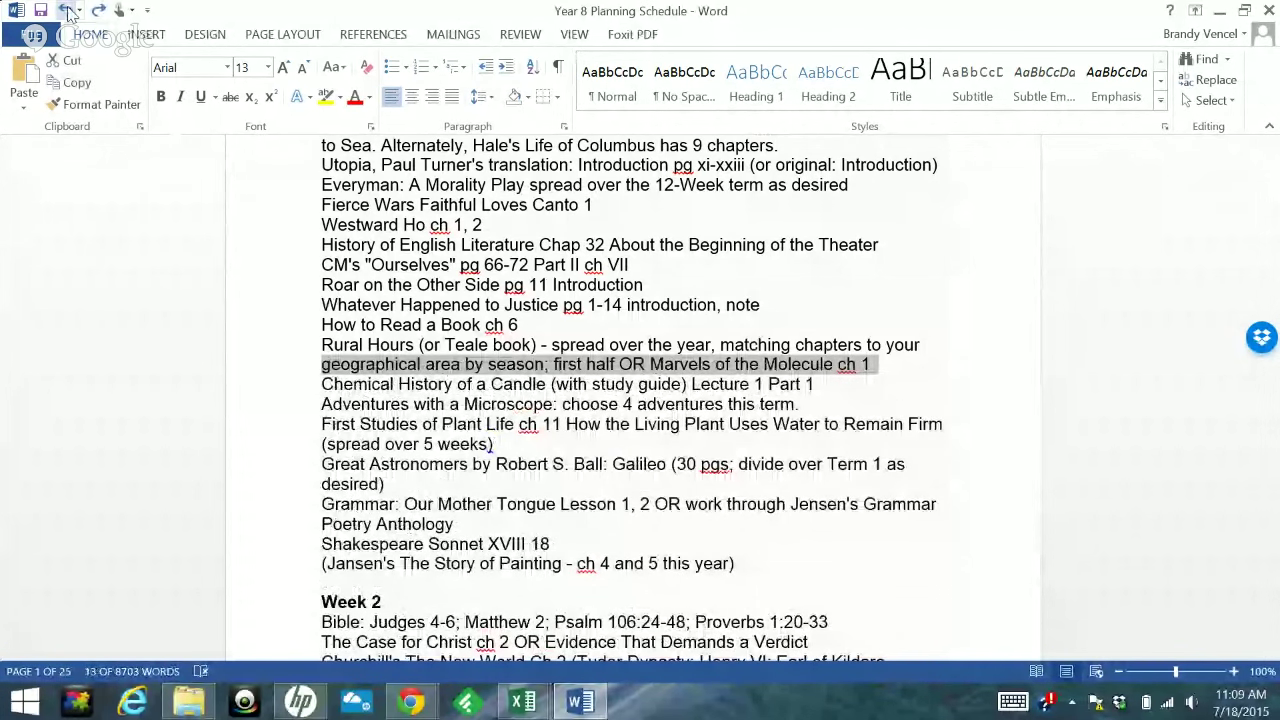
{"action": "left_click", "coordinate": [463, 362]}
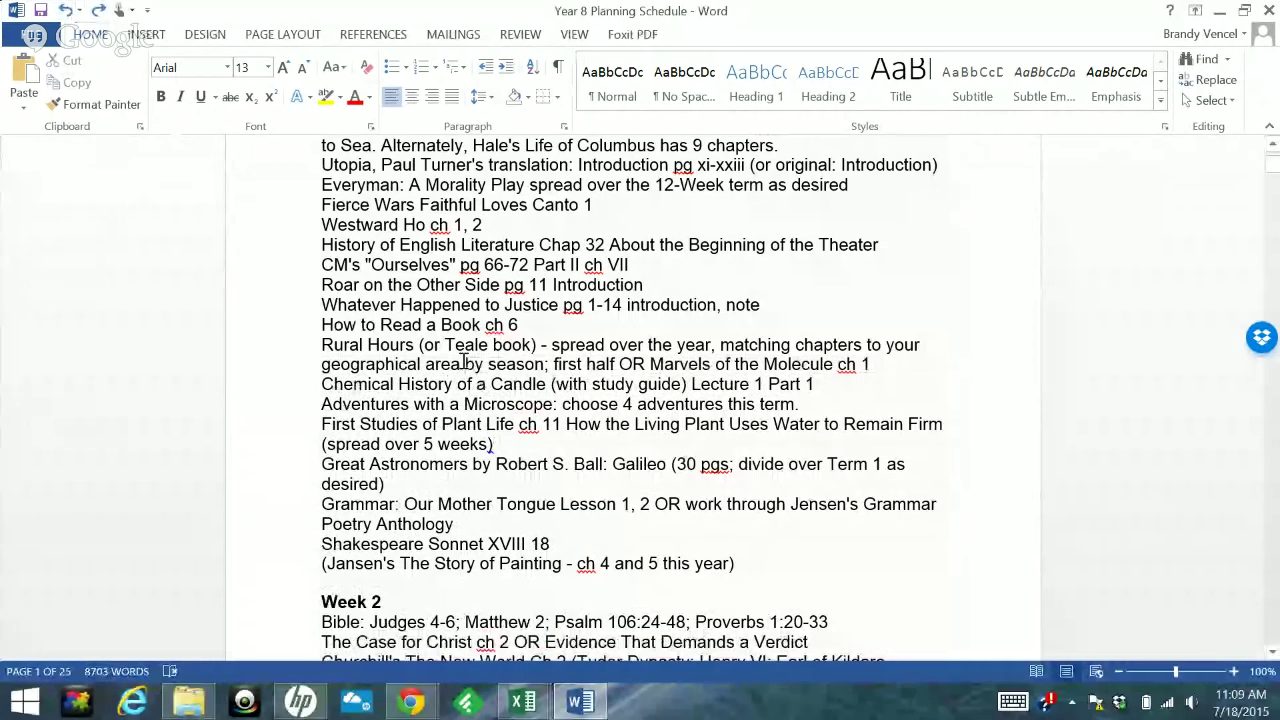
{"action": "left_click_drag", "start_coordinate": [463, 362], "coordinate": [867, 370]}
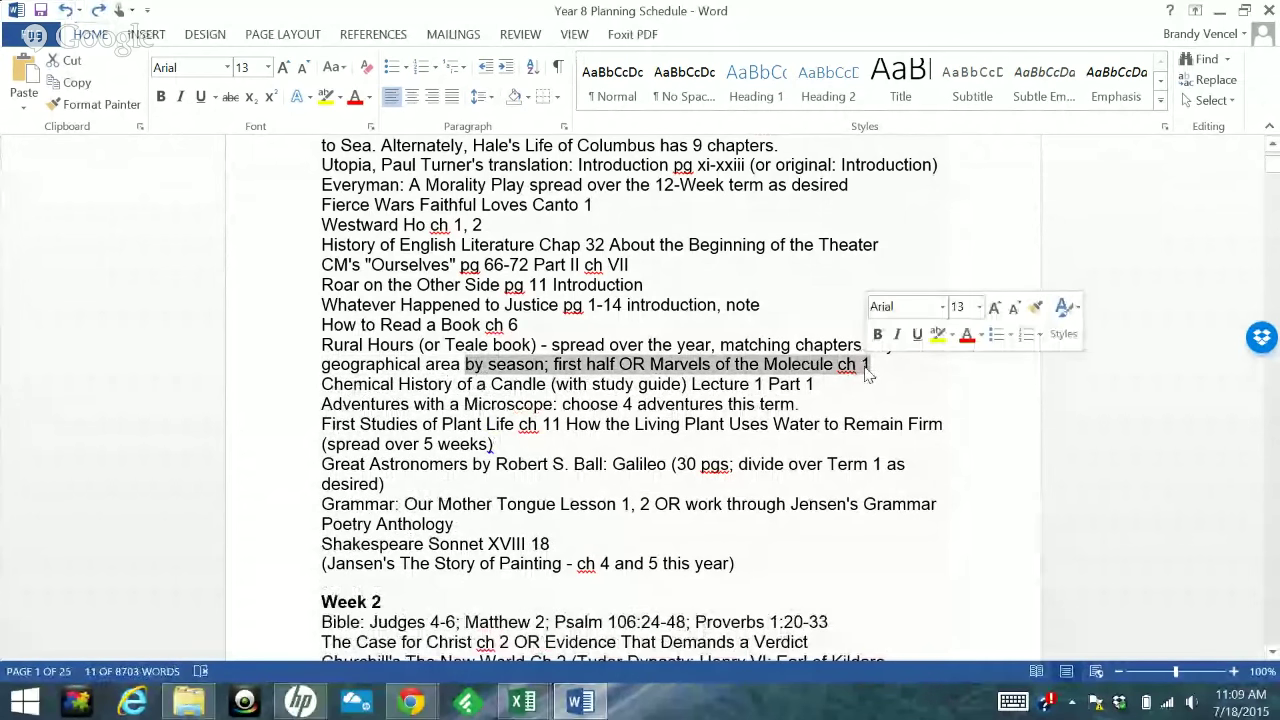
{"action": "key", "text": "Delete"}
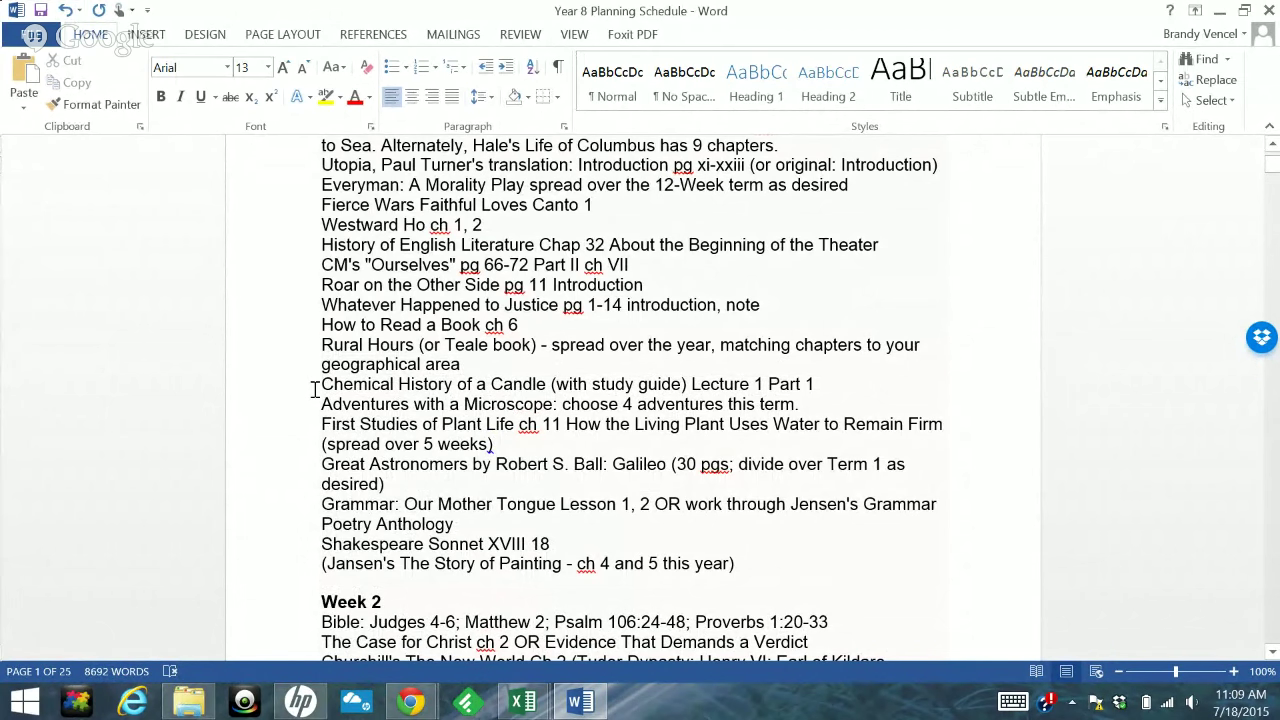
Copy "Chemical History of a Candle (with study guide) Lecture 1 Part 1" from the Week 1 readings and delete it there
{"action": "left_click_drag", "start_coordinate": [315, 388], "coordinate": [817, 388]}
{"action": "key", "text": "ctrl+c"}
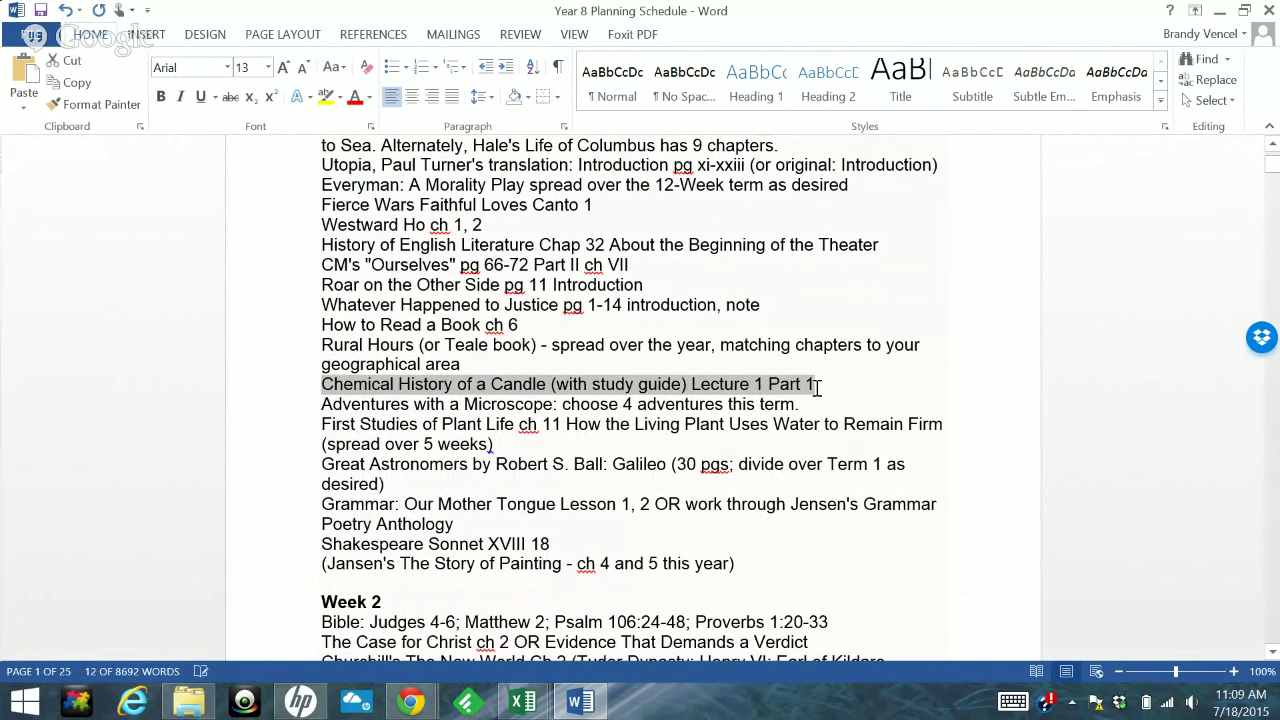
{"action": "key", "text": "Delete"}
In the Excel weekly schedule, replace "Science" in D5 with the copied Chemical History of a Candle reading, keeping "(45)"
{"action": "mouse_move", "coordinate": [522, 703]}
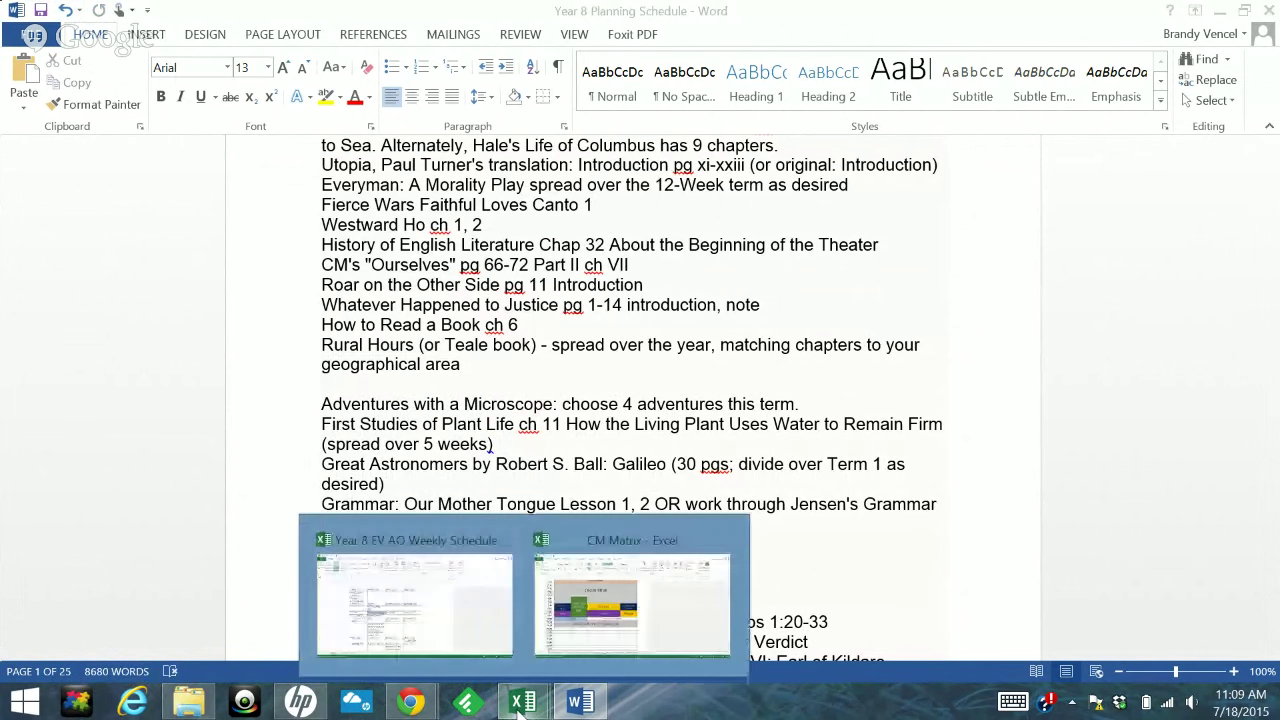
{"action": "left_click", "coordinate": [457, 634]}
{"action": "left_click", "coordinate": [493, 327]}
{"action": "double_click", "coordinate": [493, 327]}
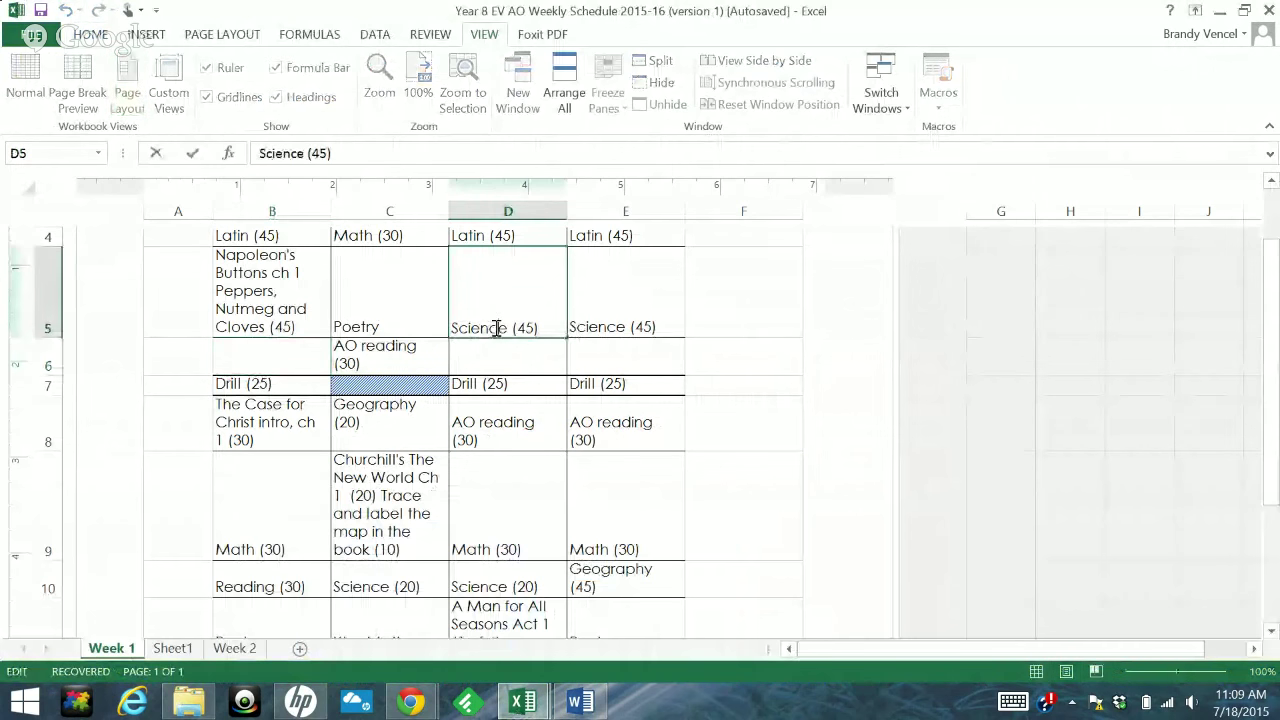
{"action": "left_click_drag", "start_coordinate": [508, 327], "coordinate": [452, 328]}
{"action": "key", "text": "ctrl+v"}
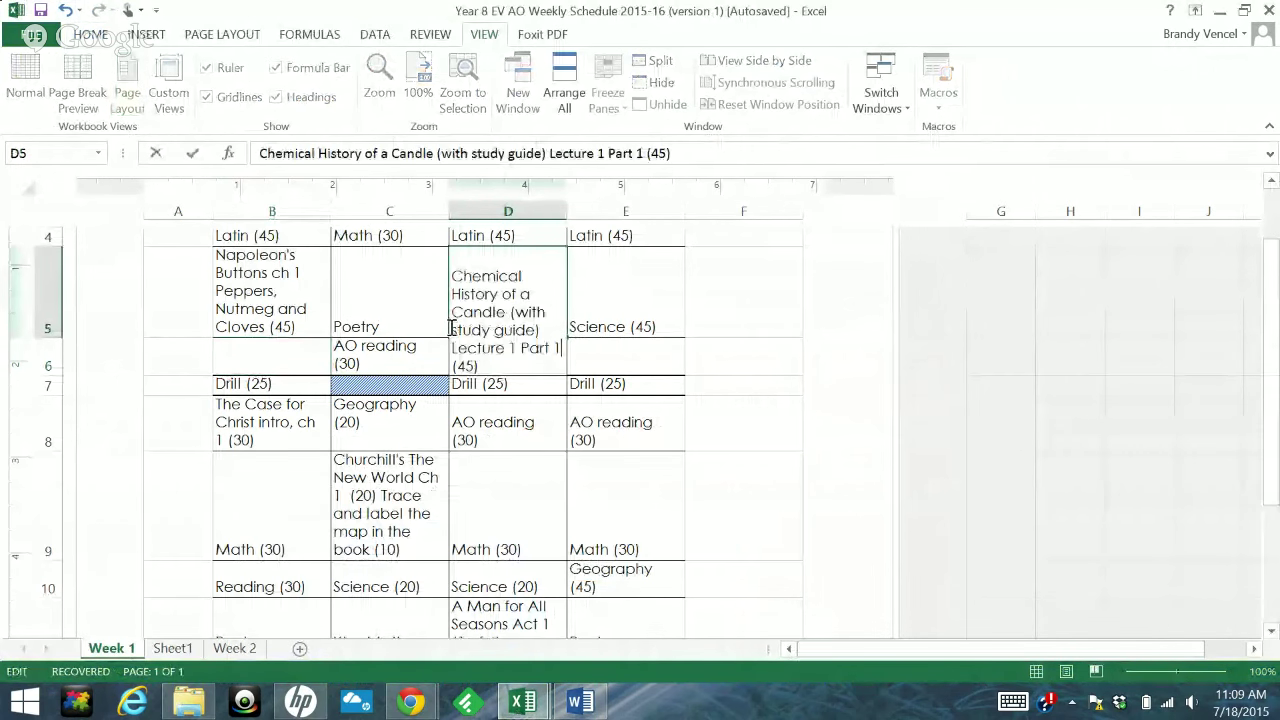
{"action": "key", "text": "Return"}
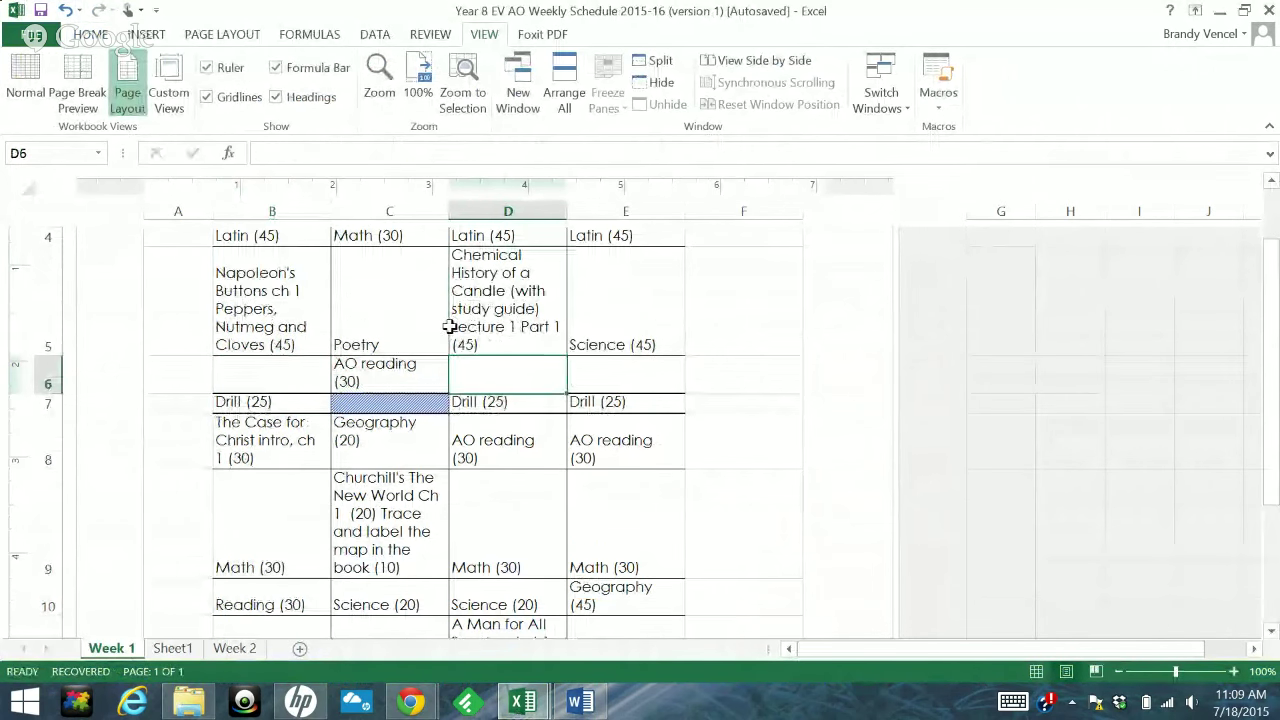
Return to the Word reading list, remove the empty line above "Adventures with a Microscope", and format that entry bold and red
{"action": "left_click", "coordinate": [577, 705]}
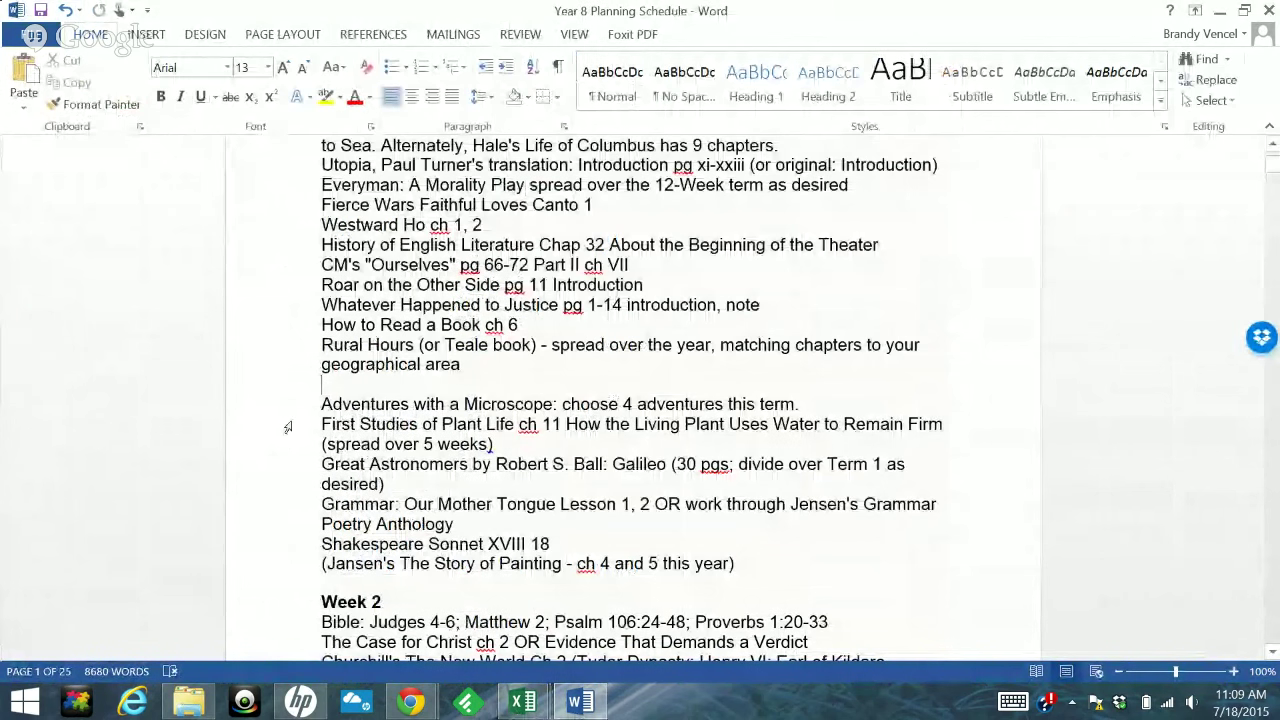
{"action": "key", "text": "BackSpace"}
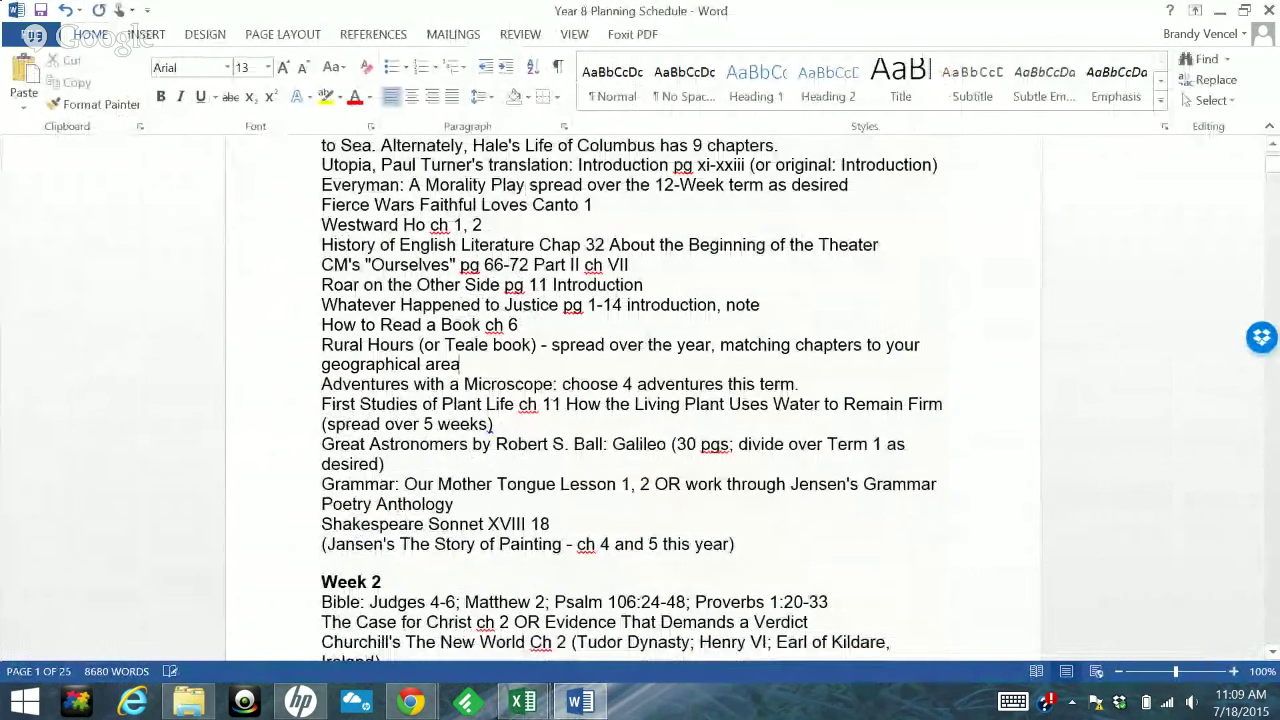
{"action": "left_click", "coordinate": [288, 390]}
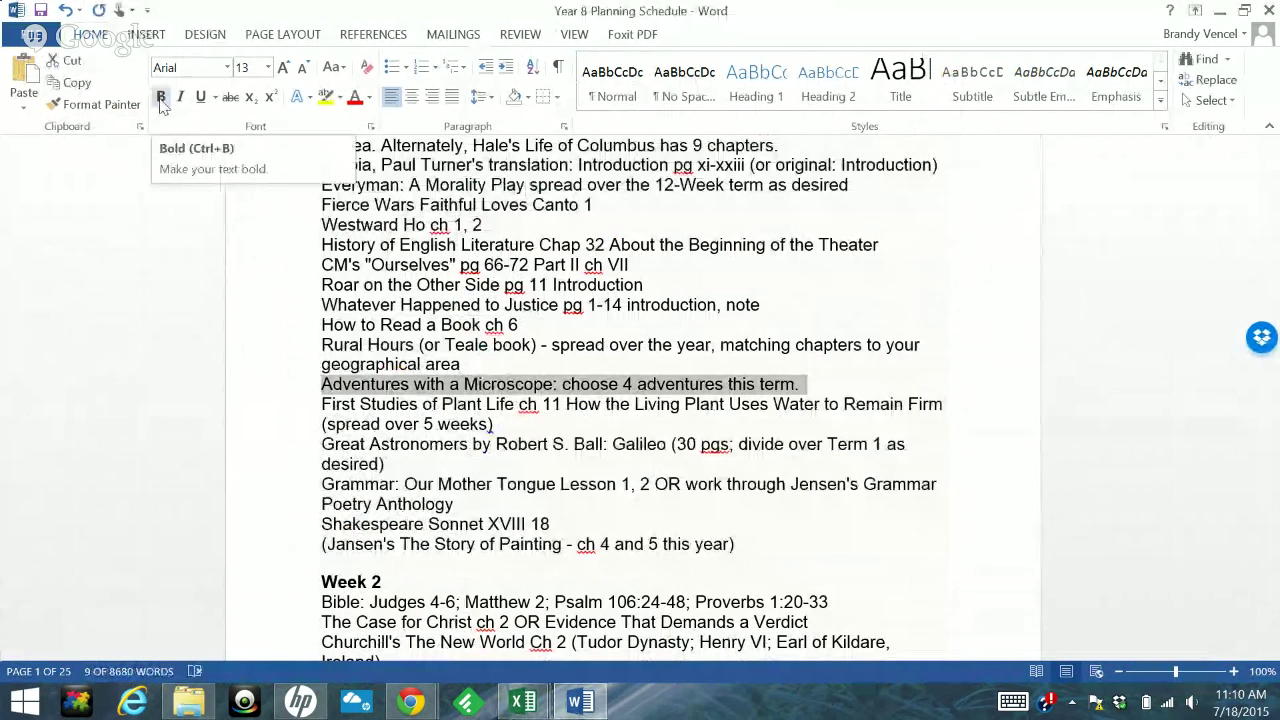
{"action": "left_click", "coordinate": [161, 99]}
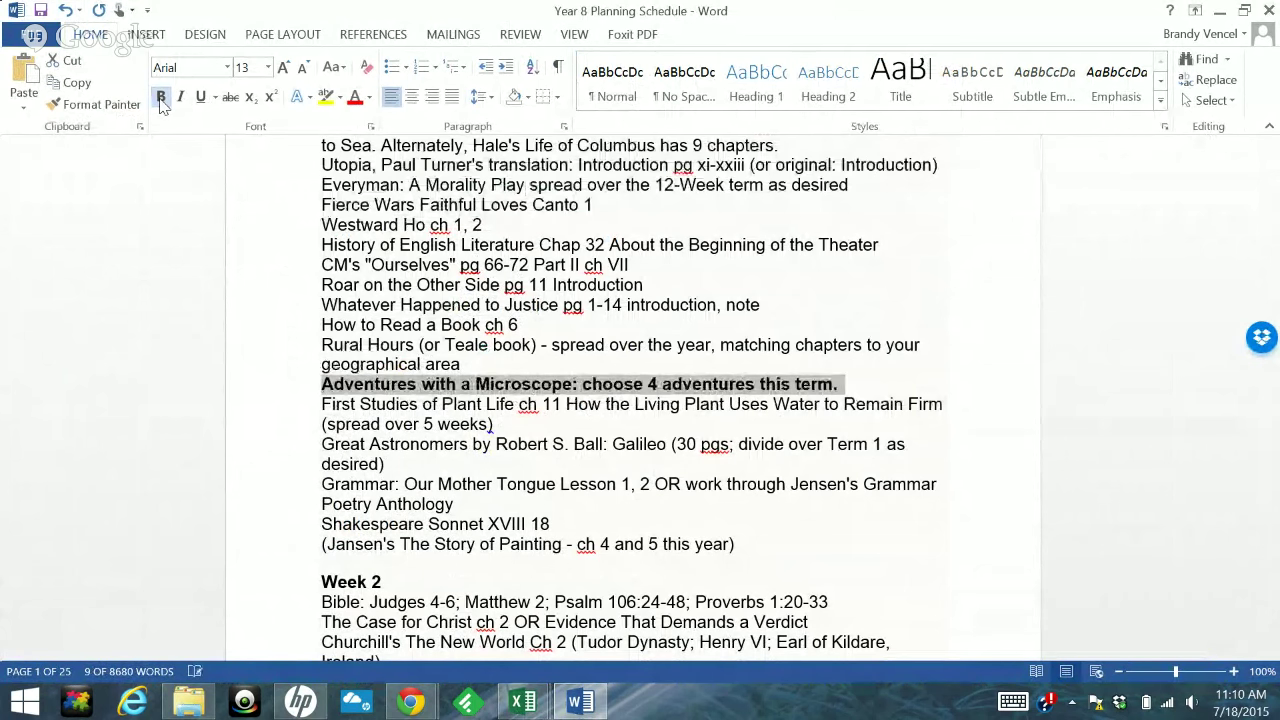
{"action": "left_click", "coordinate": [354, 97]}
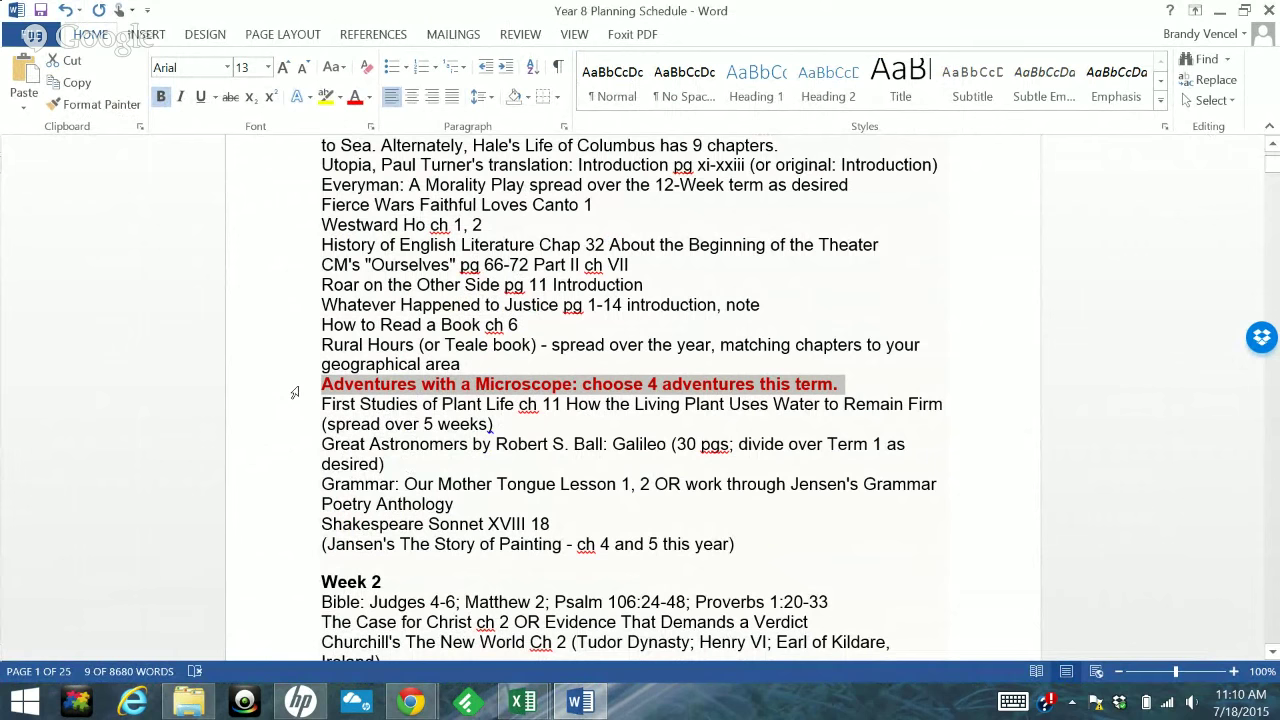
{"action": "left_click", "coordinate": [360, 404]}
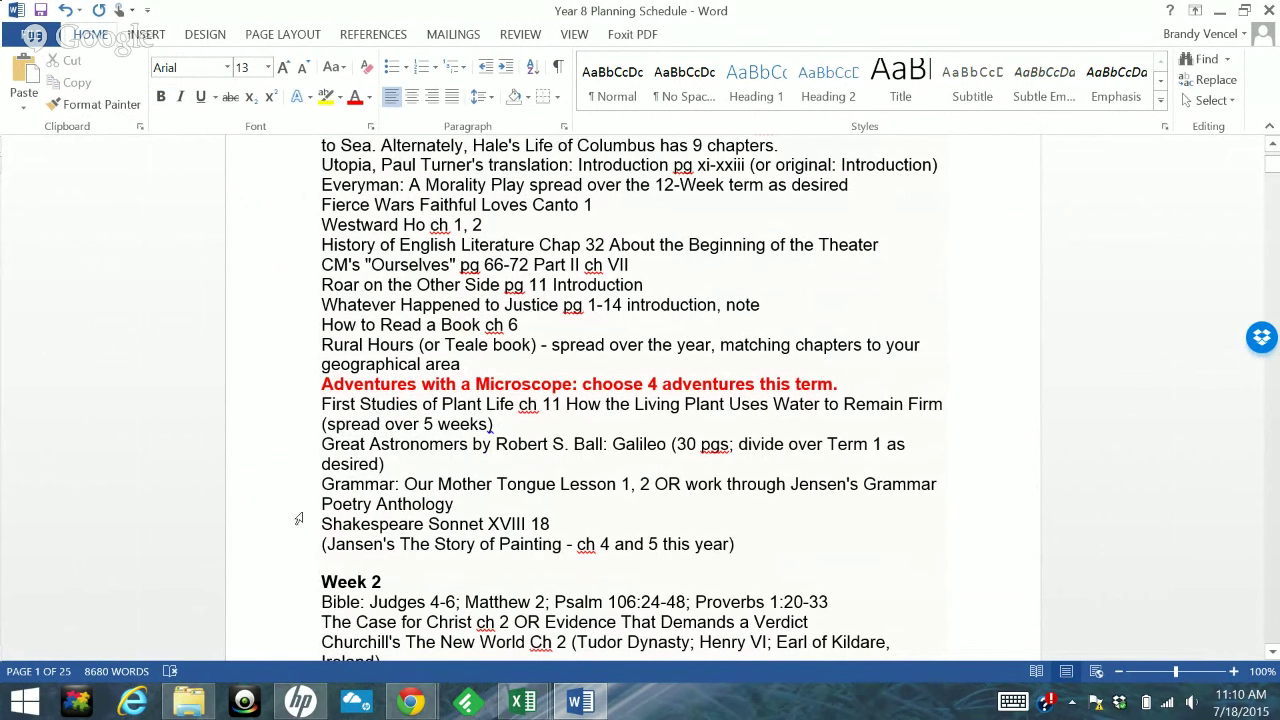
Compare the First Studies of Plant Life and Great Astronomers readings in Word with the remaining Science slots in the Excel schedule
{"action": "left_click", "coordinate": [283, 416]}
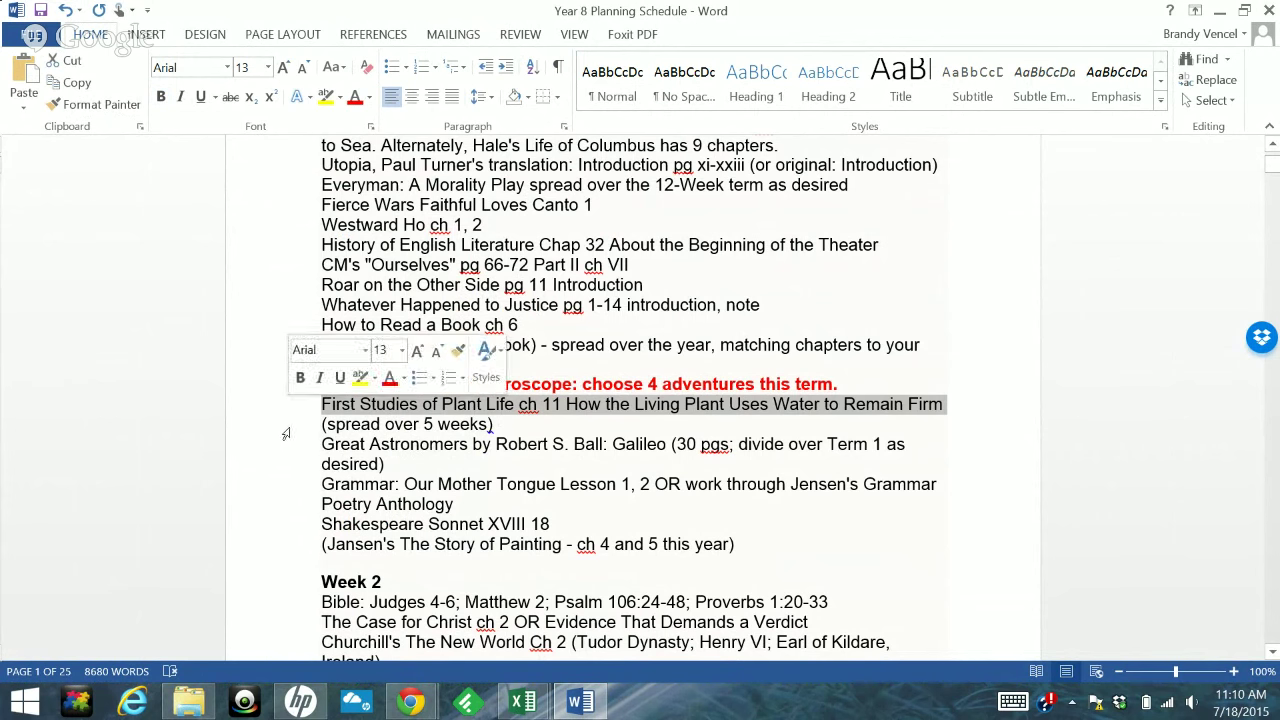
{"action": "left_click", "coordinate": [291, 466]}
{"action": "left_click", "coordinate": [282, 453]}
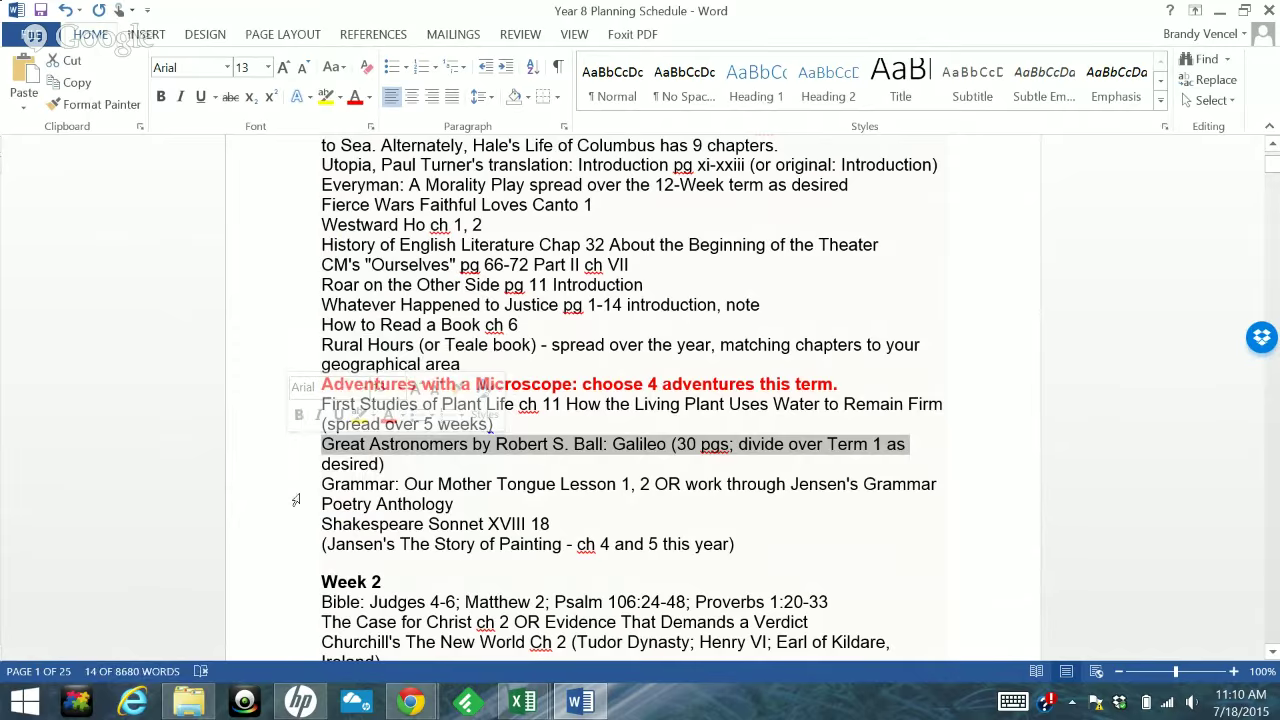
{"action": "left_click", "coordinate": [522, 708]}
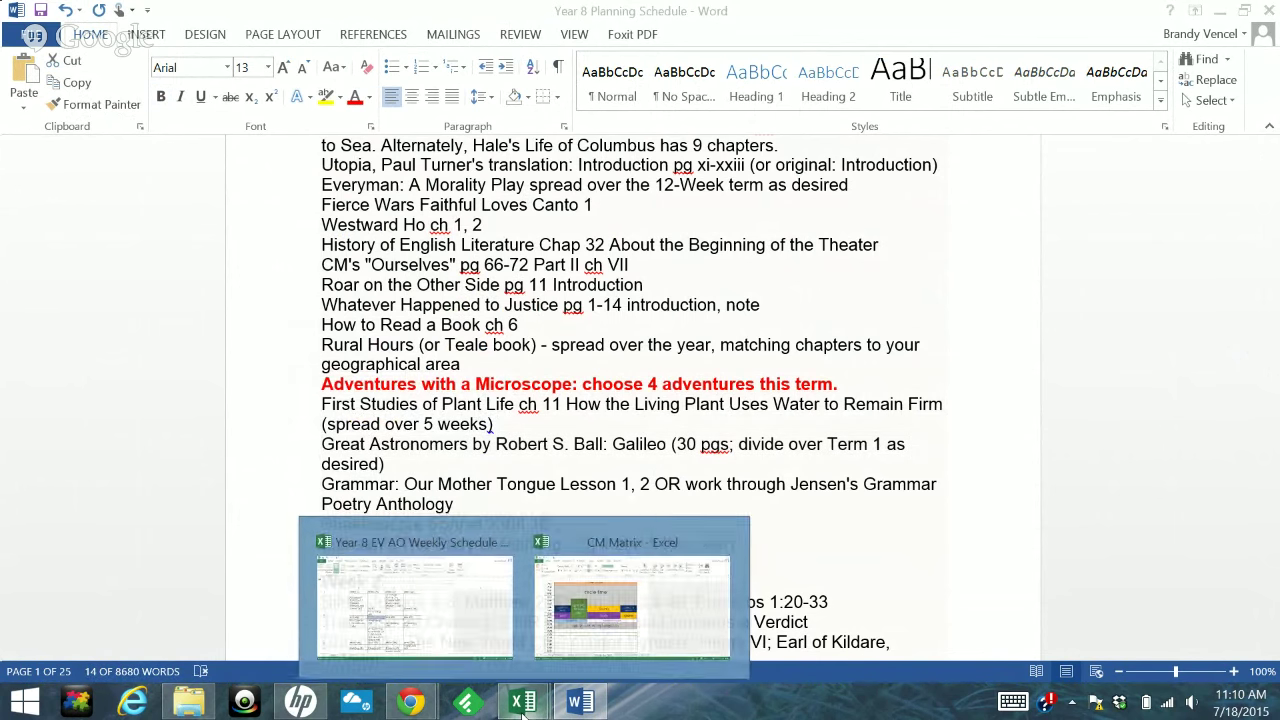
{"action": "left_click", "coordinate": [444, 619]}
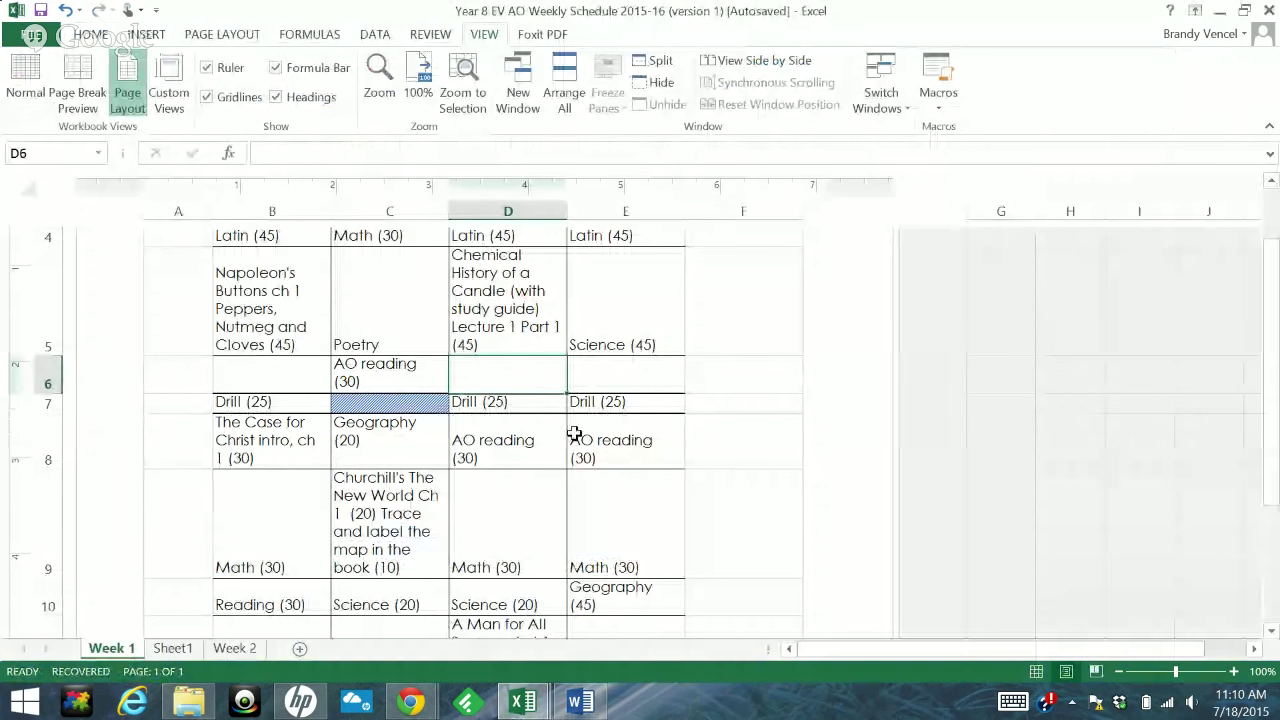
{"action": "left_click", "coordinate": [423, 606]}
{"action": "left_click", "coordinate": [506, 606]}
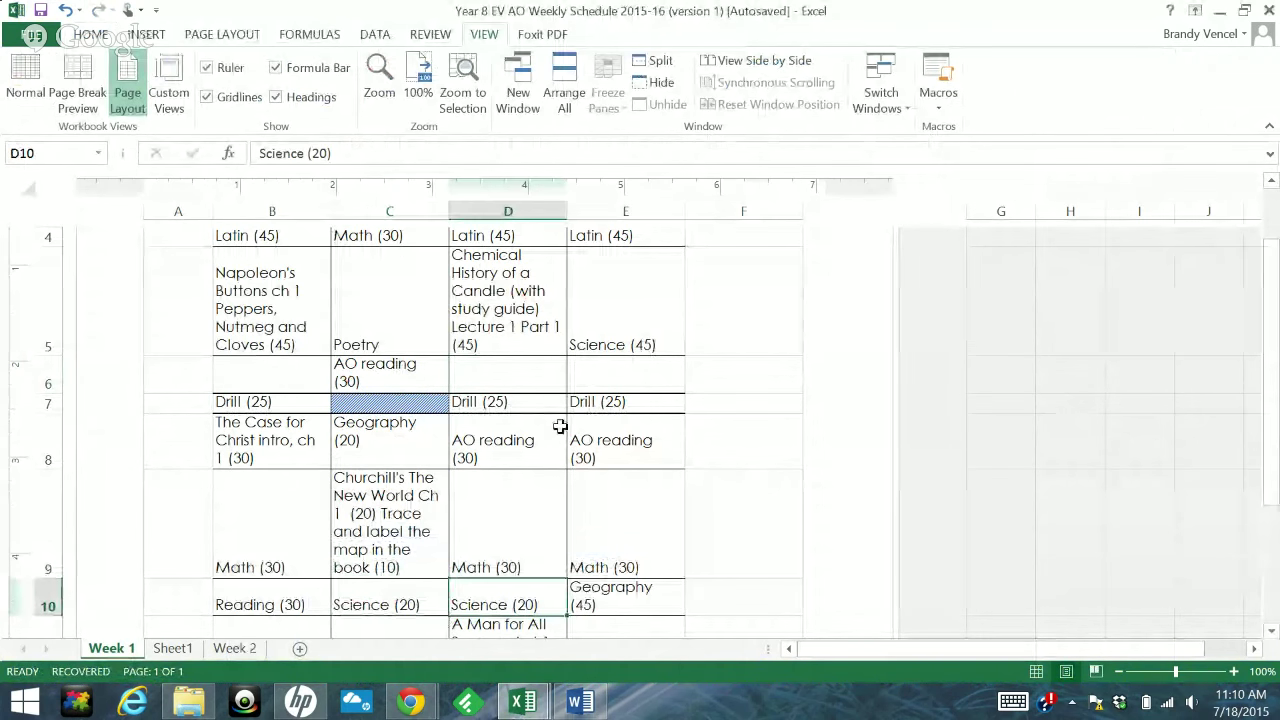
{"action": "left_click", "coordinate": [580, 336]}
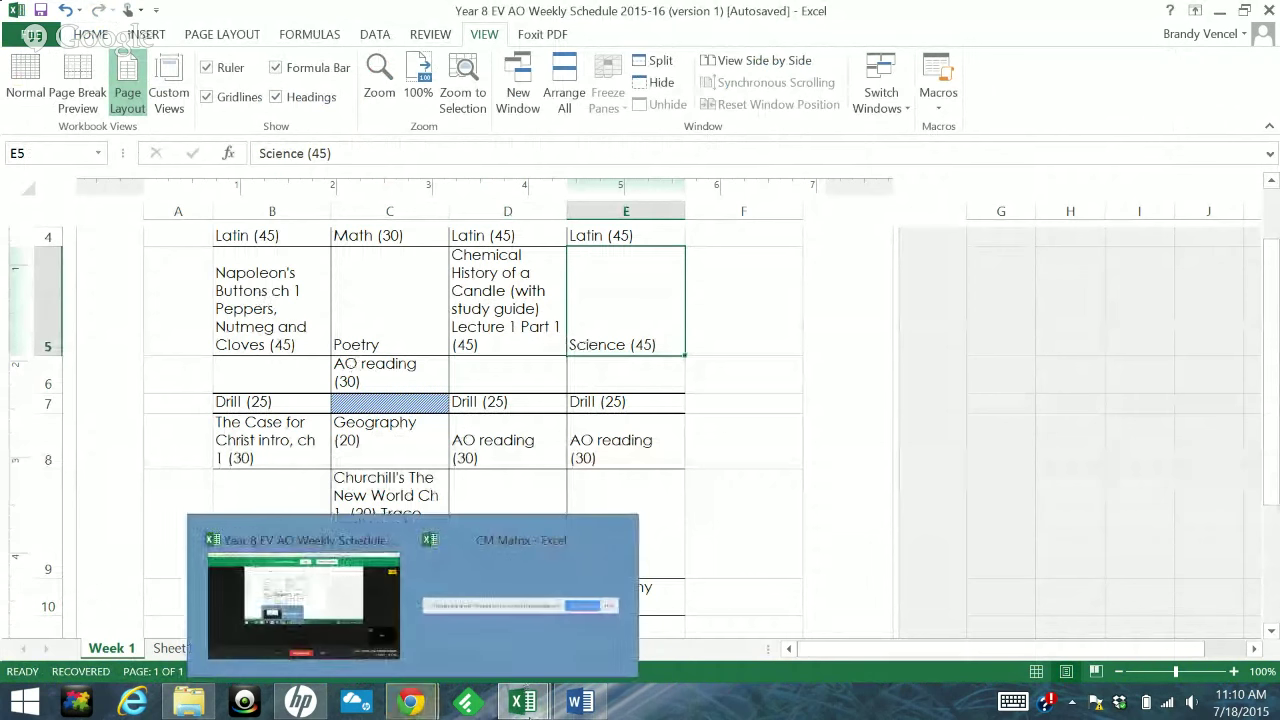
{"action": "mouse_move", "coordinate": [522, 702]}
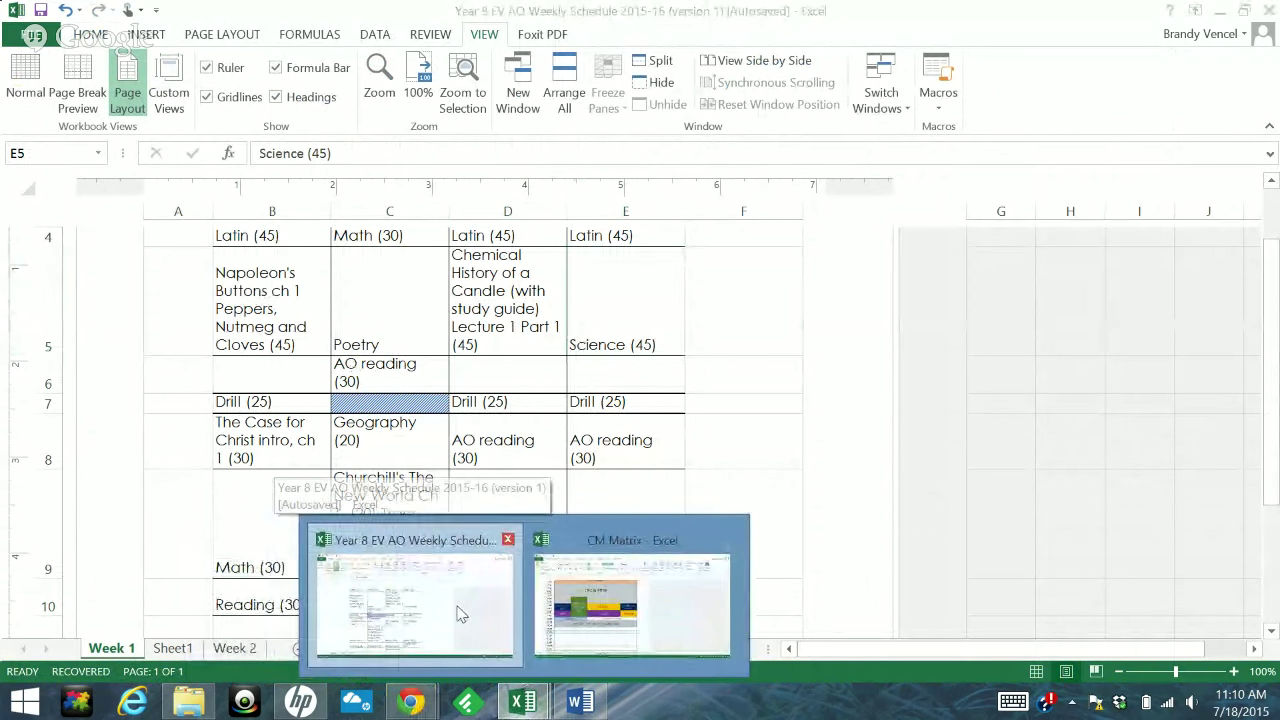
{"action": "left_click", "coordinate": [580, 703]}
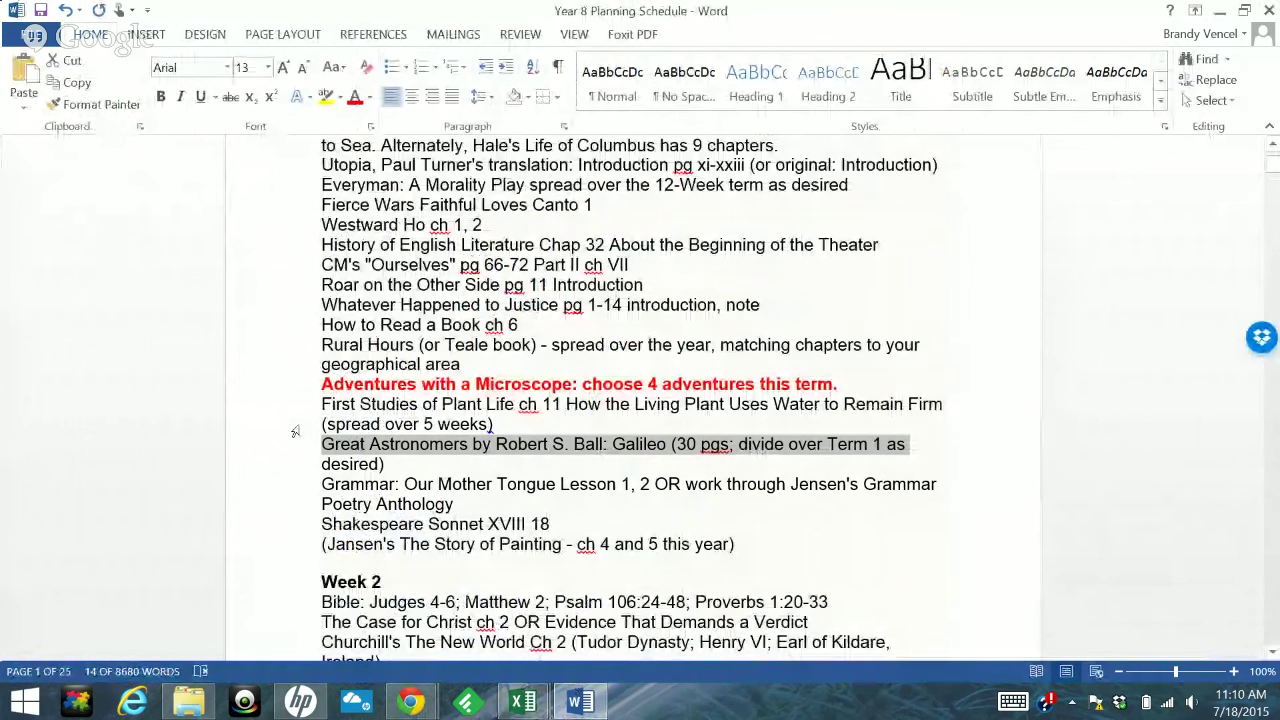
{"action": "left_click_drag", "start_coordinate": [295, 431], "coordinate": [284, 453]}
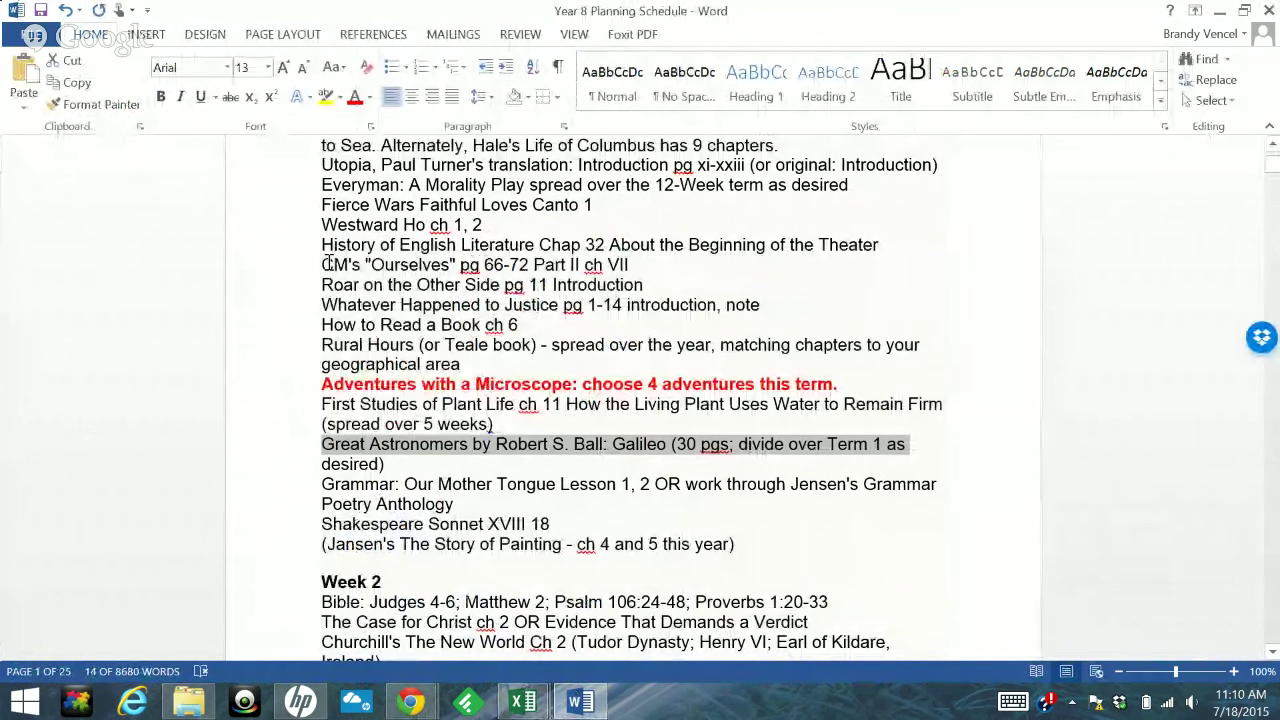
{"action": "left_click", "coordinate": [360, 284]}
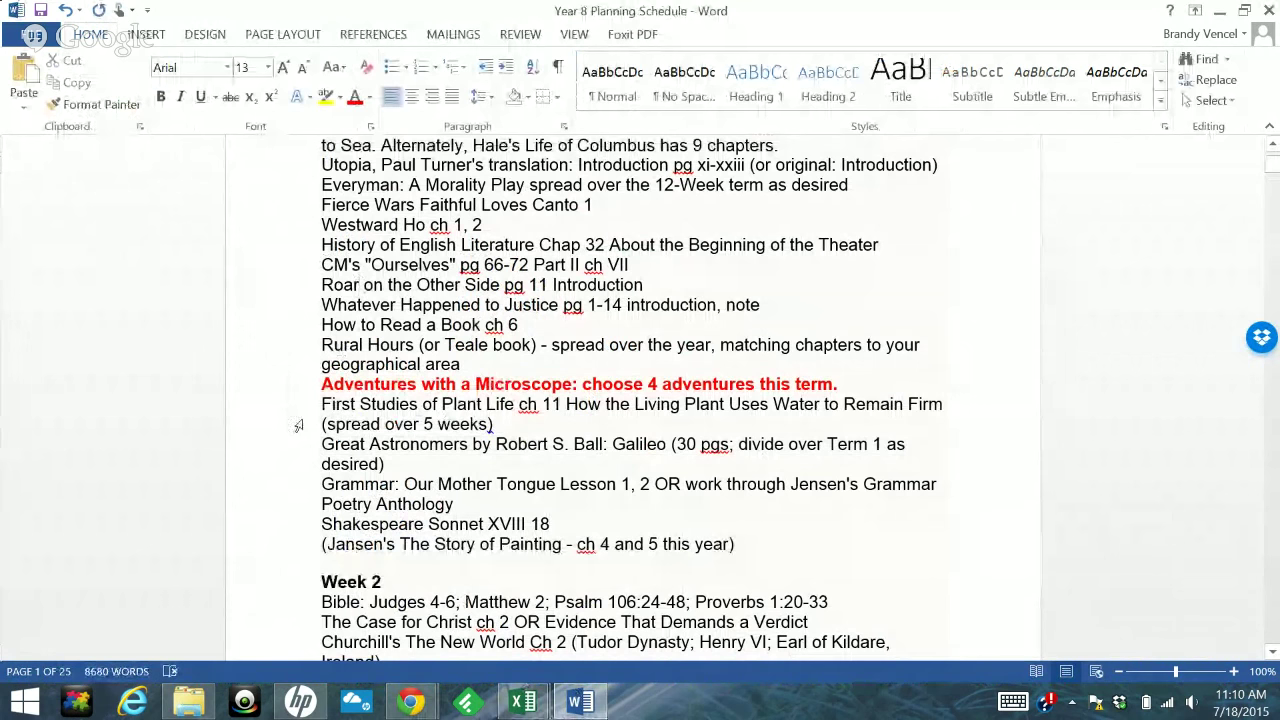
Cut "First Studies of Plant Life ch 11 How the Living Plant Uses Water to Remain Firm" from the Week 1 readings
{"action": "left_click", "coordinate": [295, 411]}
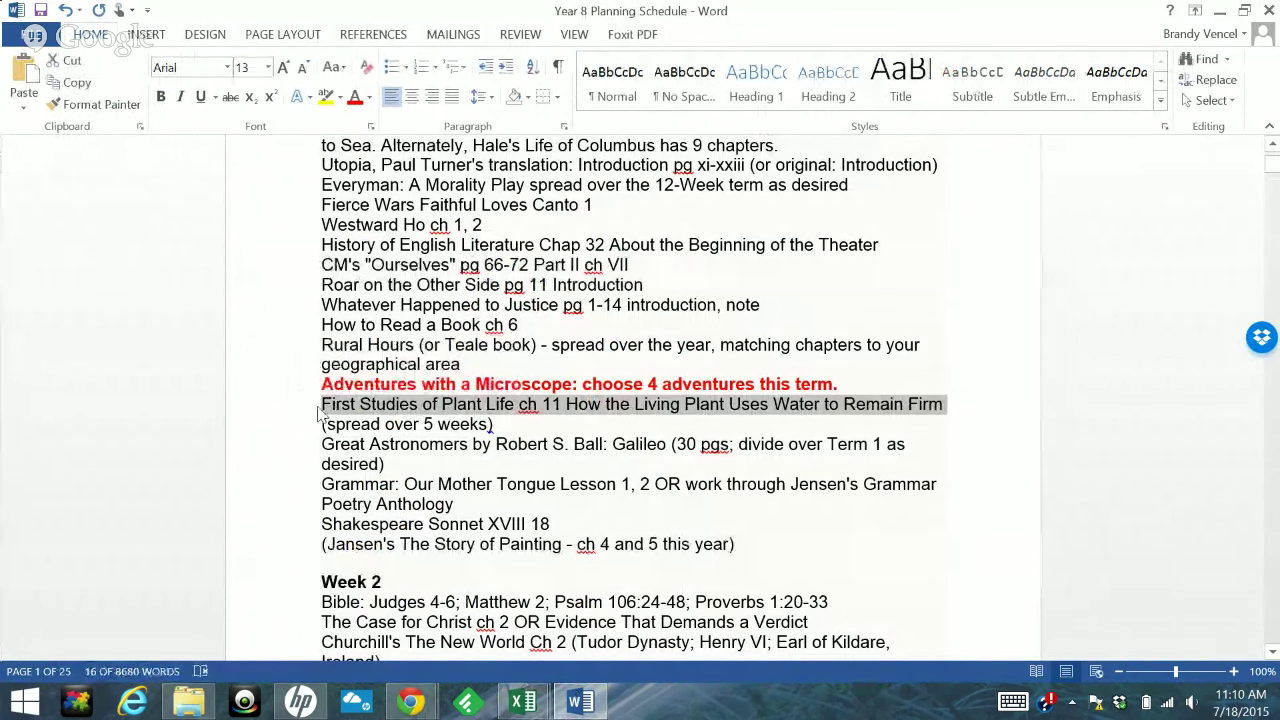
{"action": "left_click_drag", "start_coordinate": [321, 404], "coordinate": [943, 408]}
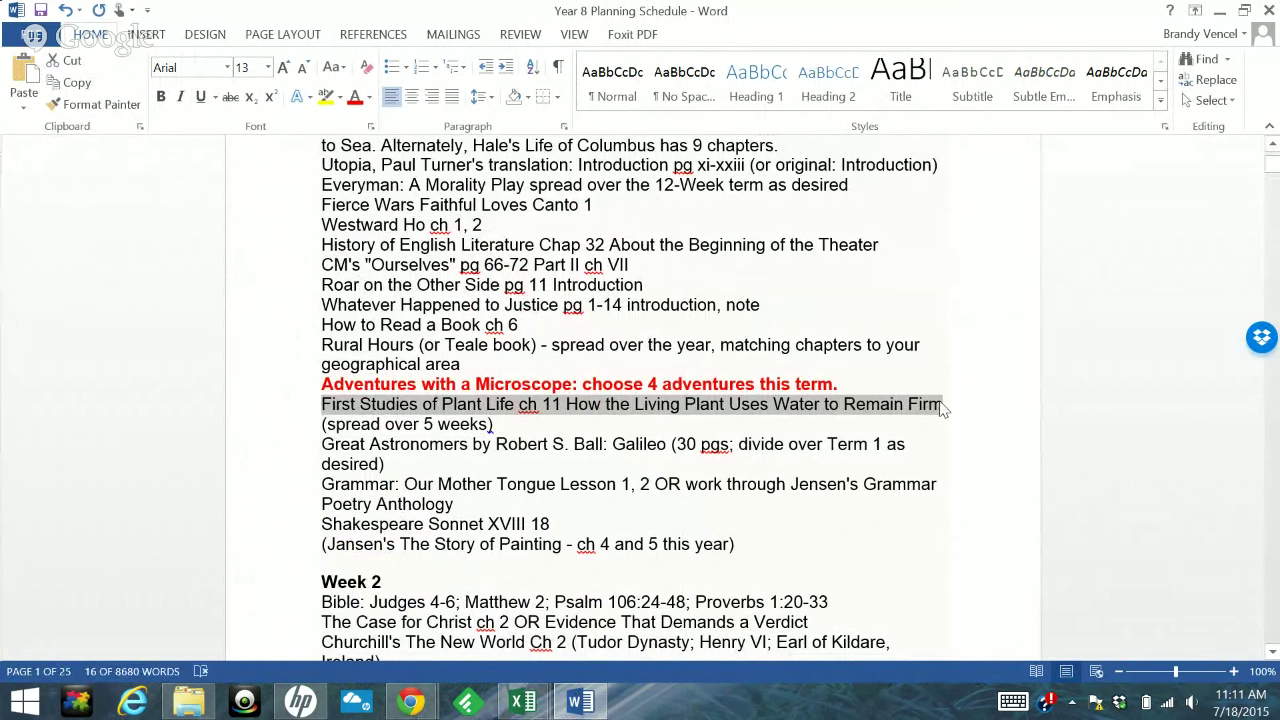
{"action": "key", "text": "ctrl+x"}
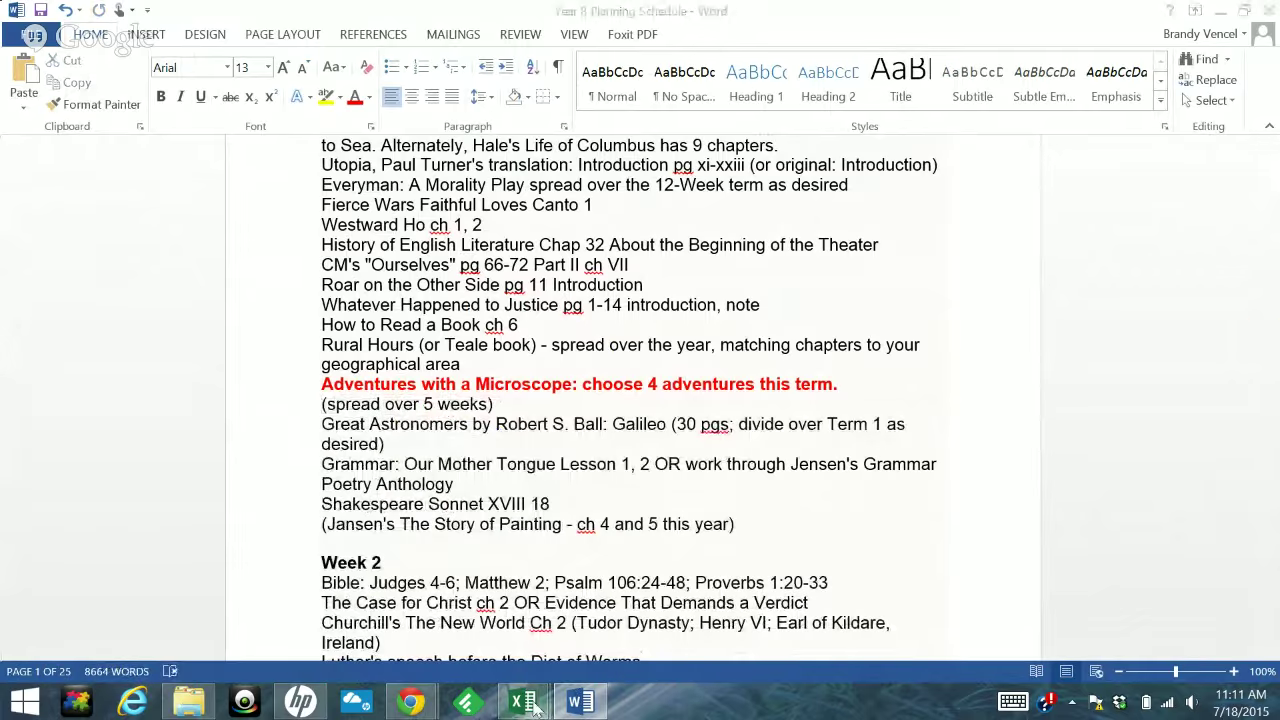
In the Excel weekly schedule, replace "Science" in E5 with the cut First Studies of Plant Life reading, adding "(1 of 5)" before "(45)"
{"action": "mouse_move", "coordinate": [522, 703]}
{"action": "left_click", "coordinate": [403, 577]}
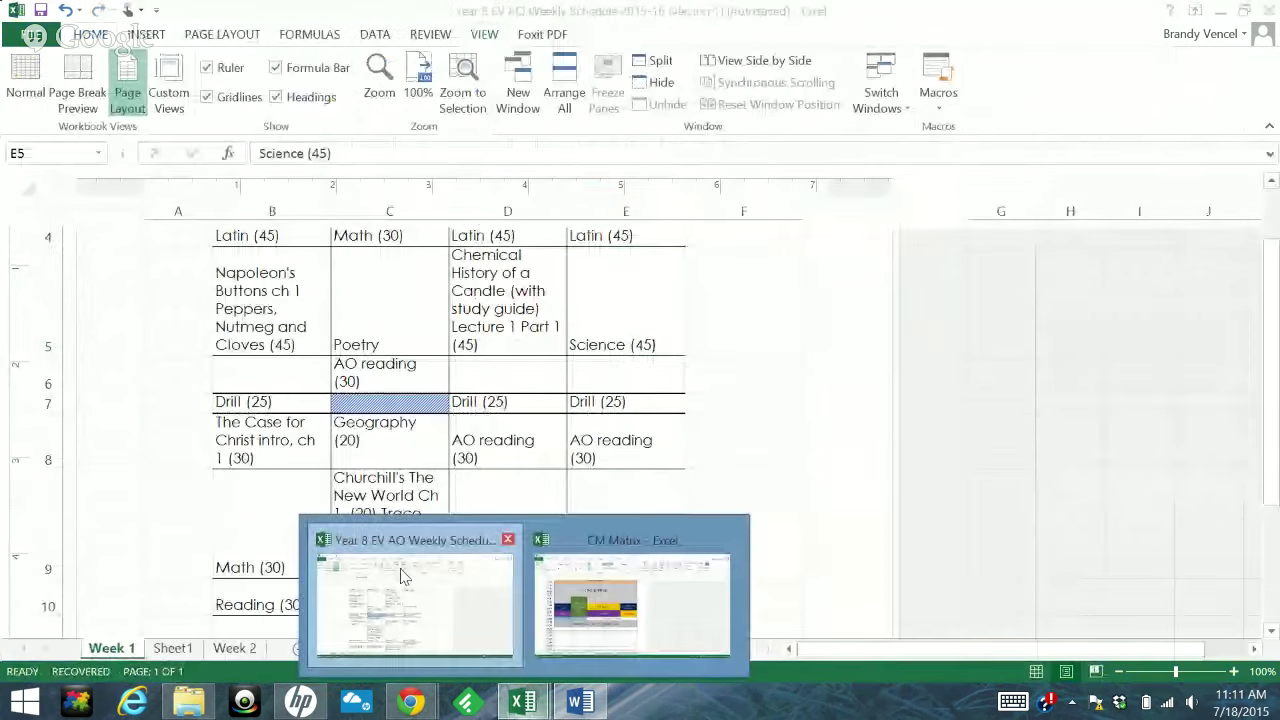
{"action": "double_click", "coordinate": [621, 344]}
{"action": "left_click_drag", "start_coordinate": [621, 344], "coordinate": [571, 345]}
{"action": "key", "text": "ctrl+v"}
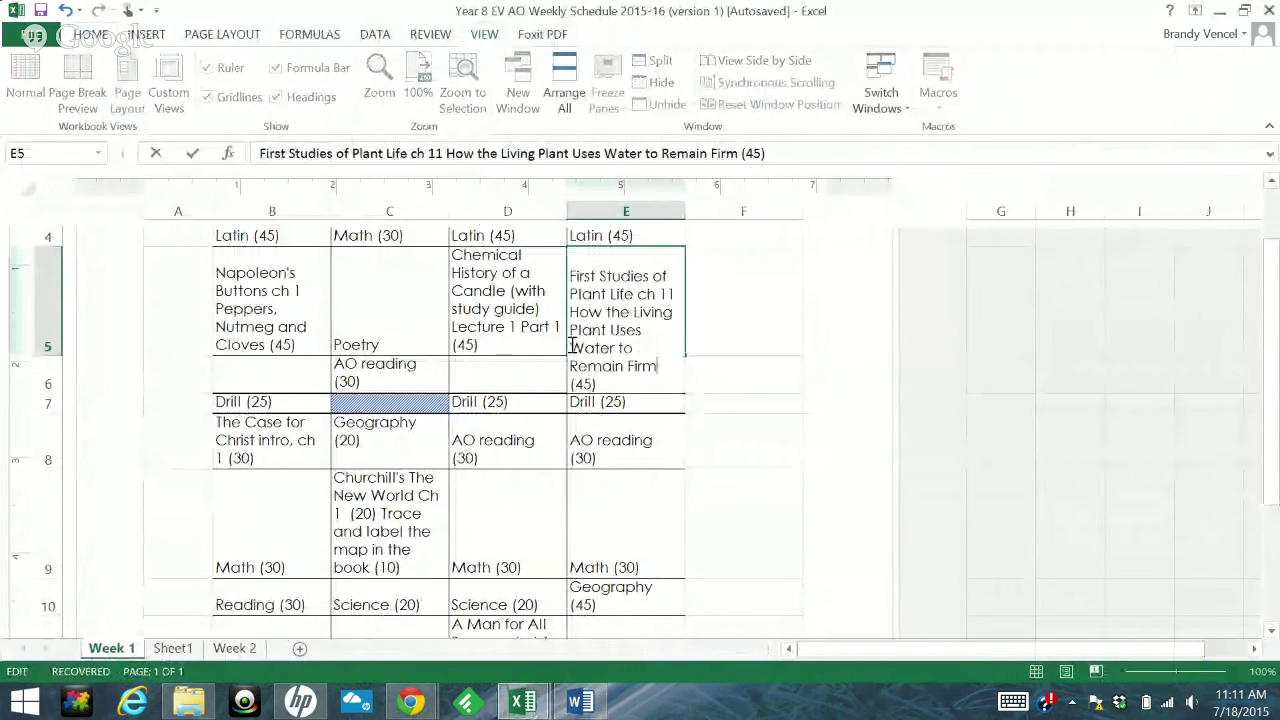
{"action": "type", "text": "(1 of 5"}
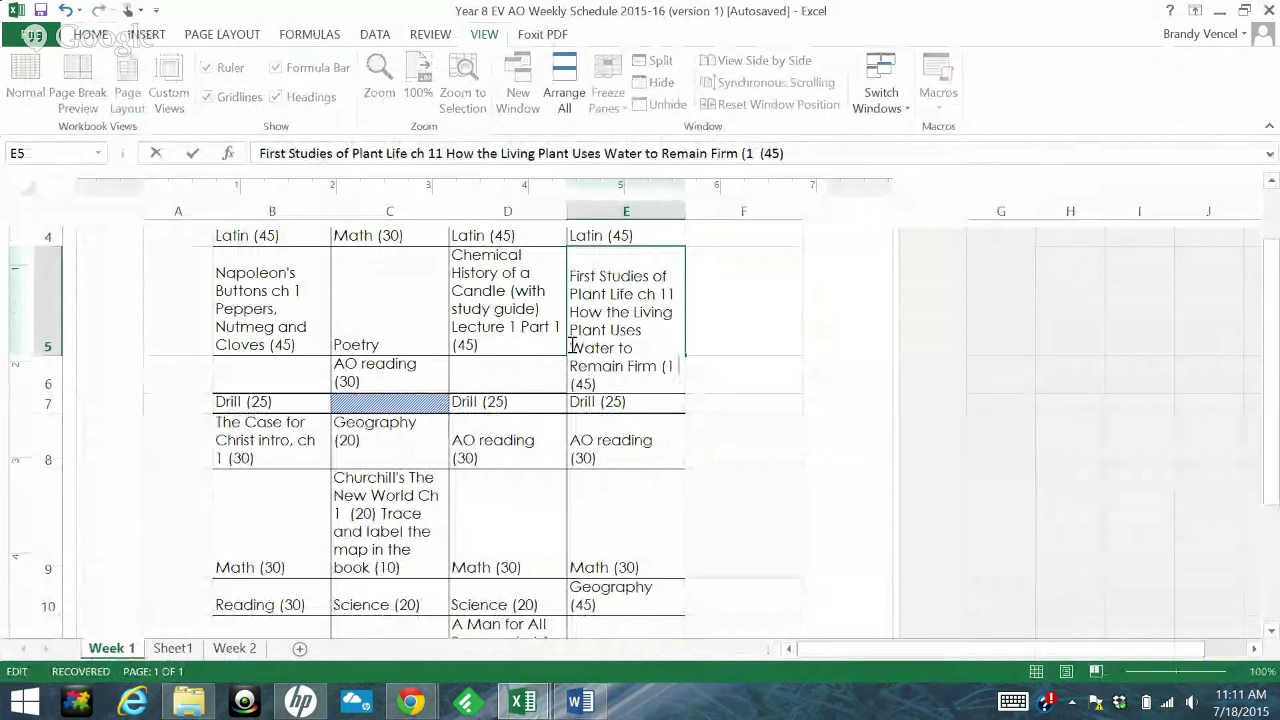
{"action": "type", "text": ")"}
{"action": "key", "text": "Return"}
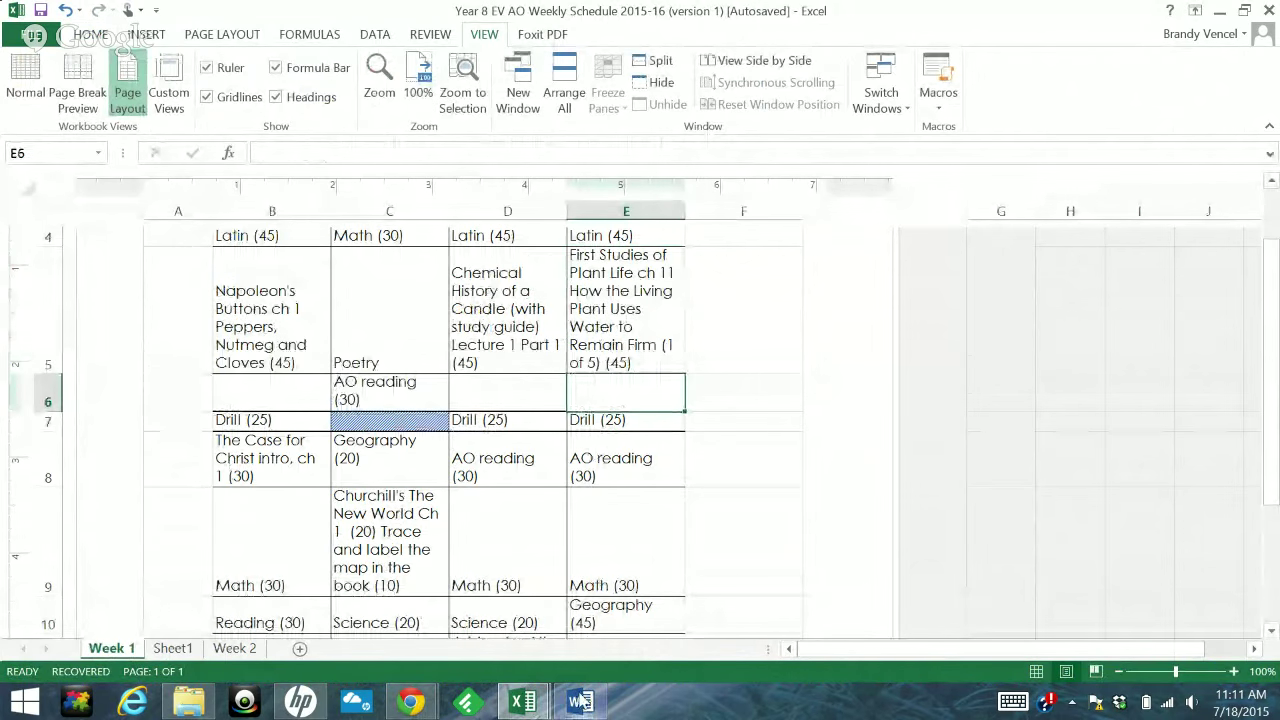
In the Word reading list, delete "(spread over 5 weeks)" and cut "Great Astronomers by Robert S. Ball: Galileo" from Week 1
{"action": "left_click", "coordinate": [580, 703]}
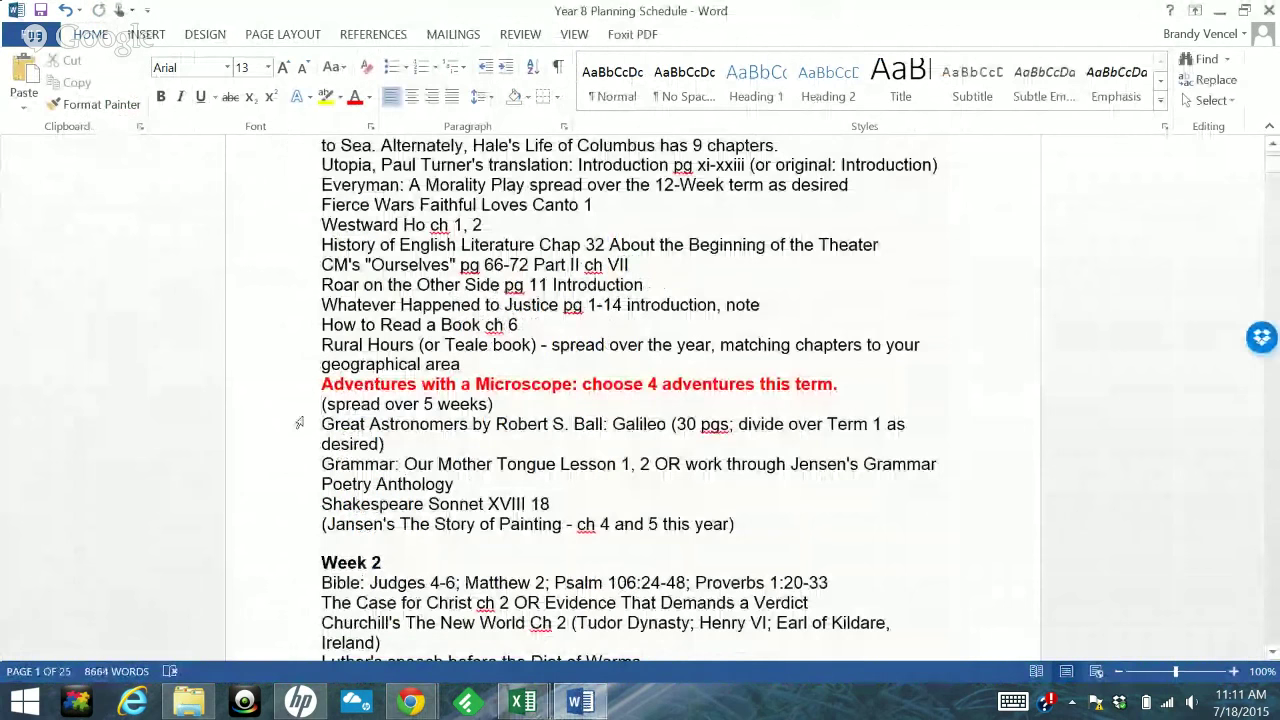
{"action": "left_click", "coordinate": [292, 414]}
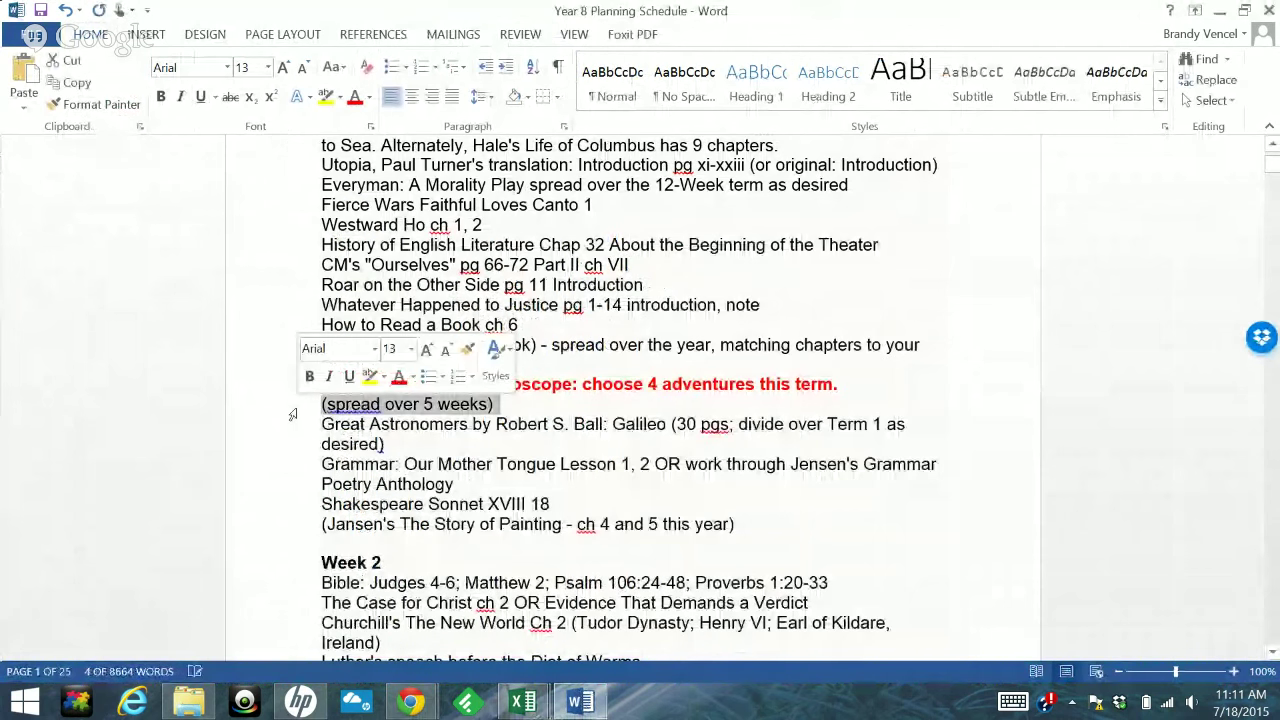
{"action": "key", "text": "Delete"}
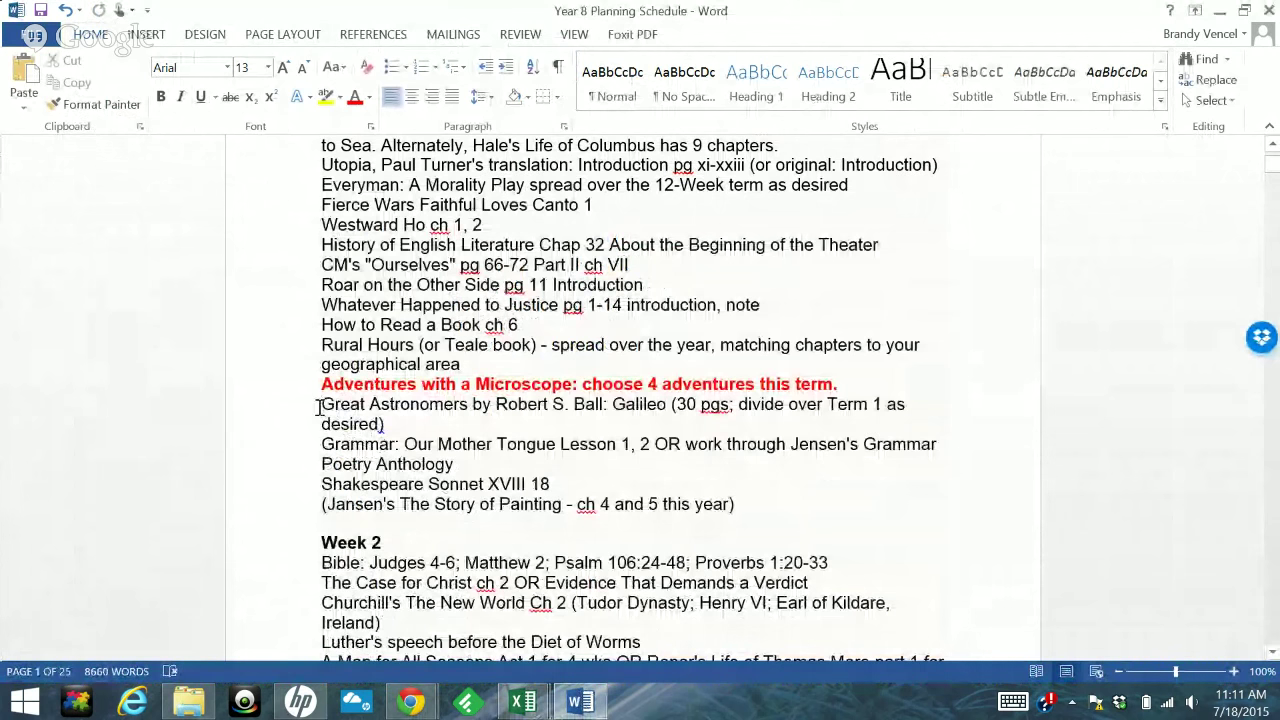
{"action": "left_click_drag", "start_coordinate": [319, 406], "coordinate": [668, 406]}
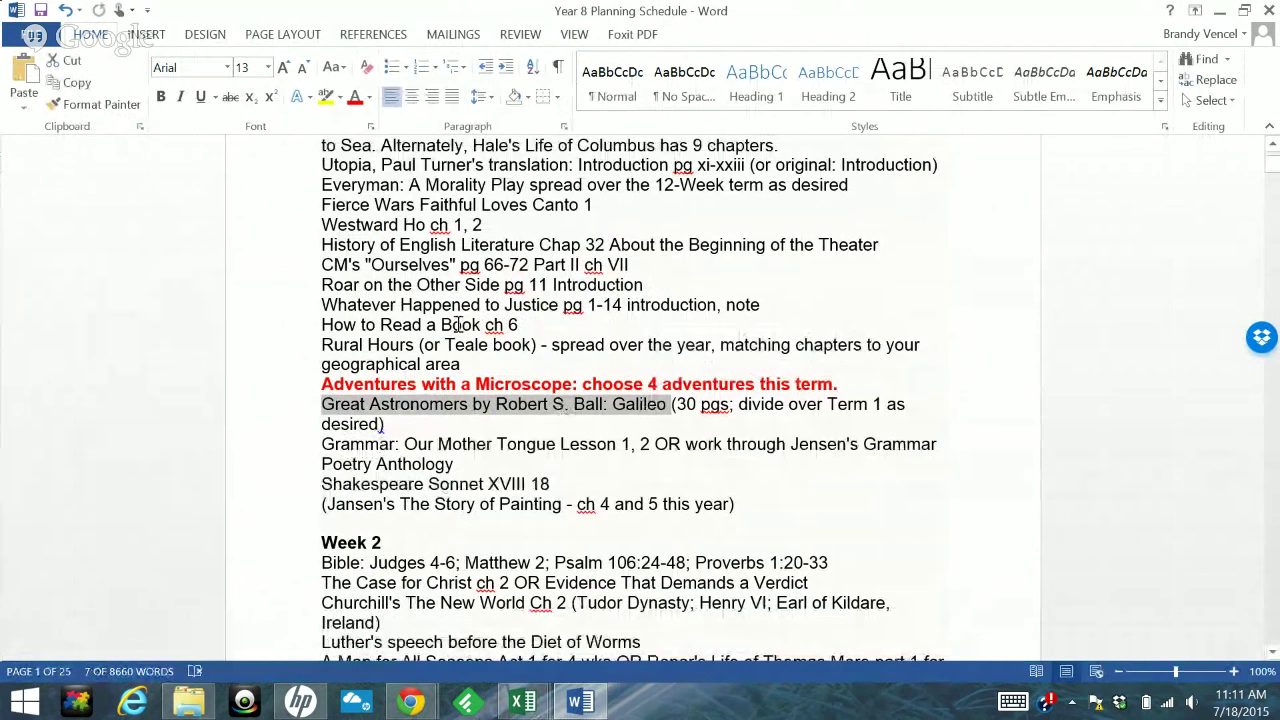
{"action": "key", "text": "Delete"}
In the Excel schedule, replace "Science" in C10 with the cut Great Astronomers reading, keeping "(20)" and removing the extra space
{"action": "mouse_move", "coordinate": [522, 700]}
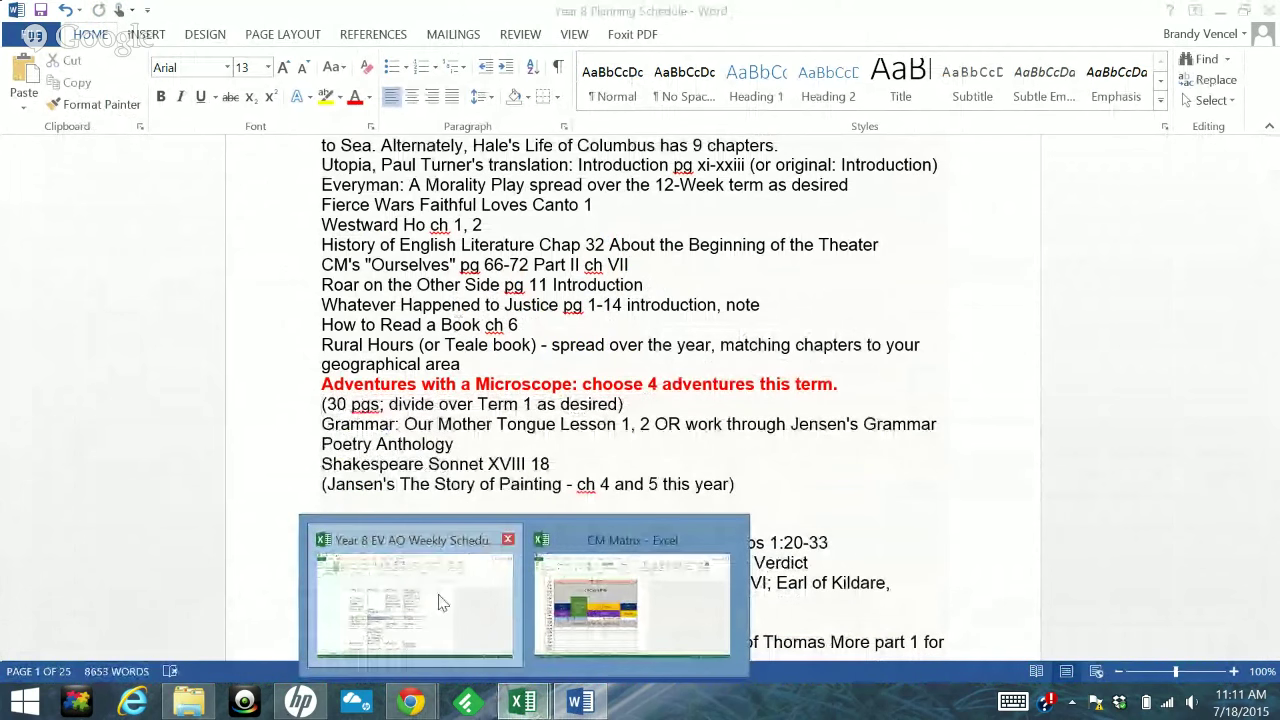
{"action": "left_click", "coordinate": [441, 601]}
{"action": "double_click", "coordinate": [389, 620]}
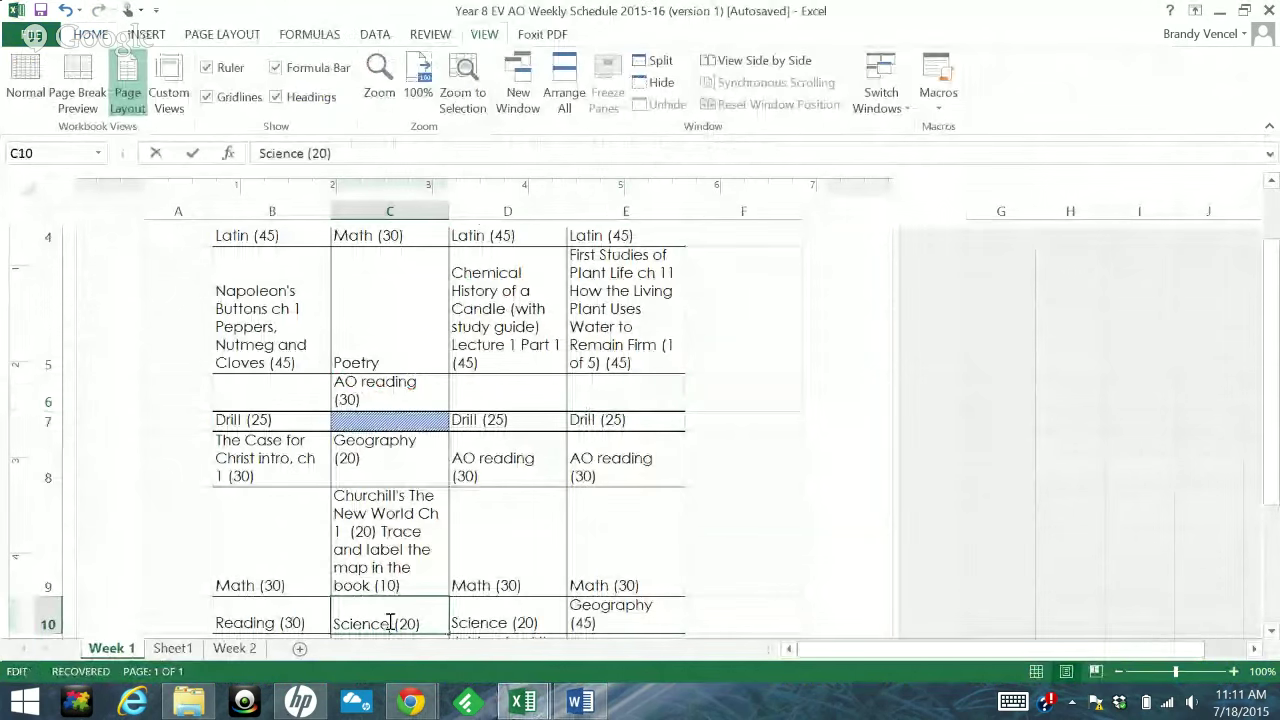
{"action": "left_click_drag", "start_coordinate": [389, 620], "coordinate": [333, 621]}
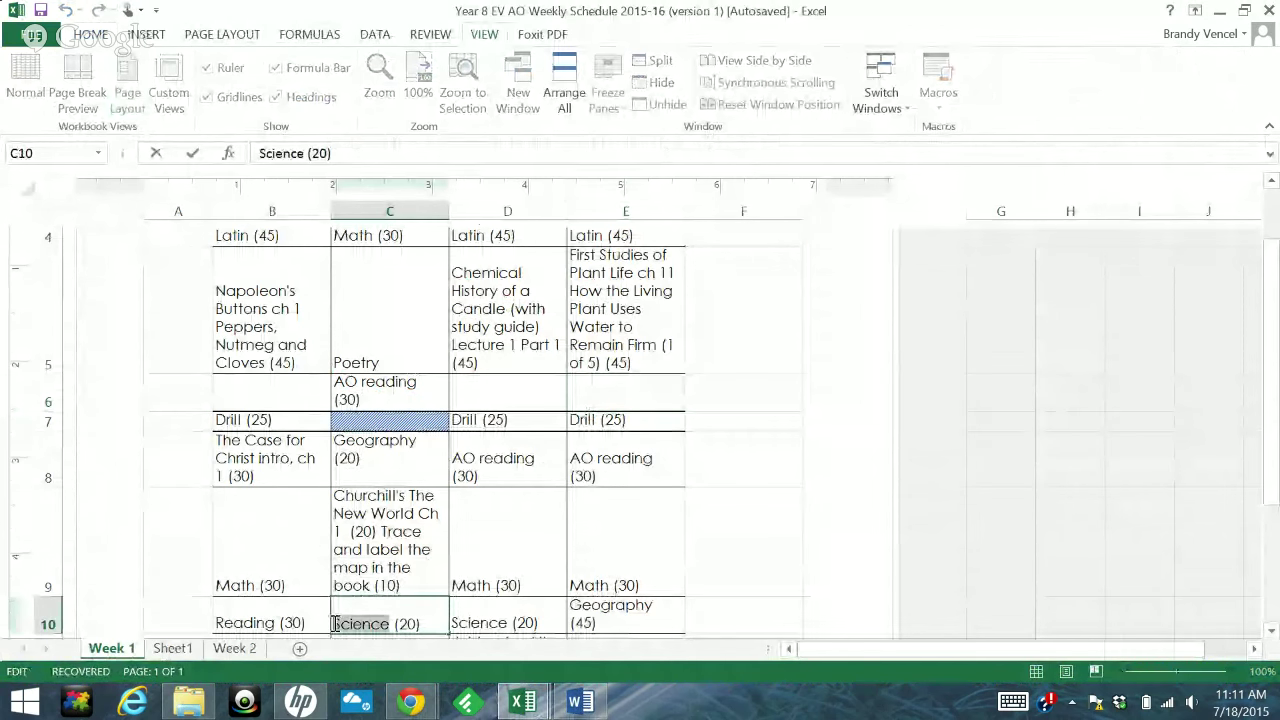
{"action": "key", "text": "ctrl+v"}
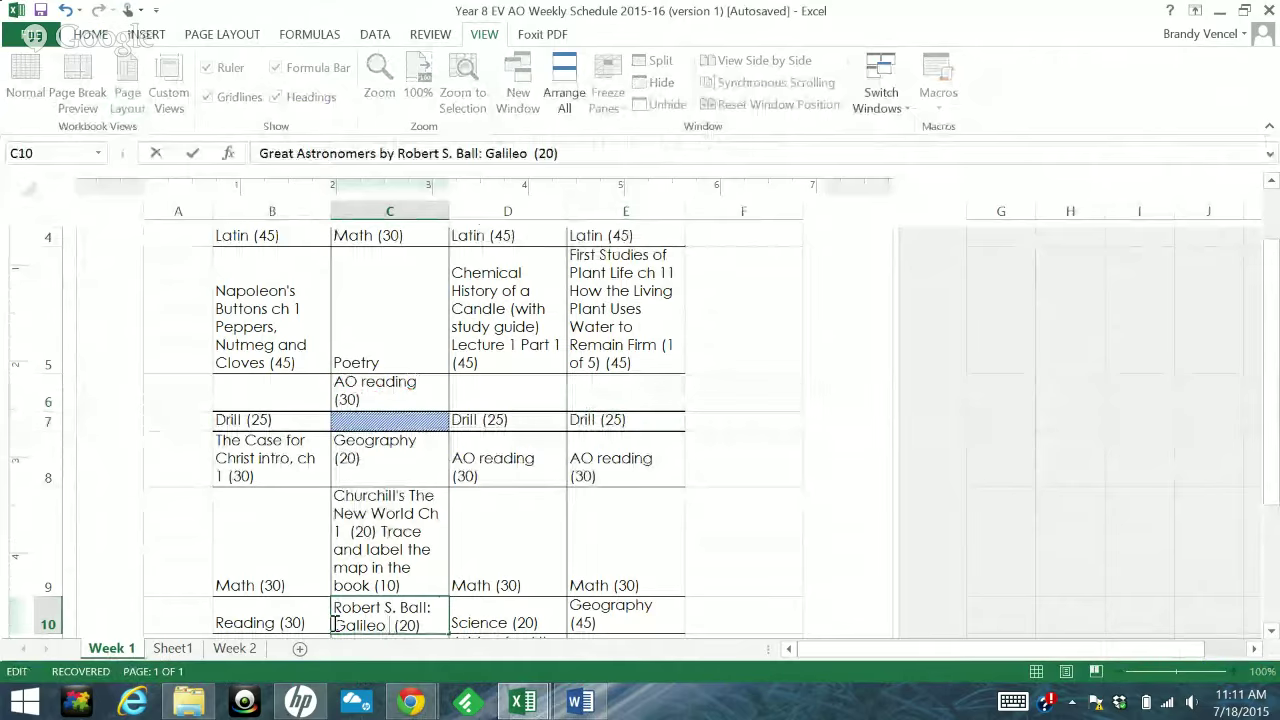
{"action": "key", "text": "BackSpace"}
{"action": "key", "text": "Return"}
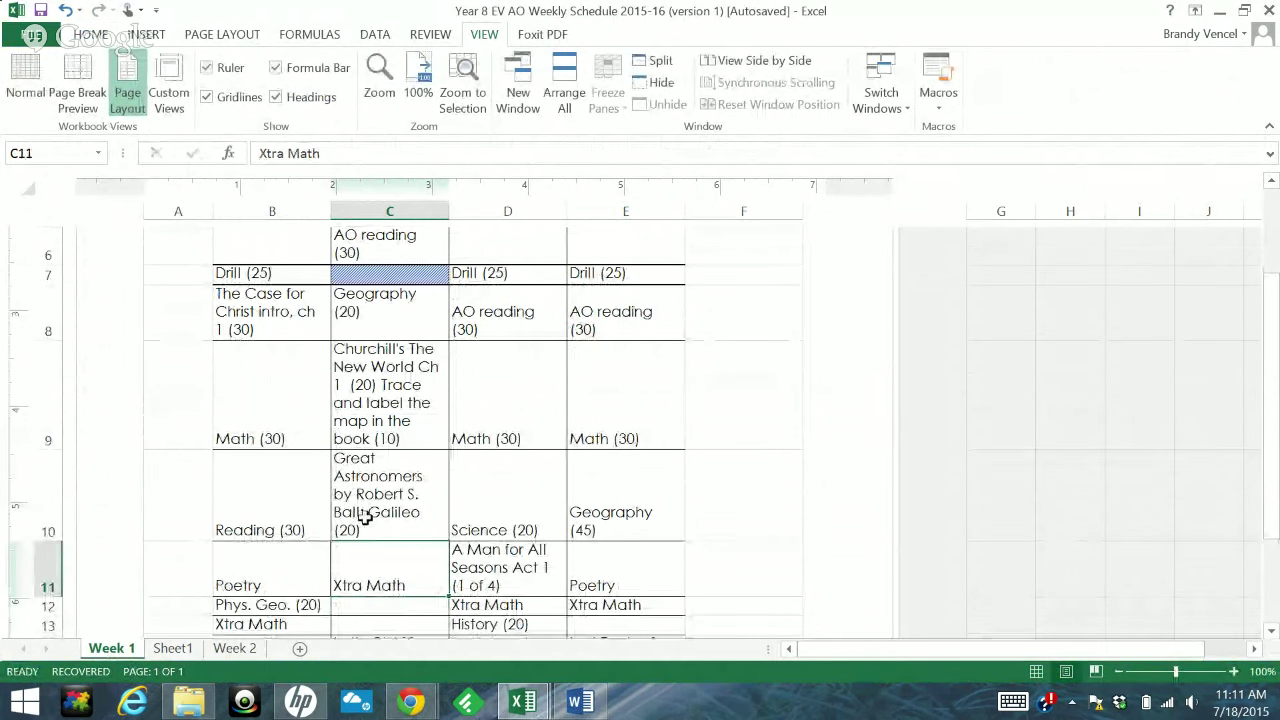
Return to the Word reading list and delete the leftover "(30 pgs; divide over Term 1 as desired)" line
{"action": "mouse_move", "coordinate": [521, 706]}
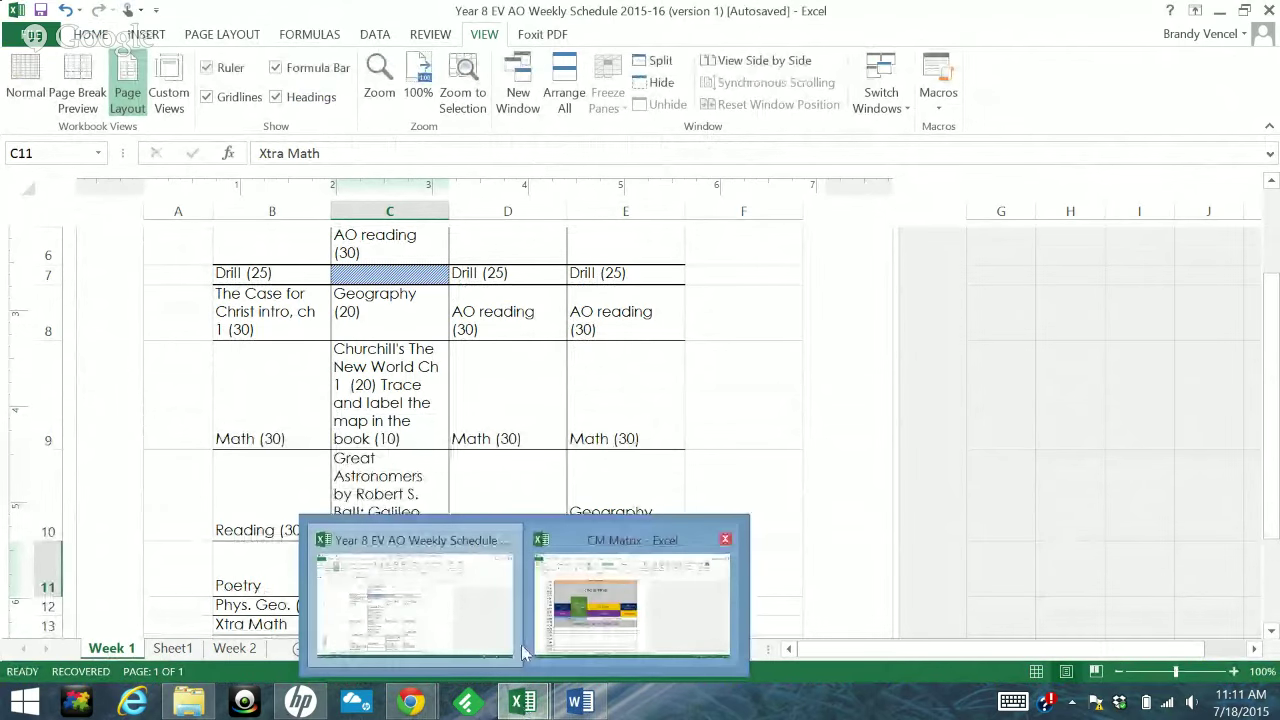
{"action": "left_click", "coordinate": [588, 706]}
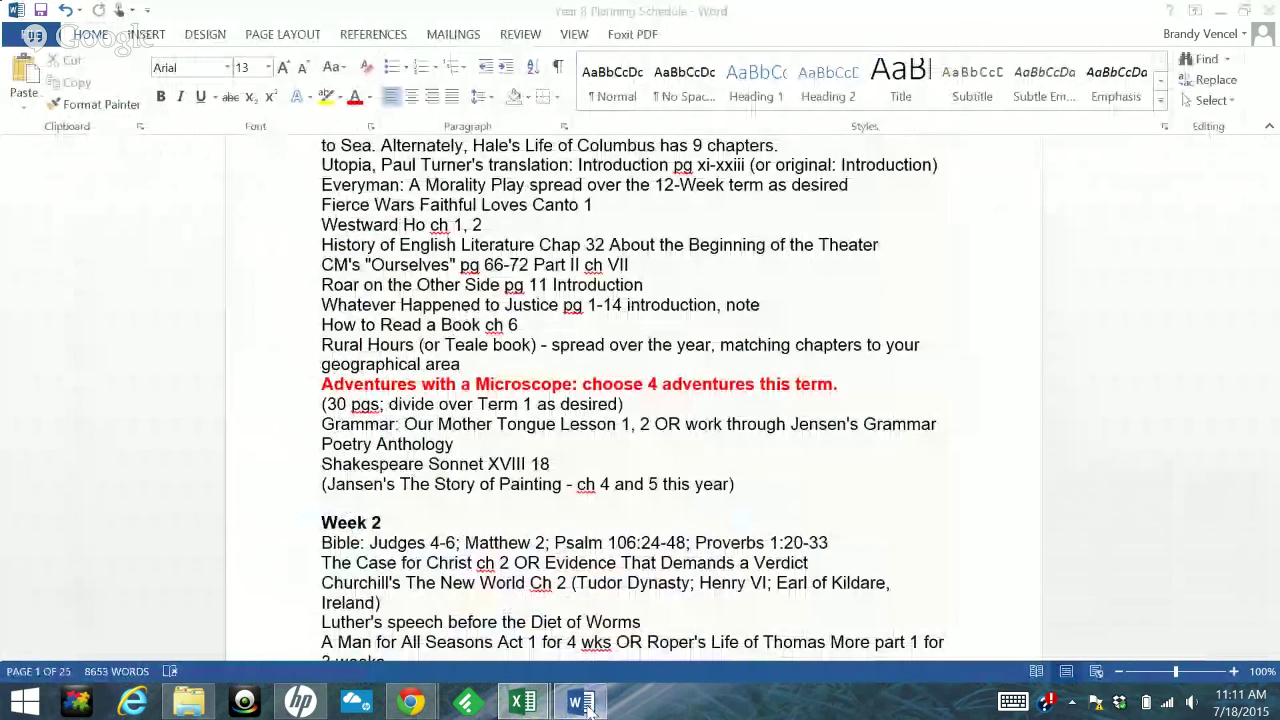
{"action": "left_click", "coordinate": [289, 419]}
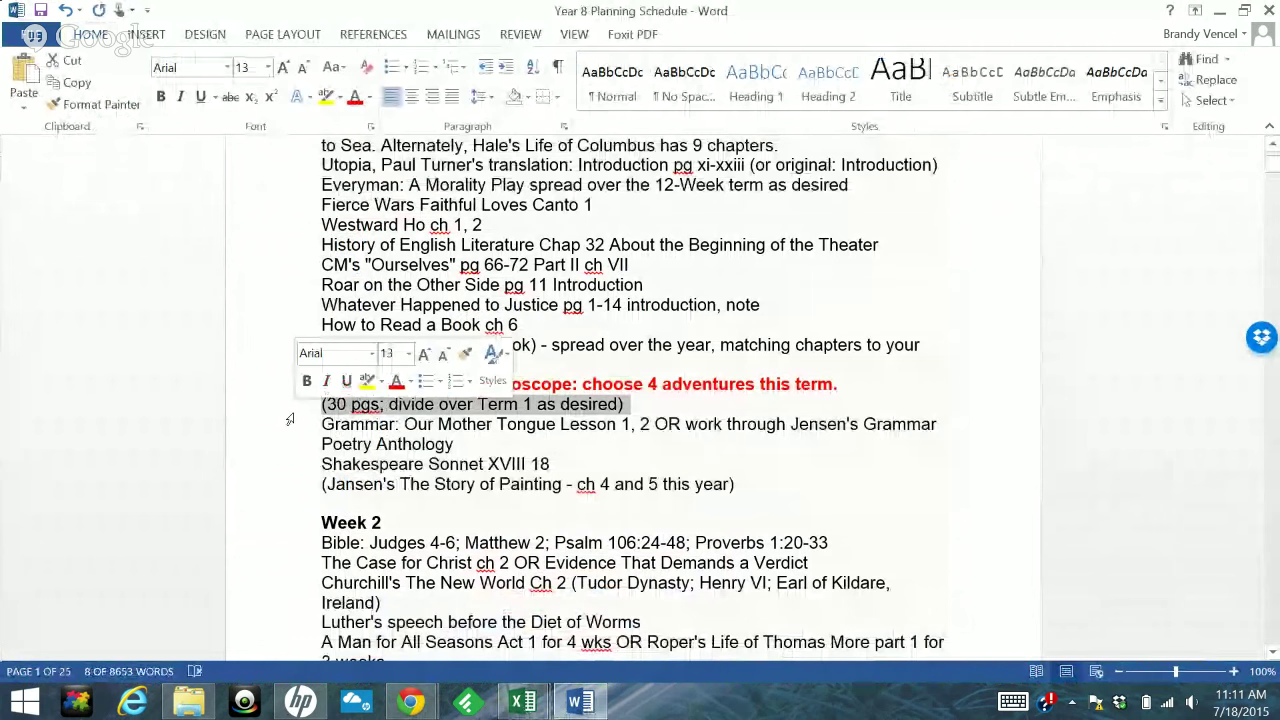
{"action": "key", "text": "Delete"}
Format the Week 1 Grammar and Poetry Anthology entries bold and red
{"action": "left_click", "coordinate": [289, 419]}
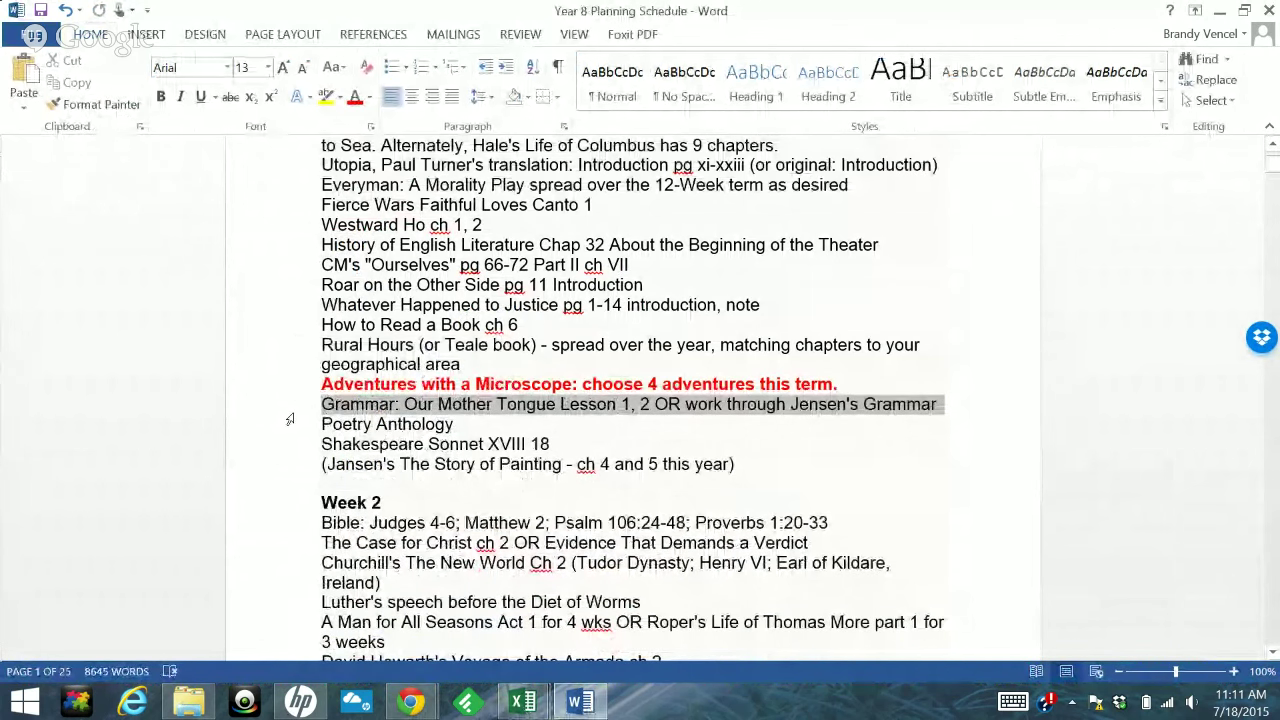
{"action": "left_click", "coordinate": [289, 422], "text": "shift"}
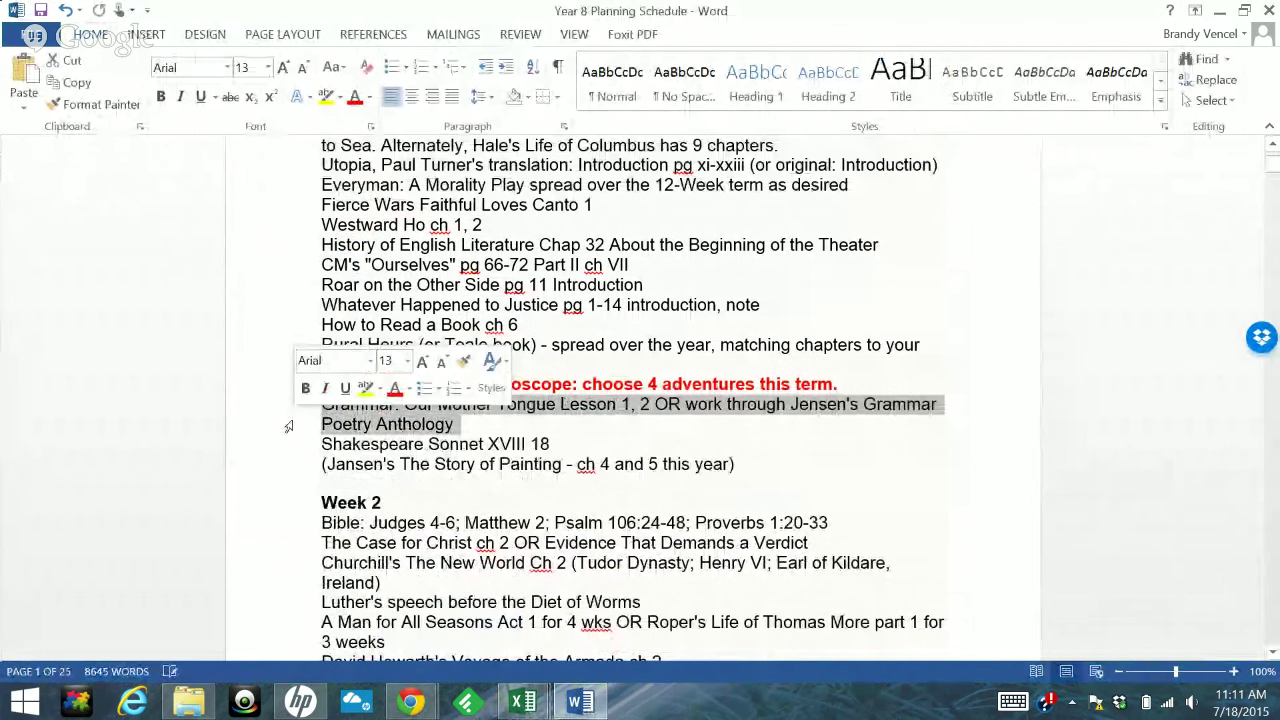
{"action": "left_click", "coordinate": [161, 96]}
{"action": "left_click", "coordinate": [354, 96]}
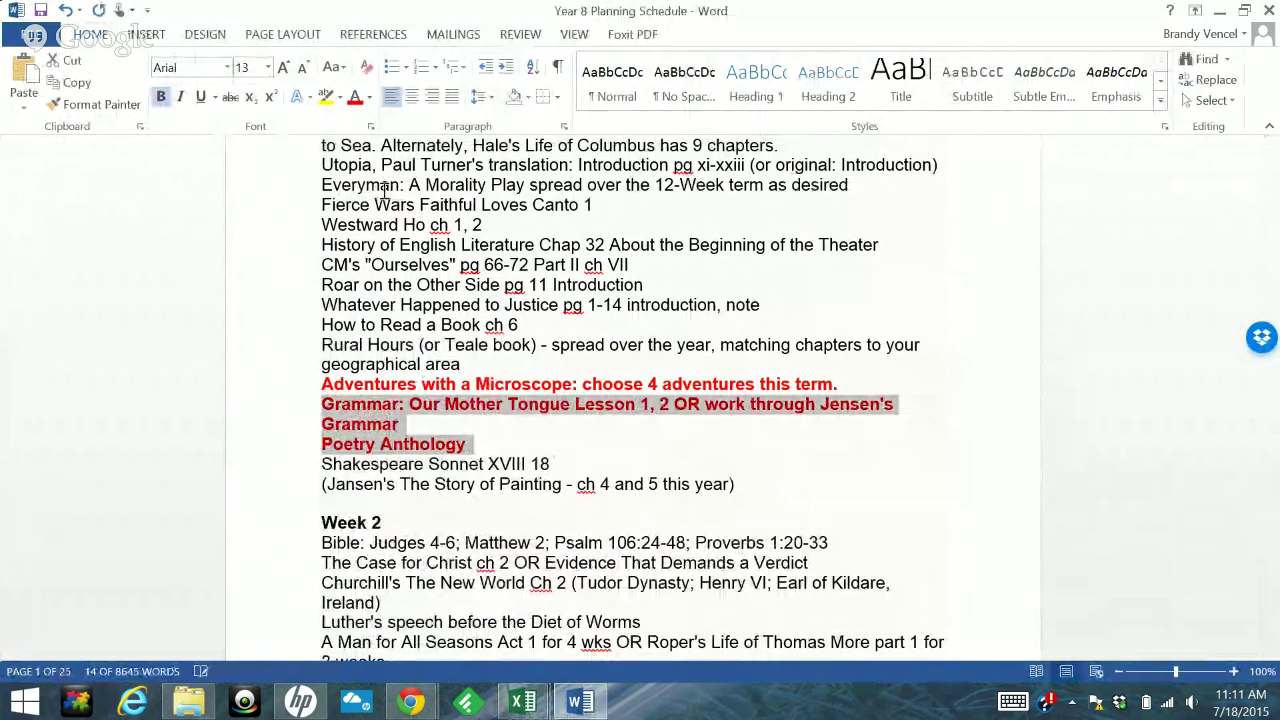
{"action": "left_click", "coordinate": [437, 303]}
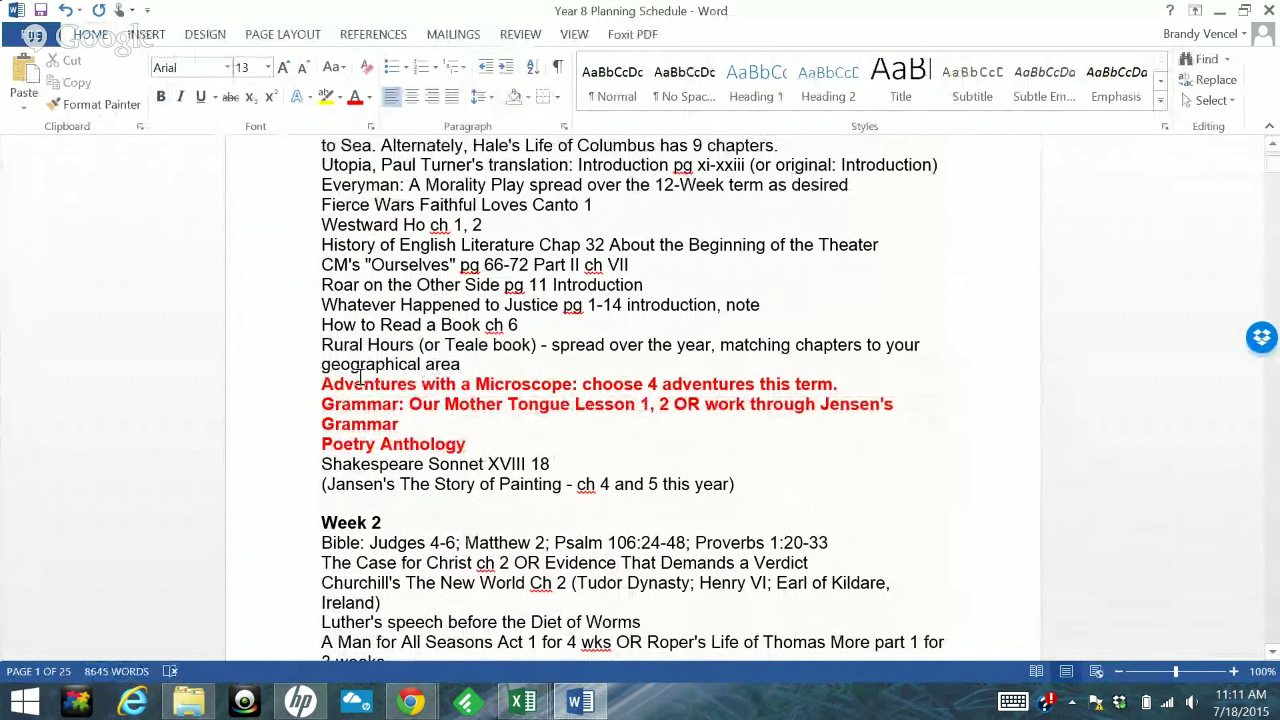
Delete the "How to Read a Book ch 6" line and cut "Fierce Wars Faithful Loves Canto 1" from the Week 1 readings
{"action": "left_click", "coordinate": [278, 332]}
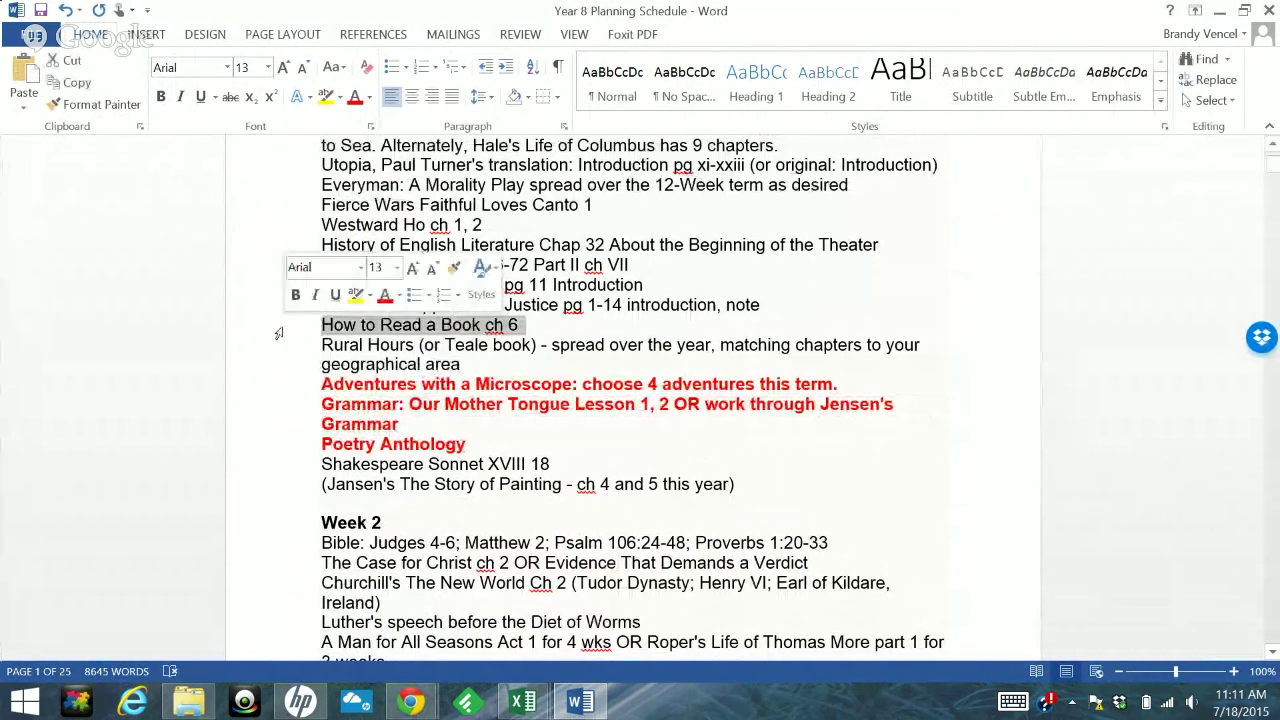
{"action": "key", "text": "Delete"}
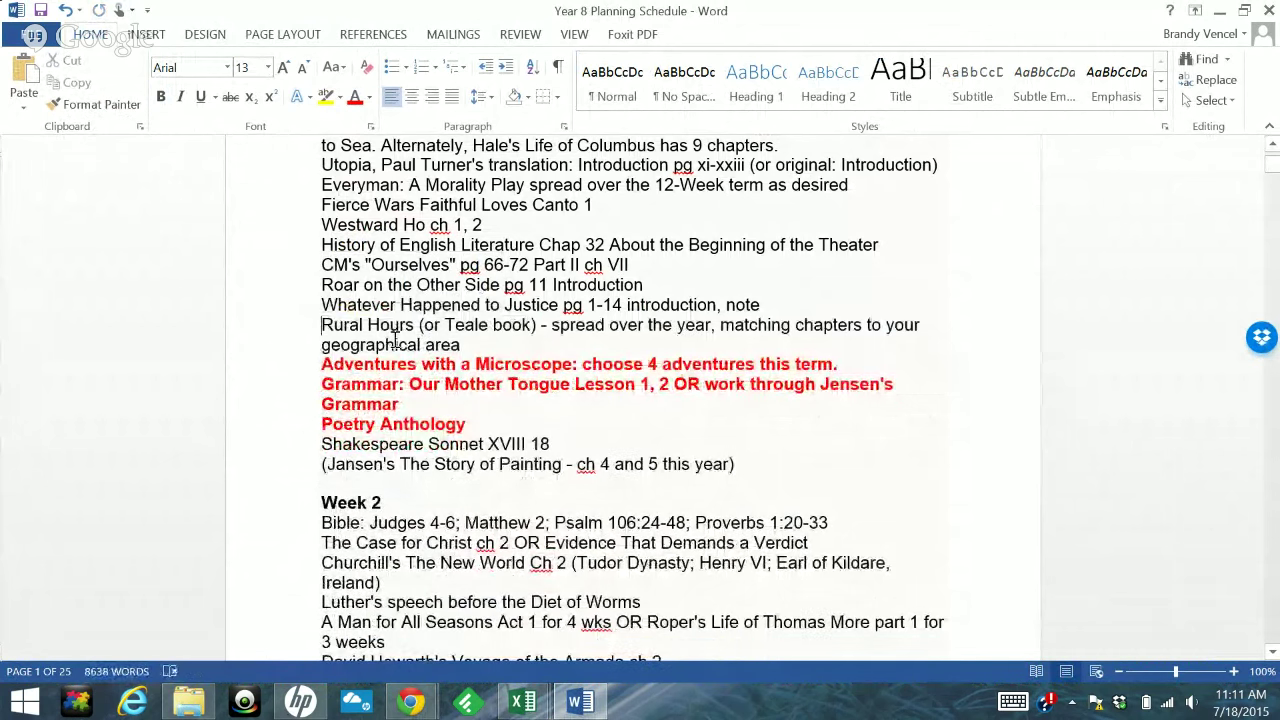
{"action": "scroll", "coordinate": [443, 350], "scroll_direction": "up", "scroll_amount": 1}
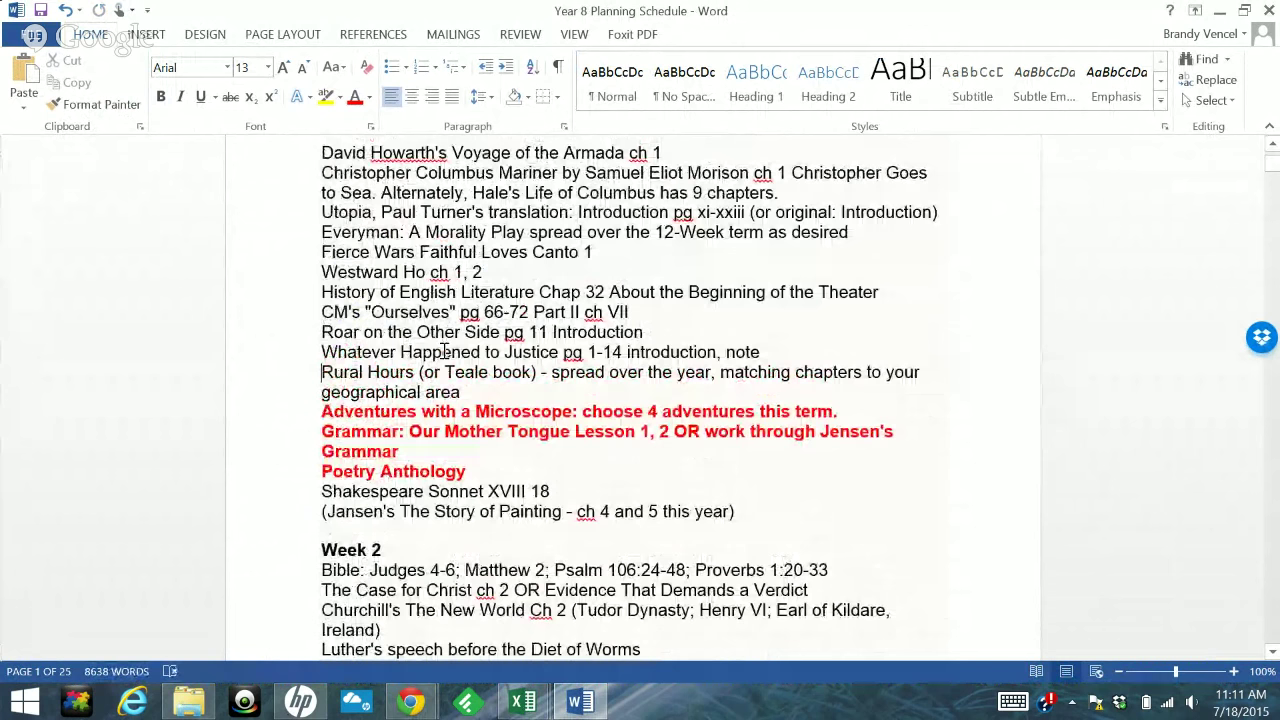
{"action": "scroll", "coordinate": [443, 350], "scroll_direction": "up", "scroll_amount": 2}
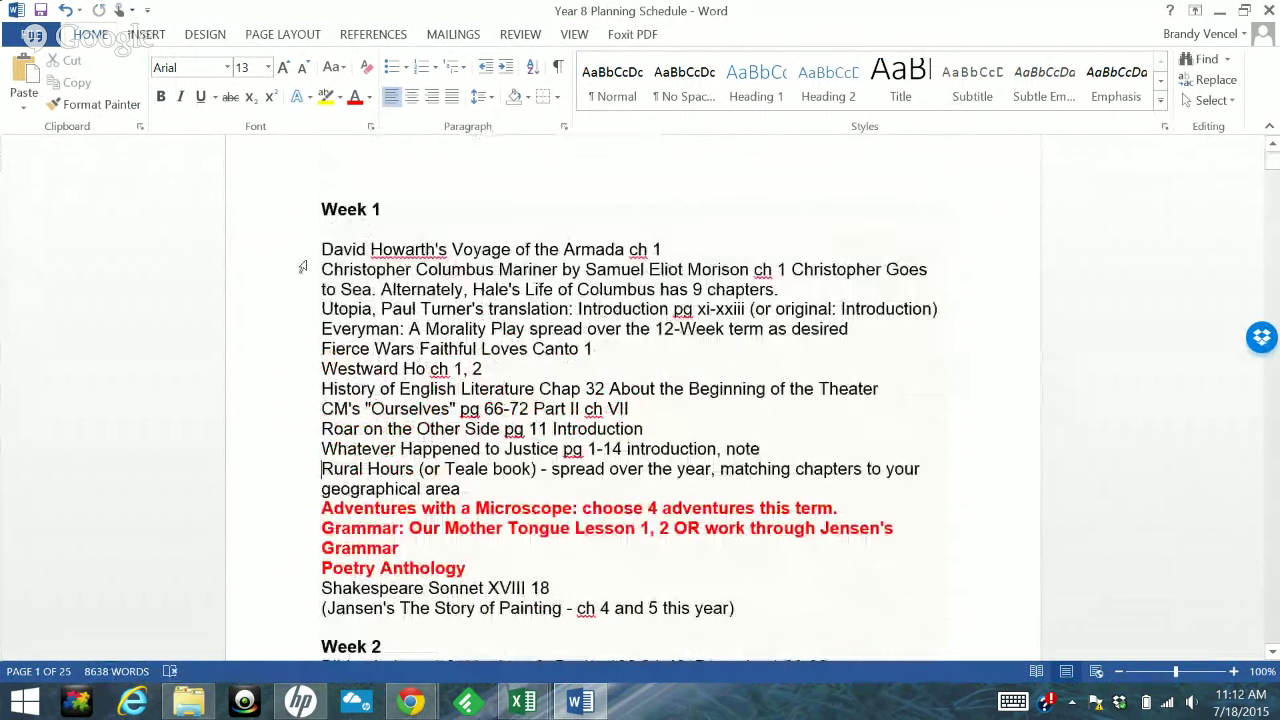
{"action": "left_click", "coordinate": [290, 354]}
{"action": "key", "text": "ctrl+c"}
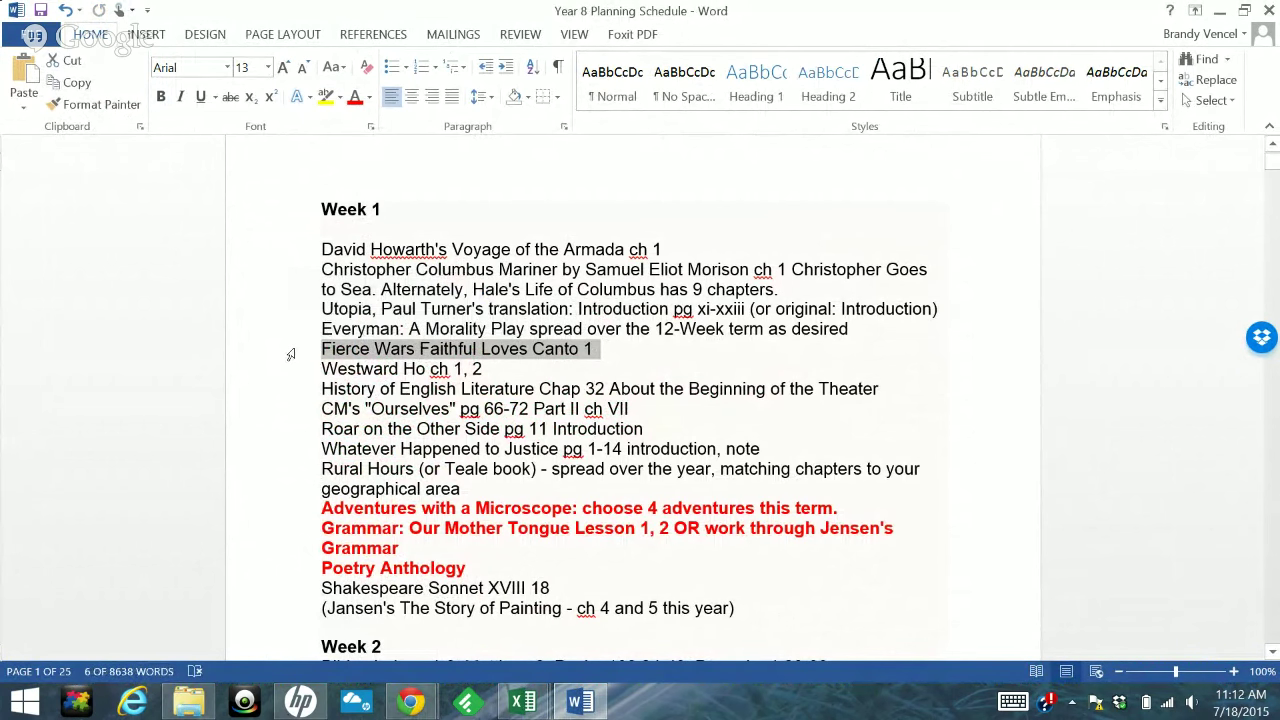
{"action": "key", "text": "Delete"}
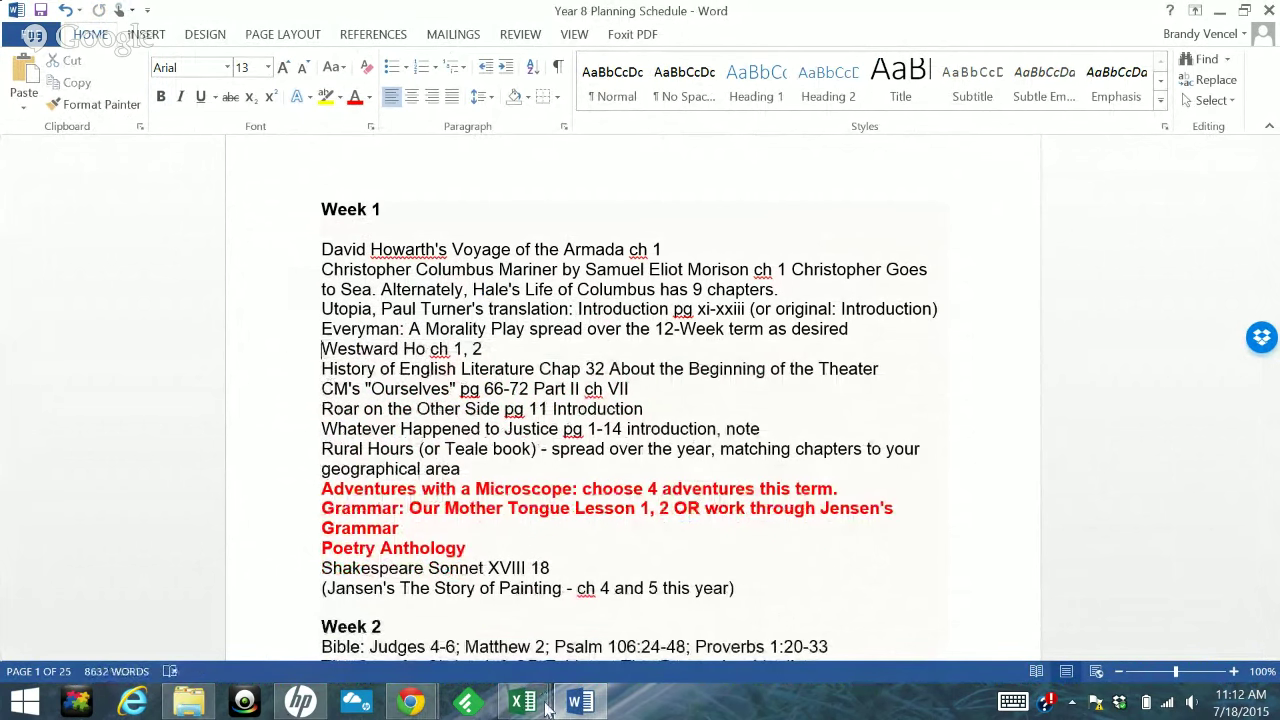
In the Excel schedule, replace "Poetry" in B11 with the cut "Fierce Wars Faithful Loves Canto 1" reading
{"action": "left_click", "coordinate": [546, 706]}
{"action": "left_click", "coordinate": [465, 620]}
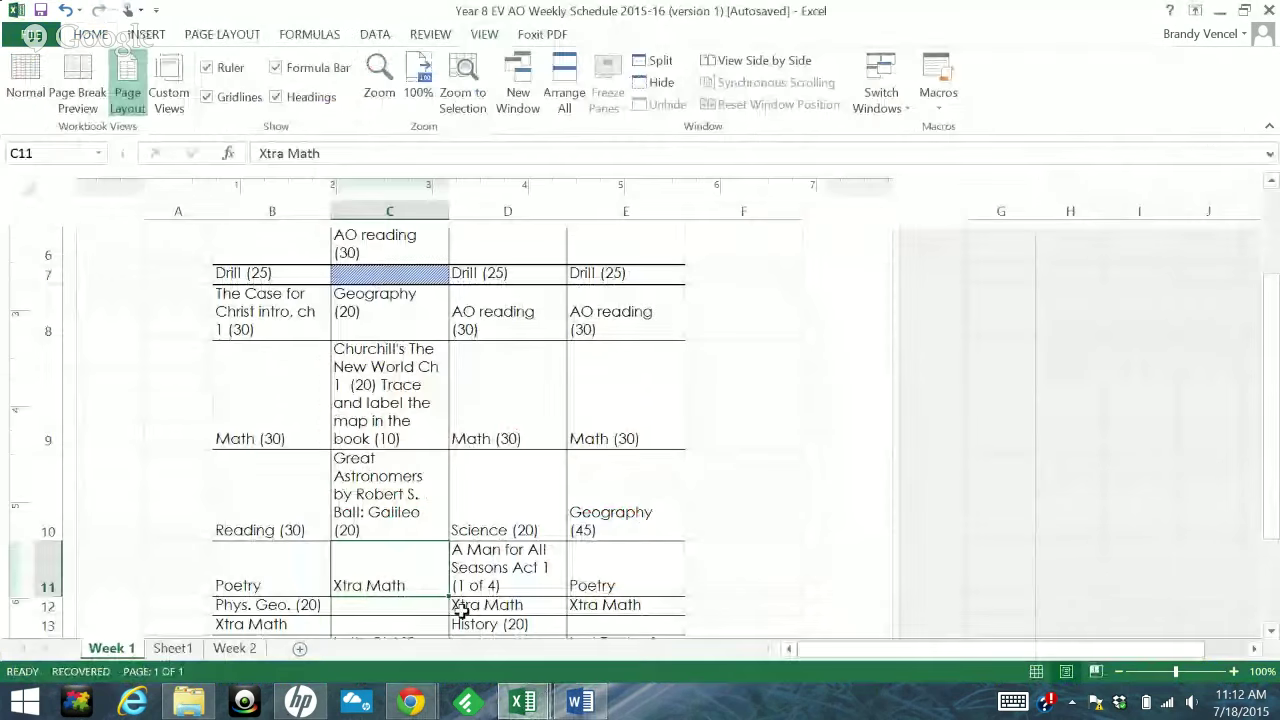
{"action": "double_click", "coordinate": [270, 586]}
{"action": "left_click_drag", "start_coordinate": [270, 586], "coordinate": [215, 587]}
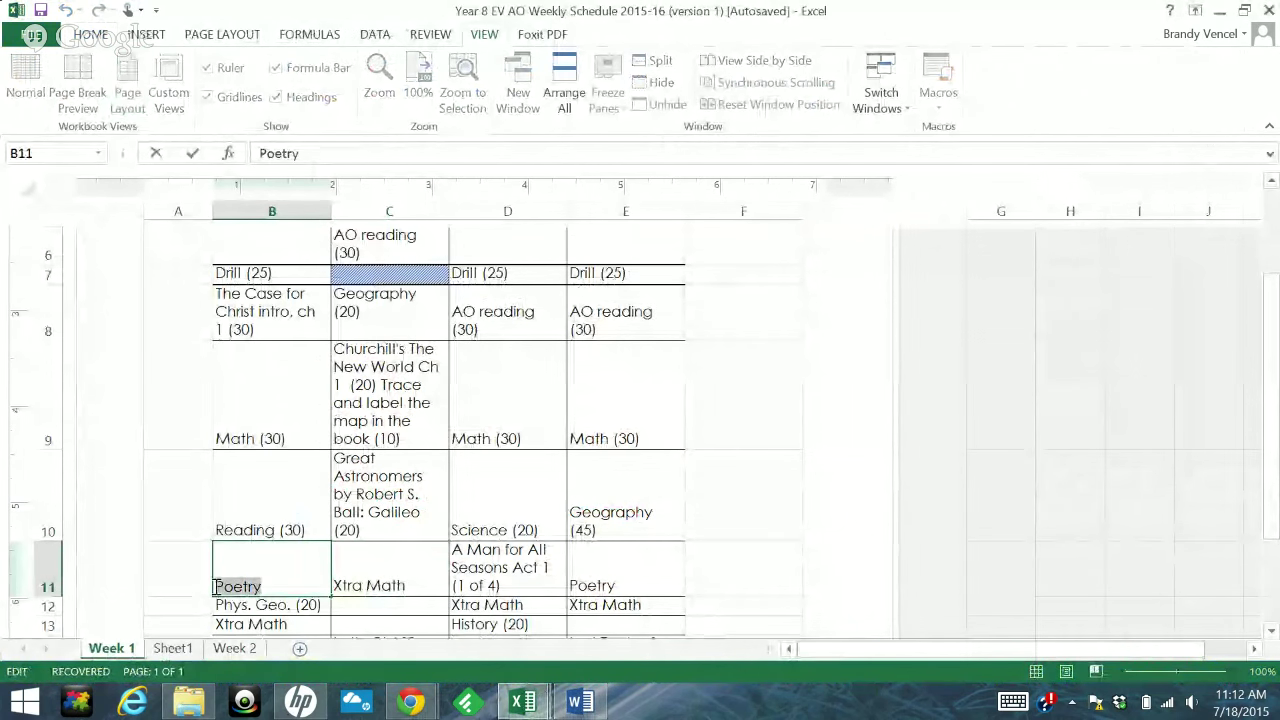
{"action": "key", "text": "ctrl+v"}
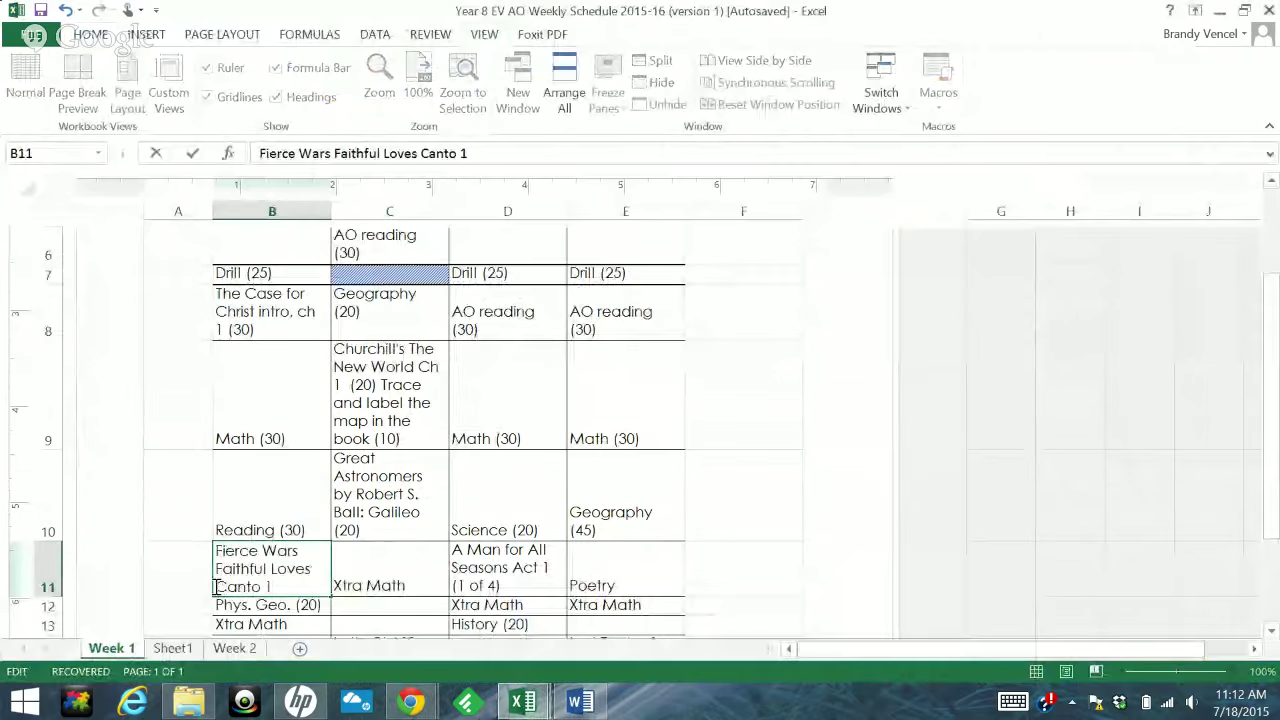
{"action": "key", "text": "Return"}
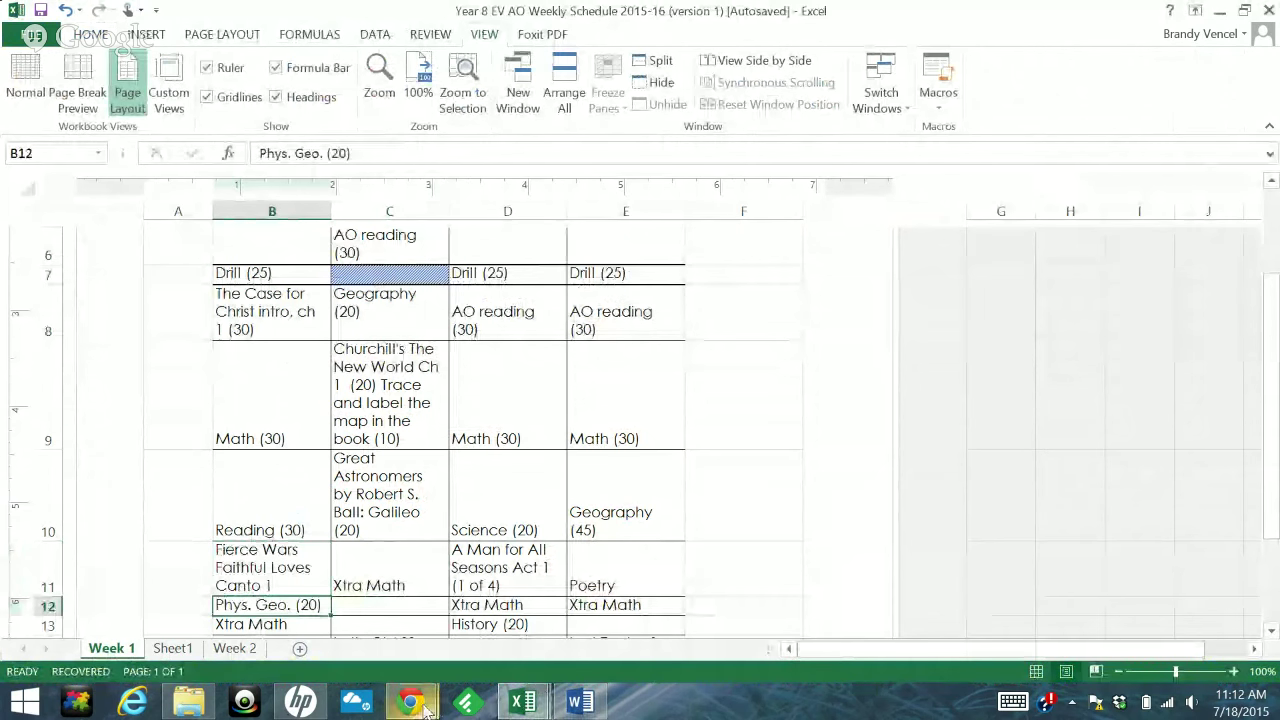
Return to the Word reading list and cut "Shakespeare Sonnet XVIII 18" from the Week 1 readings
{"action": "mouse_move", "coordinate": [518, 703]}
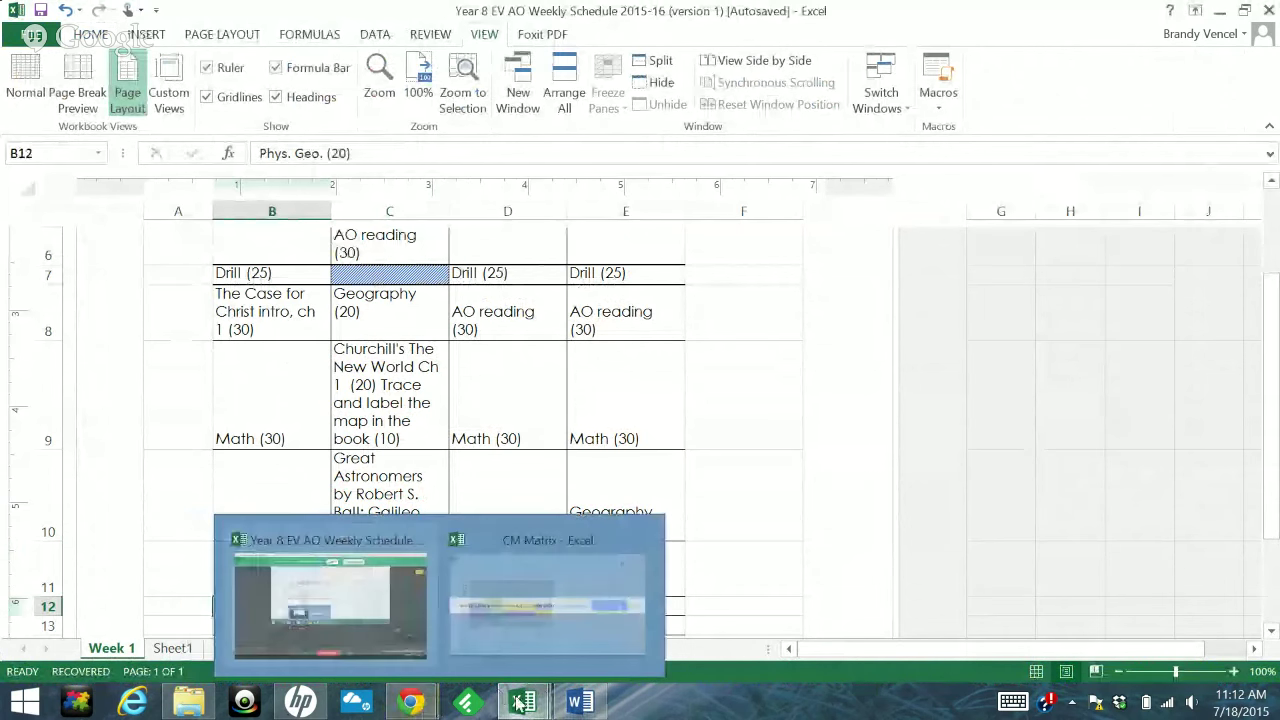
{"action": "left_click", "coordinate": [583, 706]}
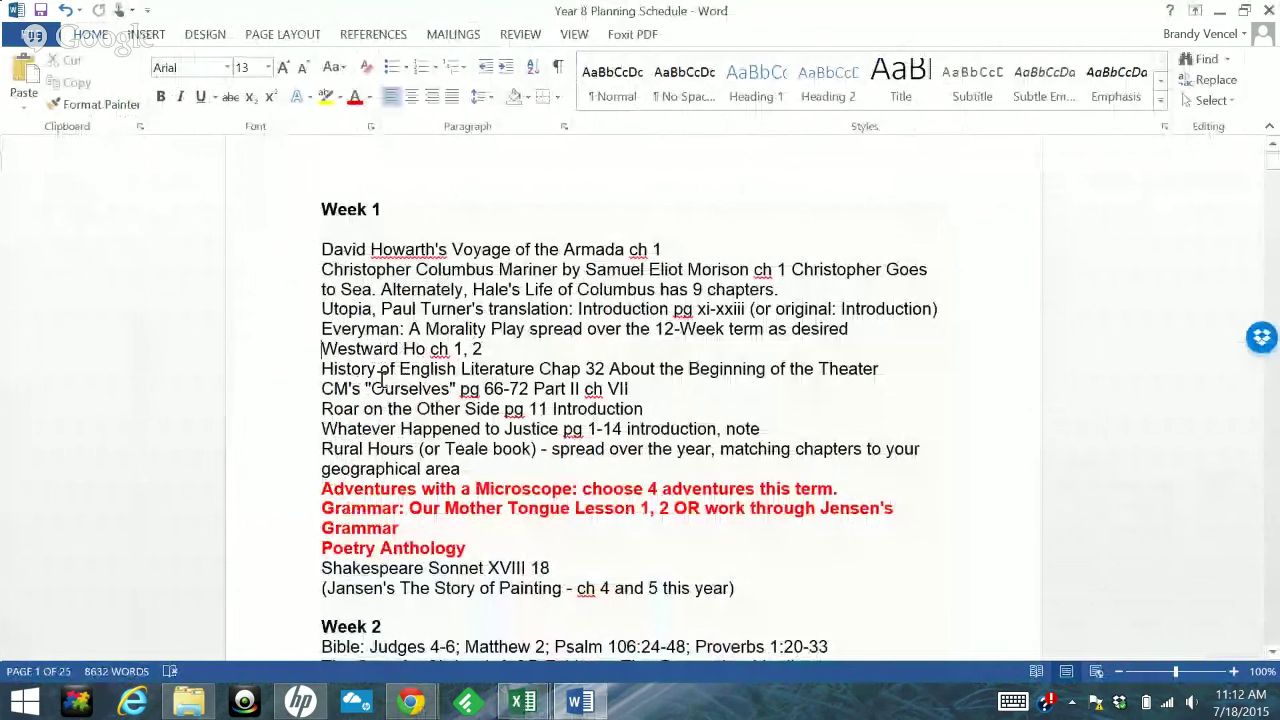
{"action": "scroll", "coordinate": [381, 378], "scroll_direction": "down", "scroll_amount": 1}
{"action": "left_click", "coordinate": [290, 521]}
{"action": "key", "text": "ctrl+c"}
{"action": "key", "text": "Delete"}
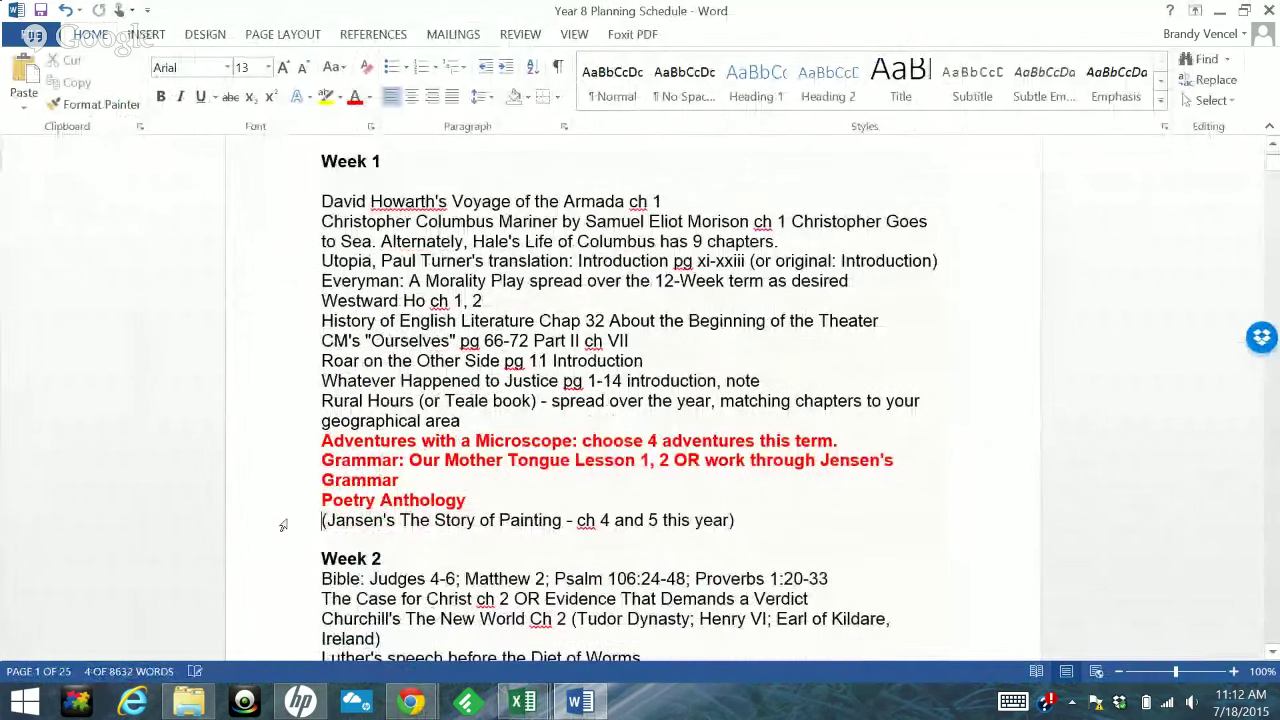
Switch to the Excel weekly schedule and fill Thursday's cell E11 with the cut "Shakespeare Sonnet XVIII 18" reading
{"action": "mouse_move", "coordinate": [533, 705]}
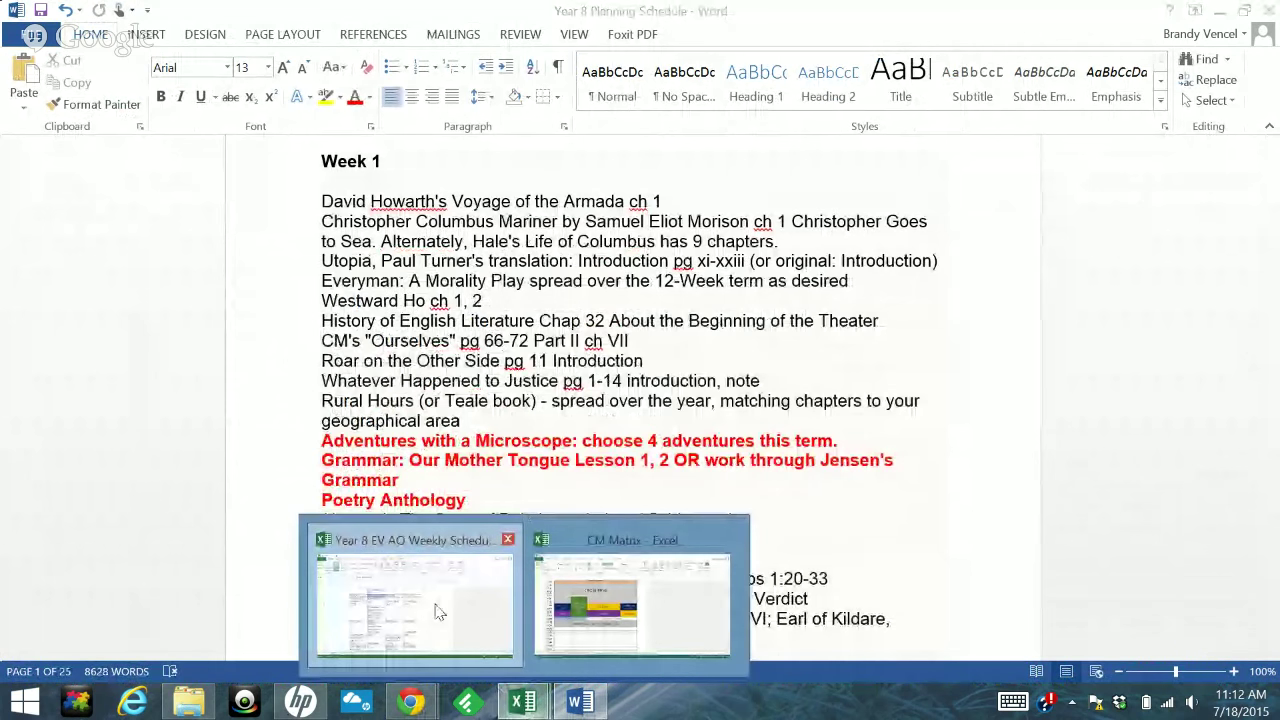
{"action": "left_click", "coordinate": [466, 612]}
{"action": "left_click", "coordinate": [592, 585]}
{"action": "double_click", "coordinate": [592, 585]}
{"action": "key", "text": "ctrl+v"}
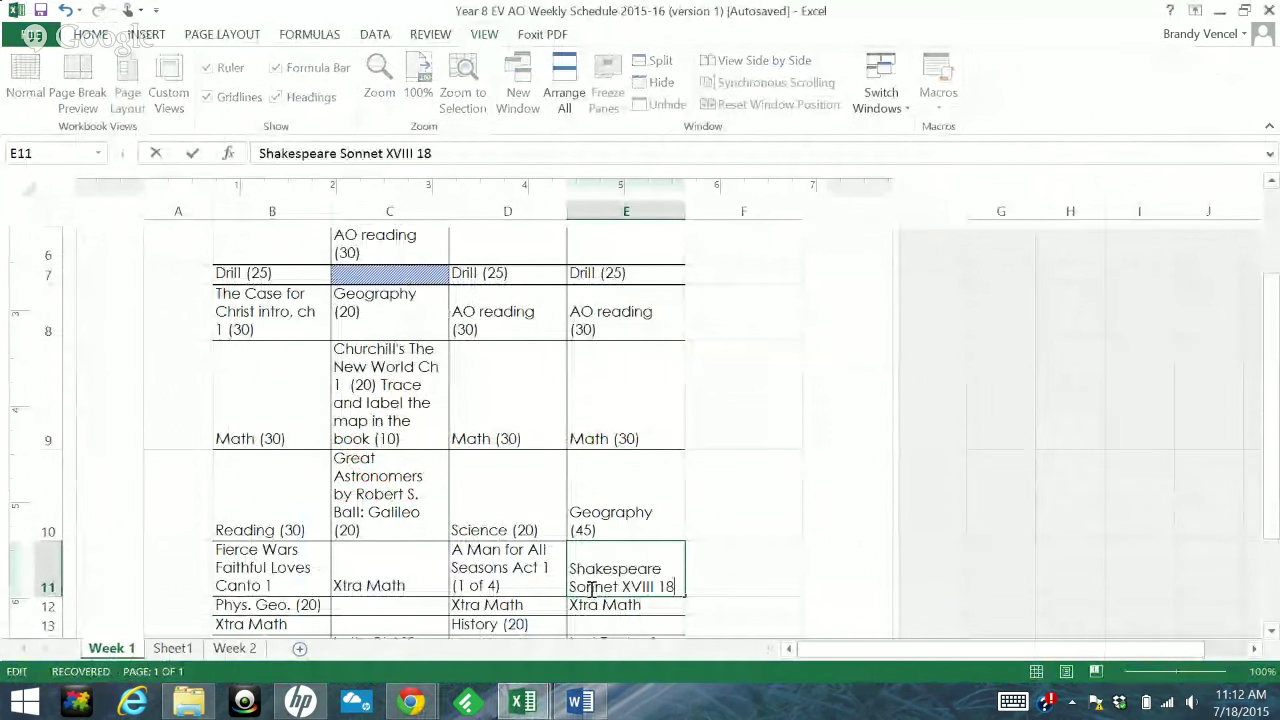
{"action": "key", "text": "Return"}
{"action": "key", "text": "Return"}
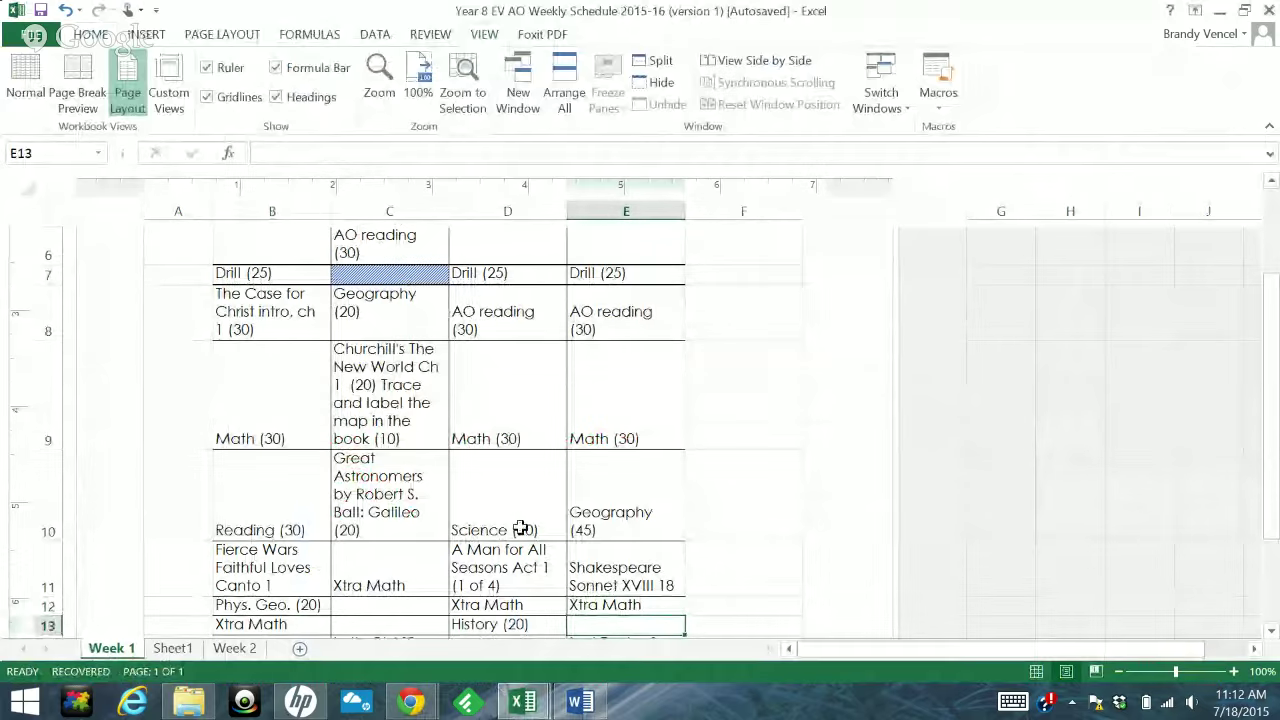
Review the Week 1 schedule for open reading slots, then switch to the Word reading list and examine the "Westward Ho" entry
{"action": "scroll", "coordinate": [400, 517], "scroll_direction": "up", "scroll_amount": 2}
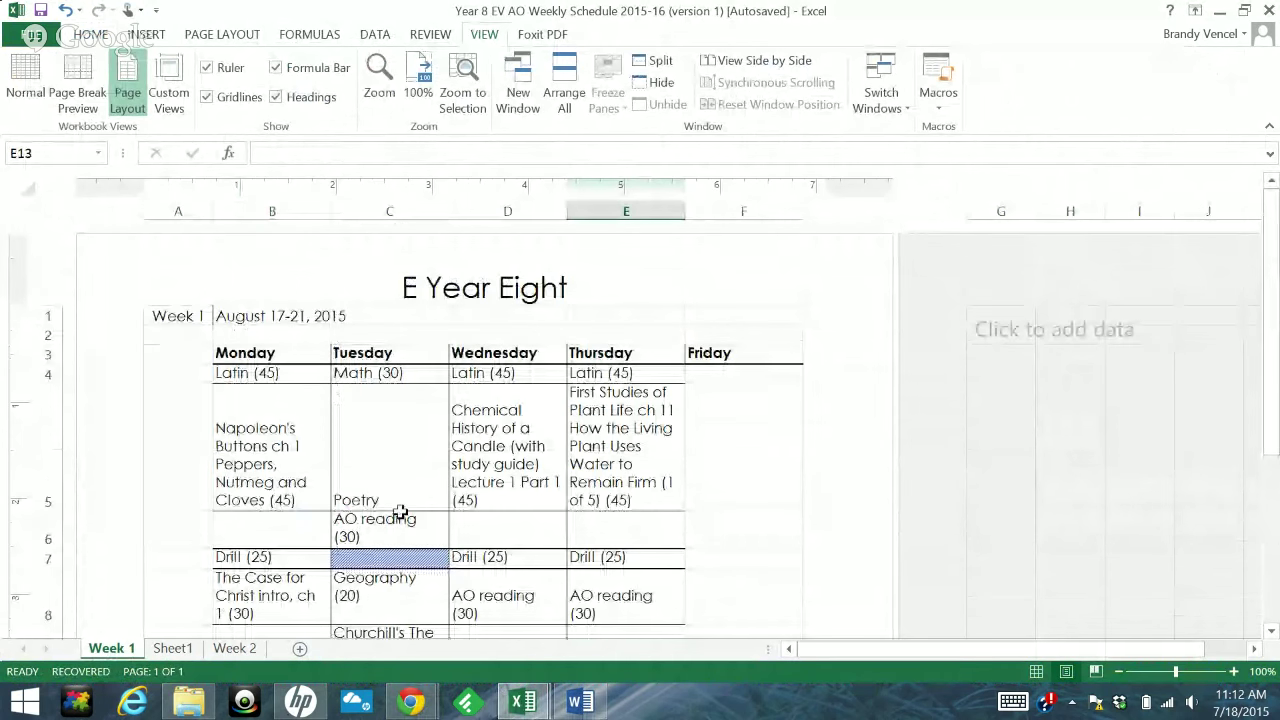
{"action": "scroll", "coordinate": [390, 490], "scroll_direction": "down", "scroll_amount": 1}
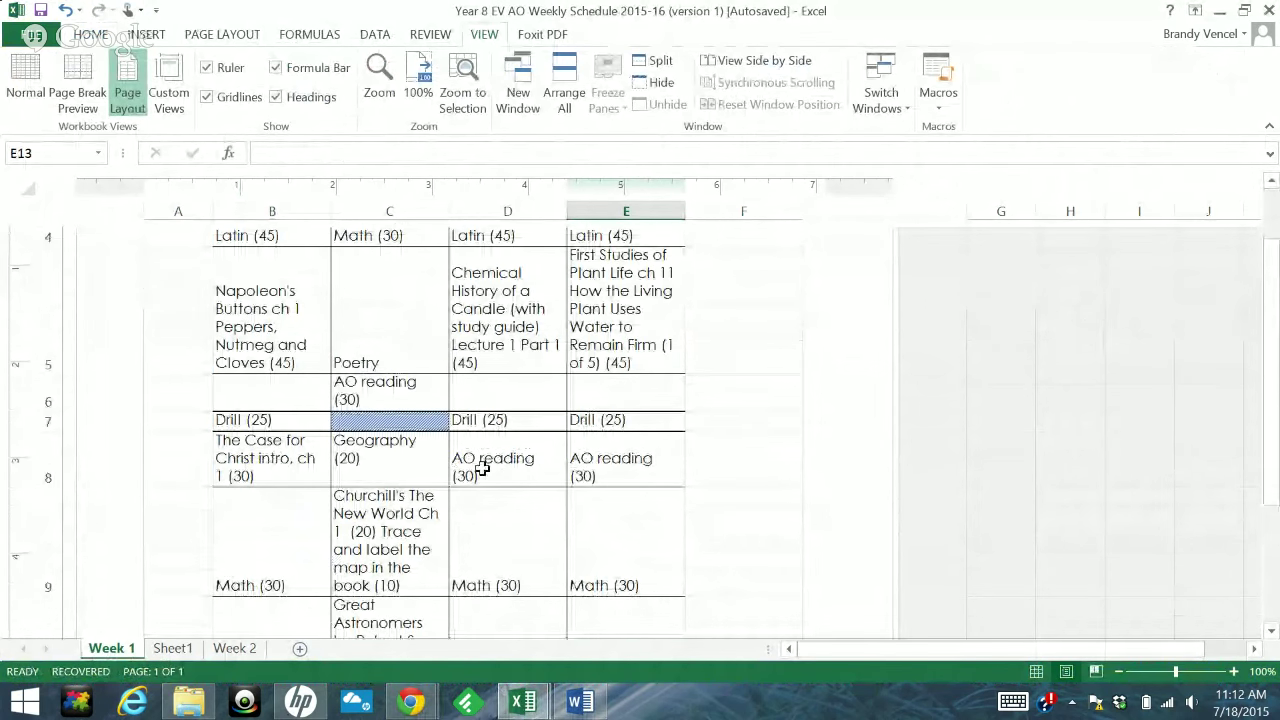
{"action": "scroll", "coordinate": [300, 492], "scroll_direction": "down", "scroll_amount": 1}
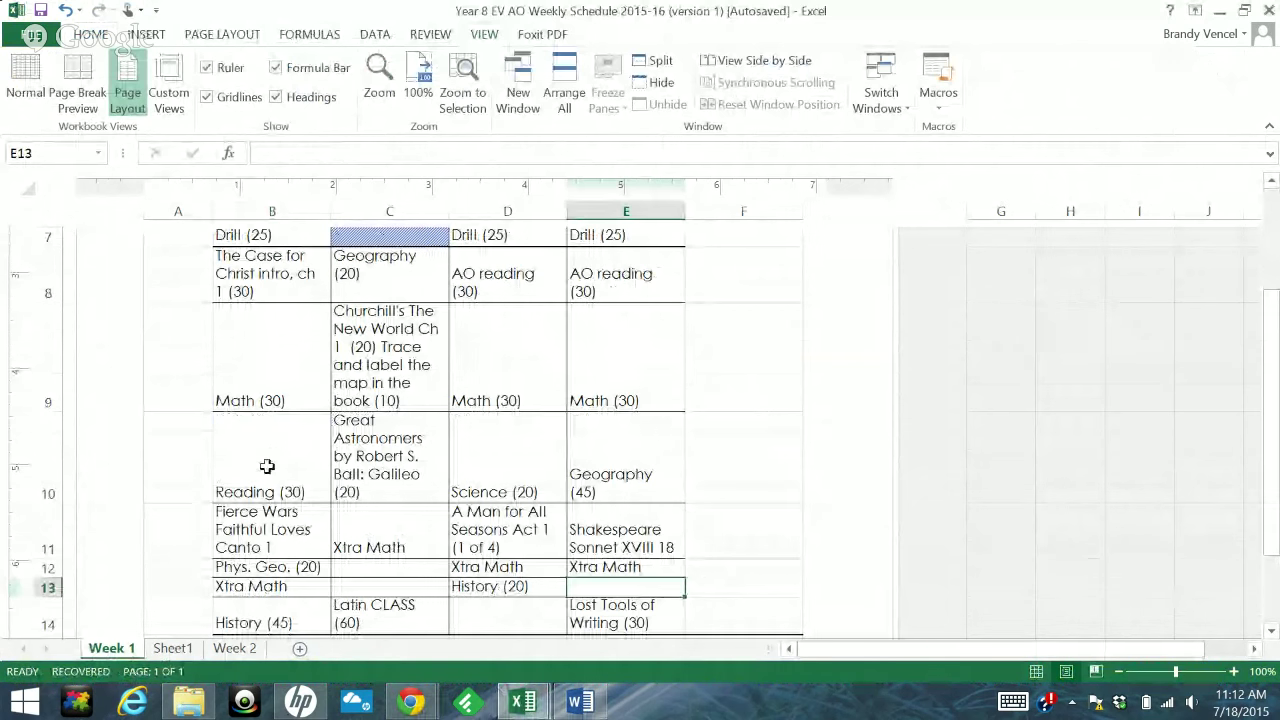
{"action": "left_click", "coordinate": [266, 465]}
{"action": "left_click", "coordinate": [614, 278]}
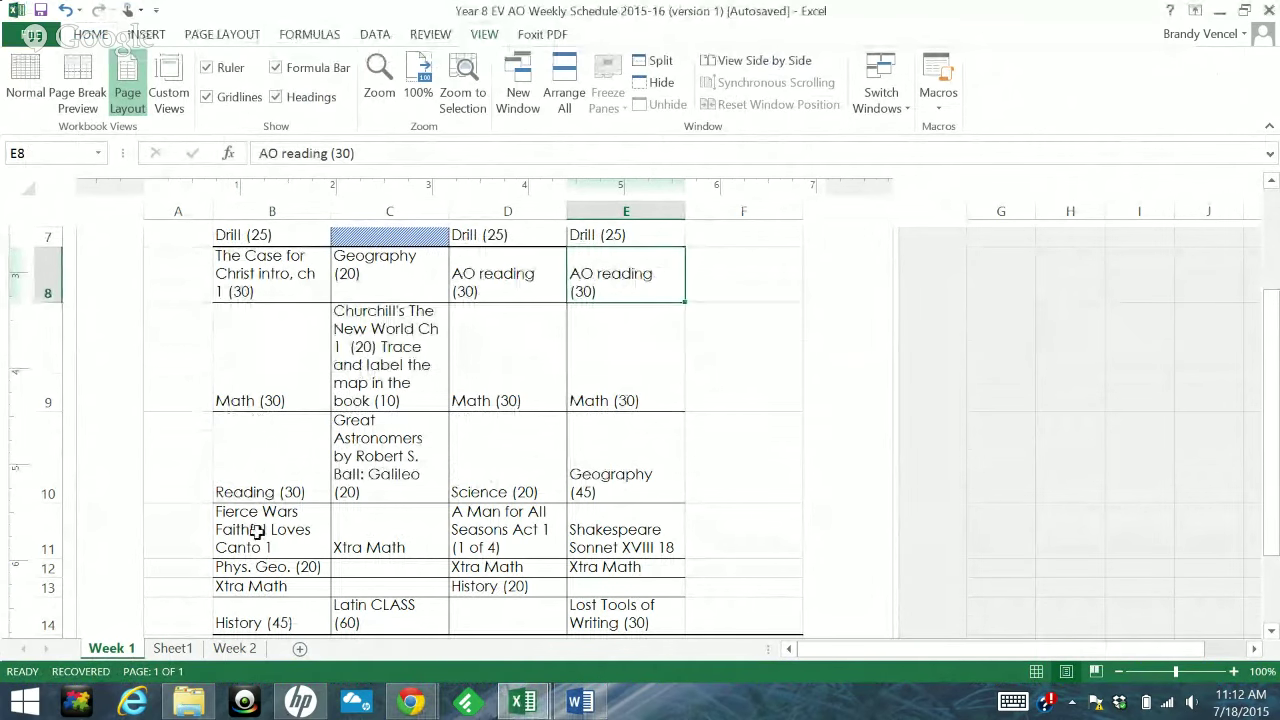
{"action": "left_click", "coordinate": [579, 703]}
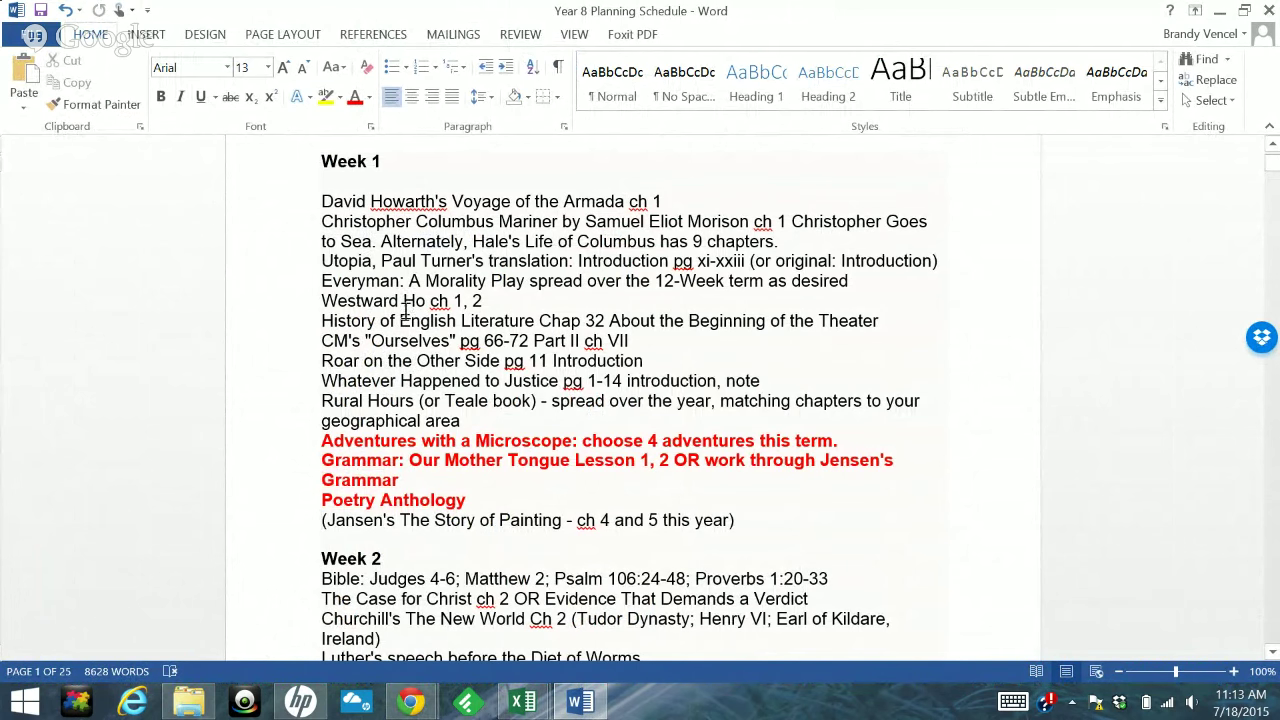
{"action": "left_click_drag", "start_coordinate": [459, 302], "coordinate": [338, 296]}
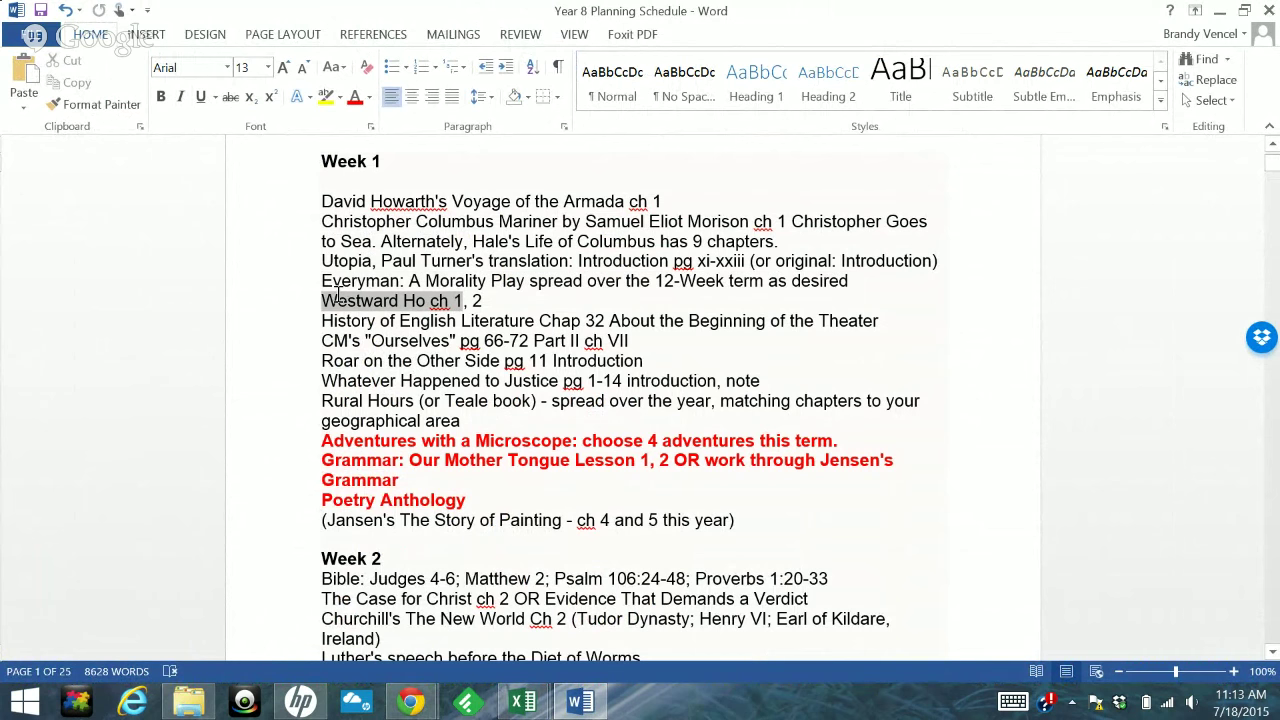
{"action": "left_click", "coordinate": [414, 361]}
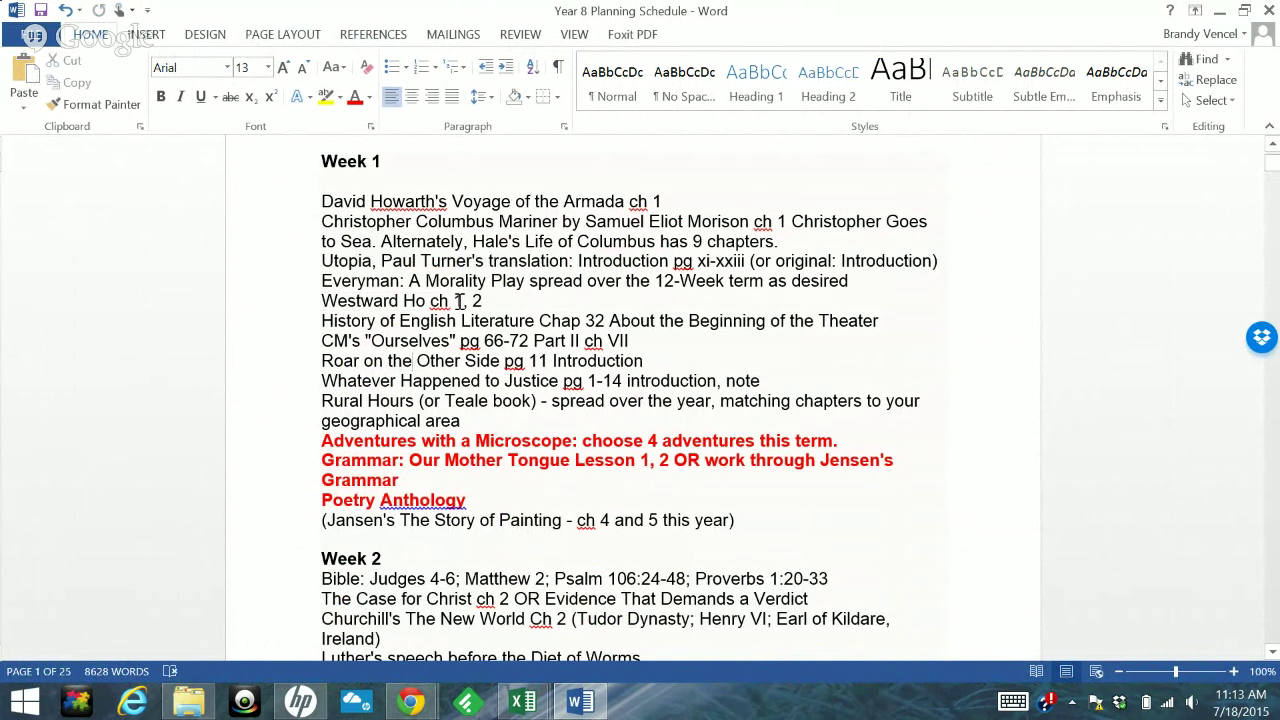
{"action": "left_click_drag", "start_coordinate": [459, 301], "coordinate": [315, 302]}
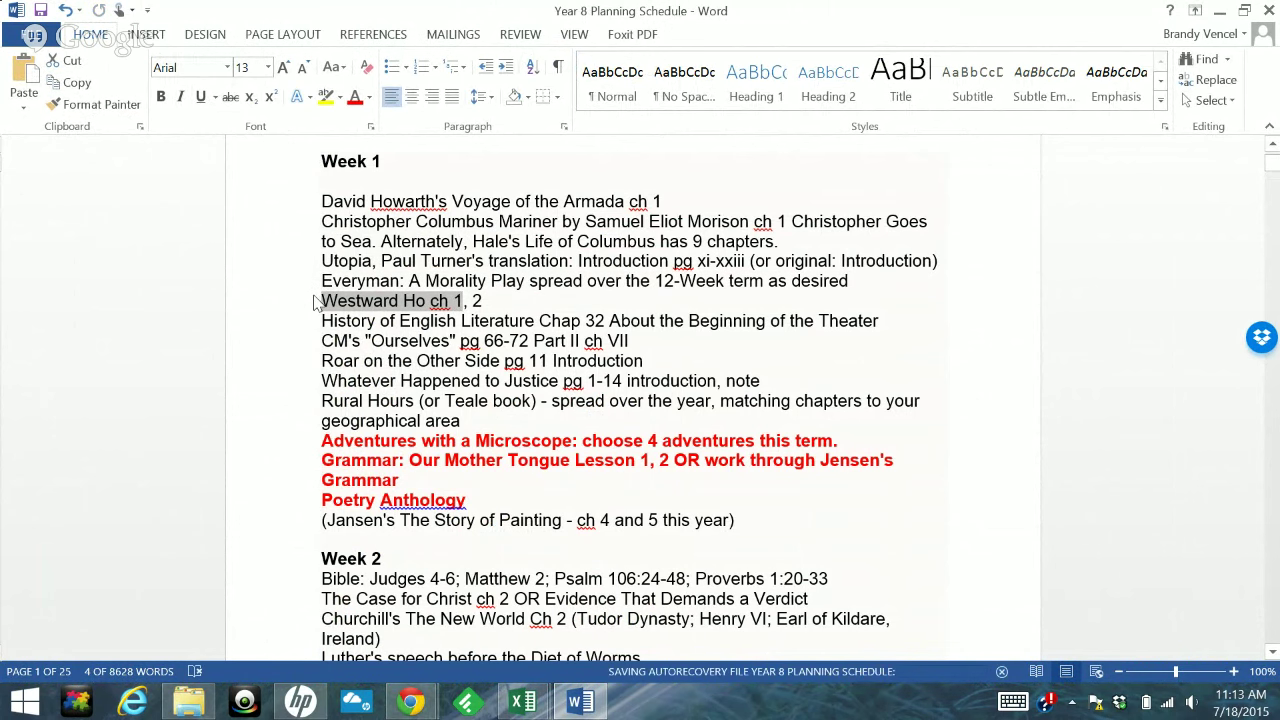
{"action": "left_click", "coordinate": [351, 258]}
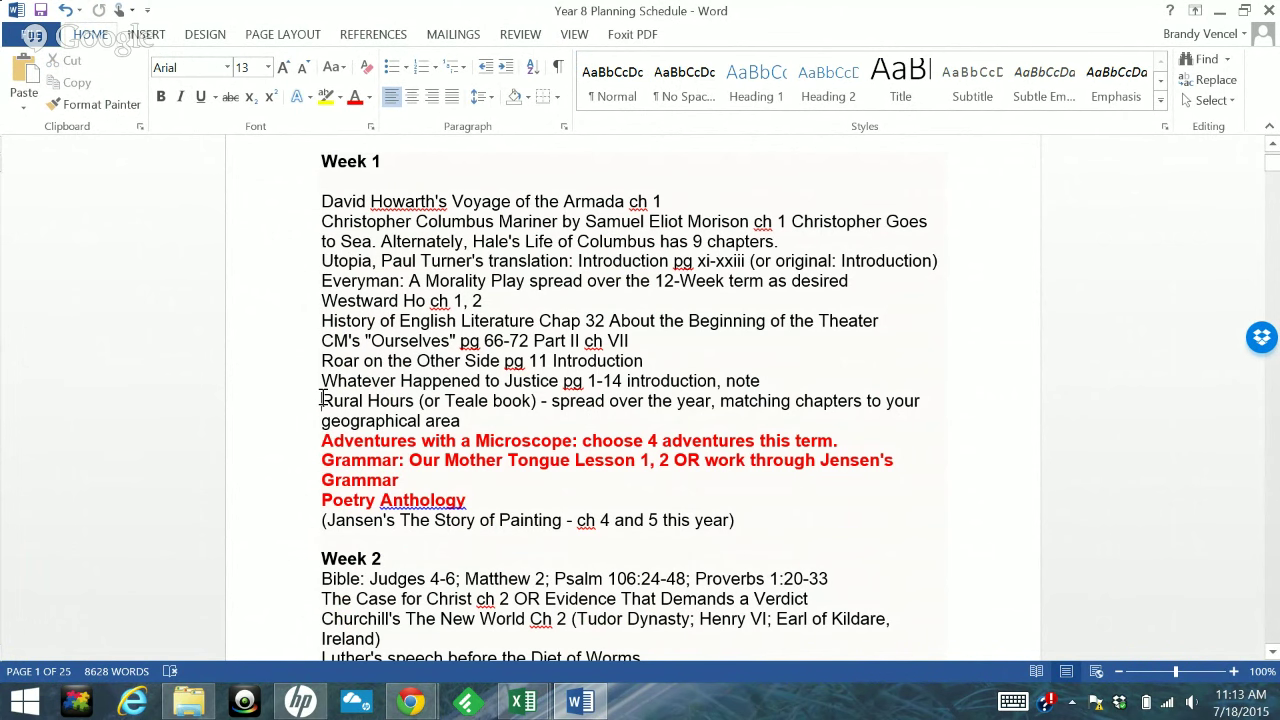
Copy "Rural Hours" from the reading list and replace "Geography" with it in cell C8 of the Excel schedule, keeping (20)
{"action": "left_click_drag", "start_coordinate": [322, 400], "coordinate": [413, 404]}
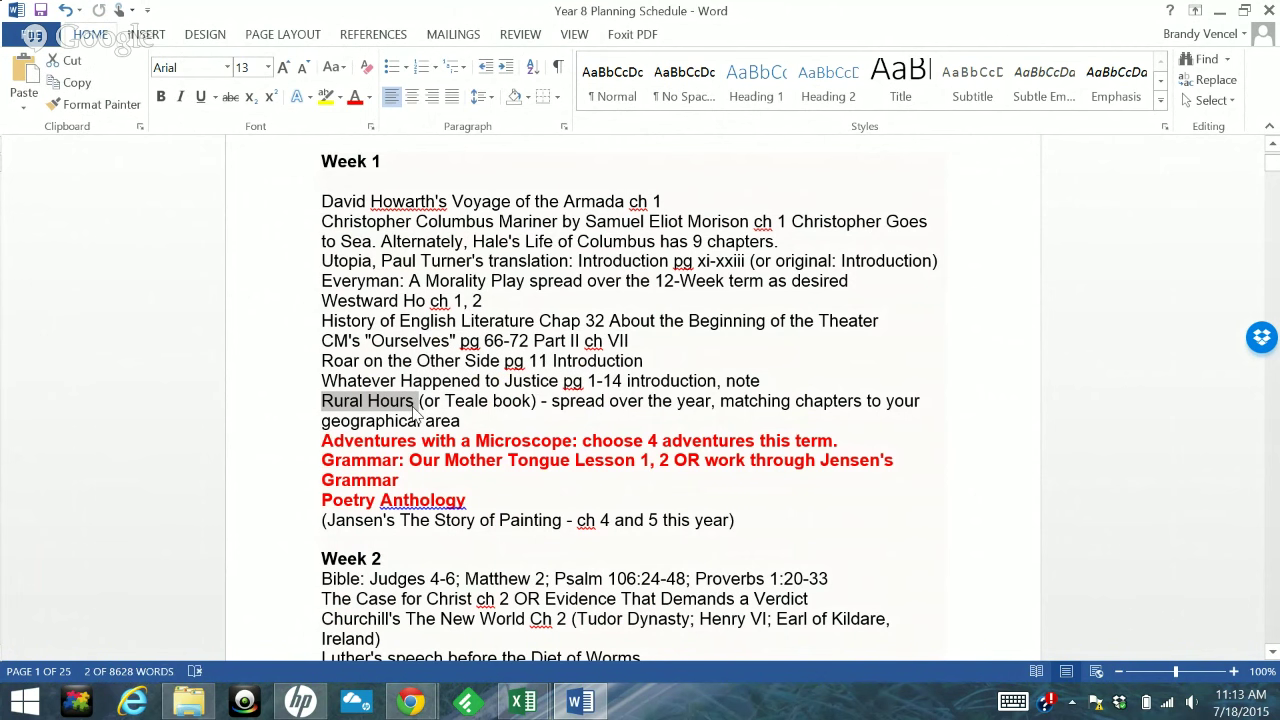
{"action": "left_click", "coordinate": [523, 703]}
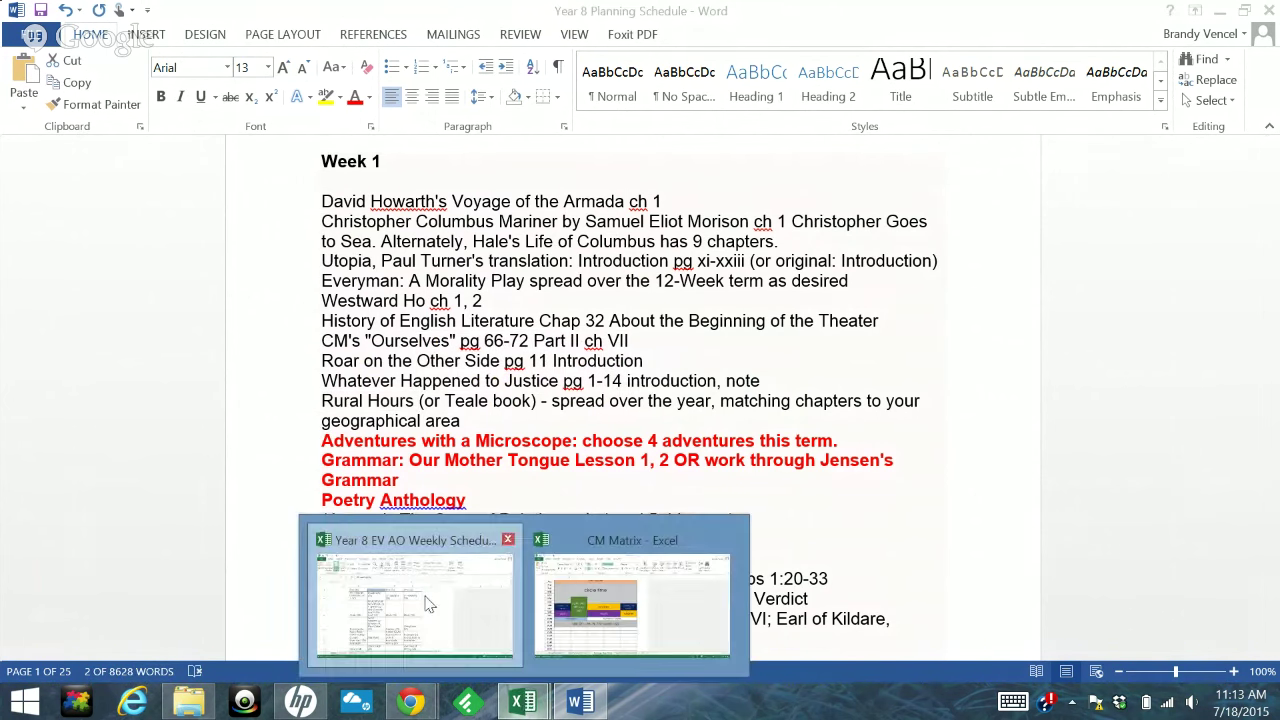
{"action": "left_click", "coordinate": [425, 603]}
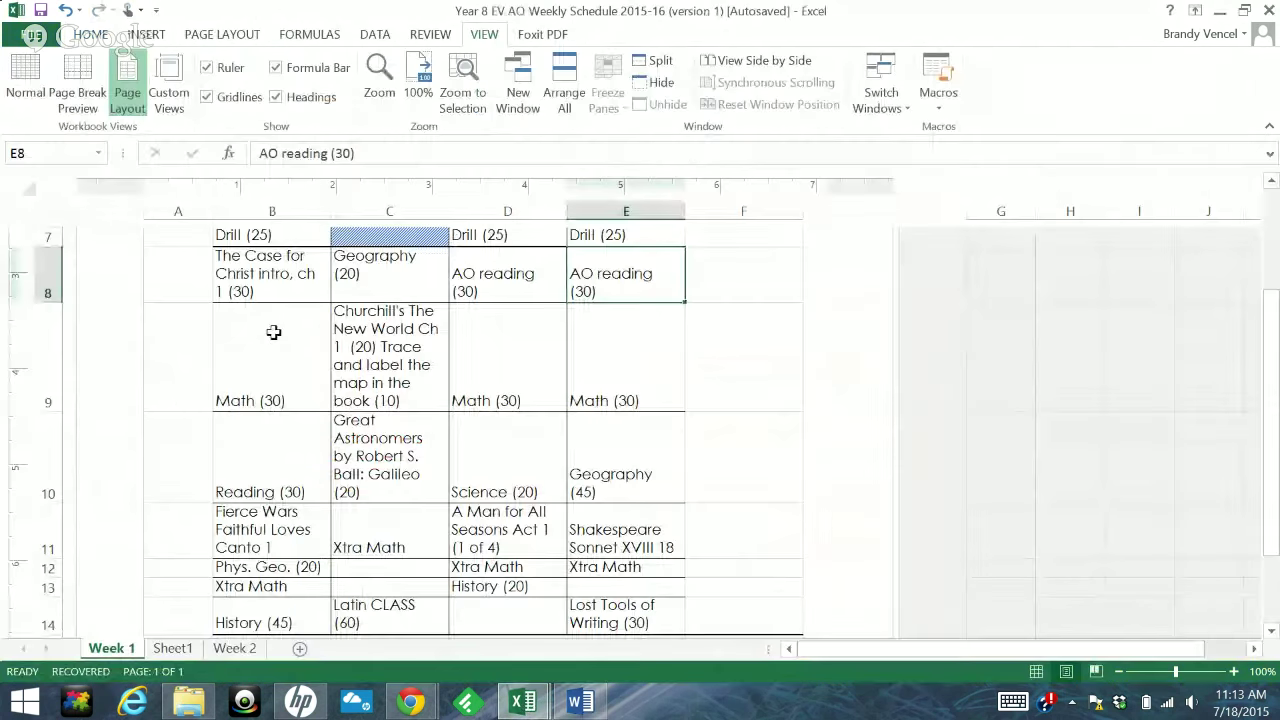
{"action": "double_click", "coordinate": [371, 256]}
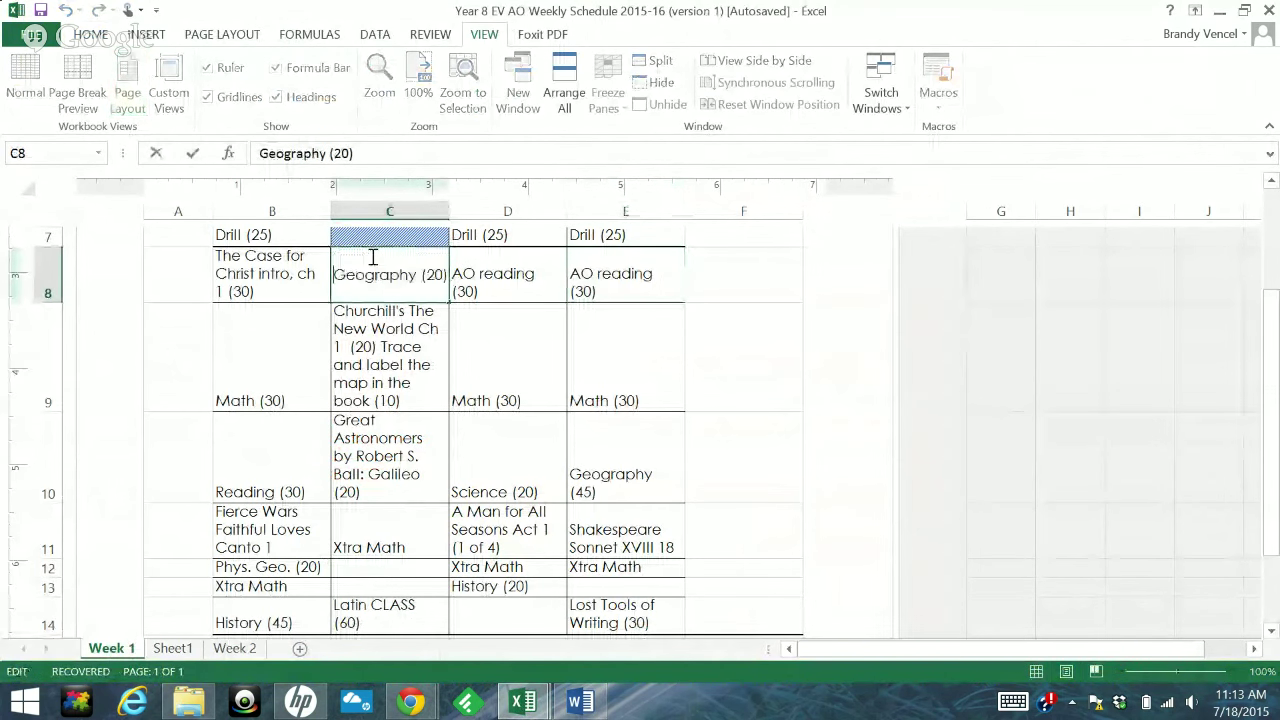
{"action": "double_click", "coordinate": [368, 272]}
{"action": "type", "text": "Rural Hours"}
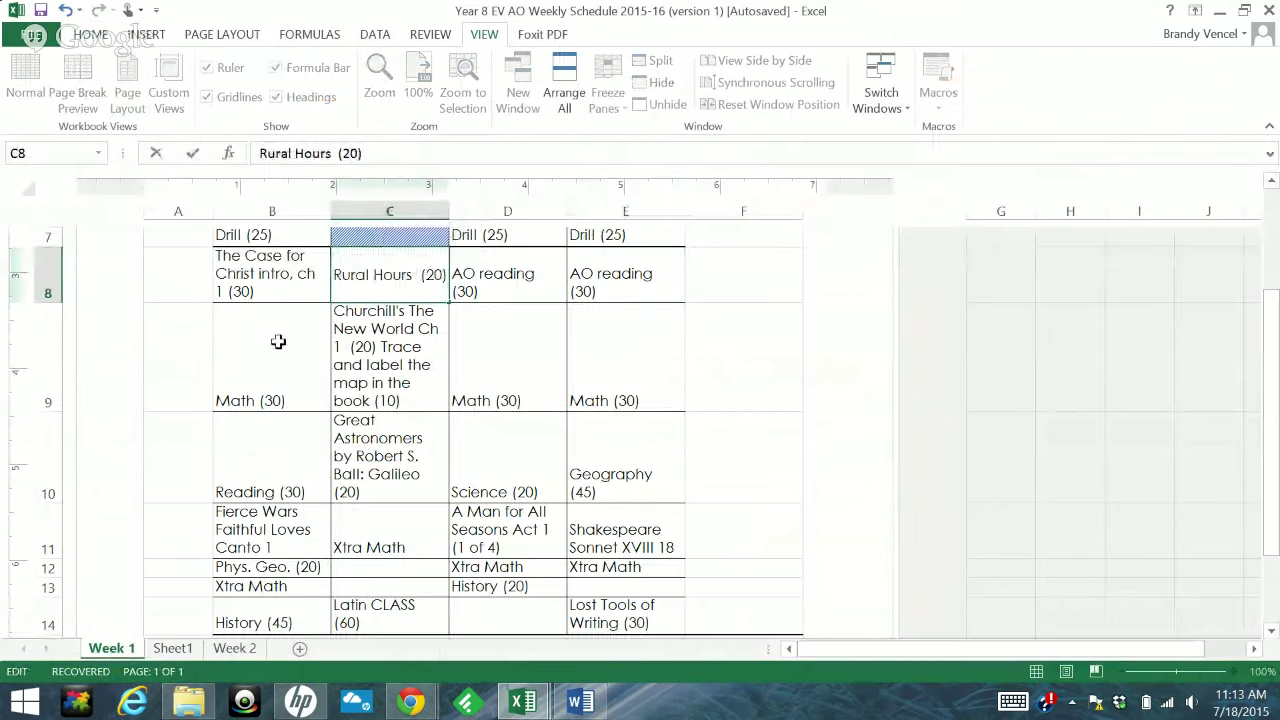
{"action": "key", "text": "BackSpace"}
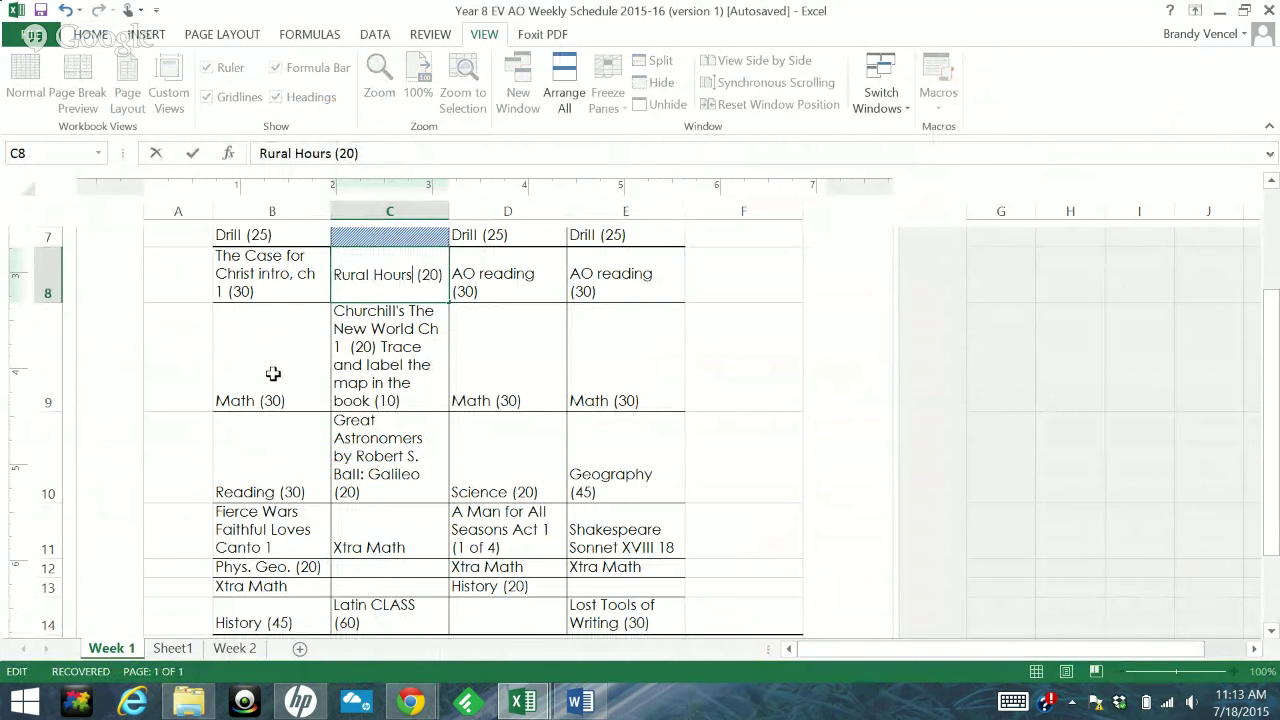
{"action": "left_click", "coordinate": [273, 373]}
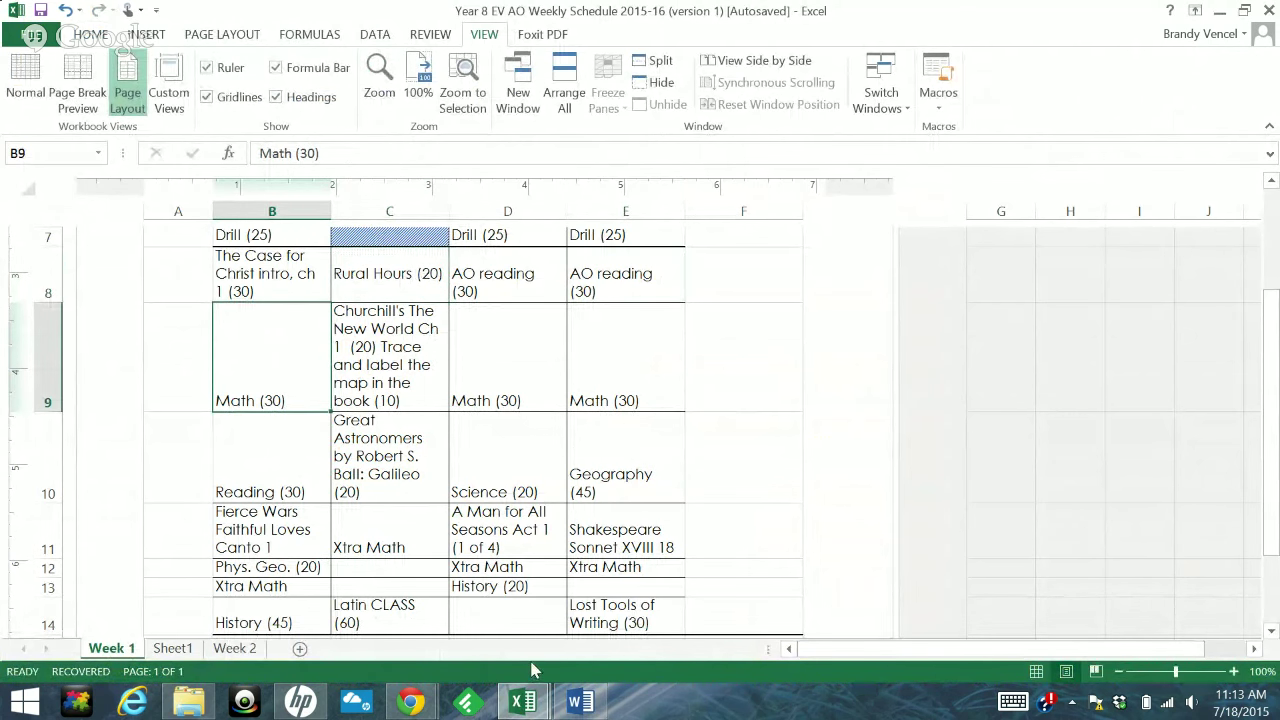
Return to the Word reading list and delete the Rural Hours and Jansen's The Story of Painting entries from Week 1
{"action": "mouse_move", "coordinate": [520, 700]}
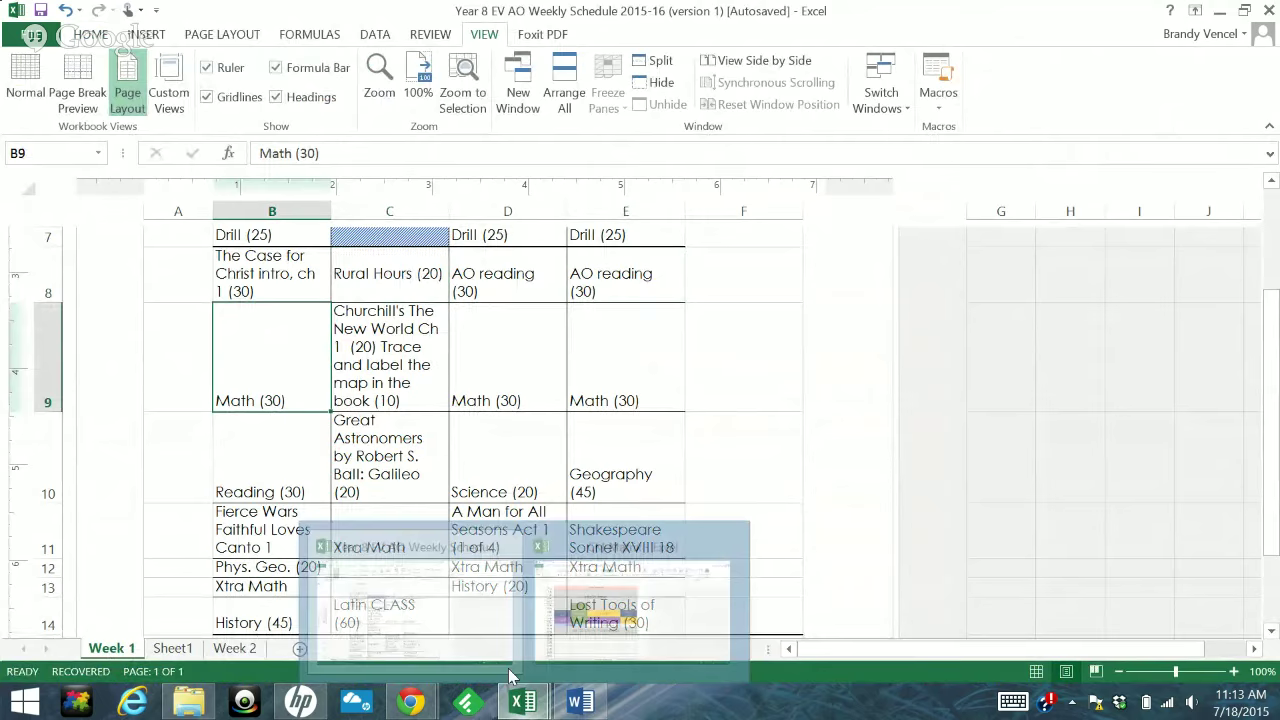
{"action": "left_click", "coordinate": [567, 708]}
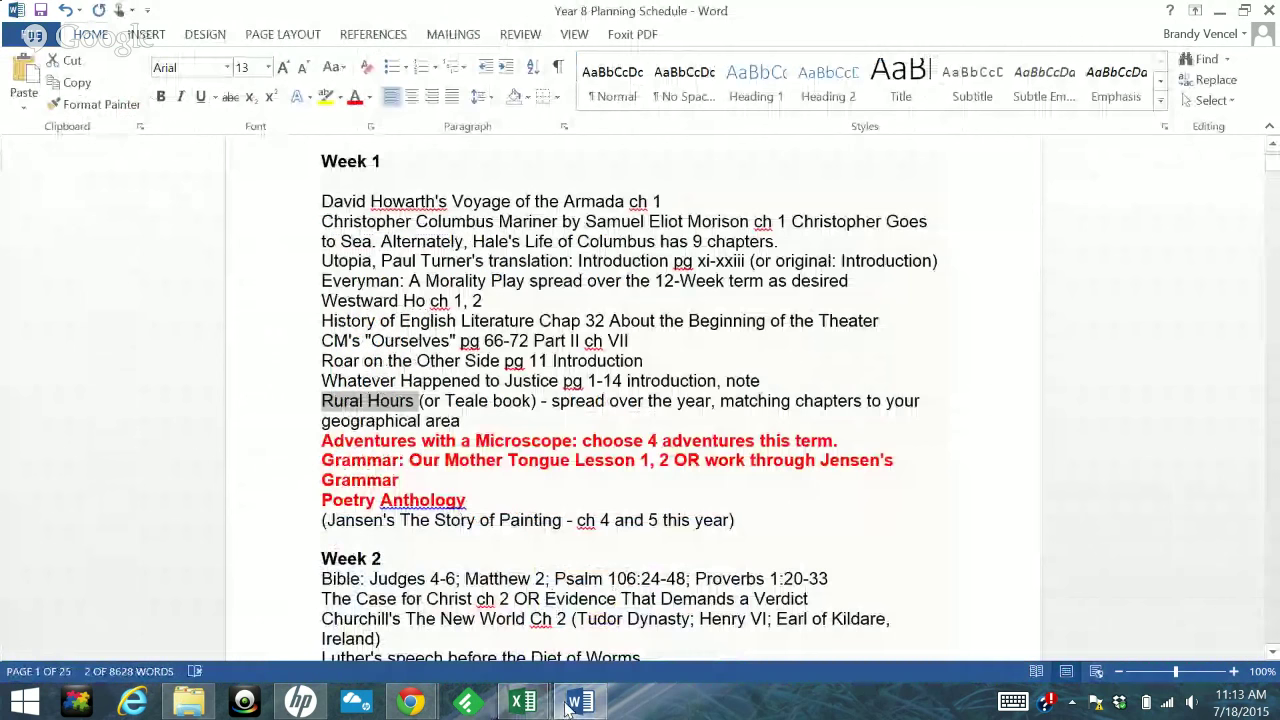
{"action": "double_click", "coordinate": [288, 428]}
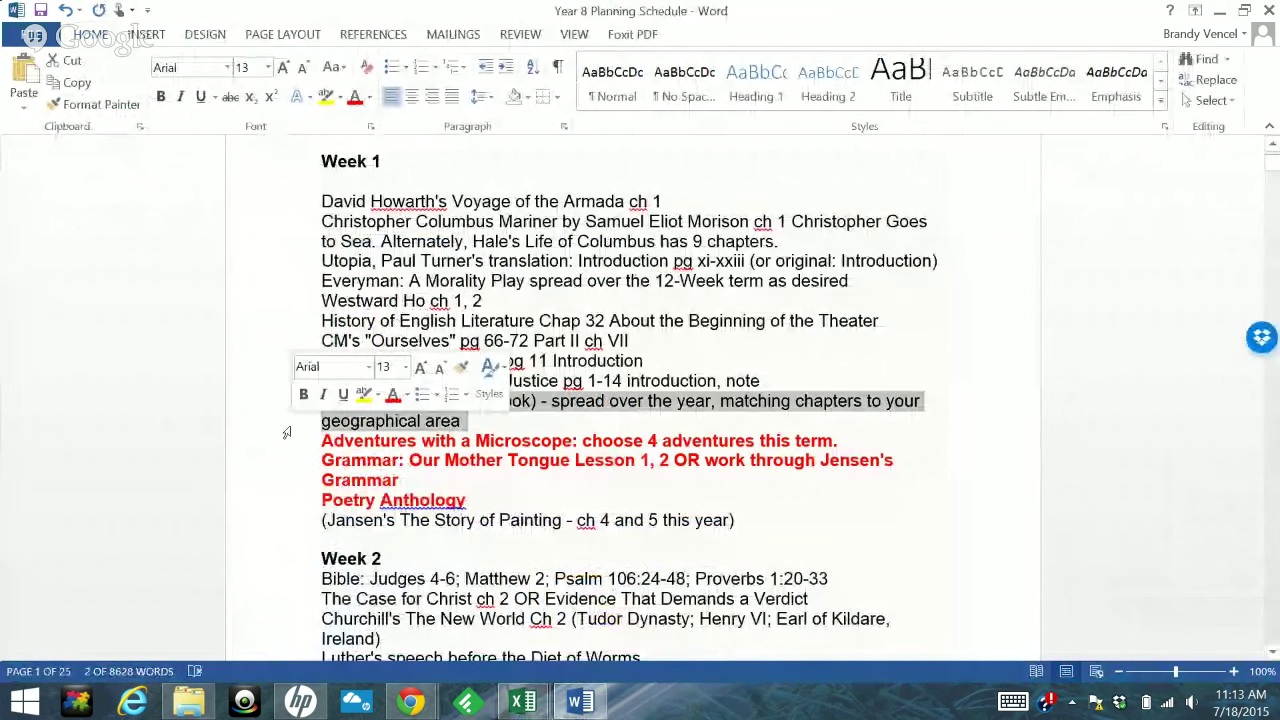
{"action": "key", "text": "Delete"}
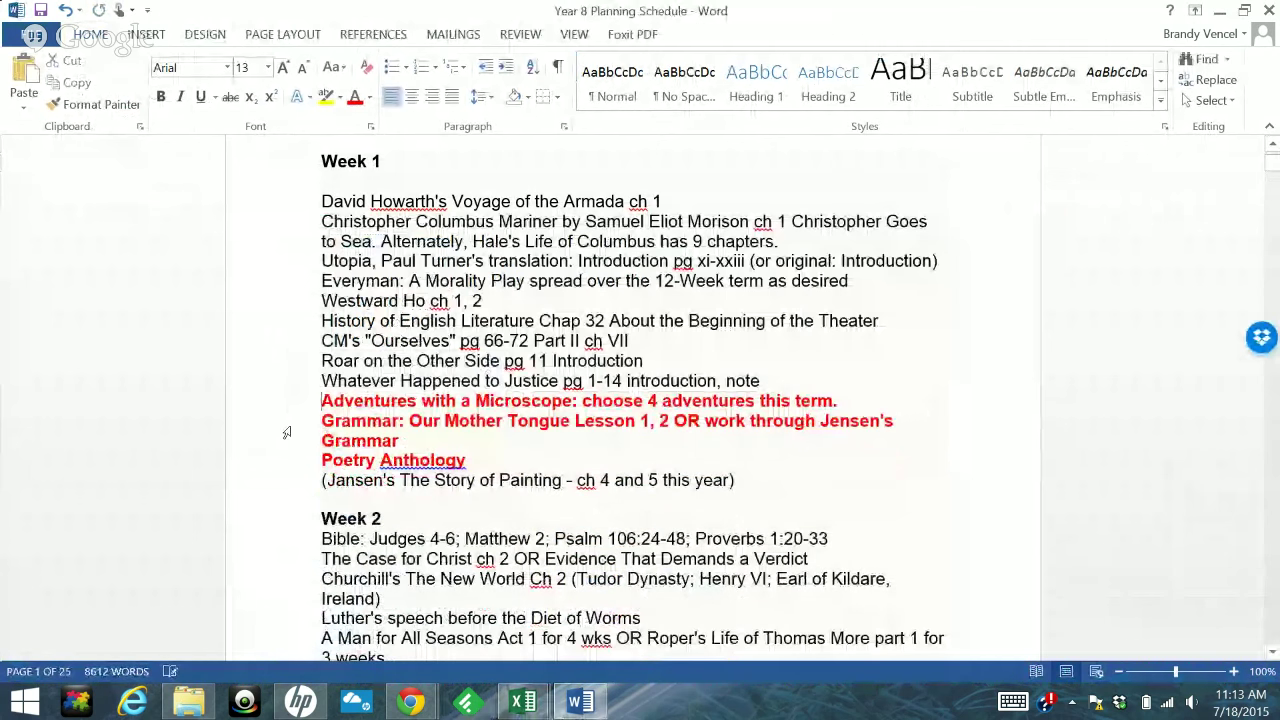
{"action": "double_click", "coordinate": [289, 486]}
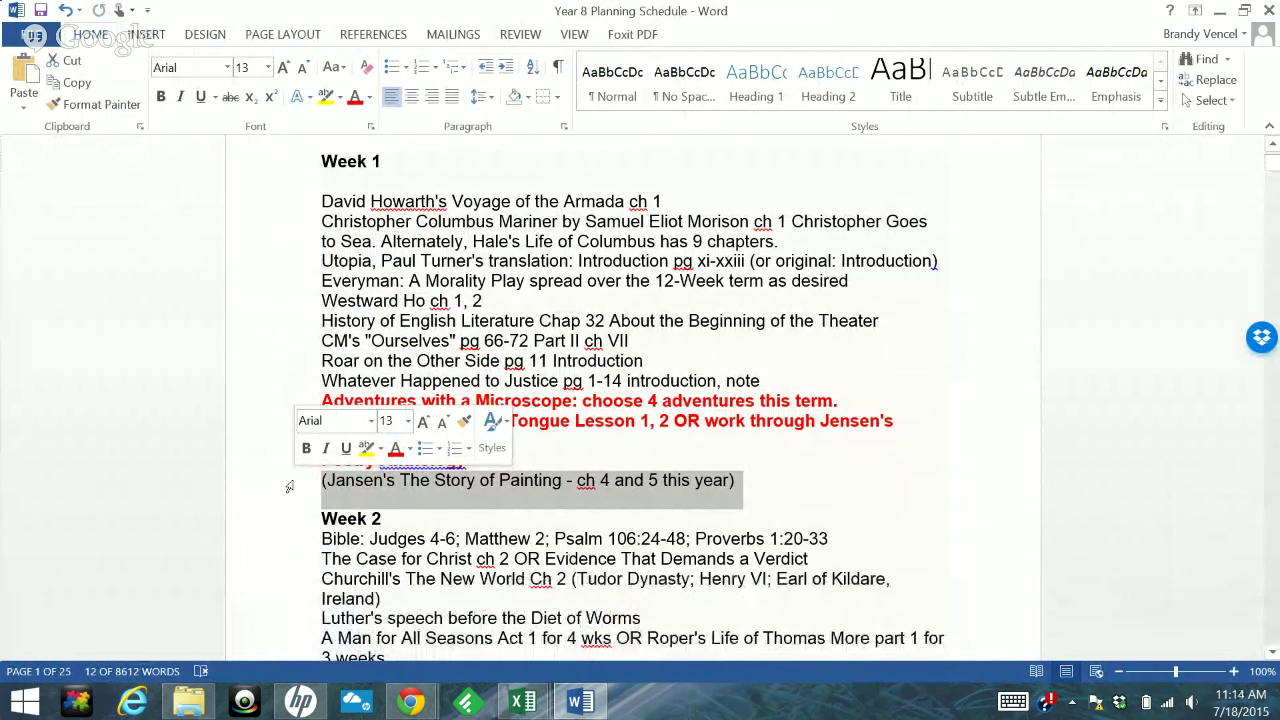
{"action": "key", "text": "Delete"}
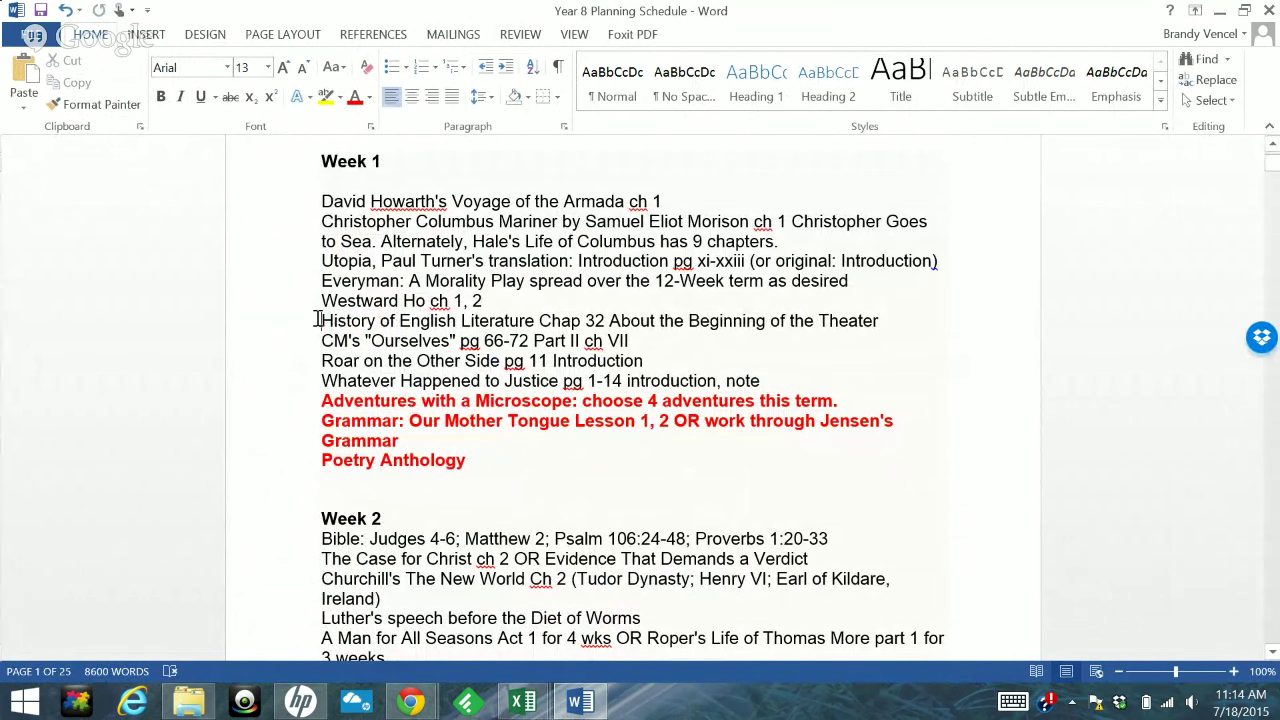
Copy "History of English Literature Chap 32" from Word and replace "AO reading" with it in Excel cell D8, keeping (30)
{"action": "left_click_drag", "start_coordinate": [317, 320], "coordinate": [600, 332]}
{"action": "key", "text": "ctrl+c"}
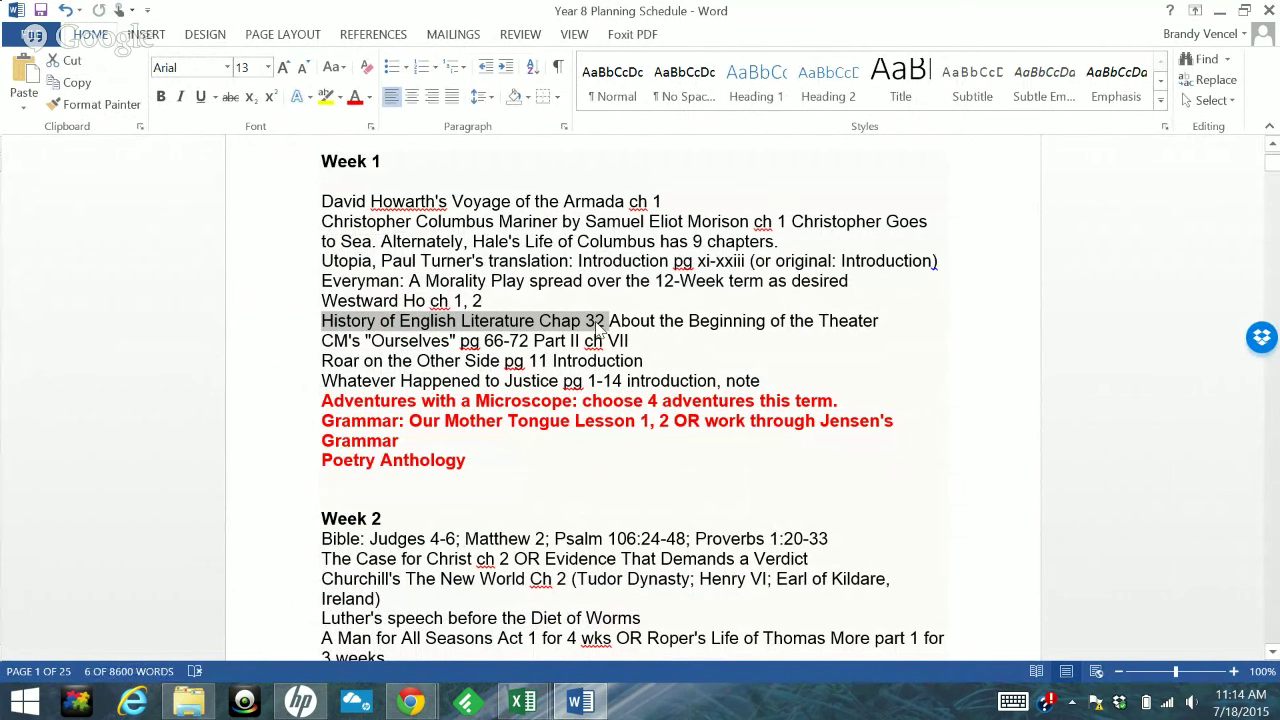
{"action": "left_click", "coordinate": [530, 705]}
{"action": "left_click", "coordinate": [402, 588]}
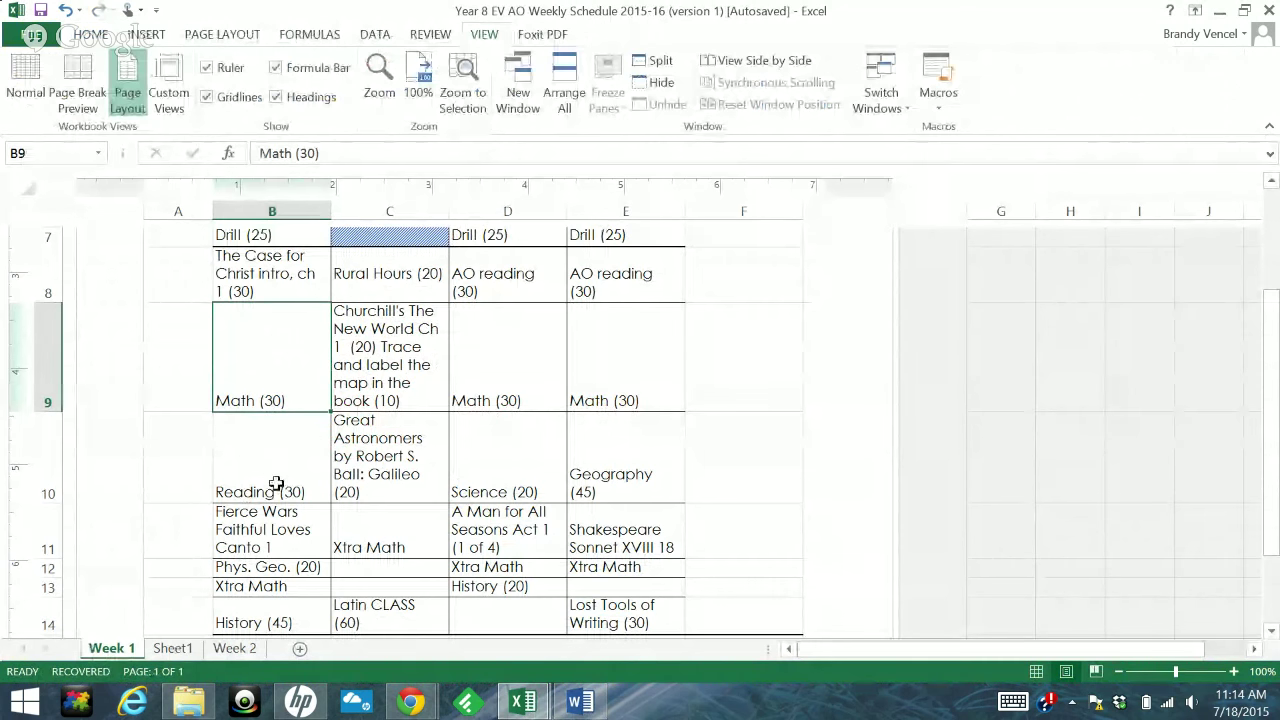
{"action": "double_click", "coordinate": [531, 286]}
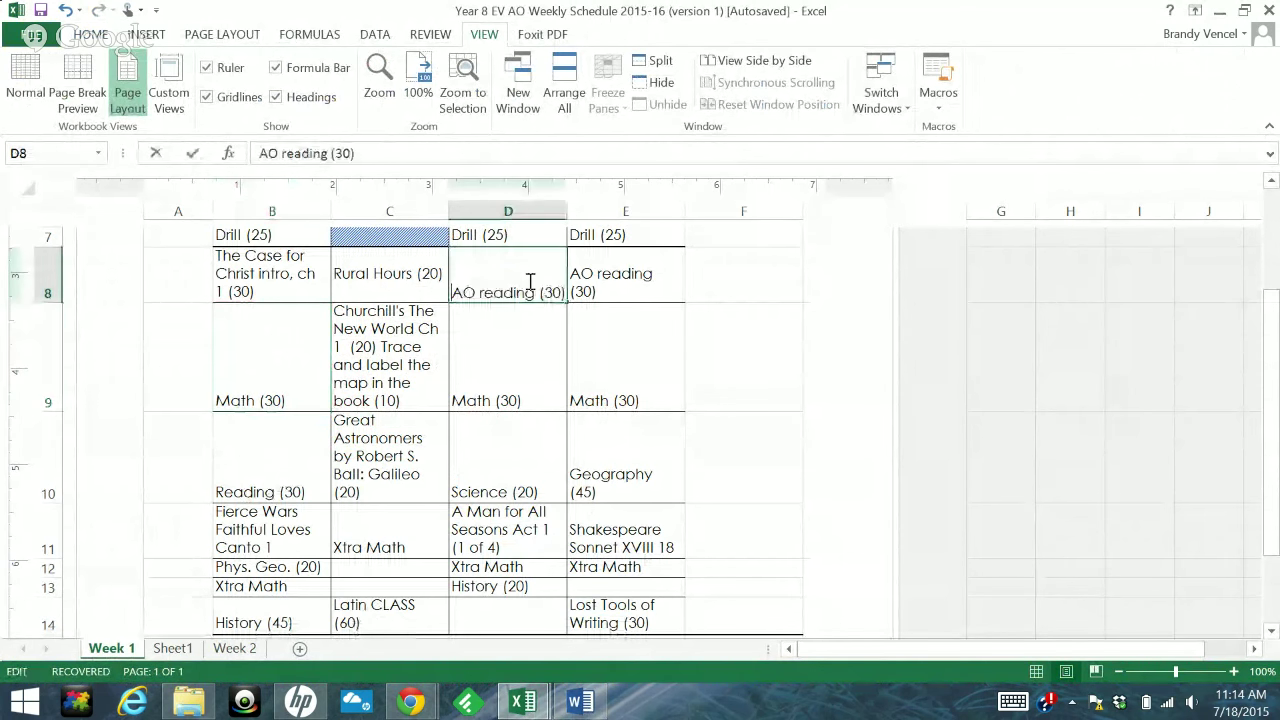
{"action": "left_click_drag", "start_coordinate": [537, 288], "coordinate": [451, 290]}
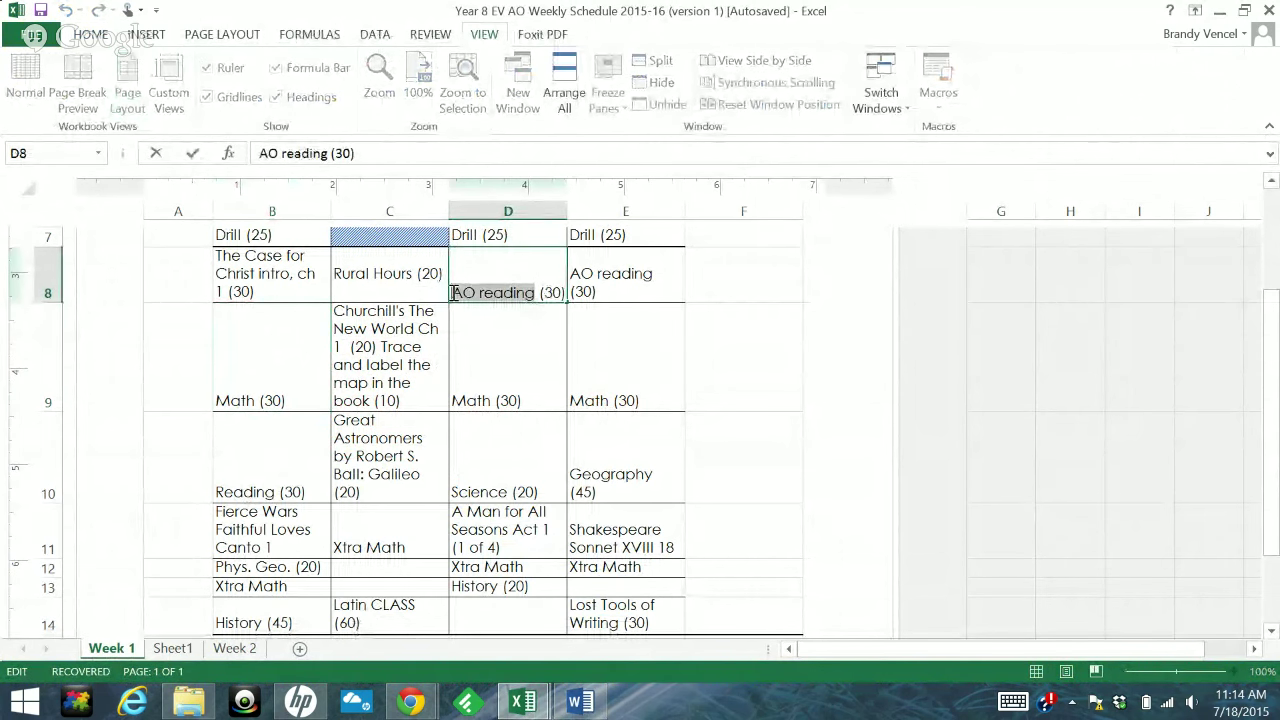
{"action": "key", "text": "ctrl+v"}
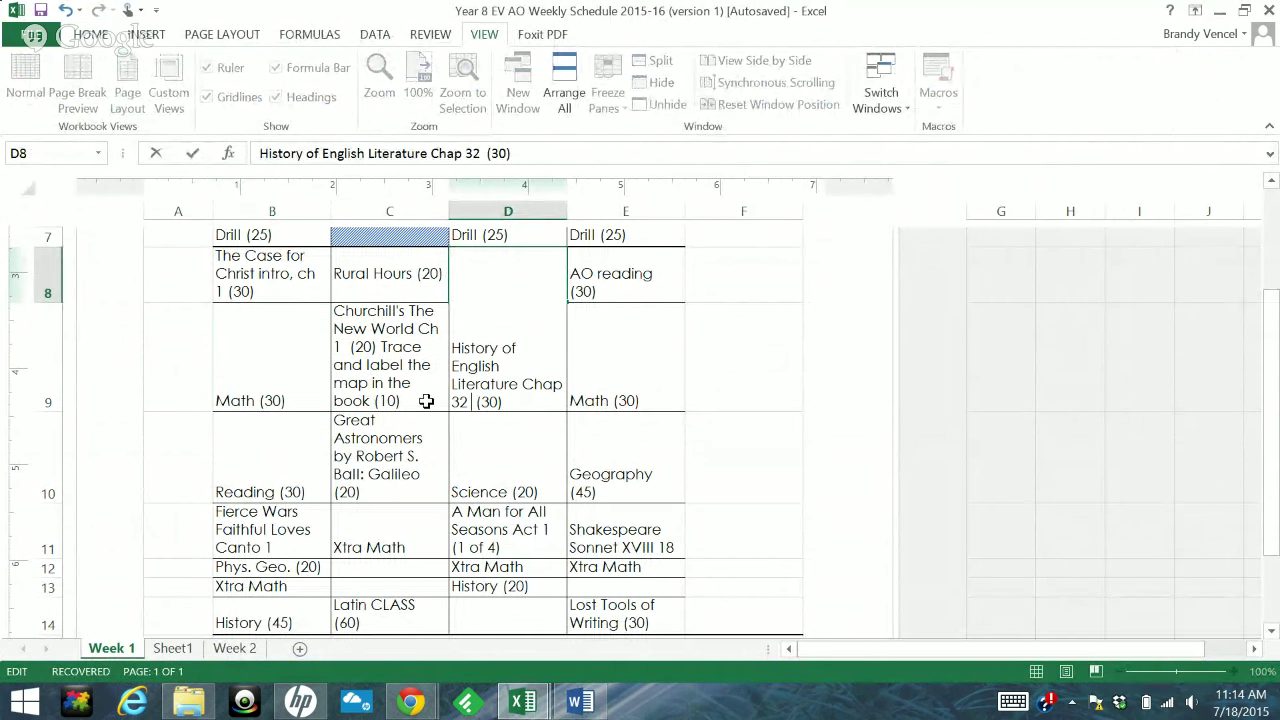
{"action": "key", "text": "Return"}
Look through the Week 1 schedule for remaining AO reading and poetry slots, checking Tuesday's cells C5 and C6
{"action": "scroll", "coordinate": [426, 401], "scroll_direction": "up", "scroll_amount": 3}
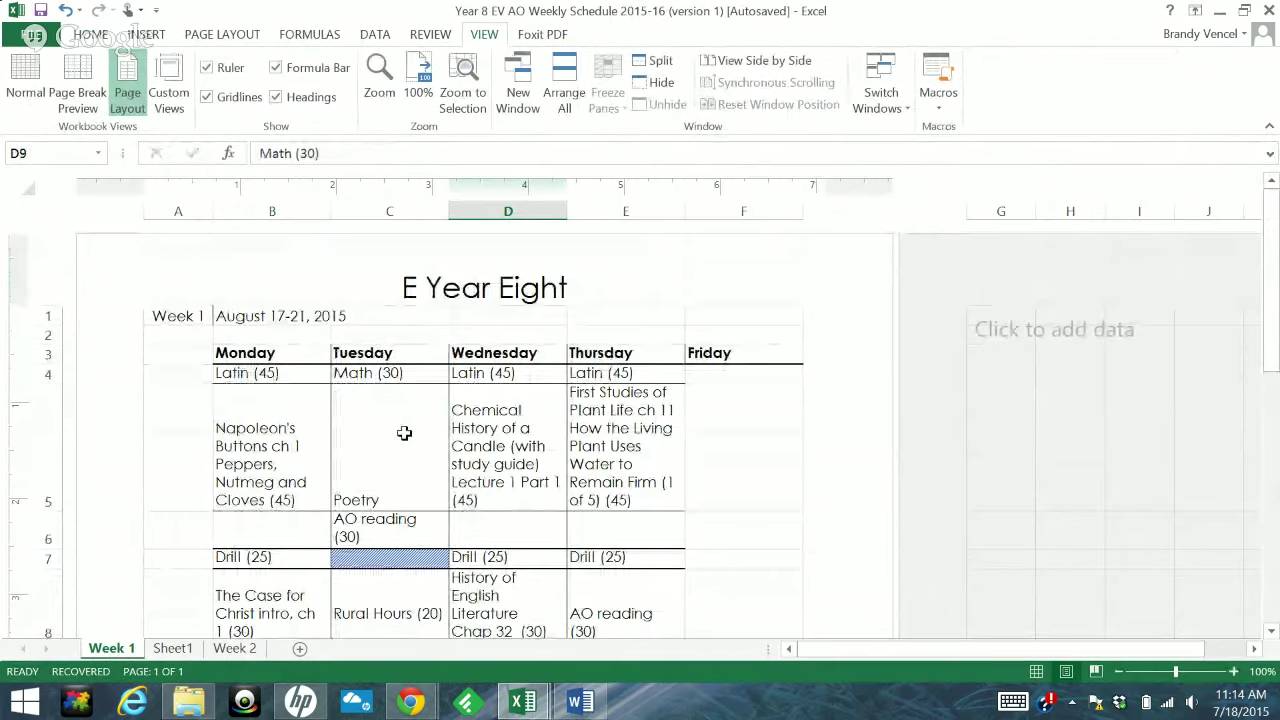
{"action": "scroll", "coordinate": [404, 432], "scroll_direction": "down", "scroll_amount": 3}
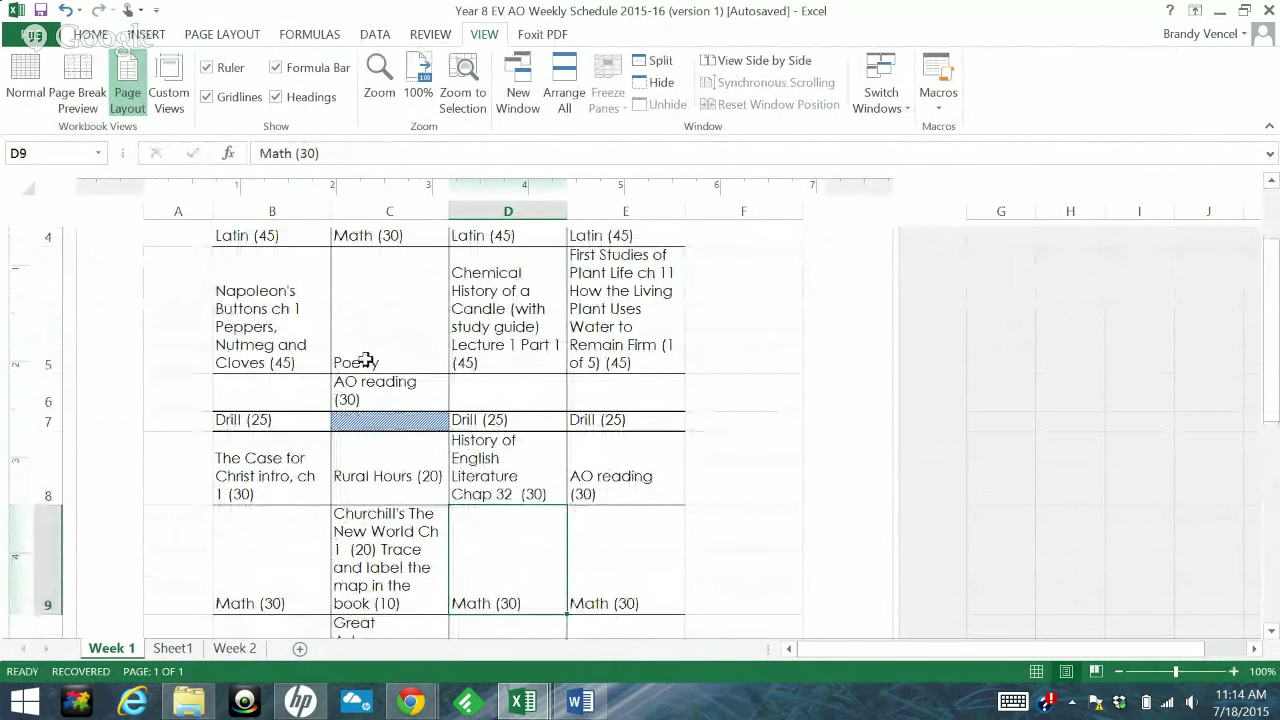
{"action": "left_click", "coordinate": [377, 394]}
{"action": "left_click", "coordinate": [345, 367]}
{"action": "scroll", "coordinate": [402, 380], "scroll_direction": "down", "scroll_amount": 1}
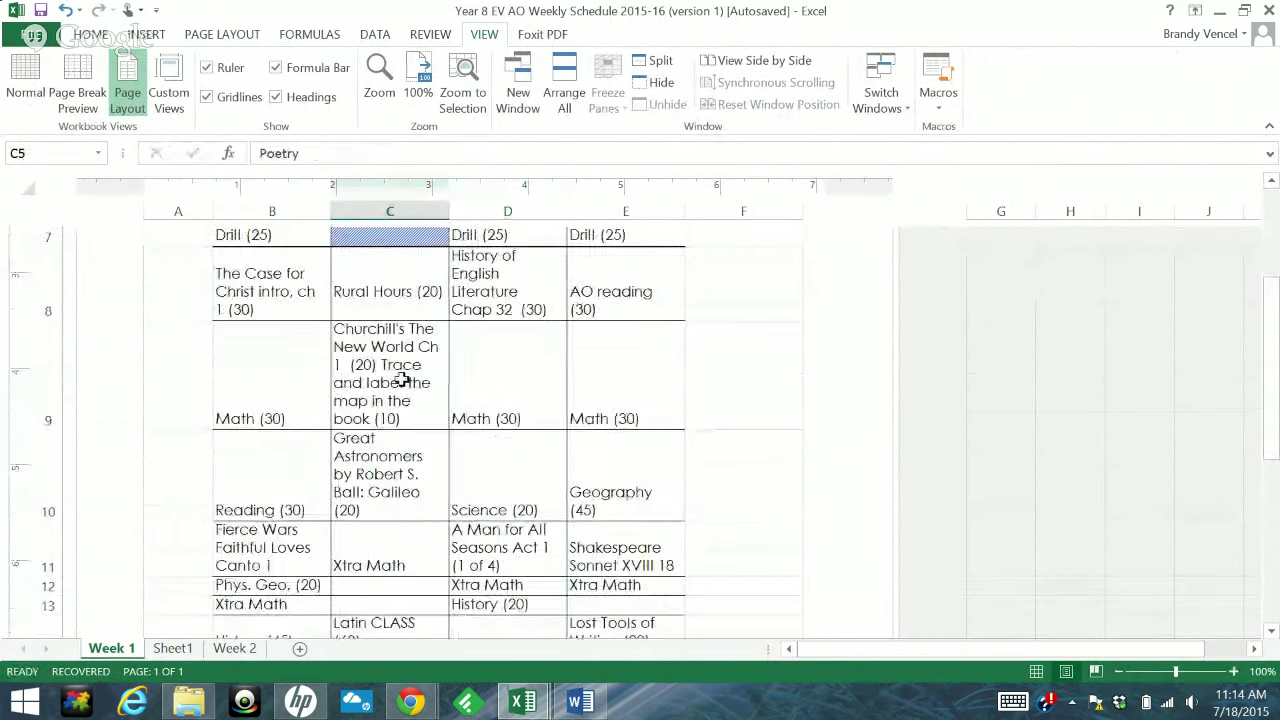
{"action": "scroll", "coordinate": [402, 380], "scroll_direction": "down", "scroll_amount": 2}
{"action": "scroll", "coordinate": [402, 380], "scroll_direction": "up", "scroll_amount": 2}
{"action": "scroll", "coordinate": [404, 385], "scroll_direction": "up", "scroll_amount": 1}
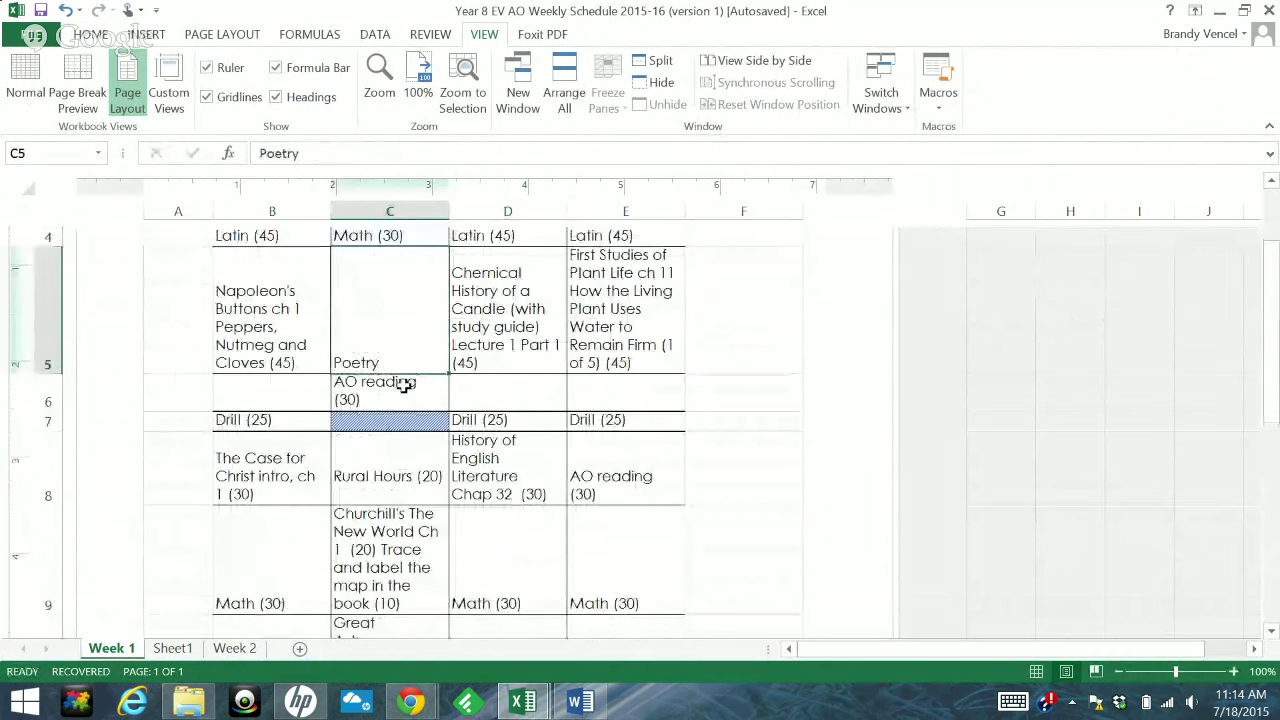
{"action": "scroll", "coordinate": [371, 343], "scroll_direction": "up", "scroll_amount": 3}
{"action": "scroll", "coordinate": [371, 400], "scroll_direction": "down", "scroll_amount": 3}
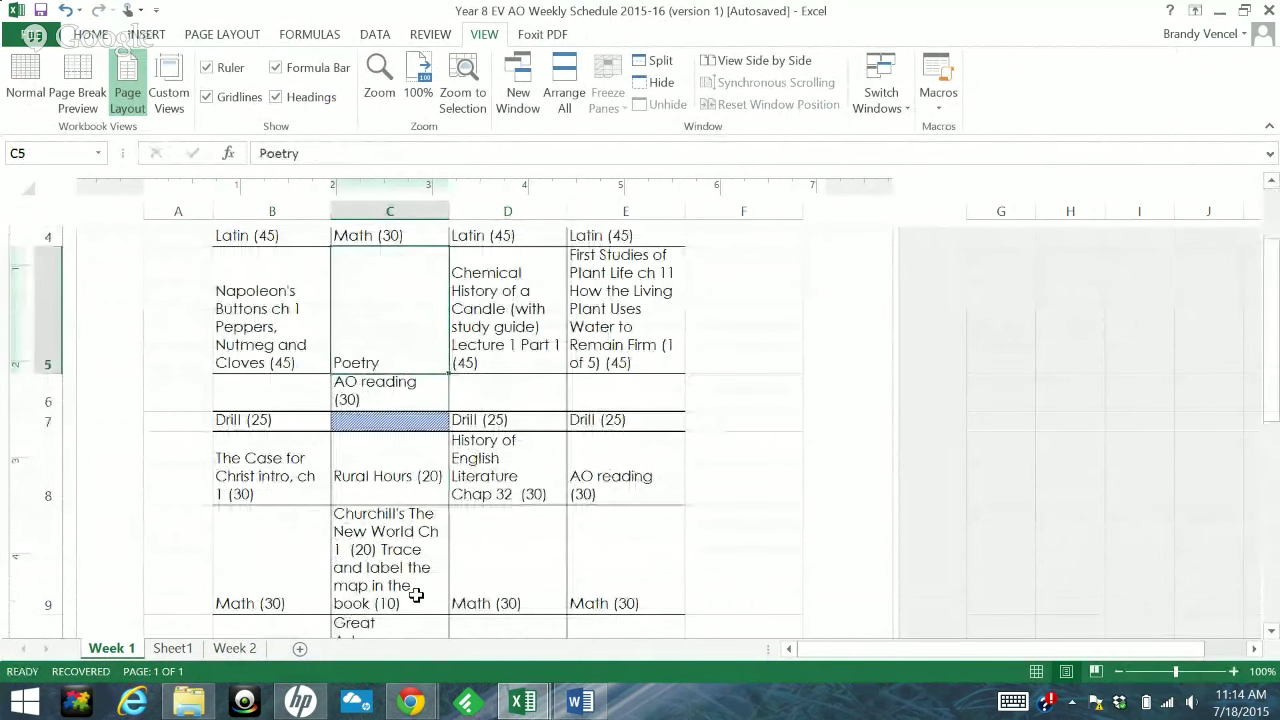
Switch to the Word reading list and delete the History of English Literature Chap 32 entry from Week 1
{"action": "left_click", "coordinate": [584, 706]}
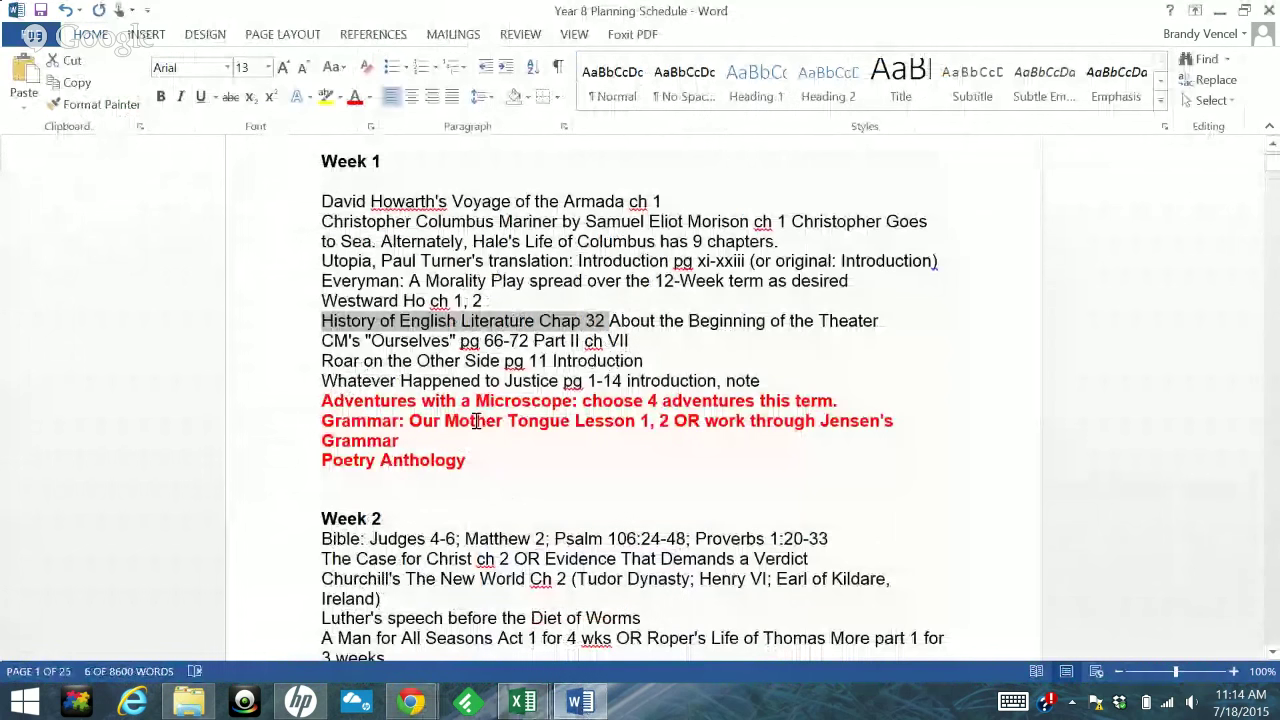
{"action": "left_click", "coordinate": [279, 322]}
{"action": "key", "text": "Delete"}
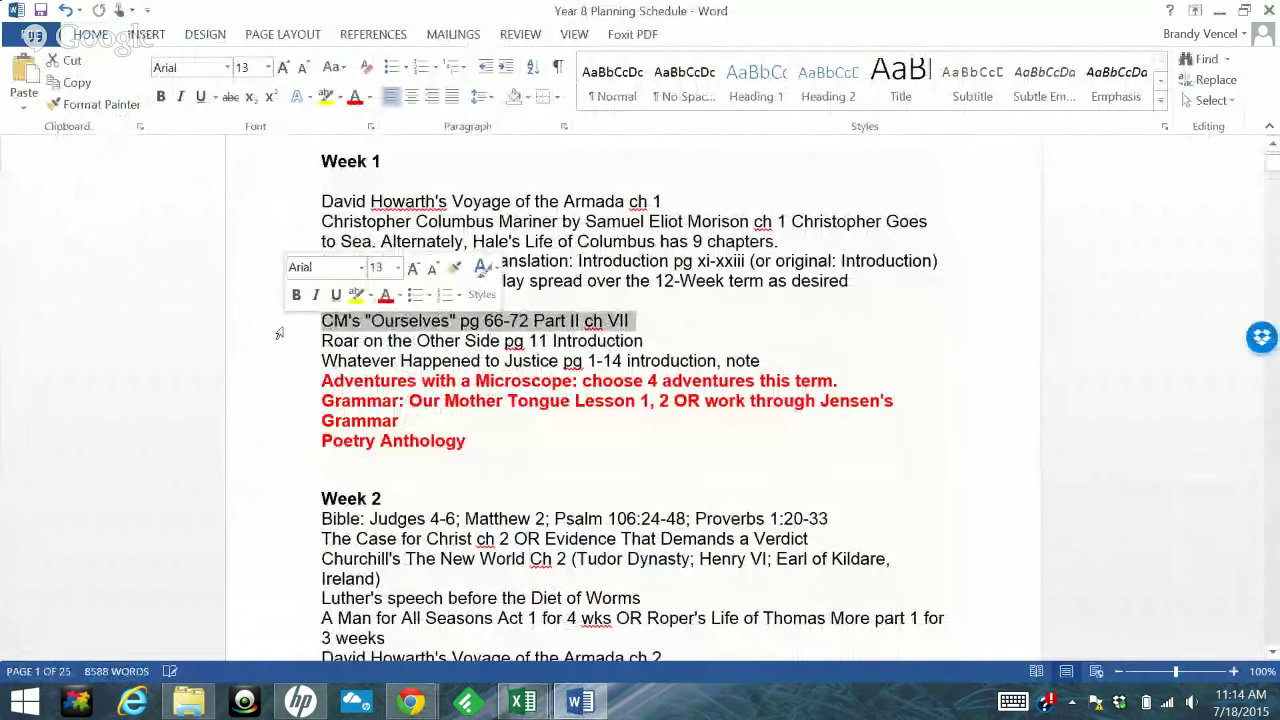
Format the CM's "Ourselves" pg 66-72 Part II ch VII entry in Week 1 as bold red text
{"action": "left_click", "coordinate": [296, 294]}
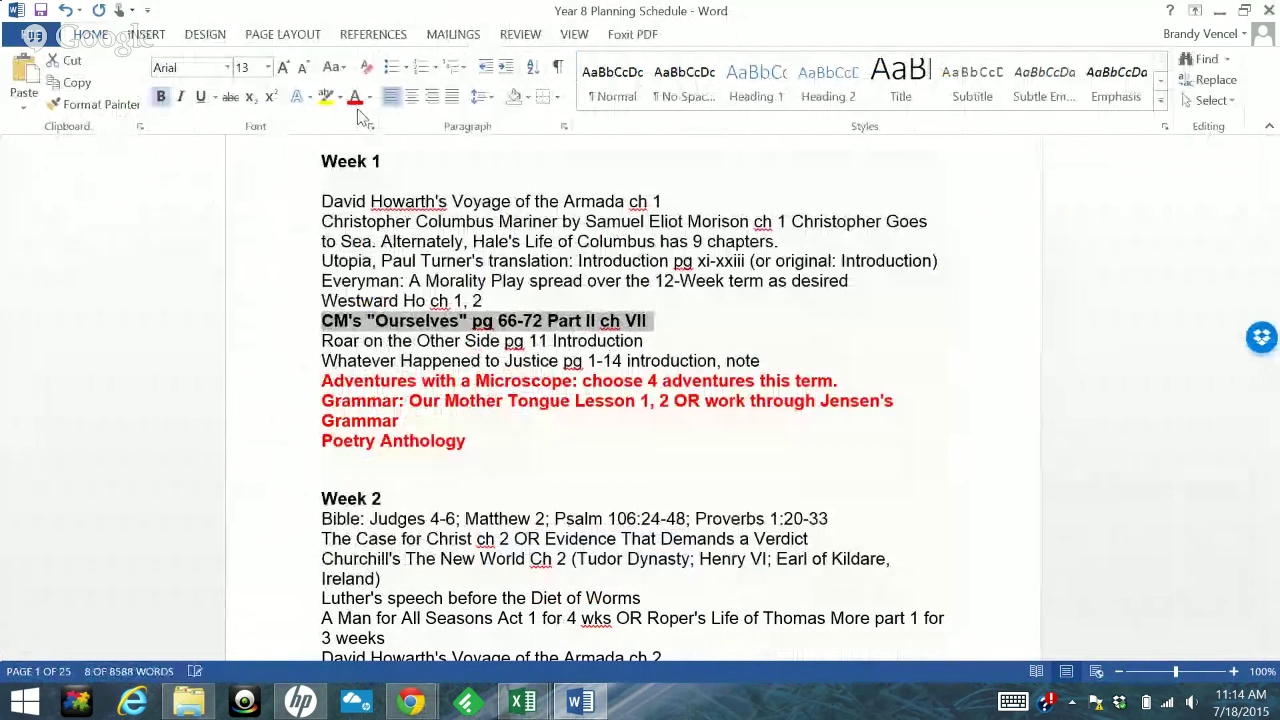
{"action": "left_click", "coordinate": [355, 97]}
{"action": "left_click", "coordinate": [499, 435]}
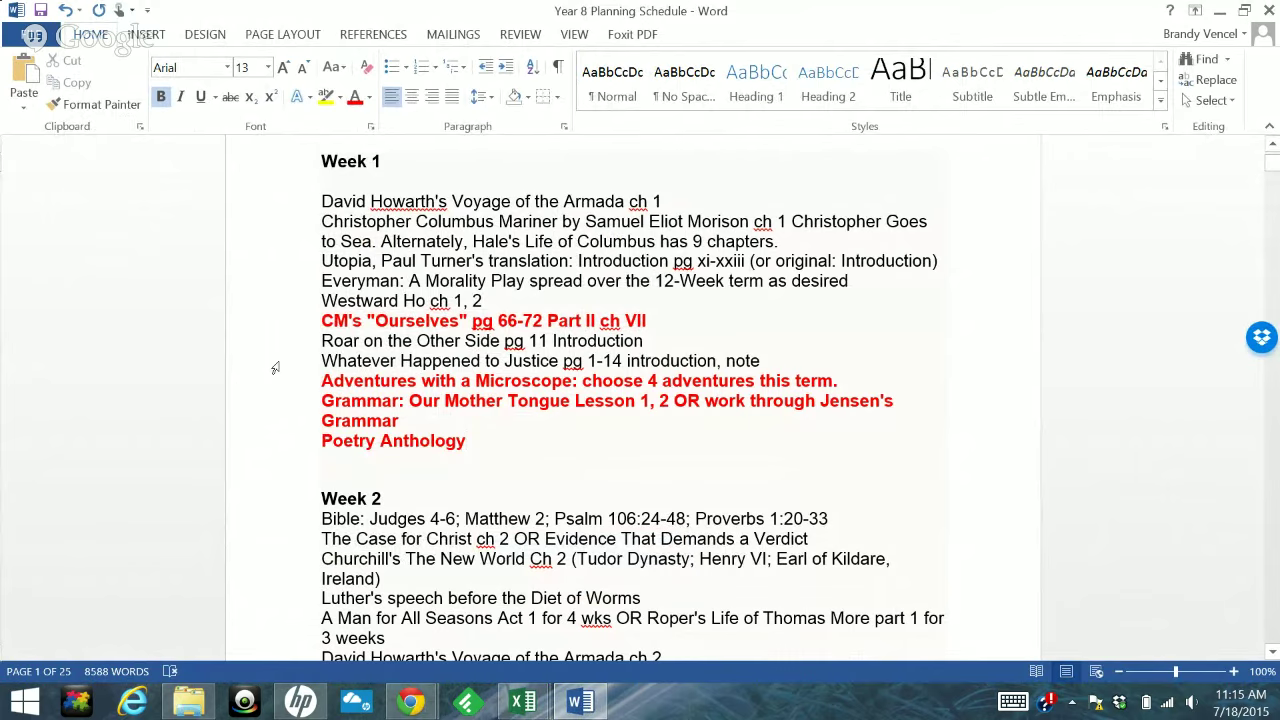
Cut "Whatever Happened to Justice pg 1-14 introduction, note" from Word and replace "AO reading" with it in Excel cell C6, keeping (30)
{"action": "left_click_drag", "start_coordinate": [317, 362], "coordinate": [753, 368]}
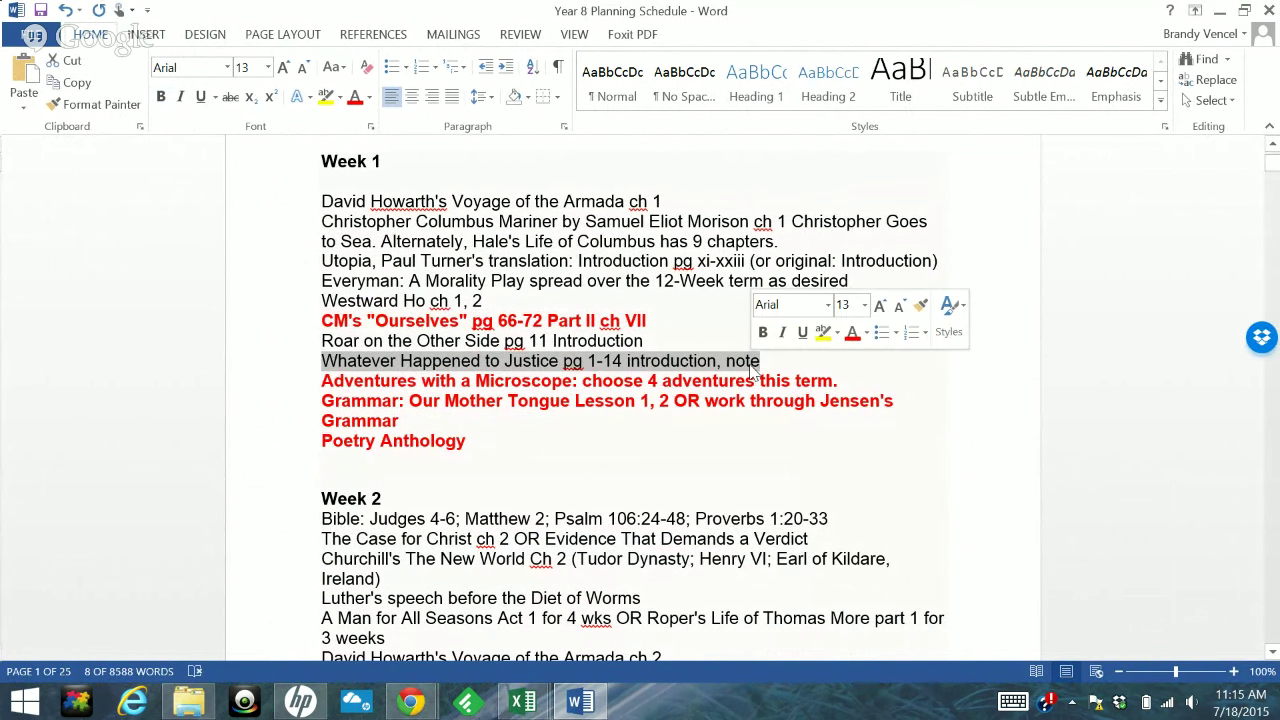
{"action": "key", "text": "ctrl+x"}
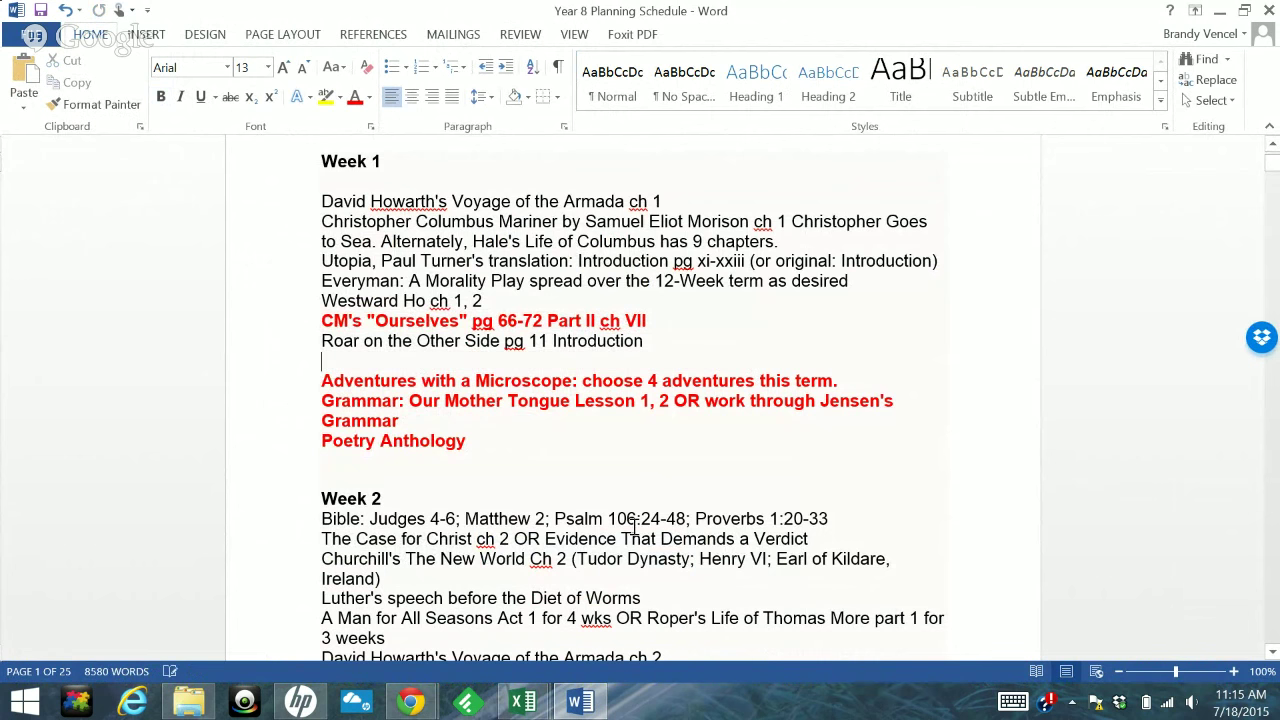
{"action": "mouse_move", "coordinate": [530, 705]}
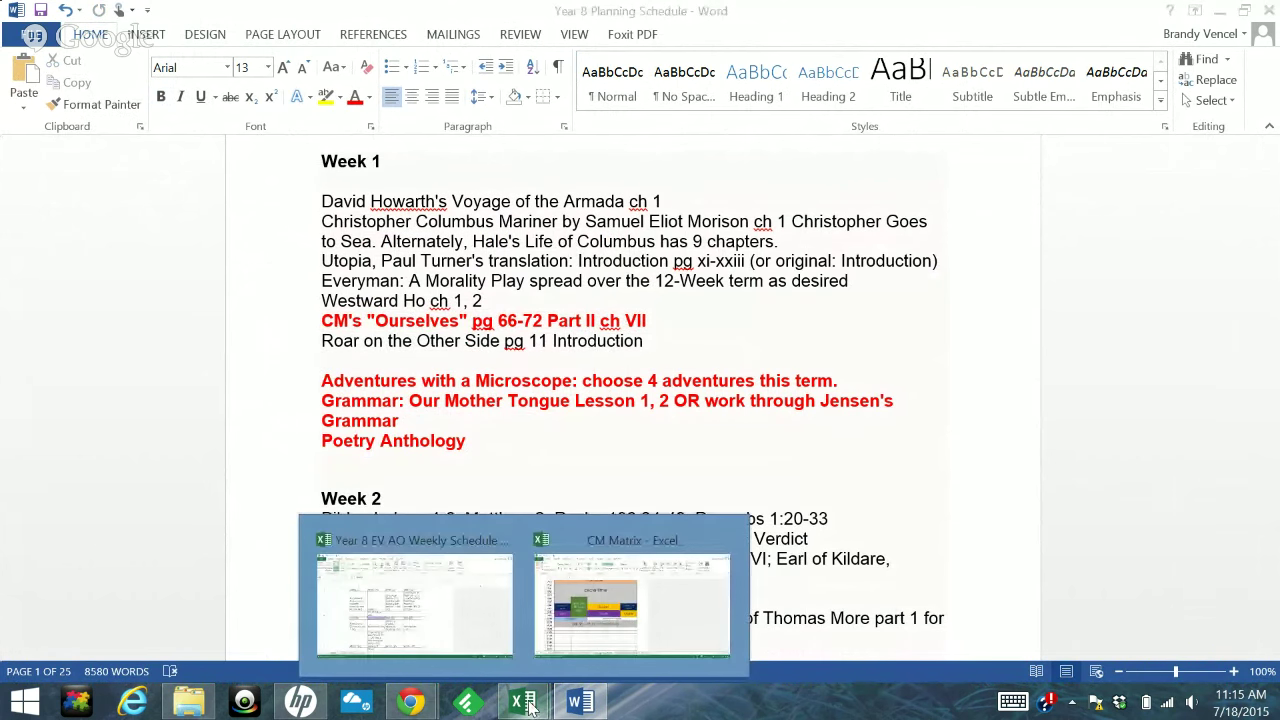
{"action": "left_click", "coordinate": [441, 590]}
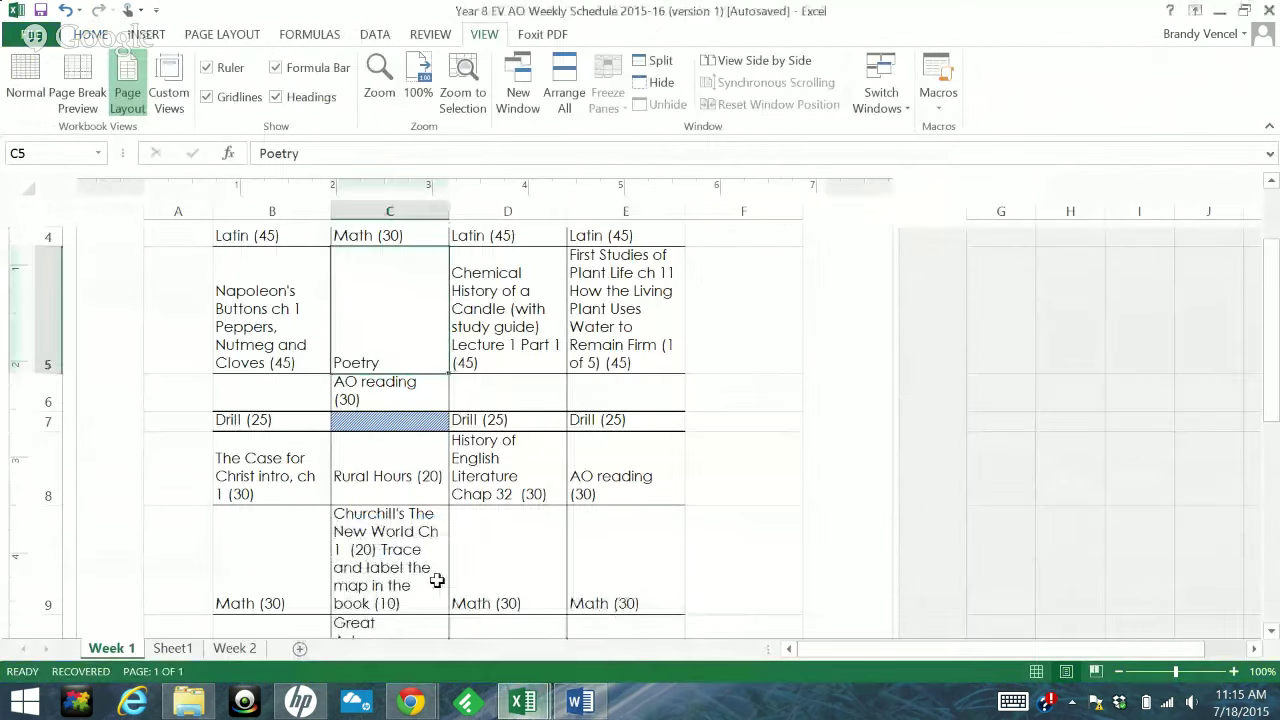
{"action": "double_click", "coordinate": [417, 385]}
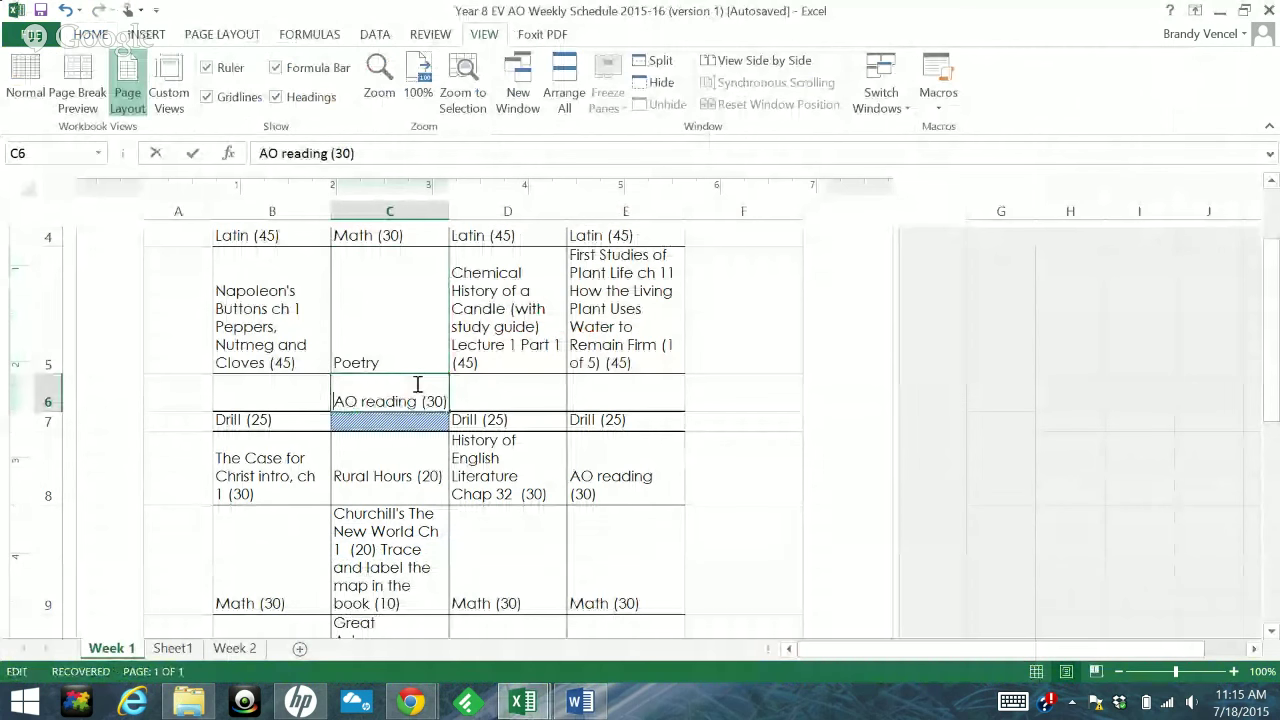
{"action": "left_click_drag", "start_coordinate": [417, 402], "coordinate": [335, 405]}
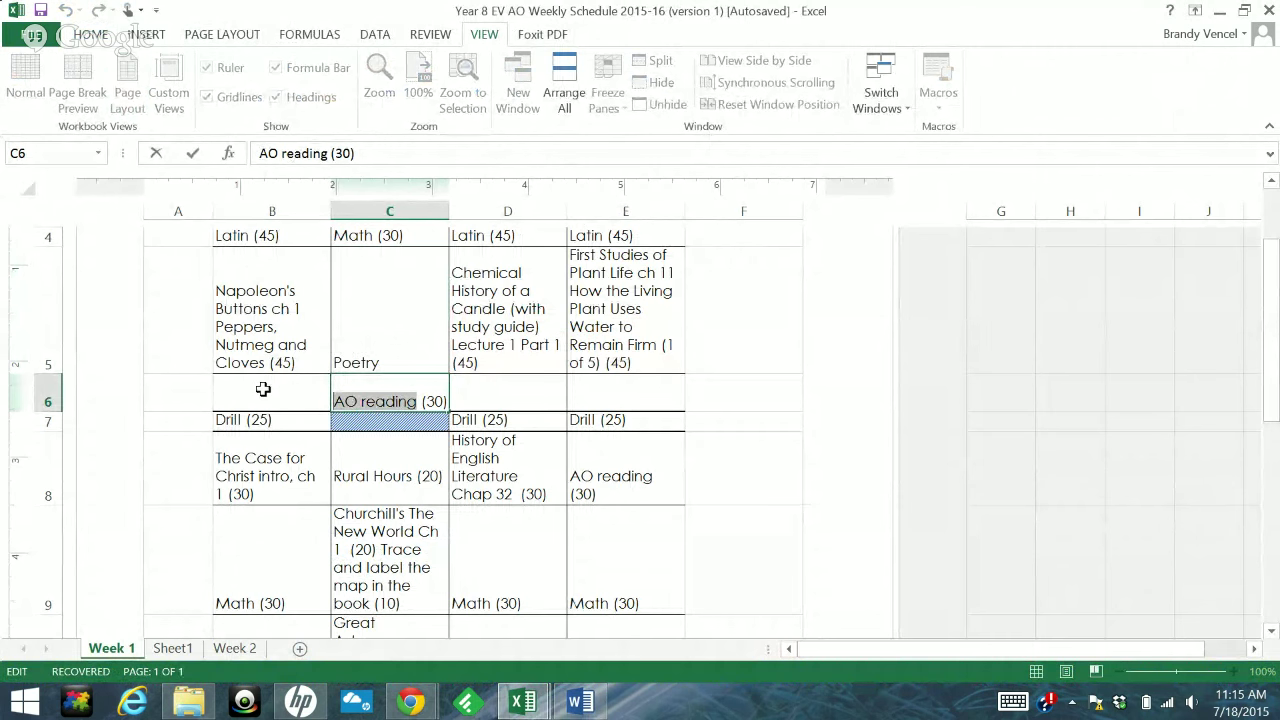
{"action": "key", "text": "ctrl+v"}
{"action": "key", "text": "Return"}
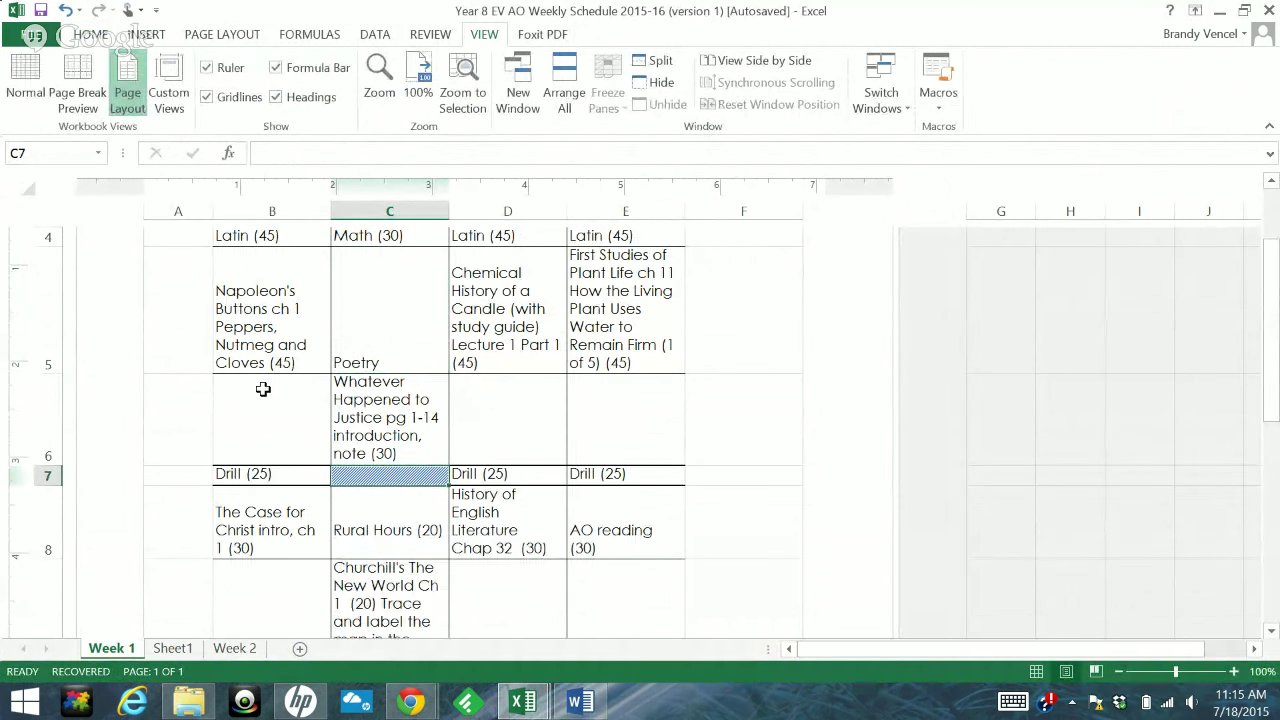
Return to Word, remove the blank line in the Week 1 list, and copy "Utopia, Paul Turner's translation: Introduction"
{"action": "left_click", "coordinate": [574, 704]}
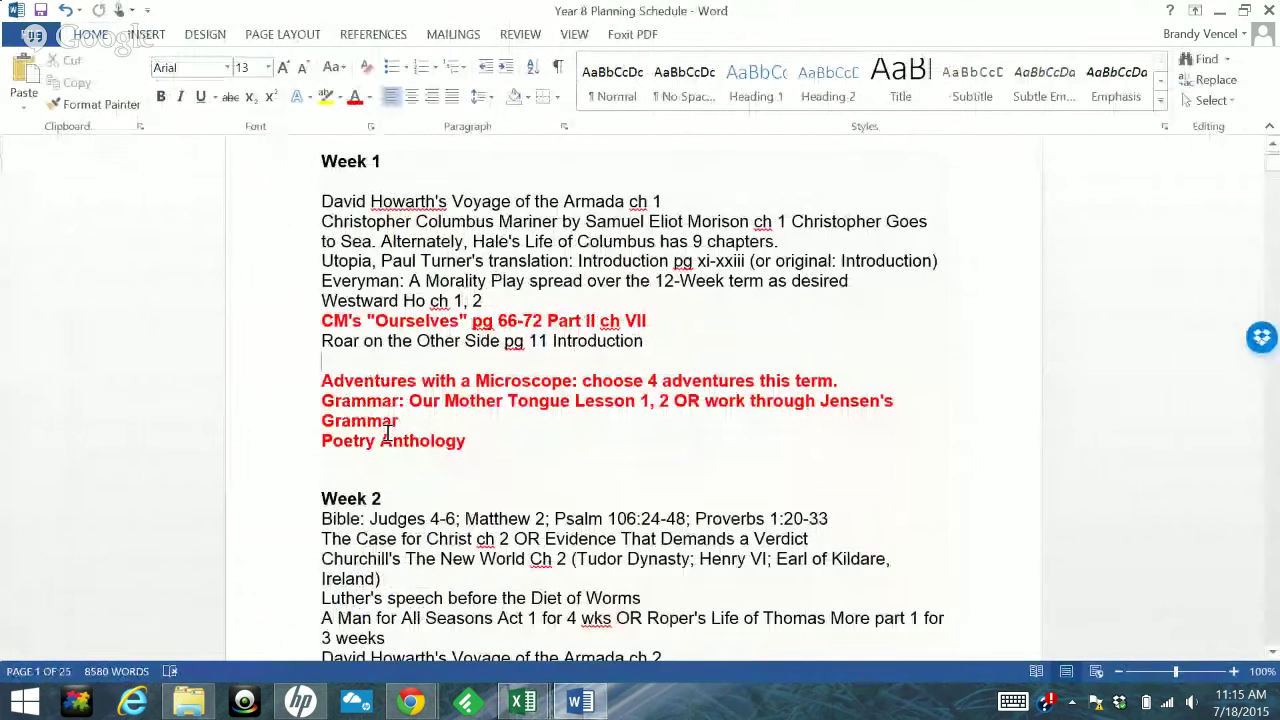
{"action": "key", "text": "Delete"}
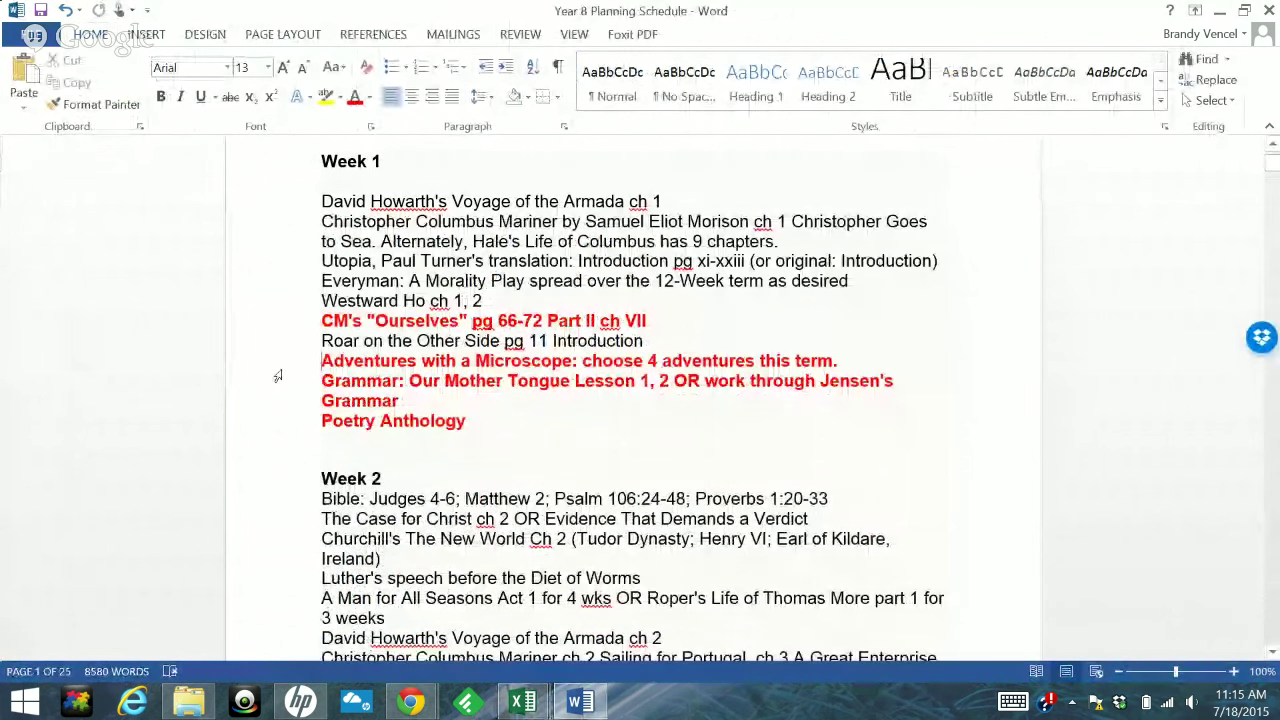
{"action": "left_click", "coordinate": [285, 262]}
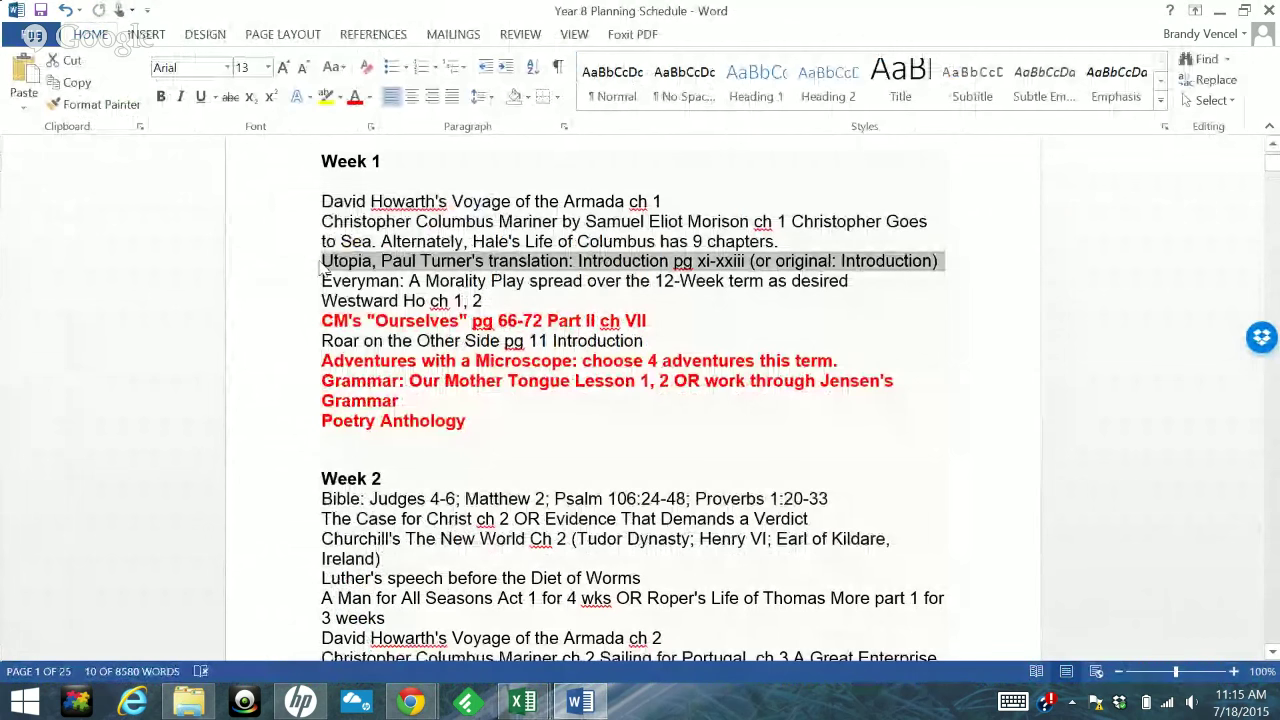
{"action": "left_click", "coordinate": [580, 262]}
{"action": "left_click_drag", "start_coordinate": [668, 262], "coordinate": [323, 262]}
{"action": "key", "text": "ctrl+c"}
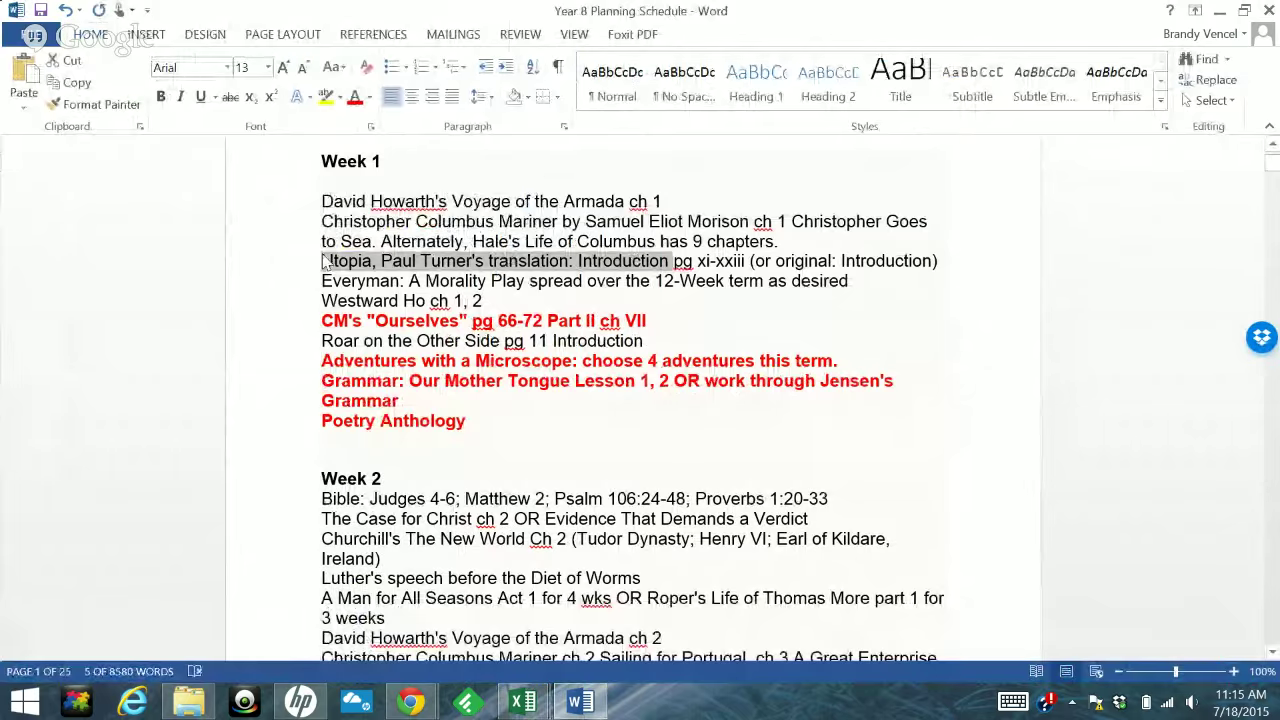
Replace "Reading" in cell B10 of the Excel schedule with the copied text and shorten the entry to "Utopia, Introduction (30)"
{"action": "left_click", "coordinate": [522, 701]}
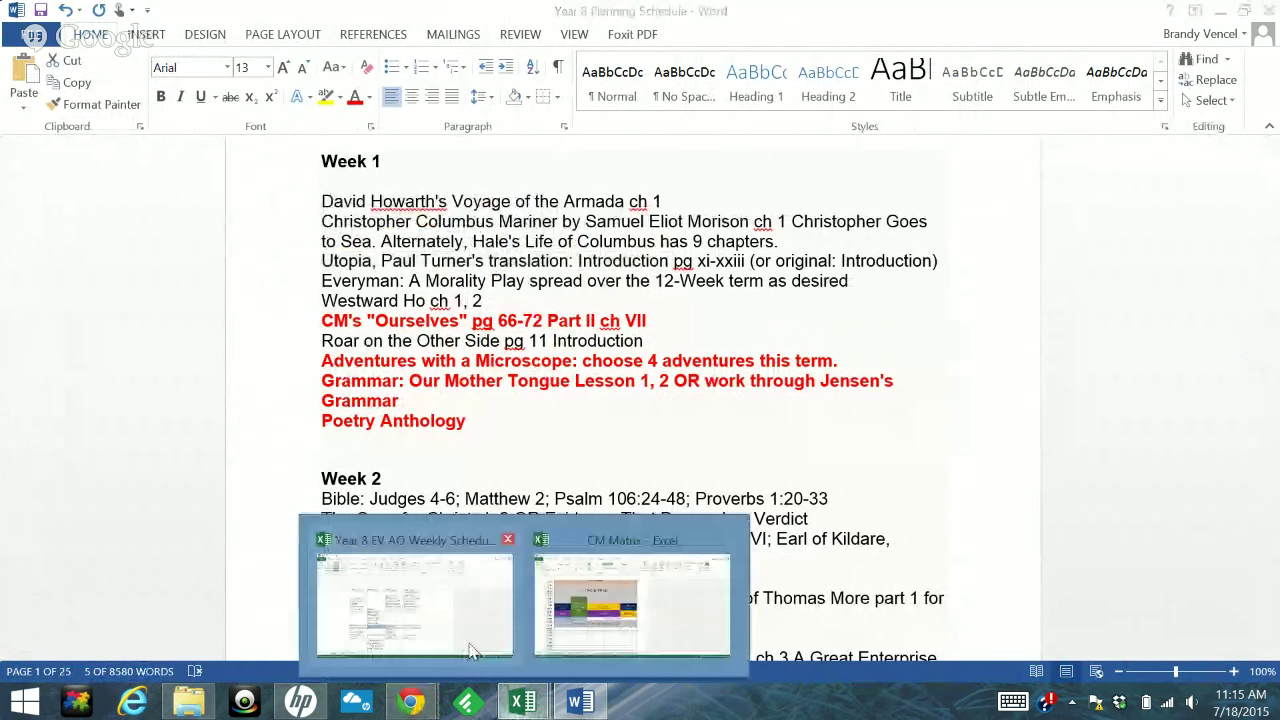
{"action": "left_click", "coordinate": [437, 594]}
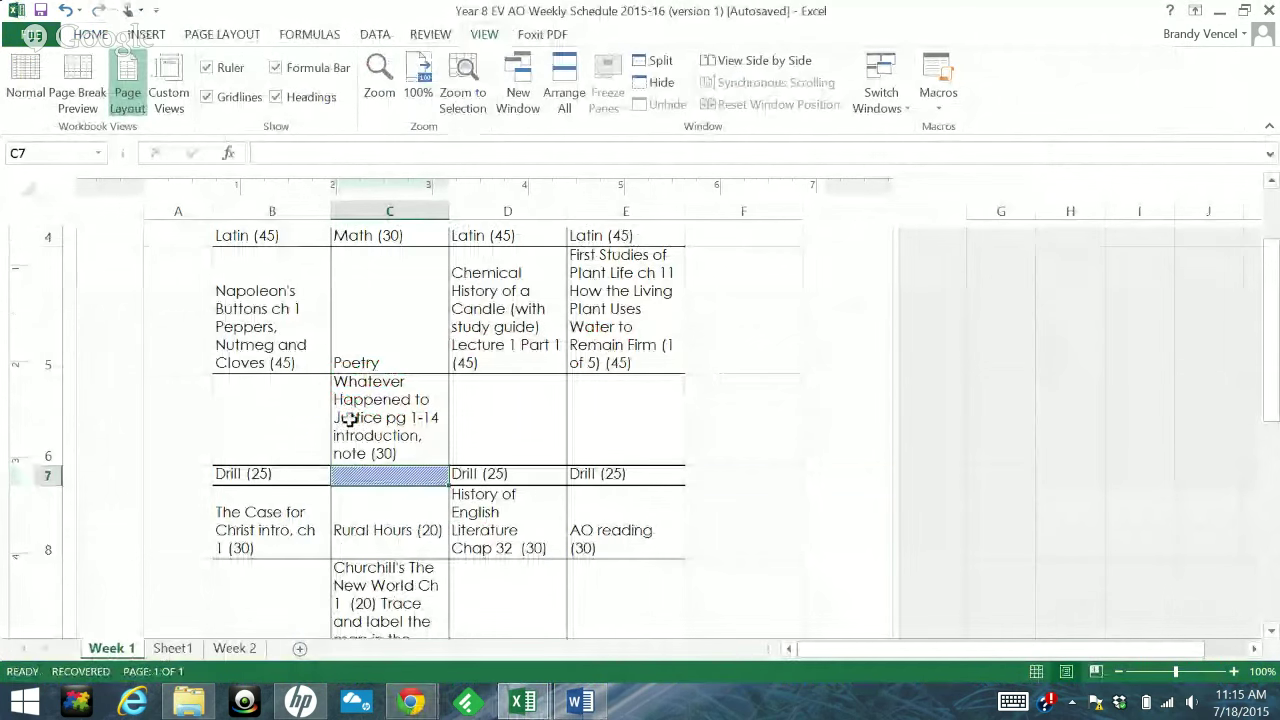
{"action": "scroll", "coordinate": [378, 486], "scroll_direction": "down", "scroll_amount": 1}
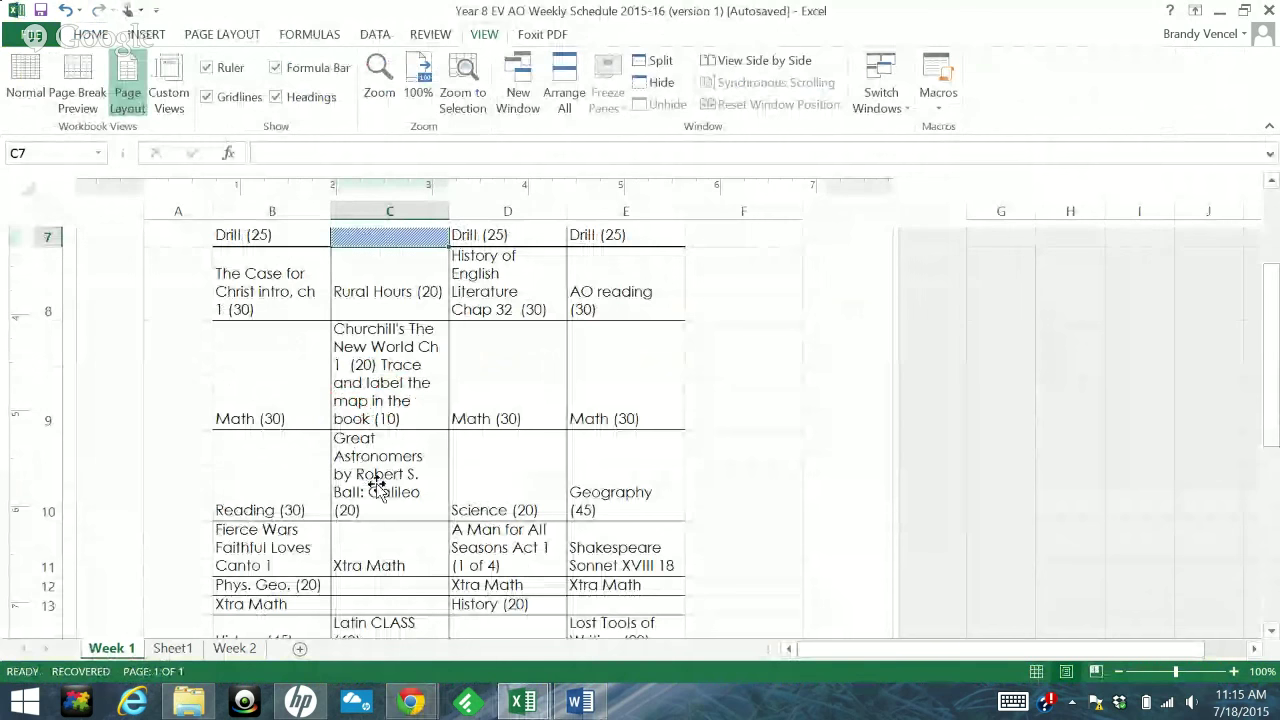
{"action": "double_click", "coordinate": [272, 510]}
{"action": "left_click_drag", "start_coordinate": [272, 510], "coordinate": [208, 507]}
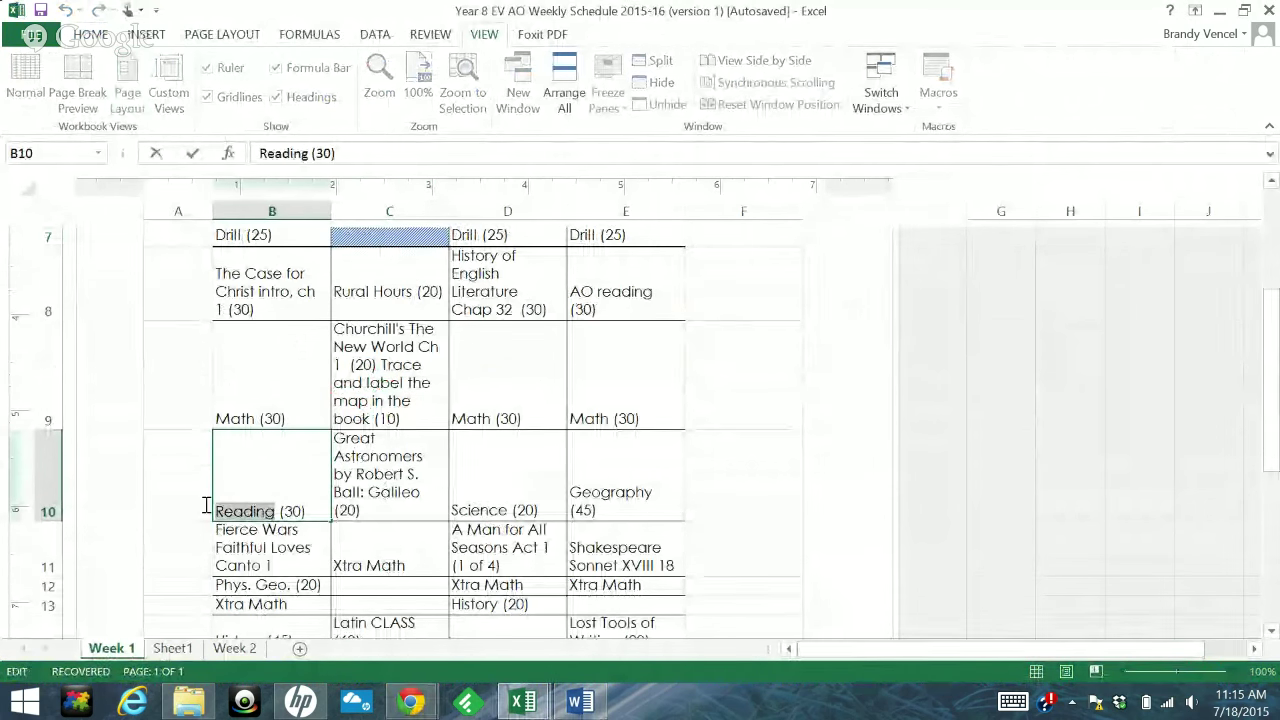
{"action": "key", "text": "ctrl+v"}
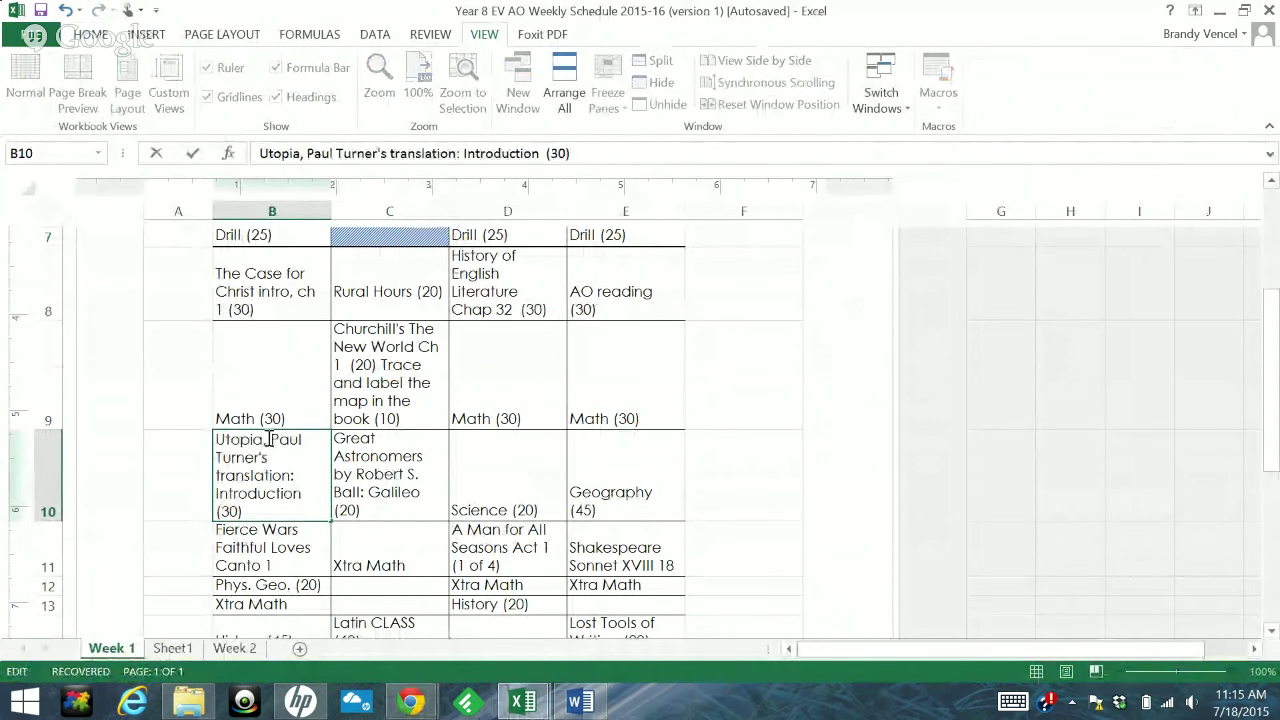
{"action": "left_click_drag", "start_coordinate": [269, 440], "coordinate": [292, 467]}
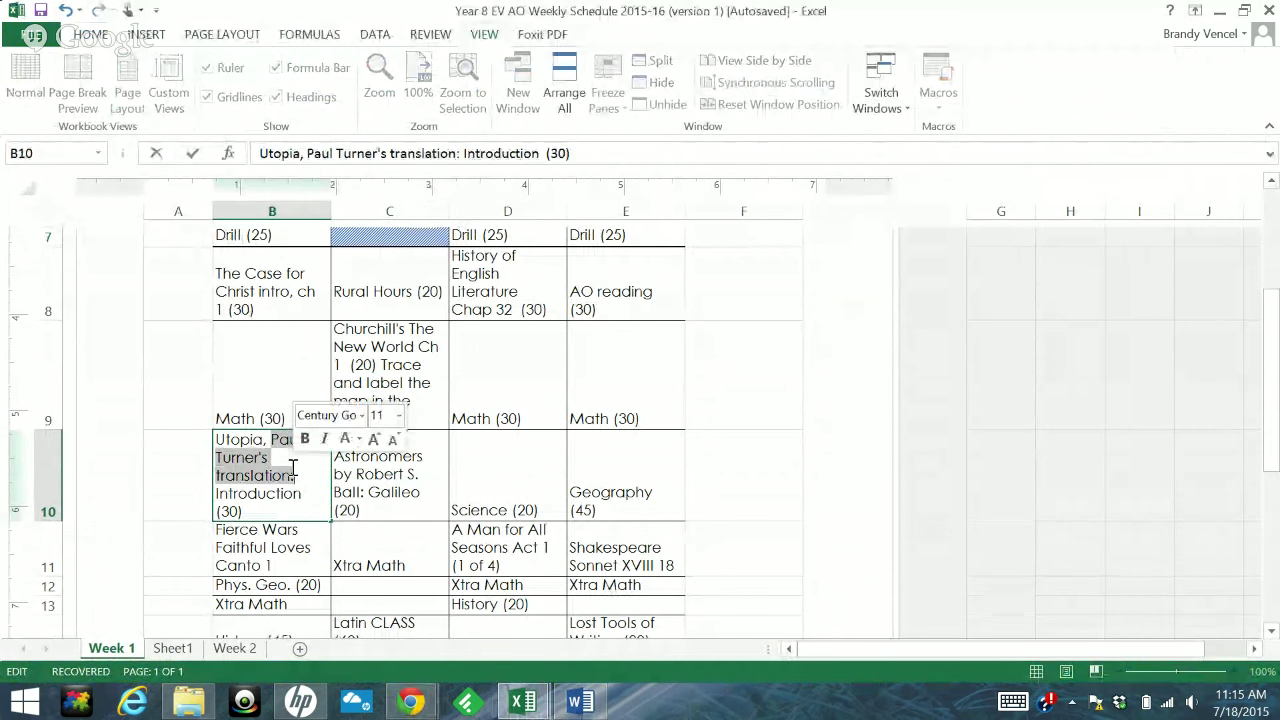
{"action": "key", "text": "BackSpace"}
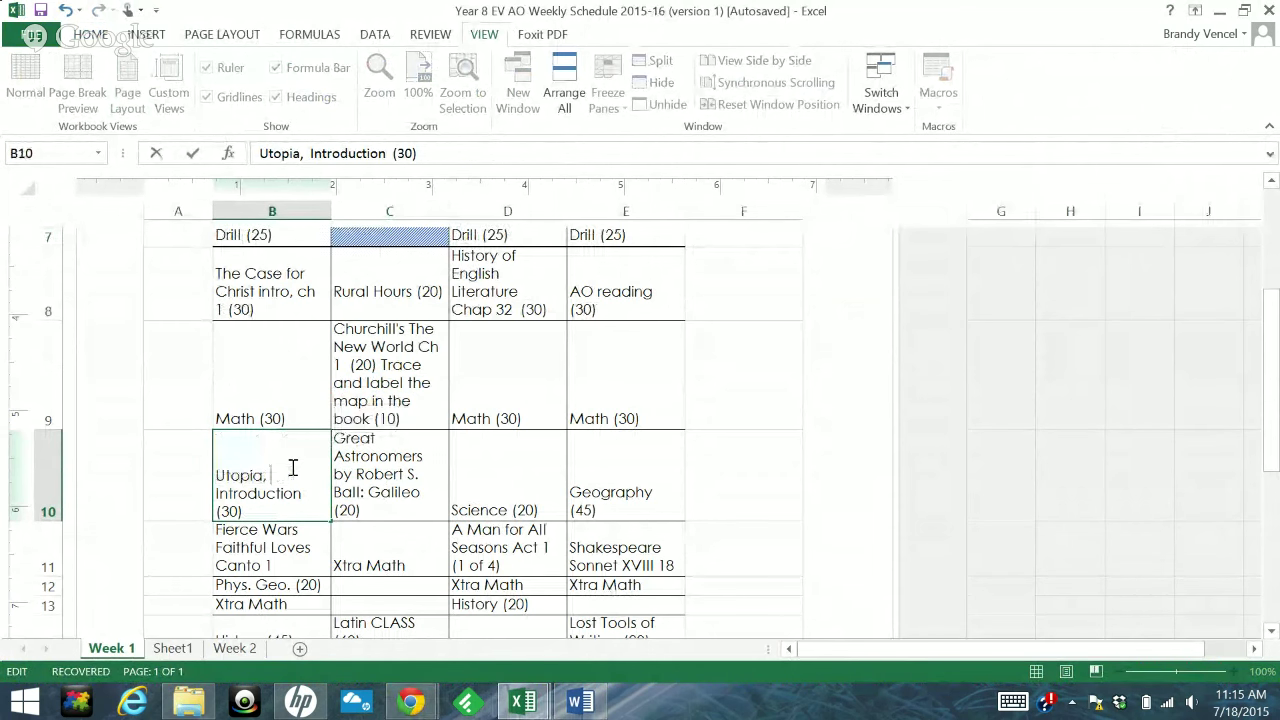
{"action": "key", "text": "BackSpace"}
{"action": "key", "text": "Return"}
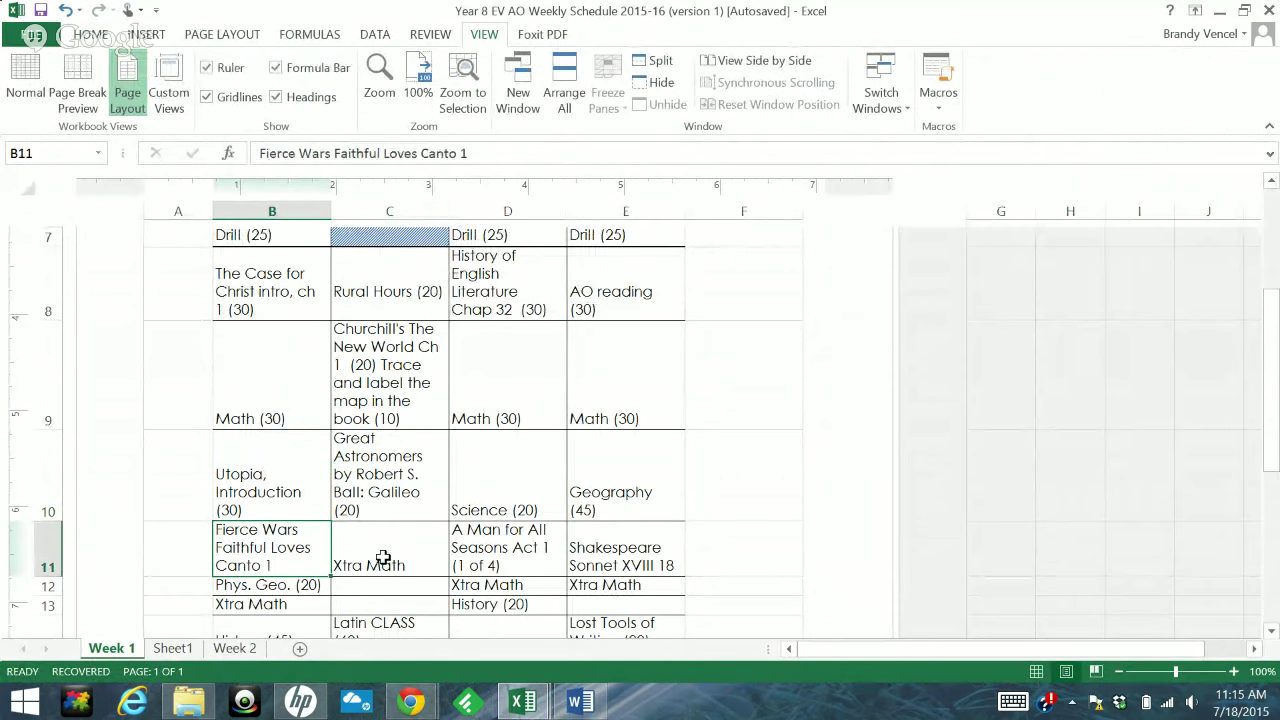
Check Monday's history slot in B14, then switch to Word and delete the Utopia entry from the Week 1 reading list
{"action": "scroll", "coordinate": [426, 472], "scroll_direction": "down", "scroll_amount": 2}
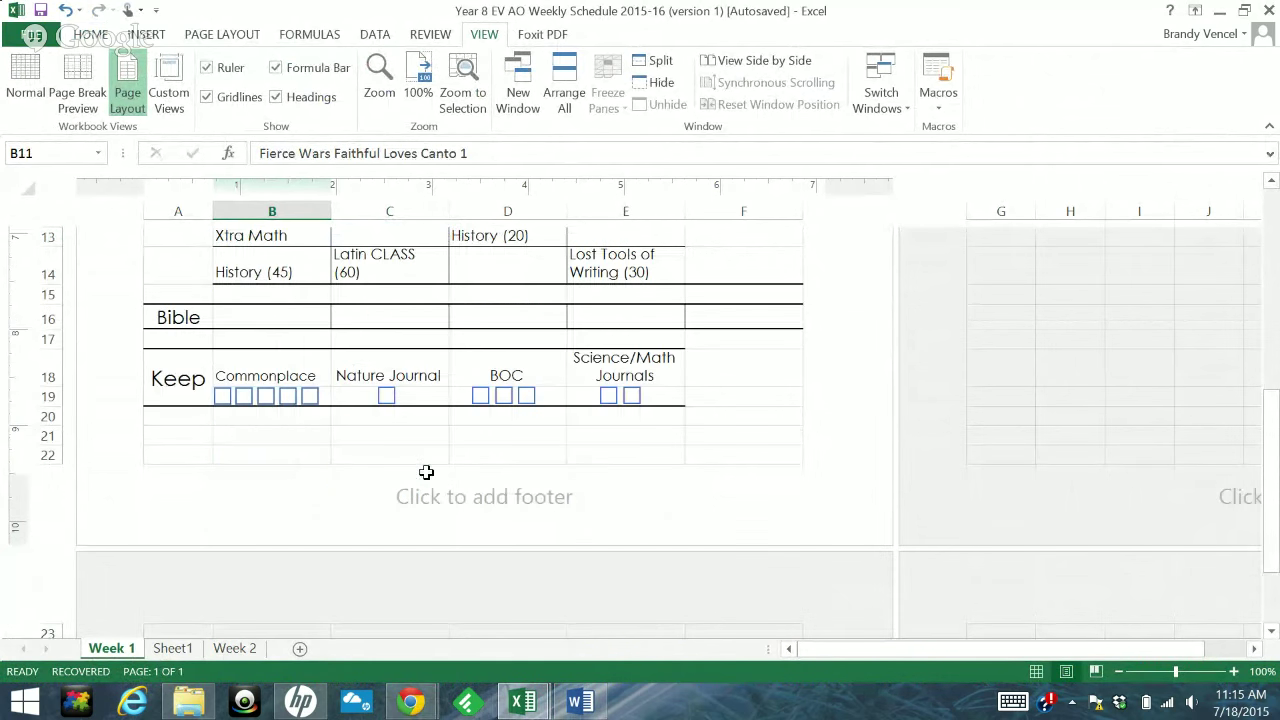
{"action": "scroll", "coordinate": [300, 440], "scroll_direction": "up", "scroll_amount": 2}
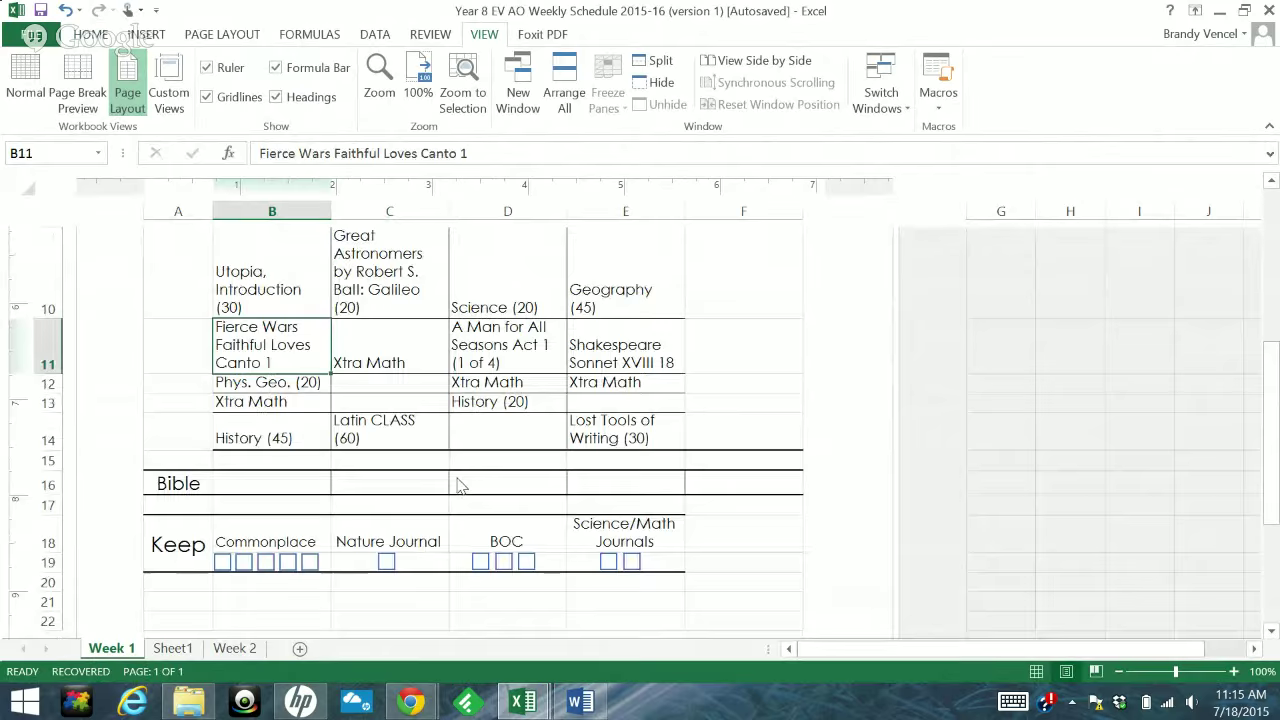
{"action": "left_click", "coordinate": [252, 430]}
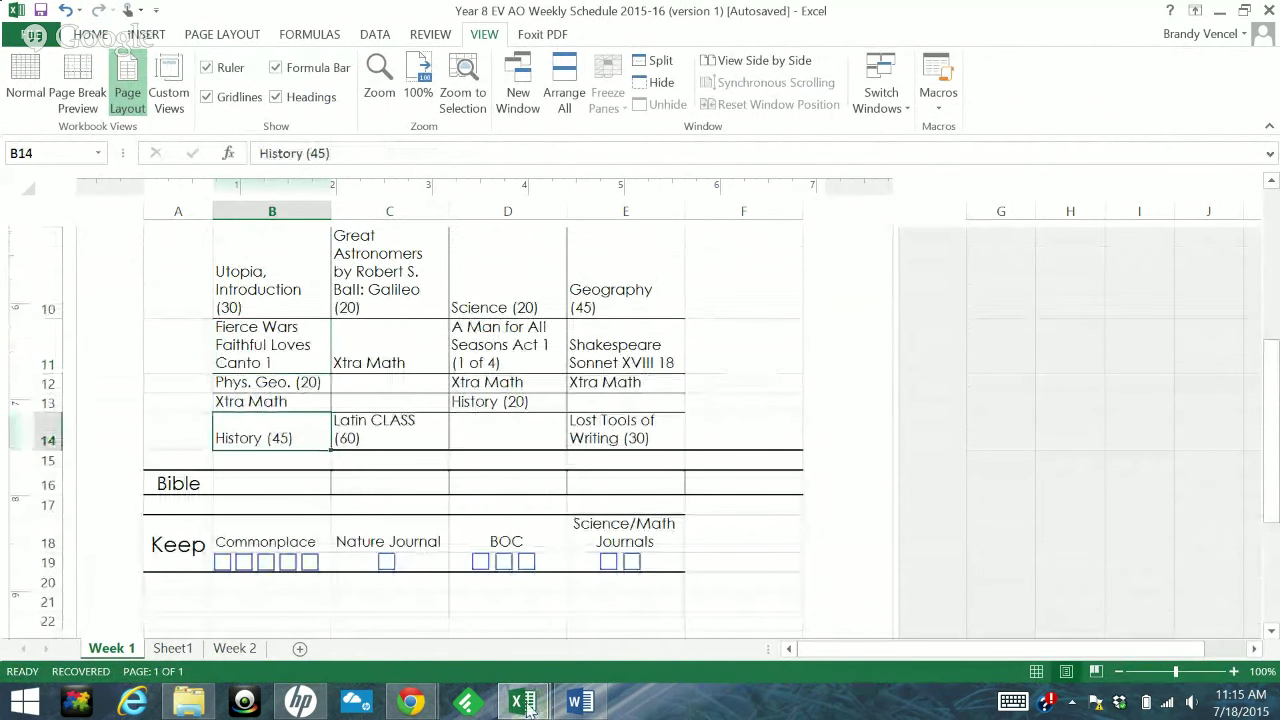
{"action": "left_click", "coordinate": [577, 705]}
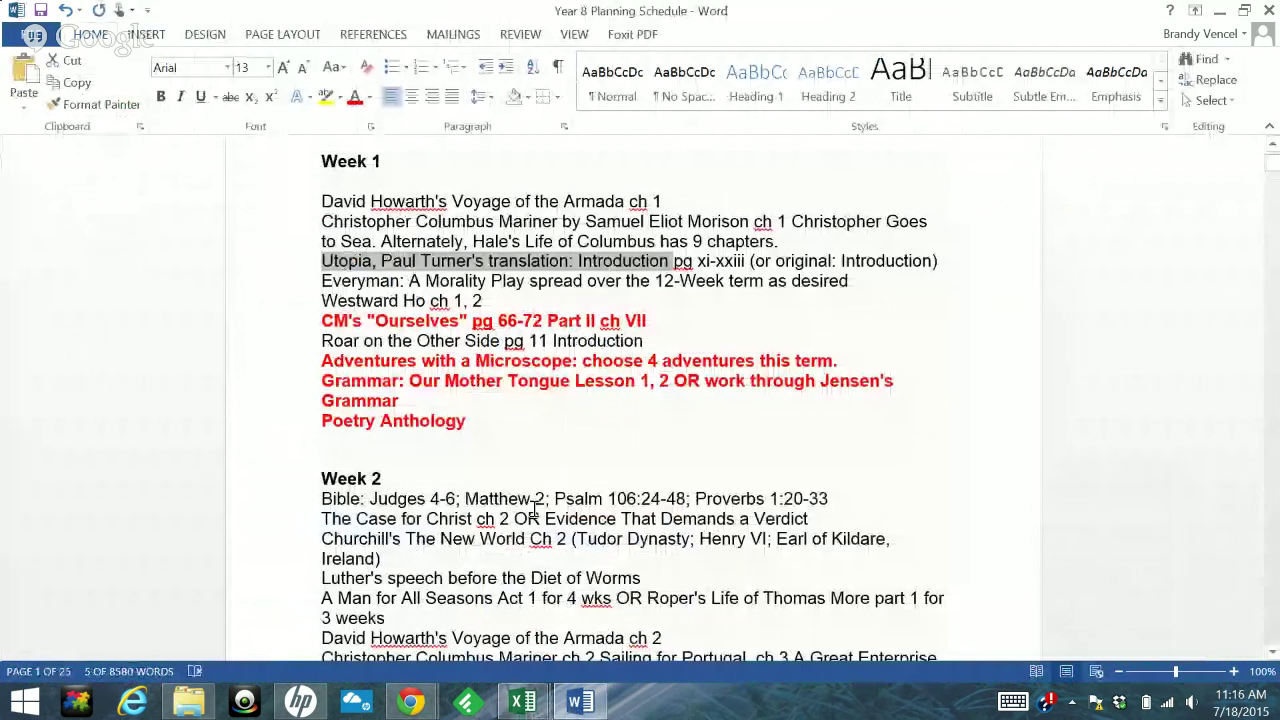
{"action": "left_click", "coordinate": [263, 264]}
{"action": "key", "text": "Delete"}
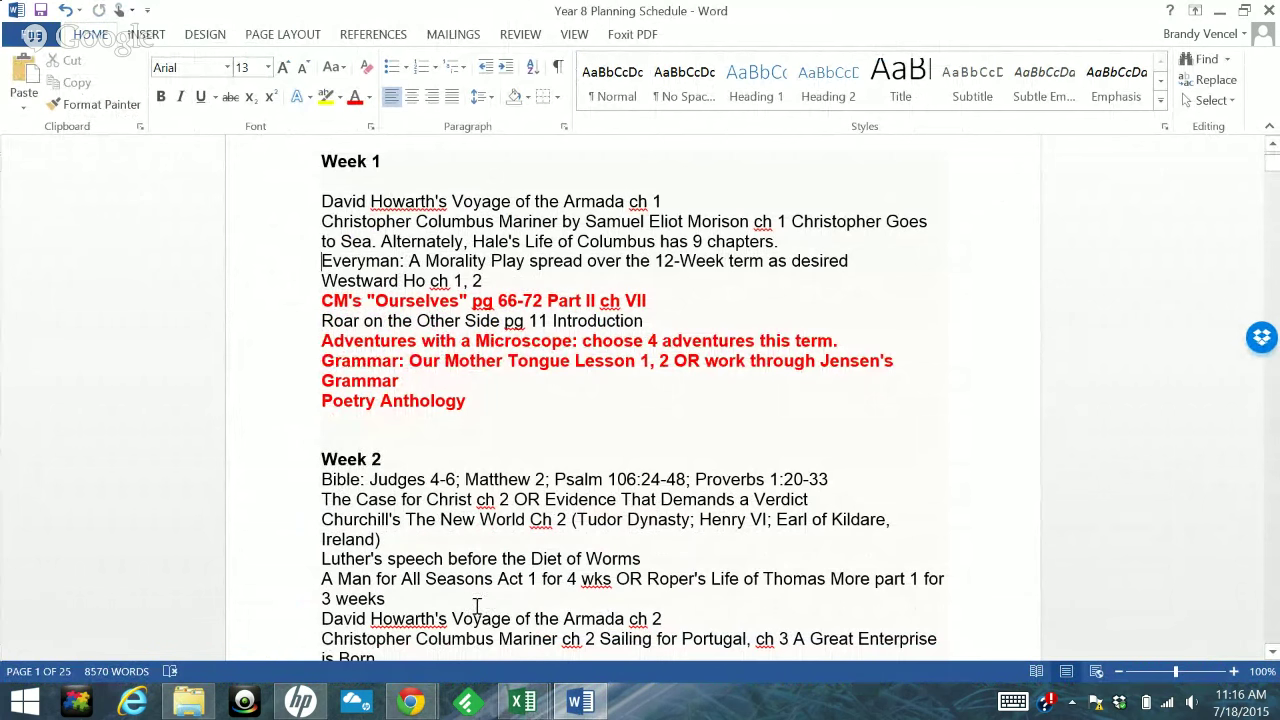
Switch to the Excel schedule and examine the remaining open Week 1 slots, including history in B14 and science in D10
{"action": "left_click", "coordinate": [522, 702]}
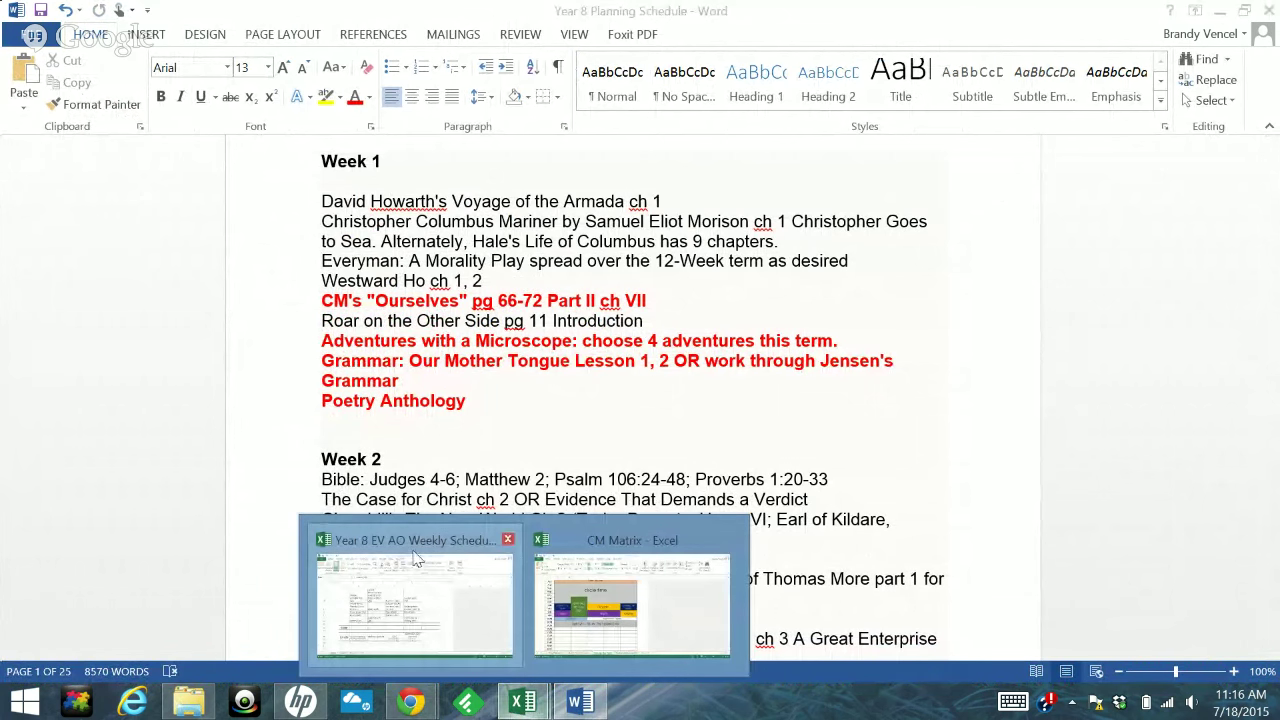
{"action": "left_click", "coordinate": [417, 560]}
{"action": "scroll", "coordinate": [321, 419], "scroll_direction": "up", "scroll_amount": 1}
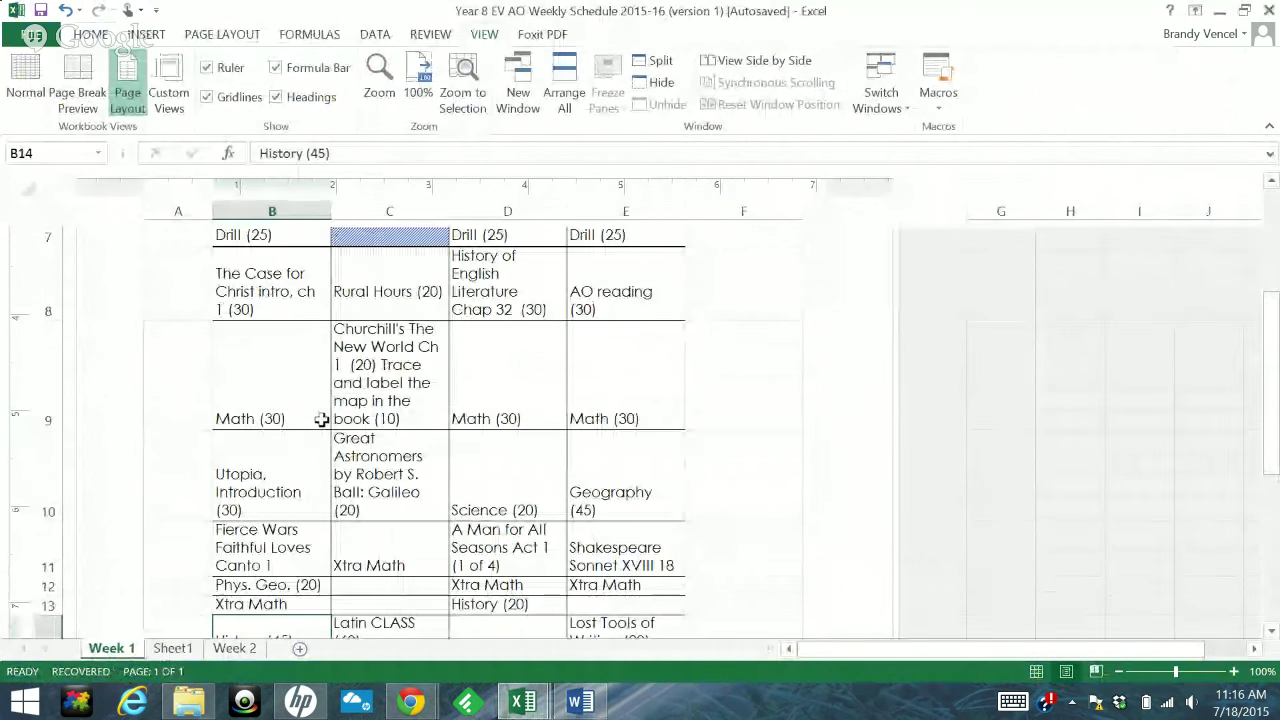
{"action": "scroll", "coordinate": [268, 452], "scroll_direction": "down", "scroll_amount": 1}
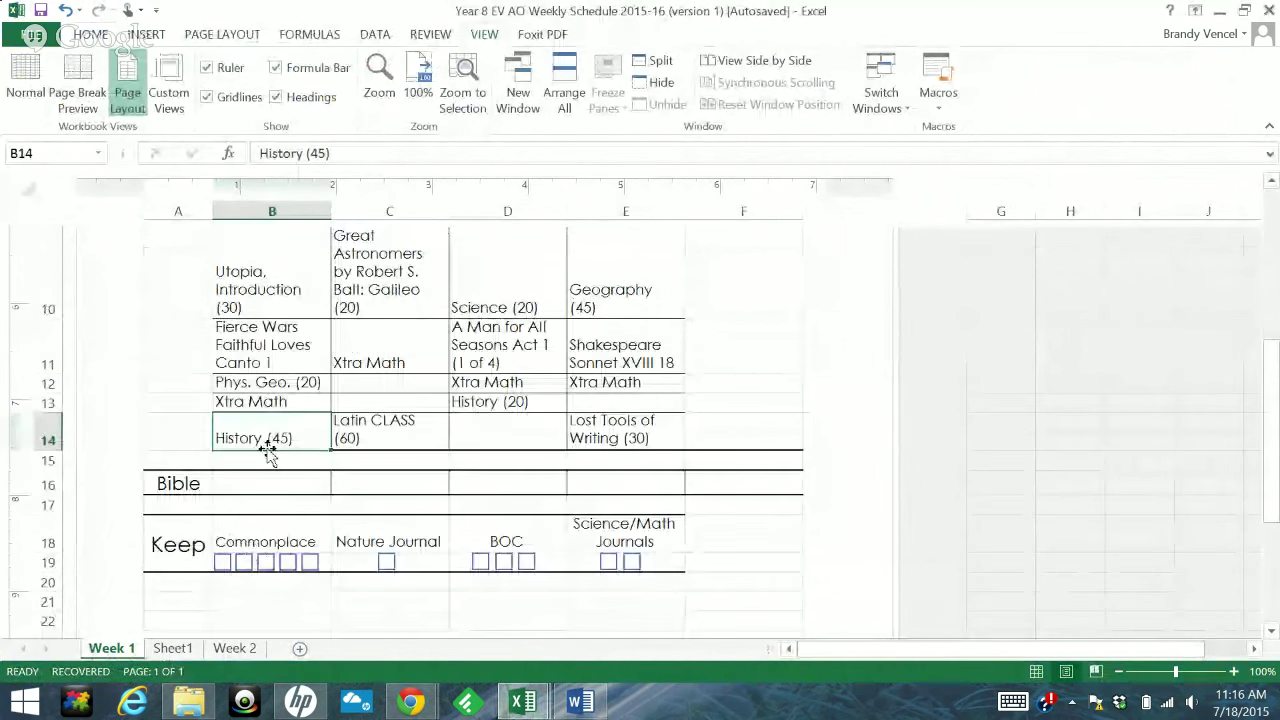
{"action": "double_click", "coordinate": [250, 438]}
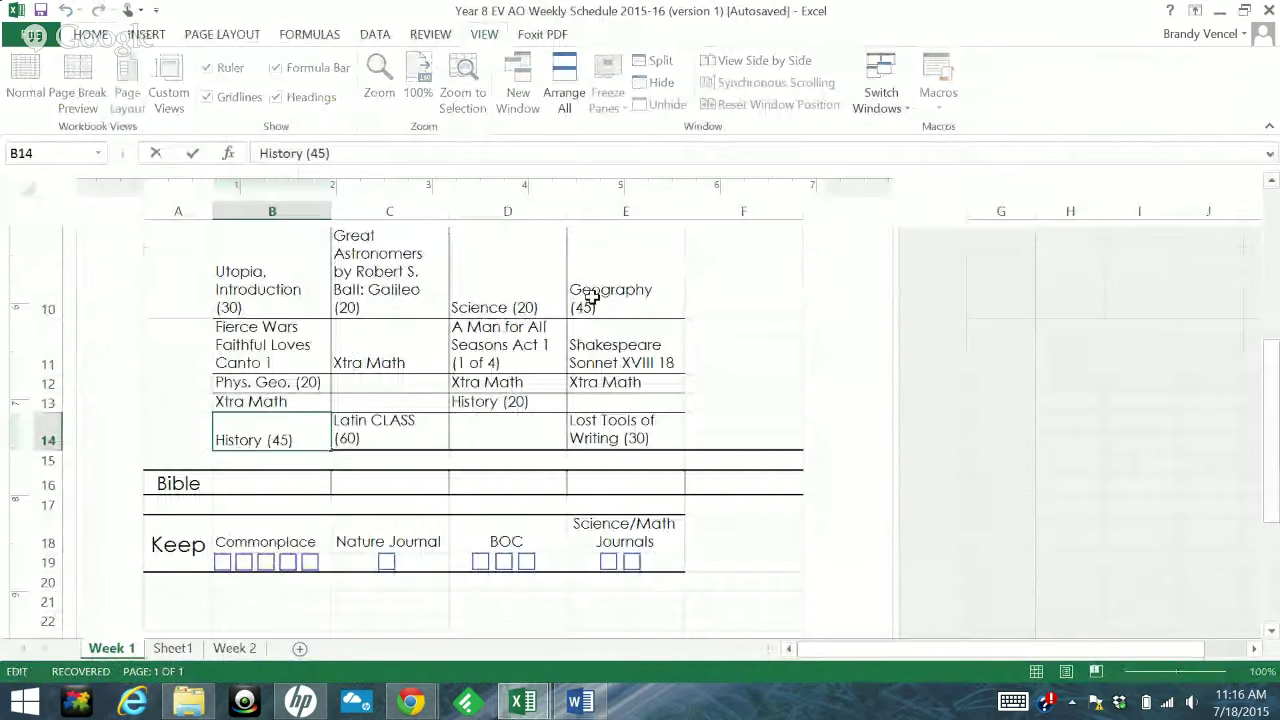
{"action": "scroll", "coordinate": [503, 423], "scroll_direction": "up", "scroll_amount": 2}
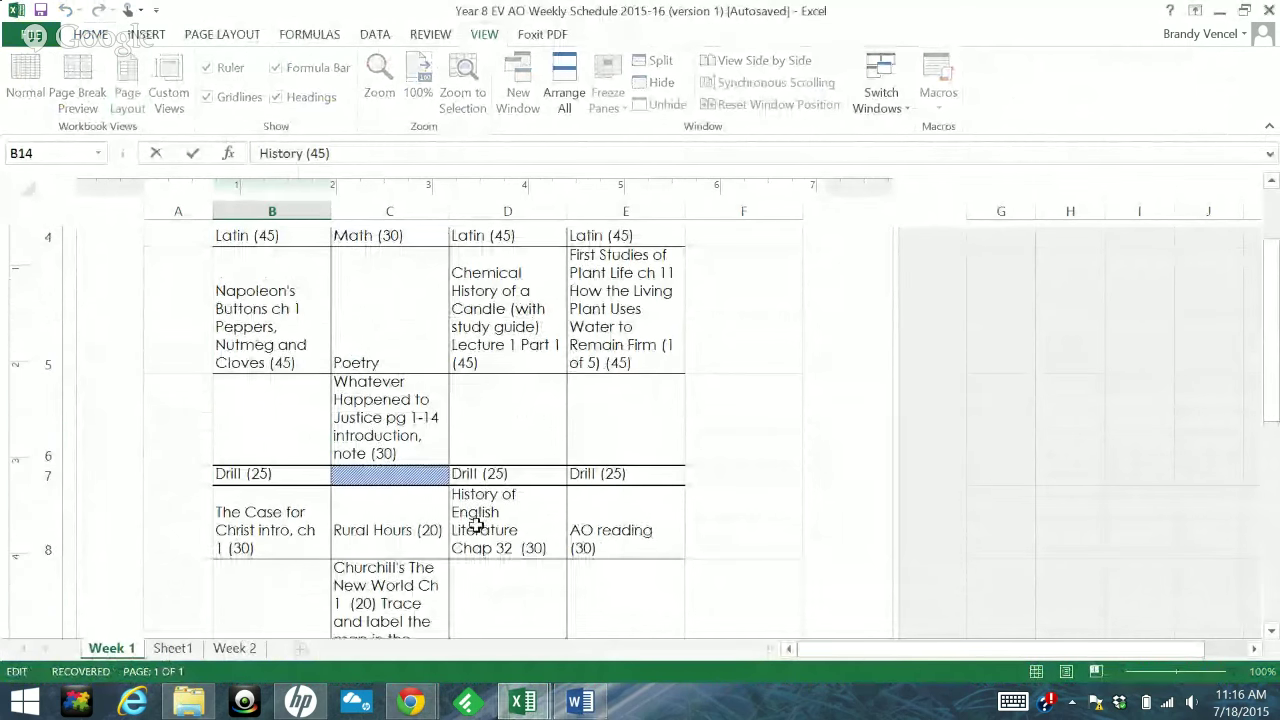
{"action": "scroll", "coordinate": [481, 490], "scroll_direction": "down", "scroll_amount": 1}
{"action": "left_click", "coordinate": [485, 516]}
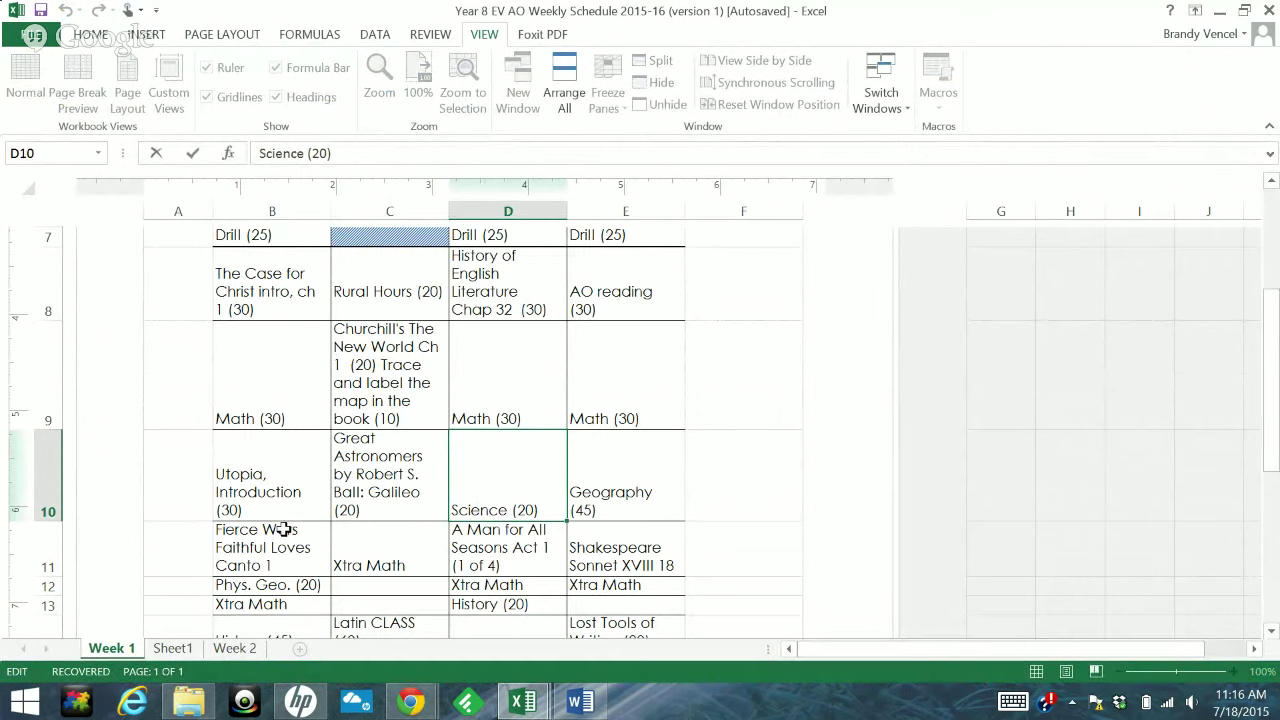
{"action": "scroll", "coordinate": [350, 480], "scroll_direction": "down", "scroll_amount": 1}
{"action": "scroll", "coordinate": [400, 478], "scroll_direction": "up", "scroll_amount": 2}
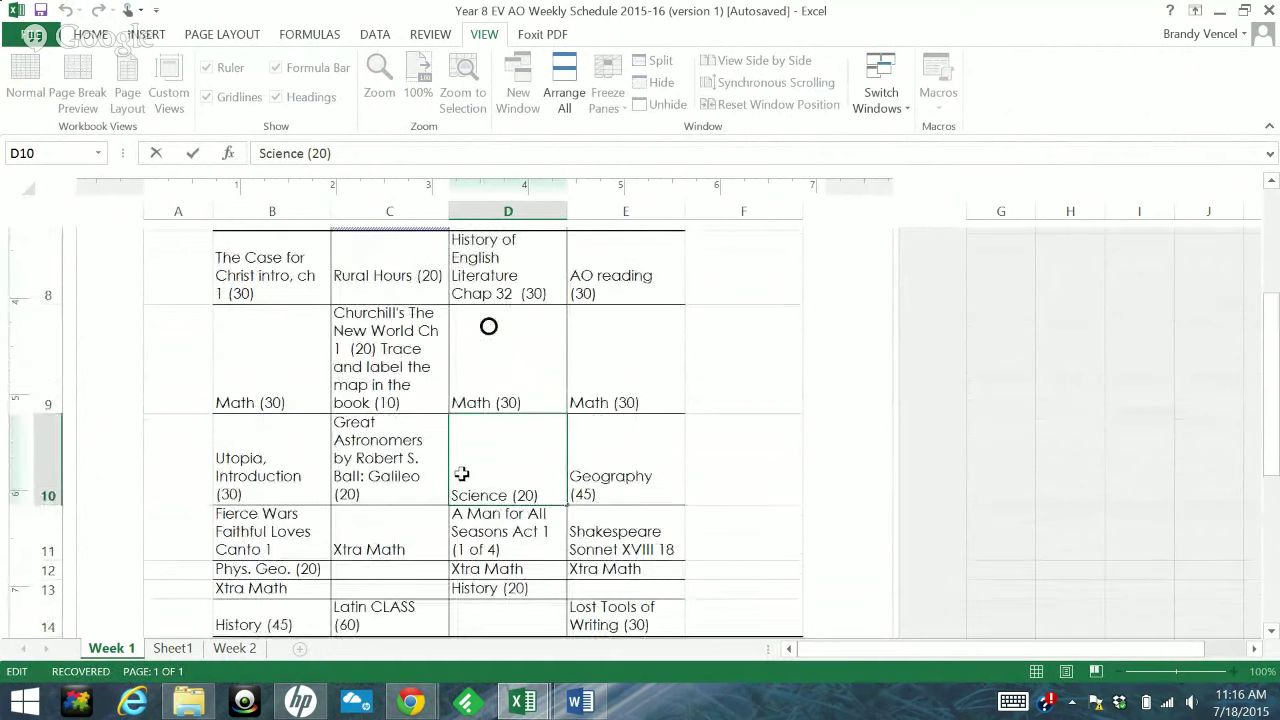
Review rows 9 and 10 of the schedule, then switch to Word and examine the remaining Week 1 readings
{"action": "left_click", "coordinate": [405, 478]}
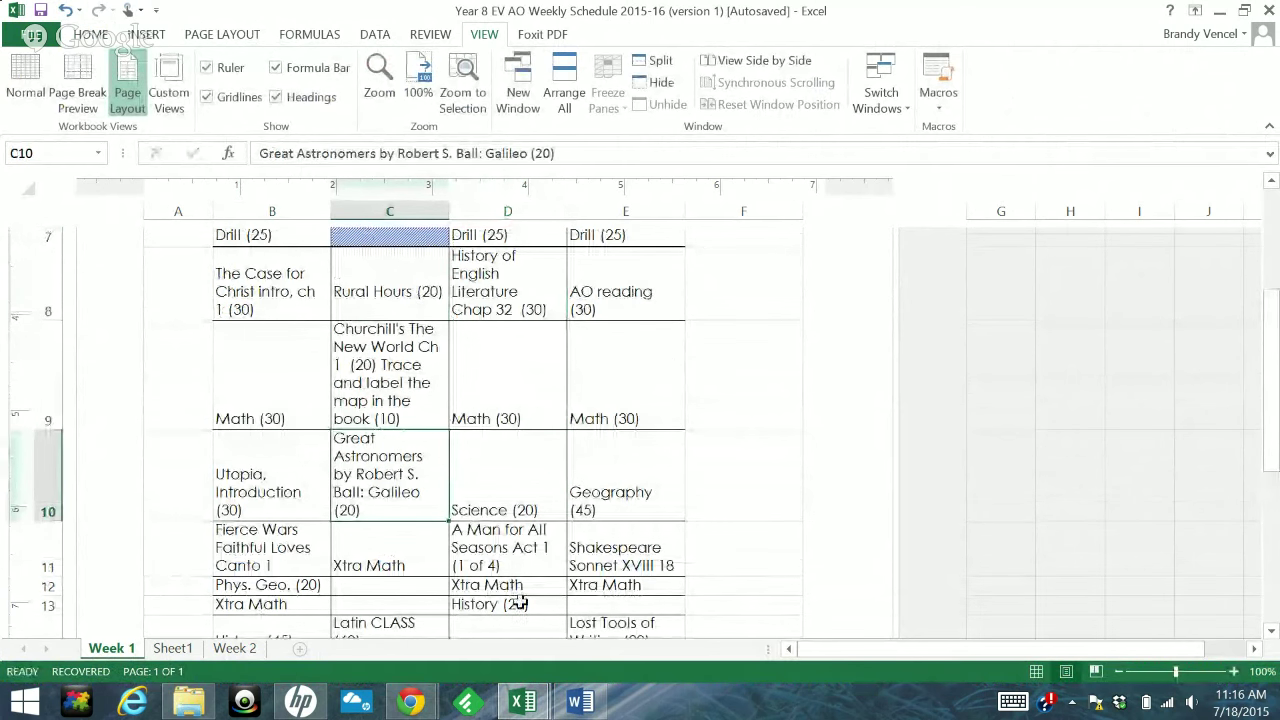
{"action": "mouse_move", "coordinate": [515, 702]}
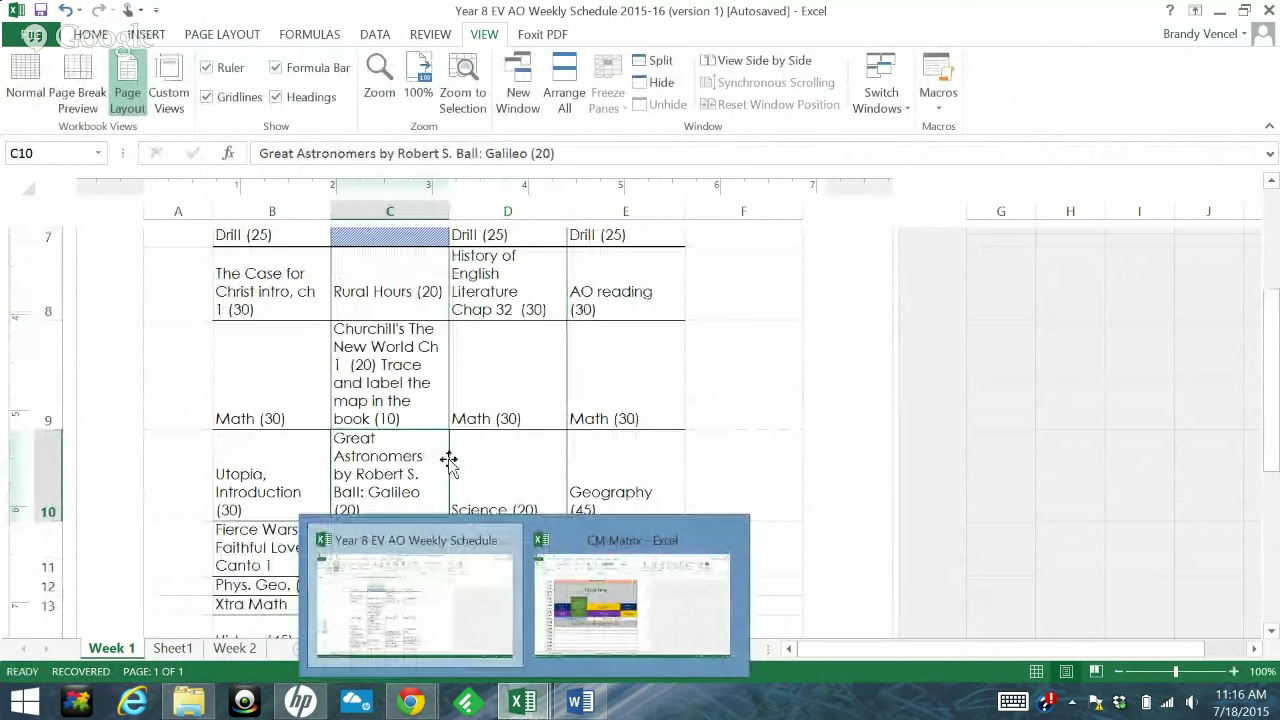
{"action": "left_click", "coordinate": [441, 413]}
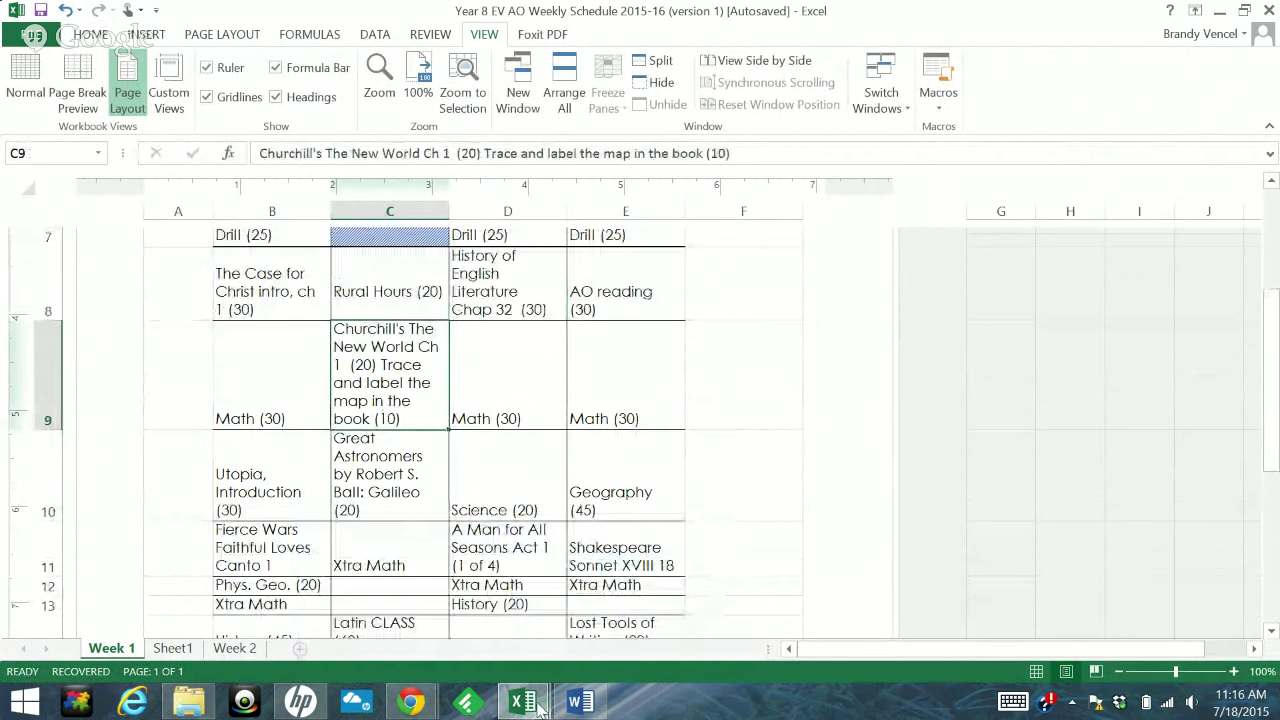
{"action": "left_click", "coordinate": [405, 471]}
{"action": "scroll", "coordinate": [400, 478], "scroll_direction": "down", "scroll_amount": 1}
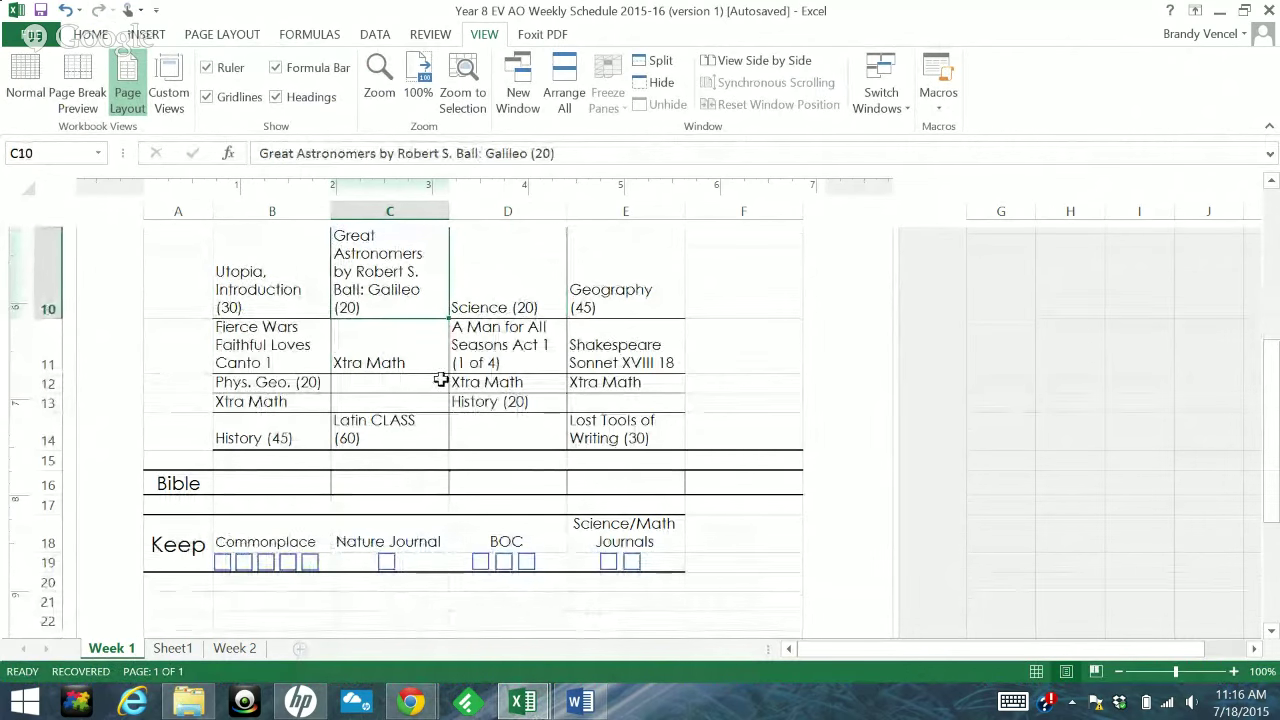
{"action": "scroll", "coordinate": [445, 350], "scroll_direction": "up", "scroll_amount": 1}
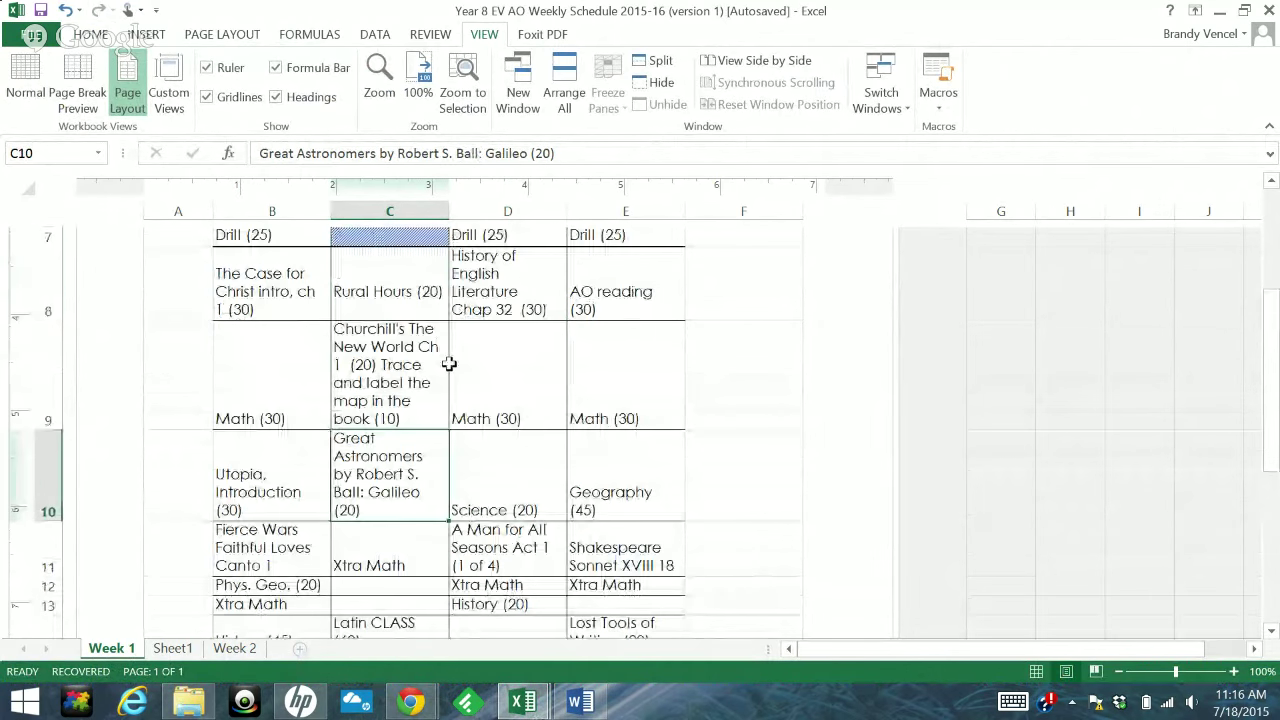
{"action": "left_click", "coordinate": [578, 702]}
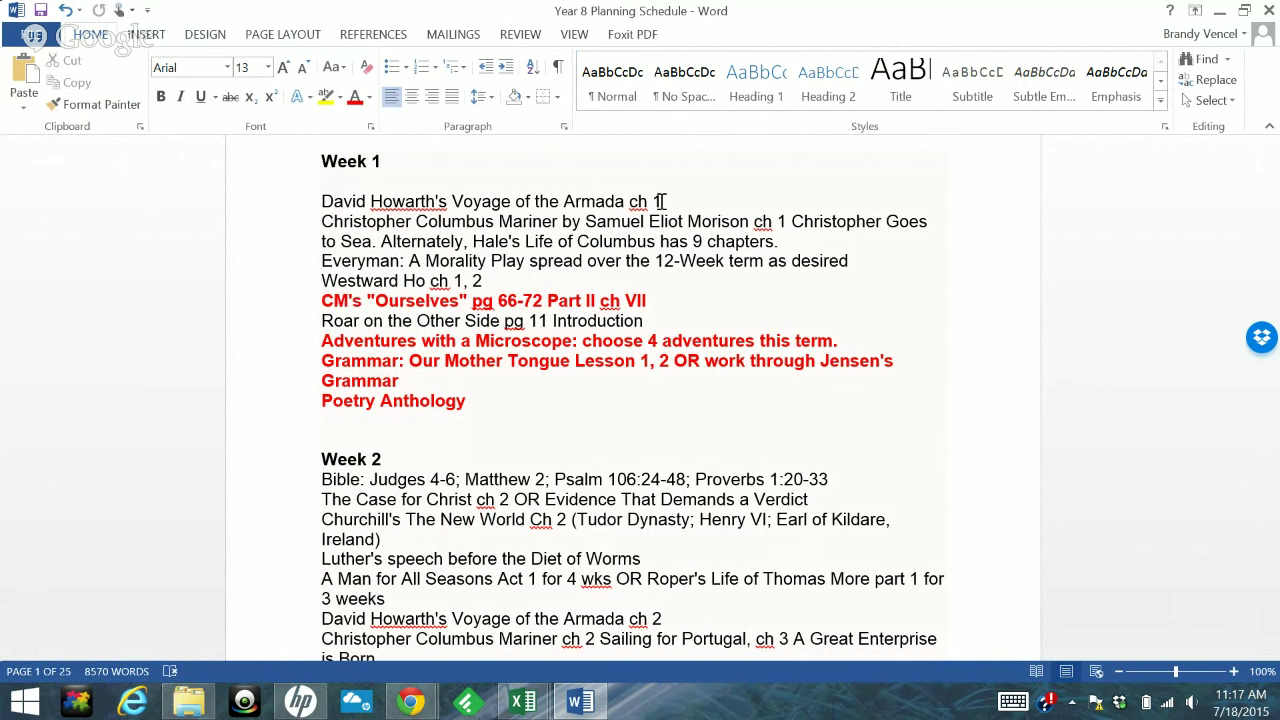
{"action": "left_click_drag", "start_coordinate": [660, 201], "coordinate": [329, 212]}
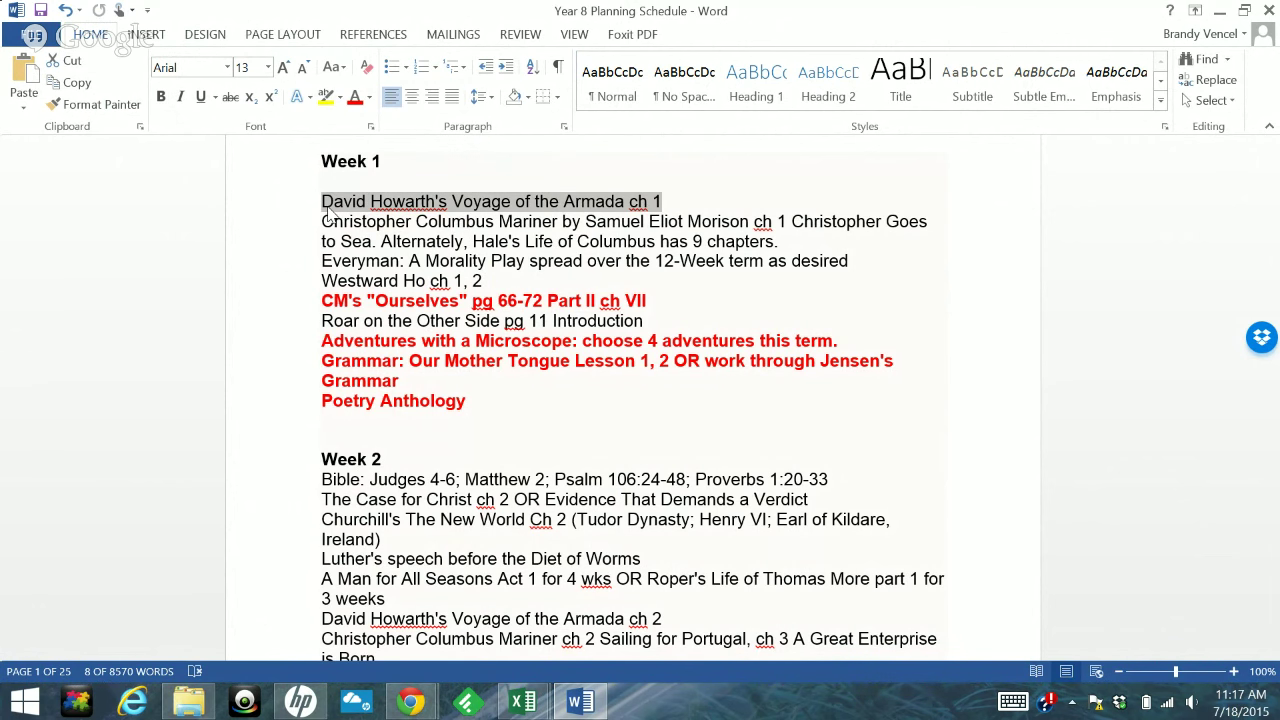
Copy "Westward Ho ch 1" from the Week 1 reading list and delete it there
{"action": "left_click_drag", "start_coordinate": [462, 281], "coordinate": [345, 290]}
{"action": "key", "text": "ctrl+c"}
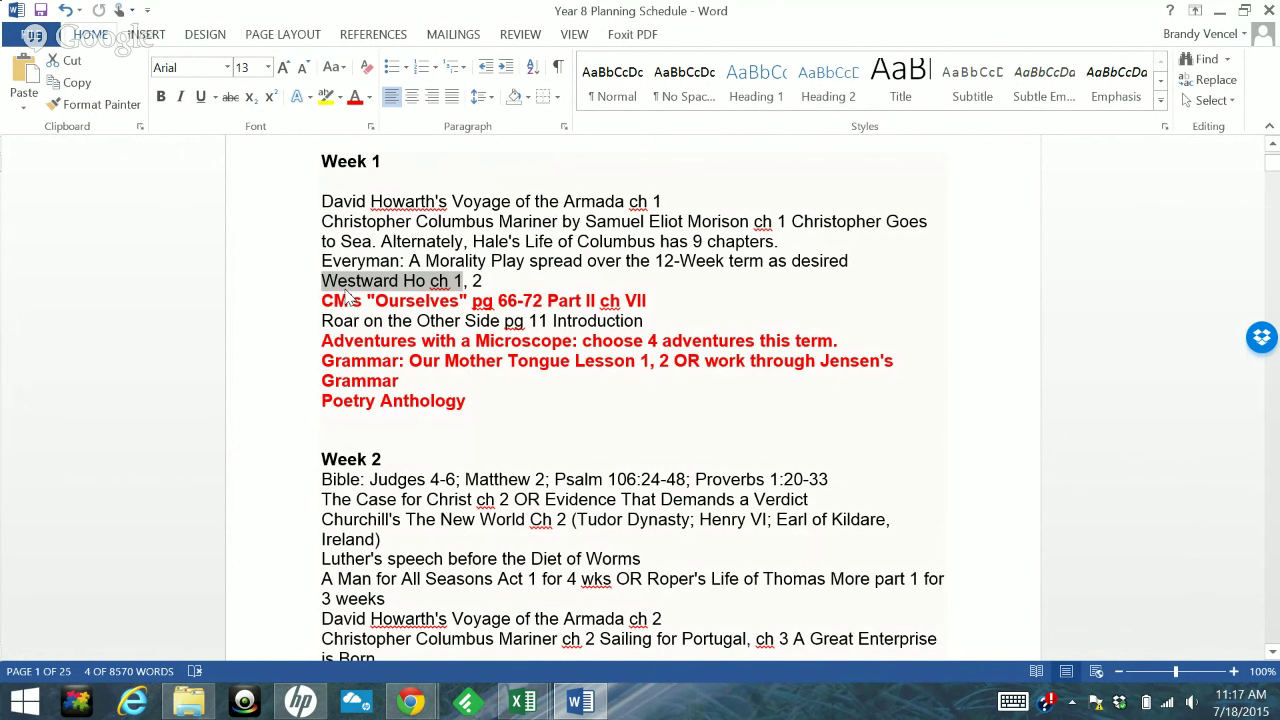
{"action": "key", "text": "BackSpace"}
{"action": "key", "text": "BackSpace"}
Switch to the Excel schedule and replace "History" in B14 with the copied text, giving "Westward Ho ch 1 (45)"
{"action": "left_click", "coordinate": [523, 702]}
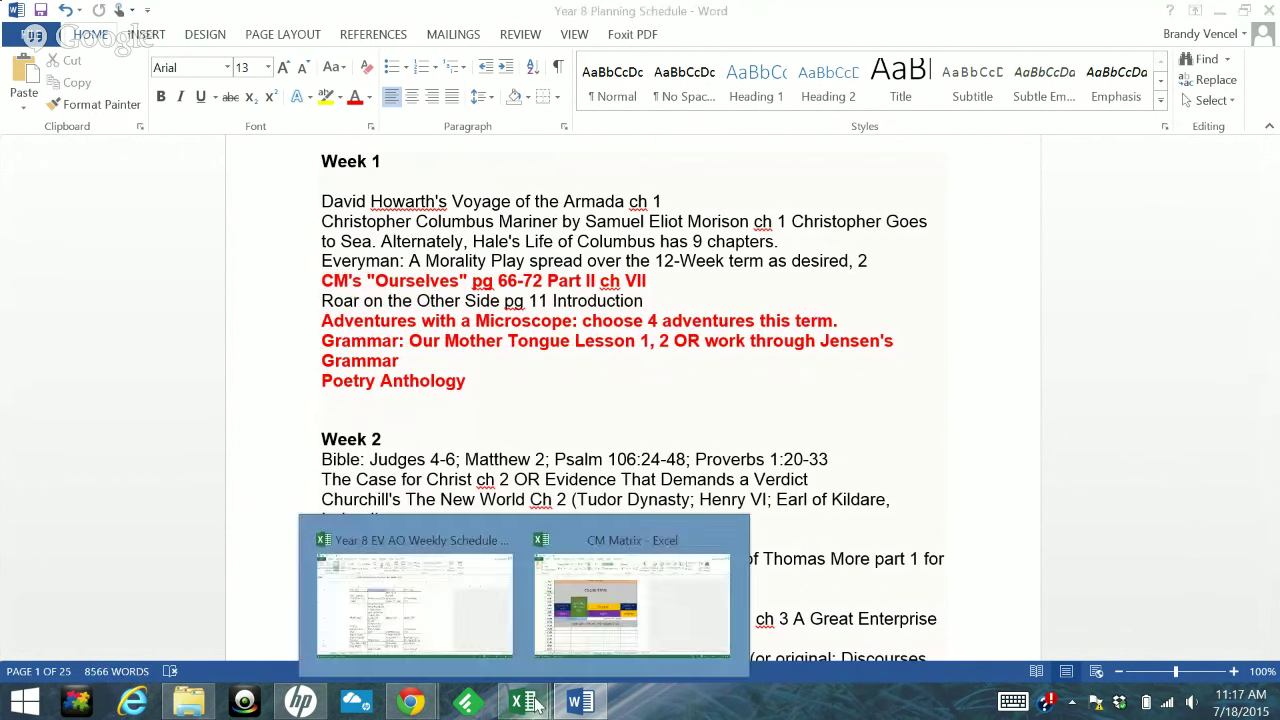
{"action": "left_click", "coordinate": [440, 618]}
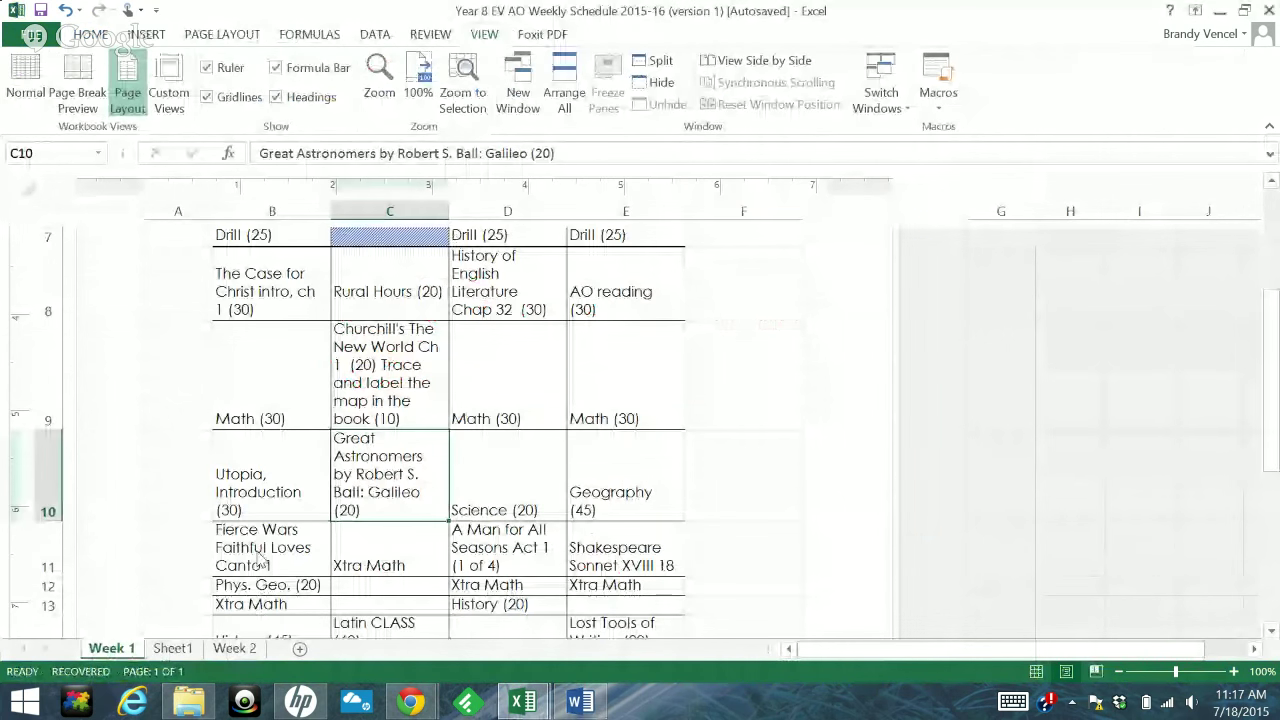
{"action": "scroll", "coordinate": [256, 541], "scroll_direction": "down", "scroll_amount": 1}
{"action": "left_click", "coordinate": [257, 440]}
{"action": "double_click", "coordinate": [257, 440]}
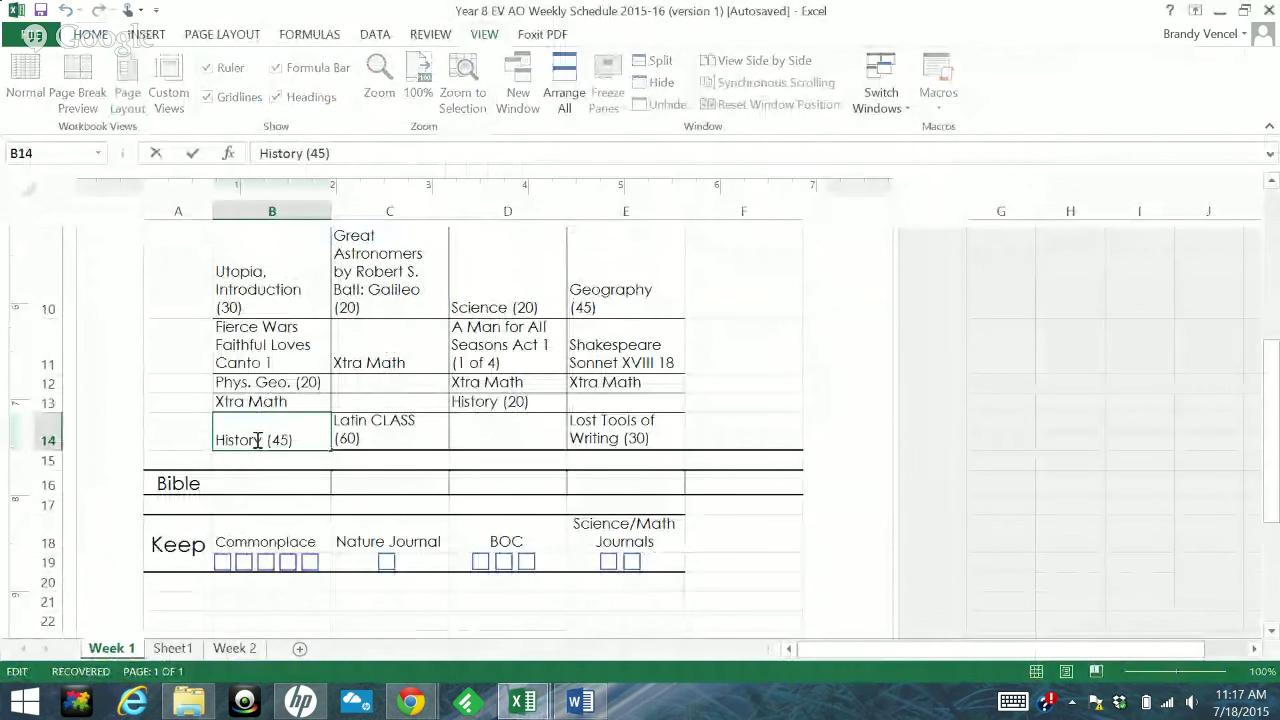
{"action": "left_click_drag", "start_coordinate": [257, 440], "coordinate": [216, 441]}
{"action": "key", "text": "ctrl+v"}
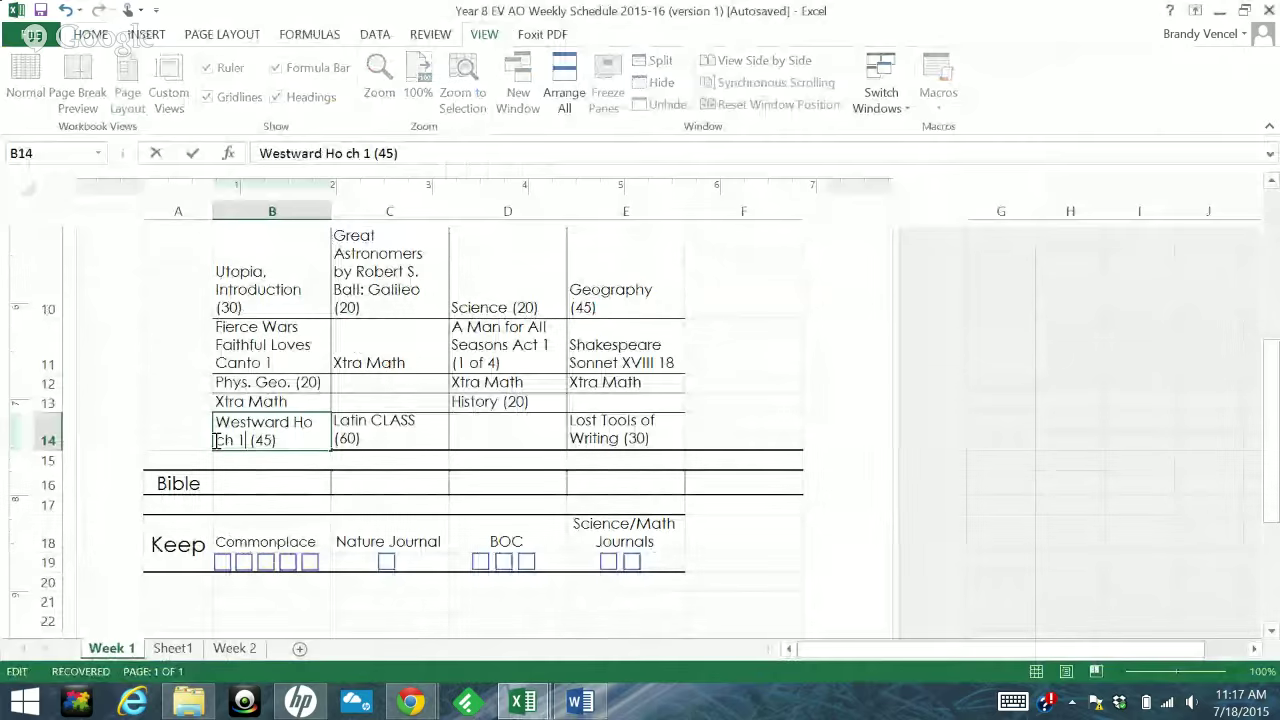
{"action": "key", "text": "Return"}
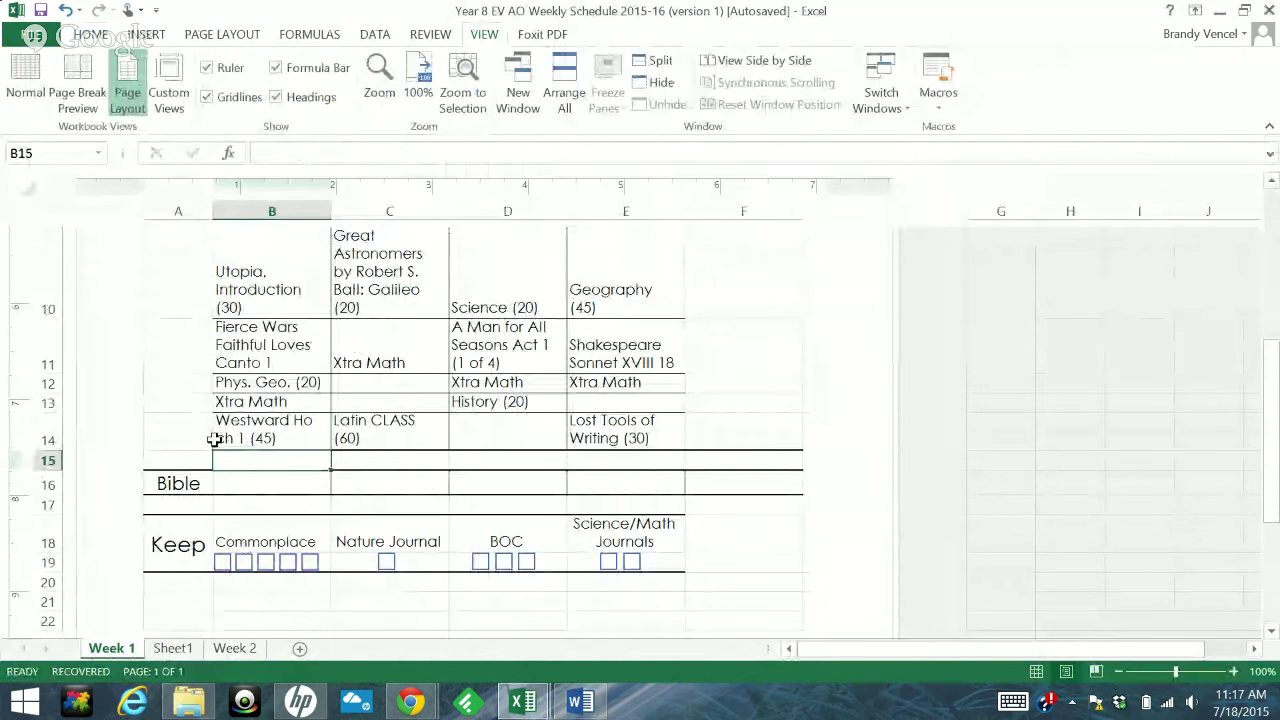
Return to Word, put the leftover chapter number on its own line below Everyman, and make the entry read "Westward Ho 2"
{"action": "left_click", "coordinate": [582, 703]}
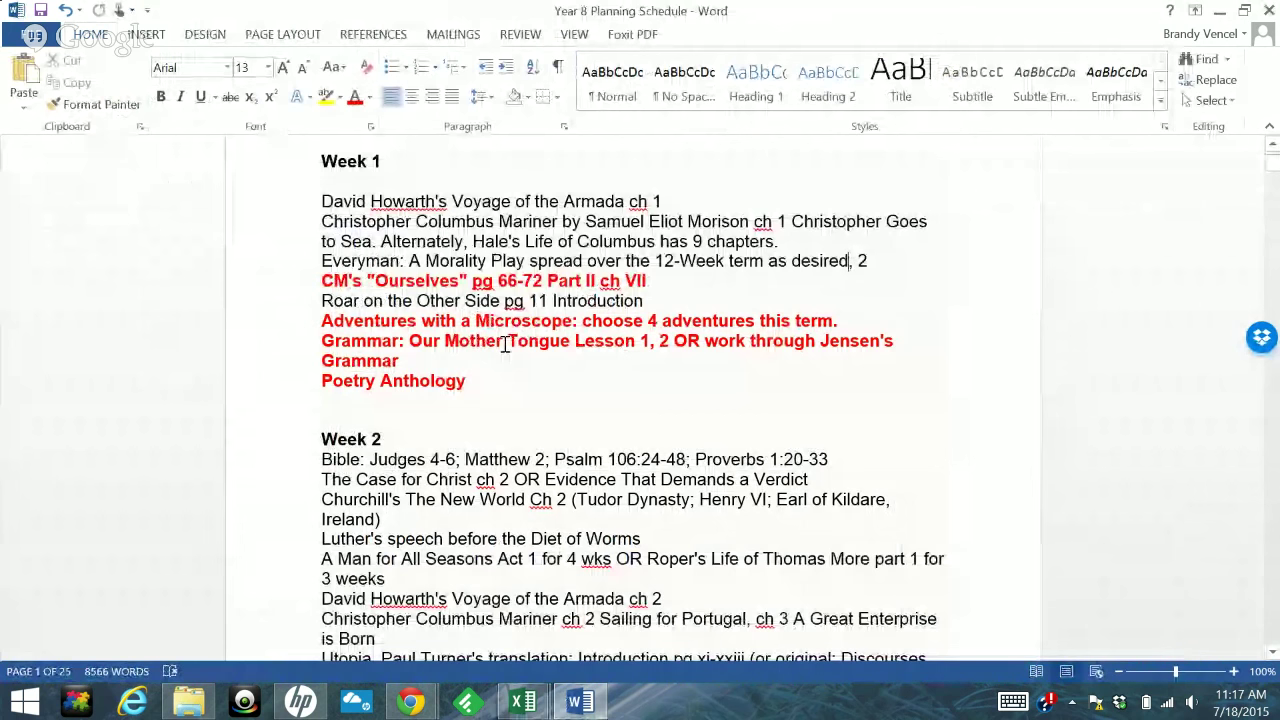
{"action": "scroll", "coordinate": [506, 344], "scroll_direction": "up", "scroll_amount": 1}
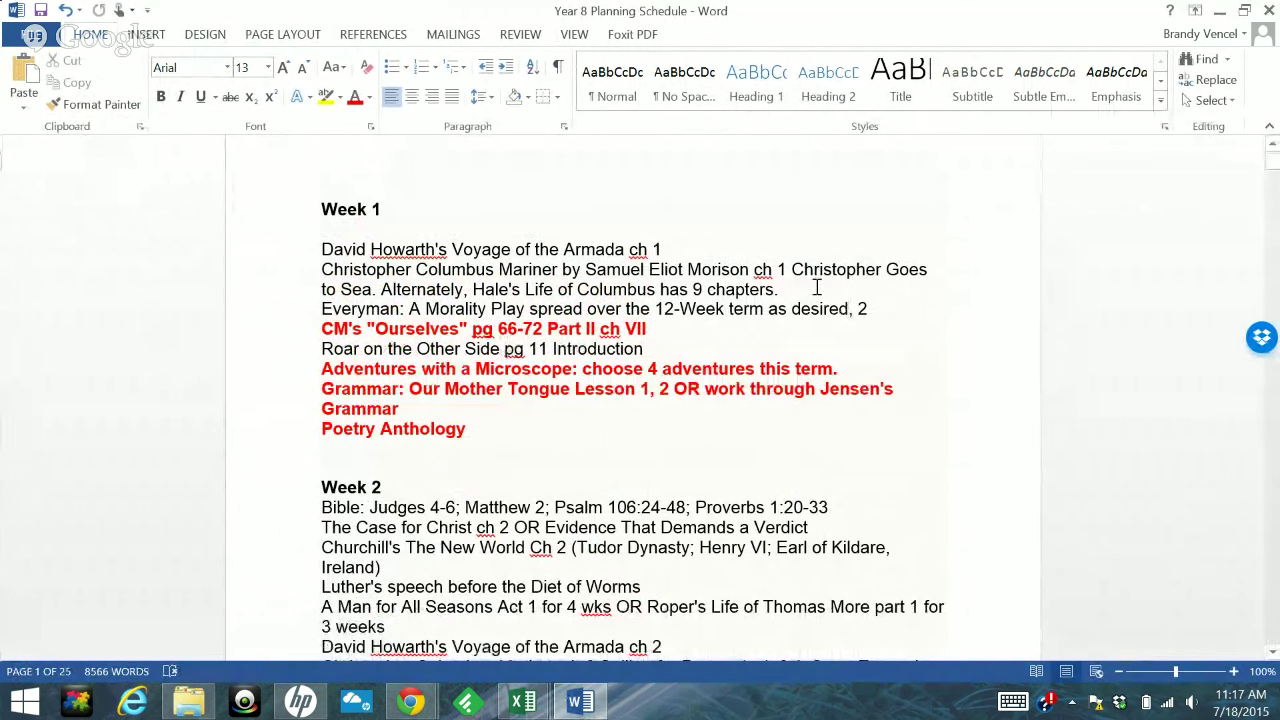
{"action": "key", "text": "Return"}
{"action": "key", "text": "Return"}
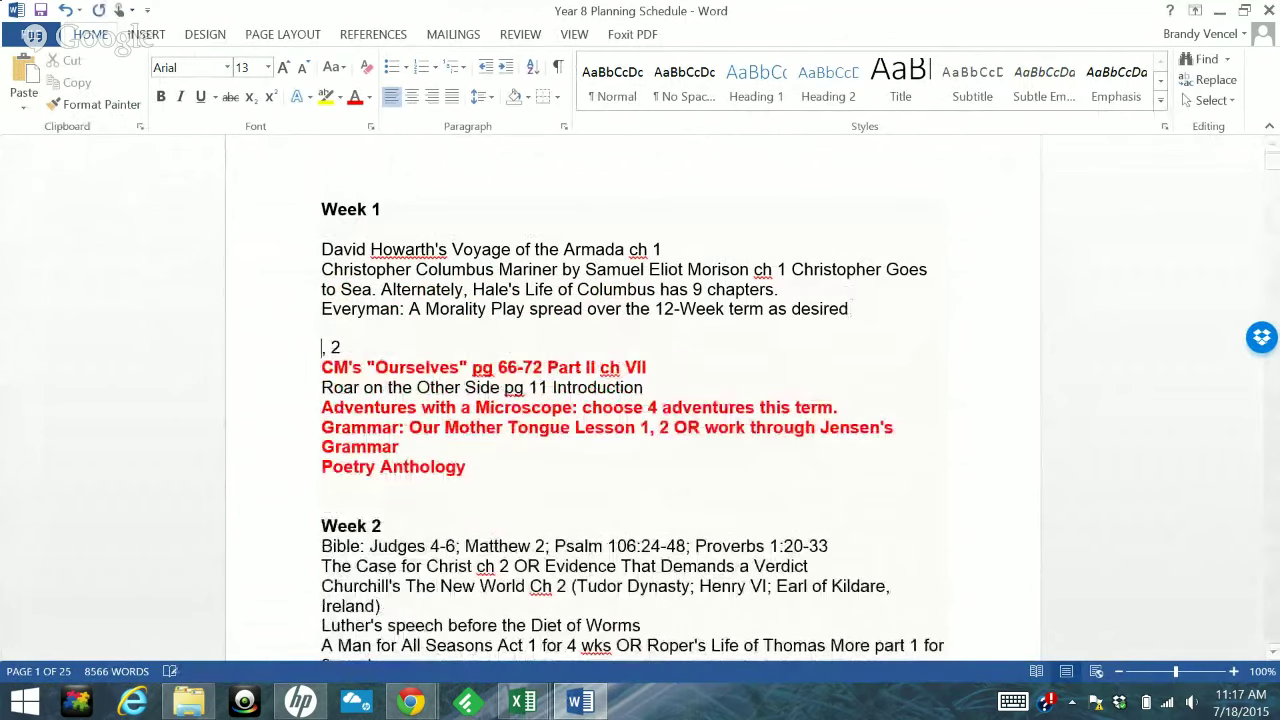
{"action": "type", "text": "Westward Ho ch 1,"}
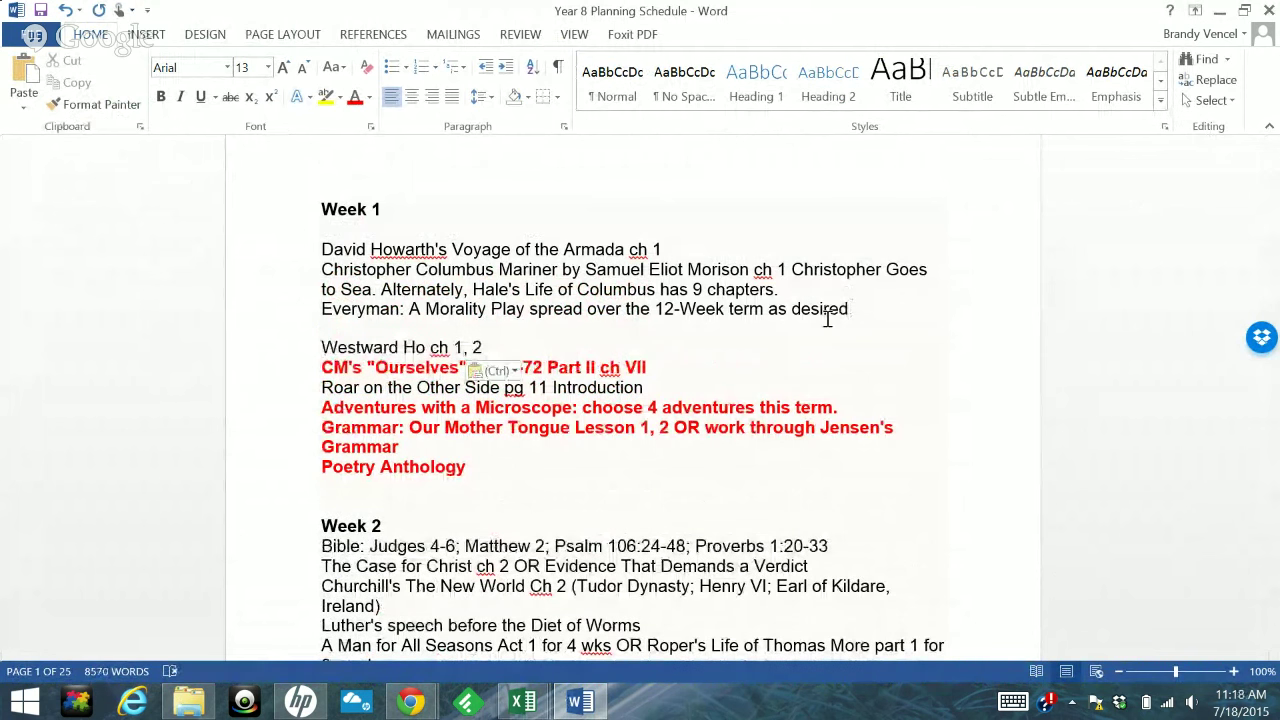
{"action": "key", "text": "BackSpace"}
{"action": "key", "text": "BackSpace"}
{"action": "key", "text": "BackSpace"}
{"action": "key", "text": "BackSpace"}
{"action": "key", "text": "BackSpace"}
{"action": "key", "text": "BackSpace"}
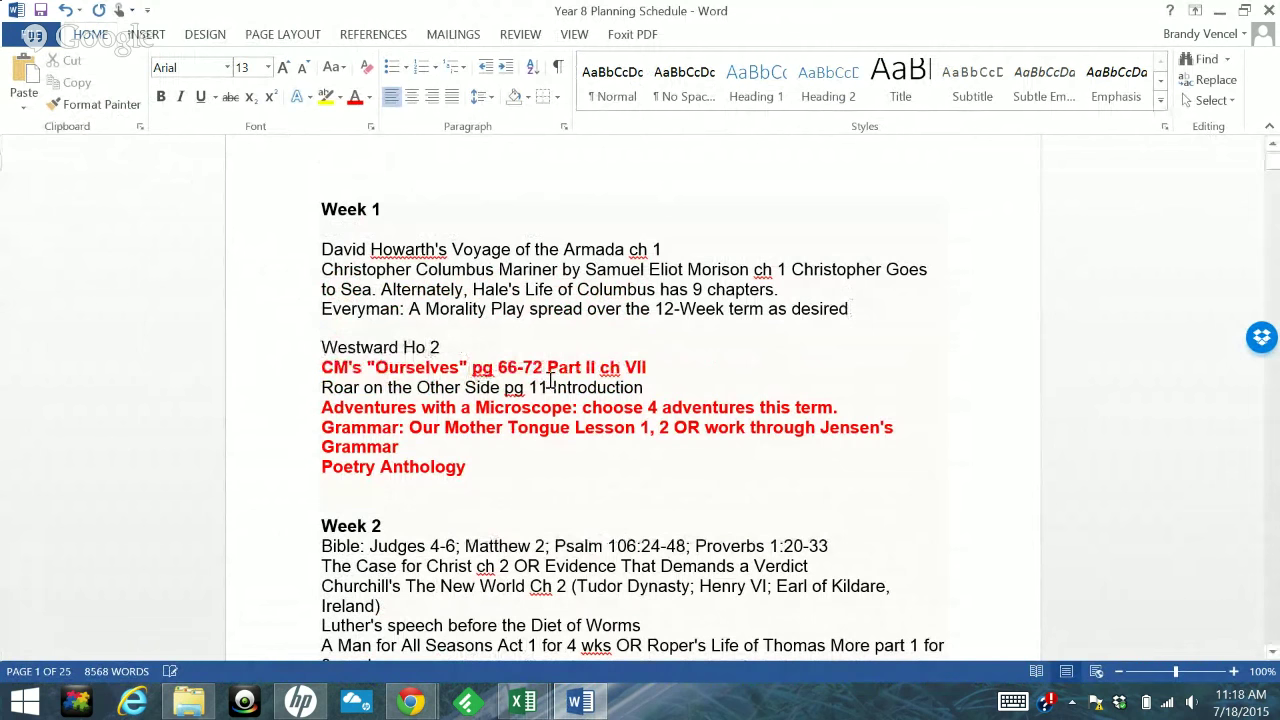
Cut "Christopher Columbus Mariner by Samuel Eliot Morison ch 1" from the Week 1 reading list
{"action": "left_click", "coordinate": [404, 309]}
{"action": "left_click_drag", "start_coordinate": [319, 271], "coordinate": [785, 275]}
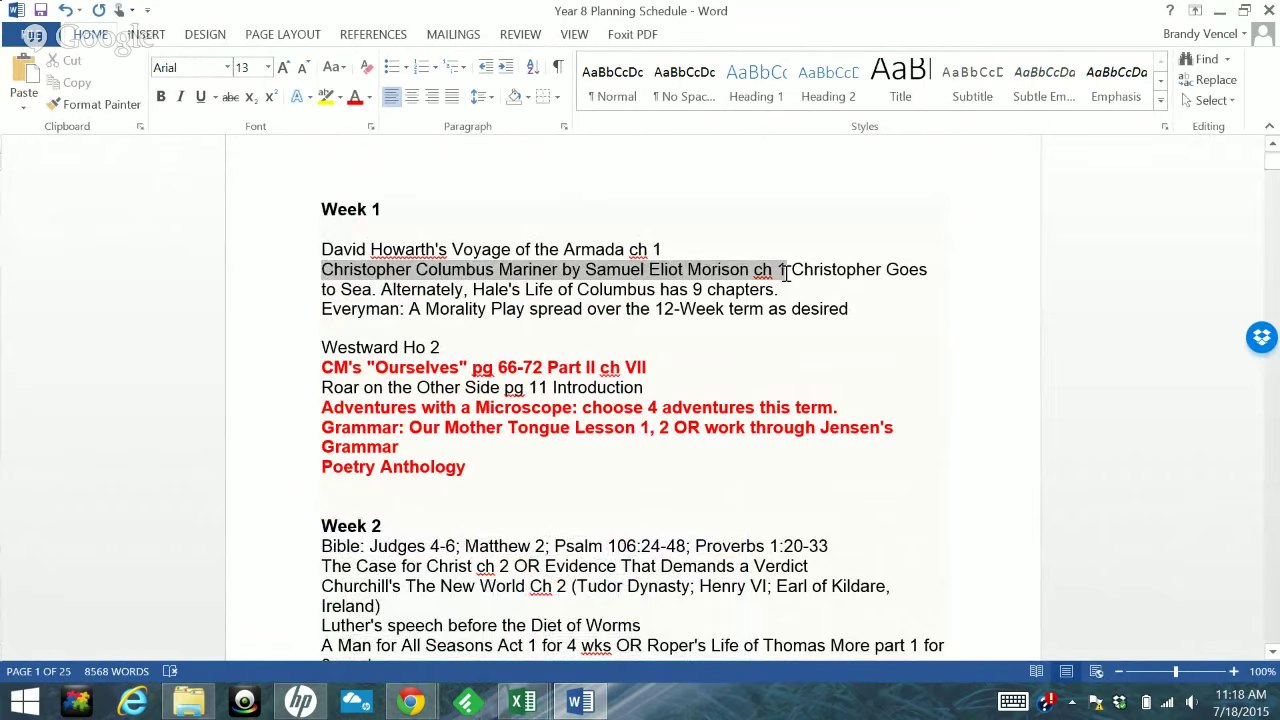
{"action": "left_click_drag", "start_coordinate": [786, 273], "coordinate": [787, 273]}
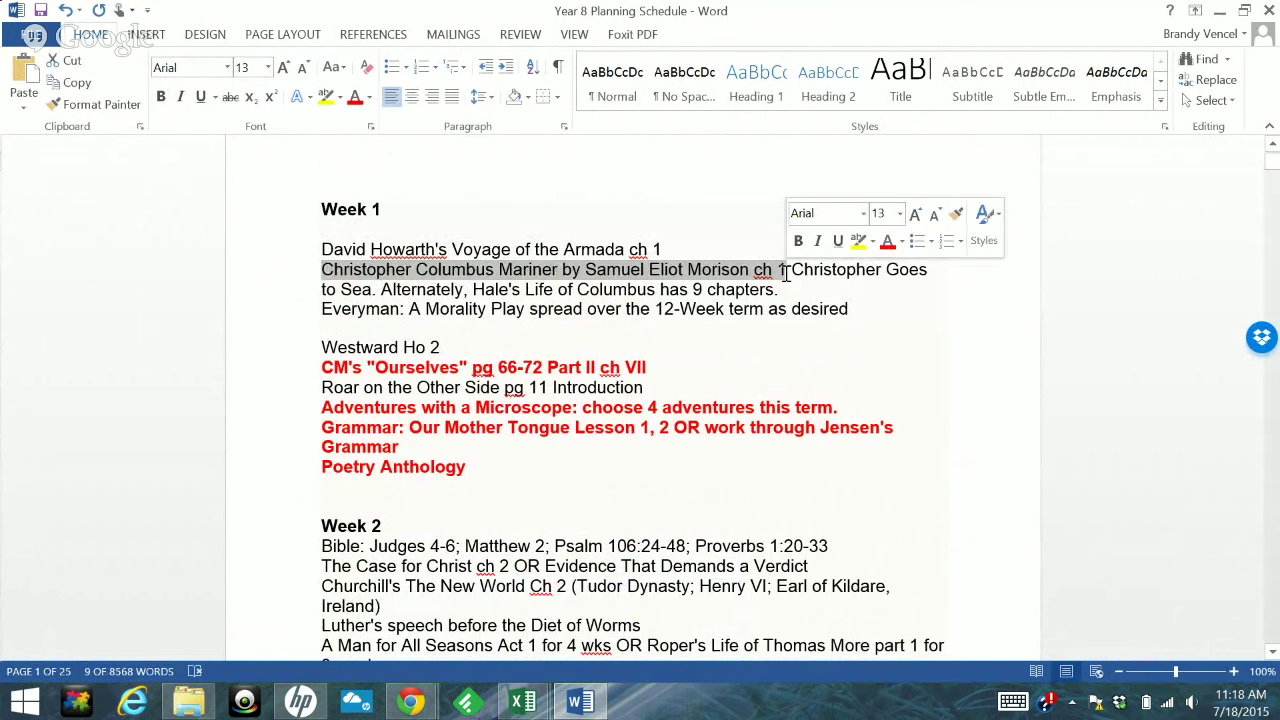
{"action": "left_click", "coordinate": [525, 269]}
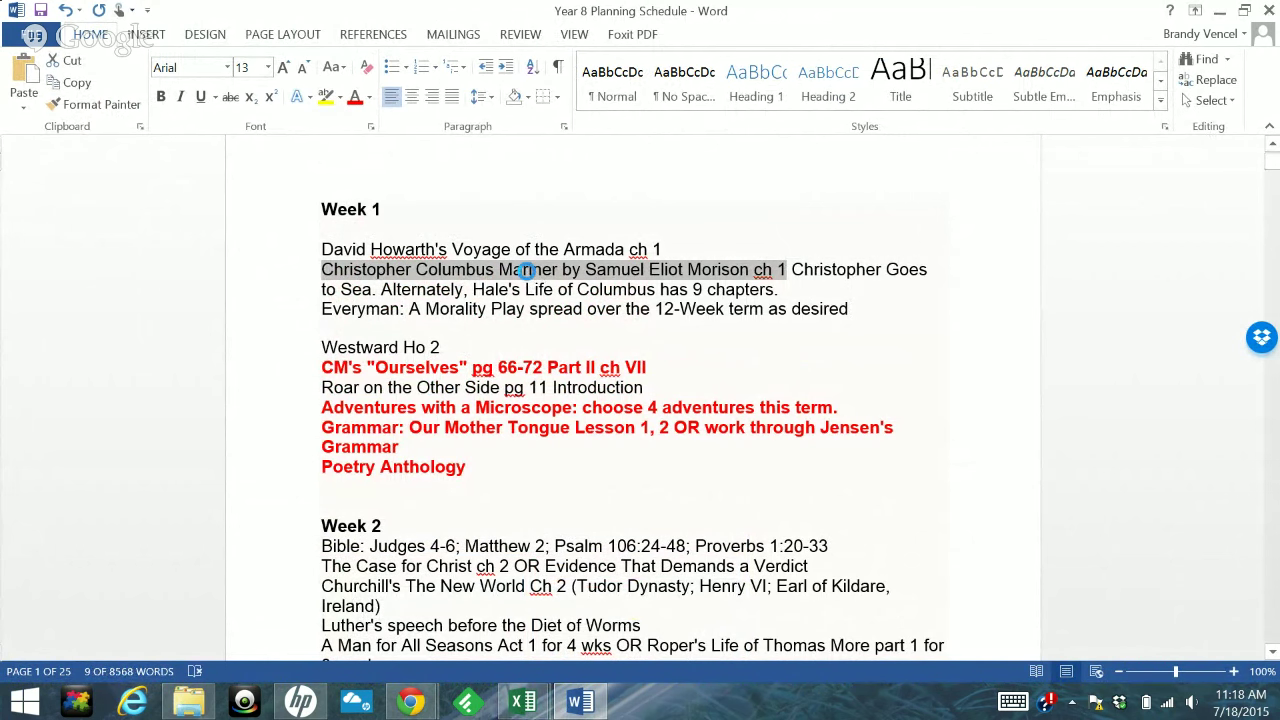
{"action": "key", "text": "ctrl+x"}
In the Excel schedule, replace "Geography" in E10 with the cut text and shorten it to "Christopher Columbus Mariner ch 1 (45)"
{"action": "mouse_move", "coordinate": [523, 703]}
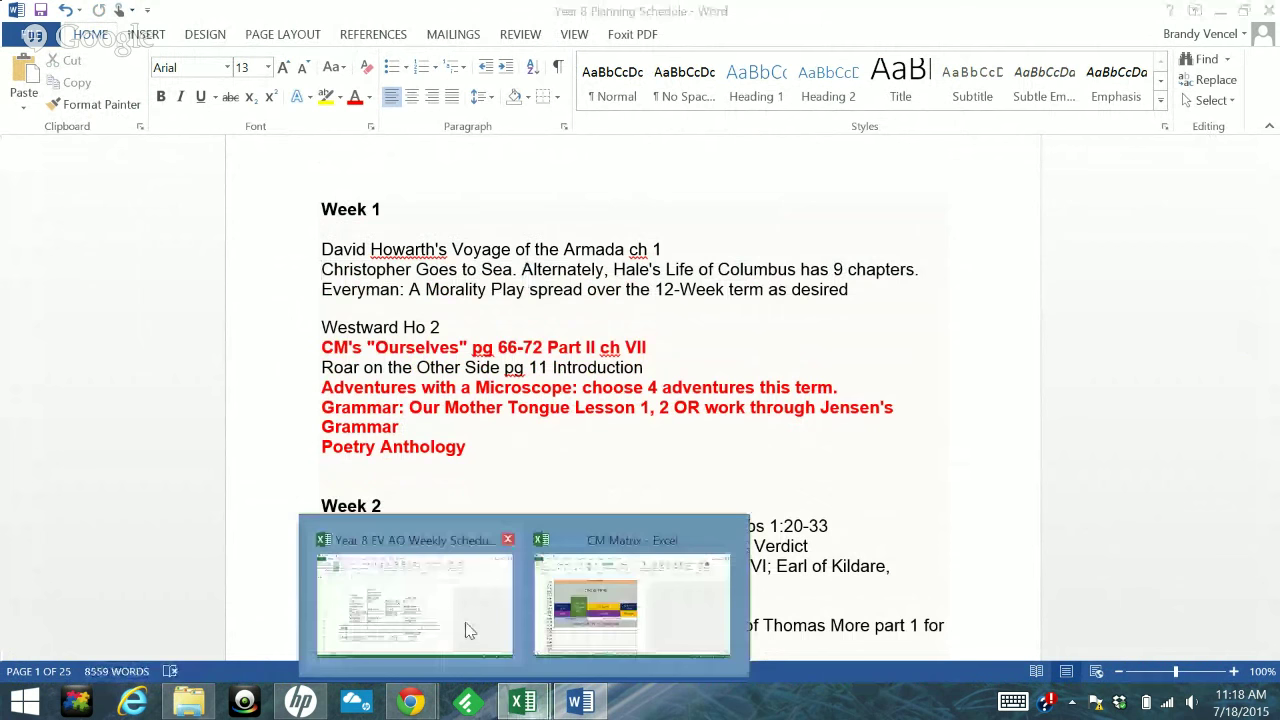
{"action": "left_click", "coordinate": [469, 630]}
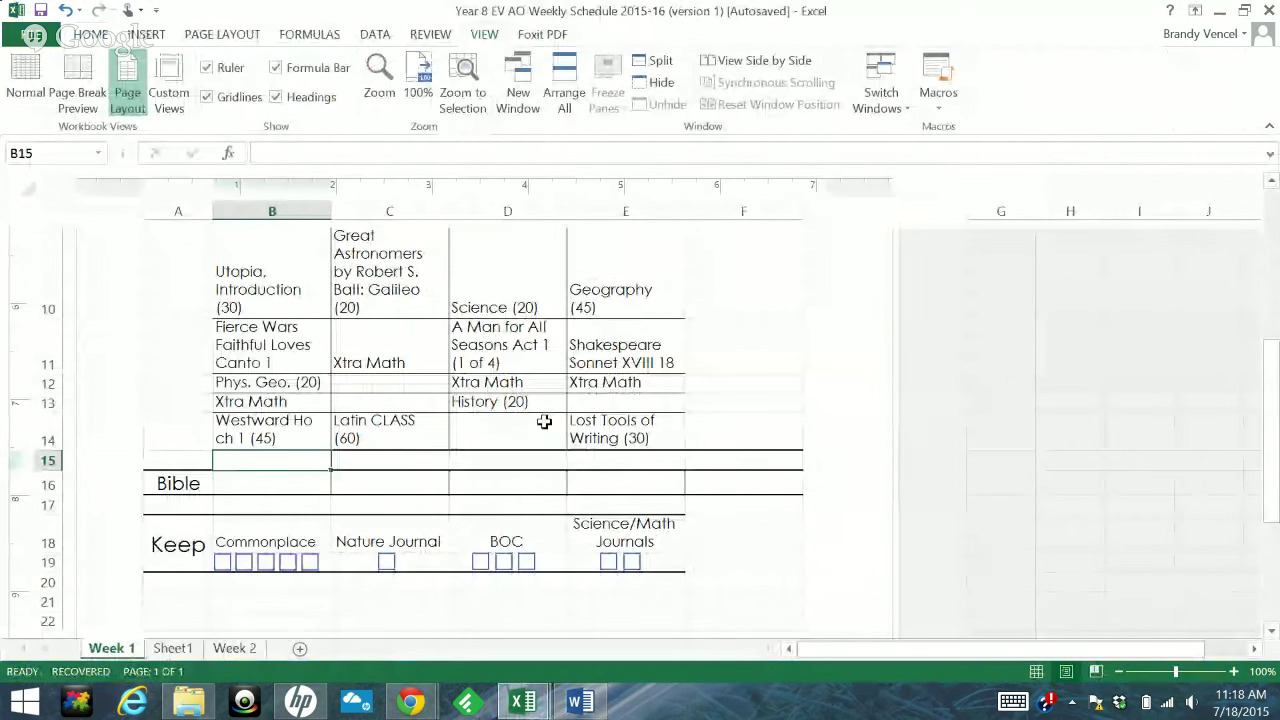
{"action": "scroll", "coordinate": [544, 422], "scroll_direction": "up", "scroll_amount": 2}
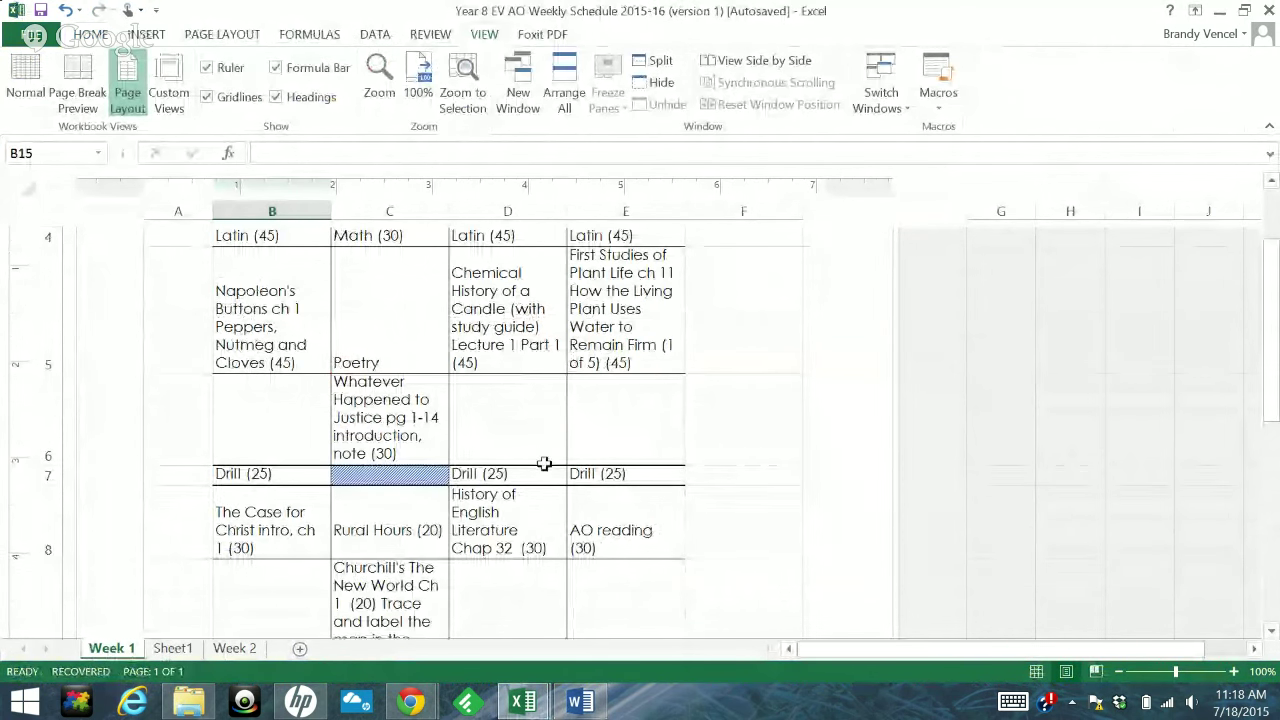
{"action": "scroll", "coordinate": [598, 545], "scroll_direction": "down", "scroll_amount": 1}
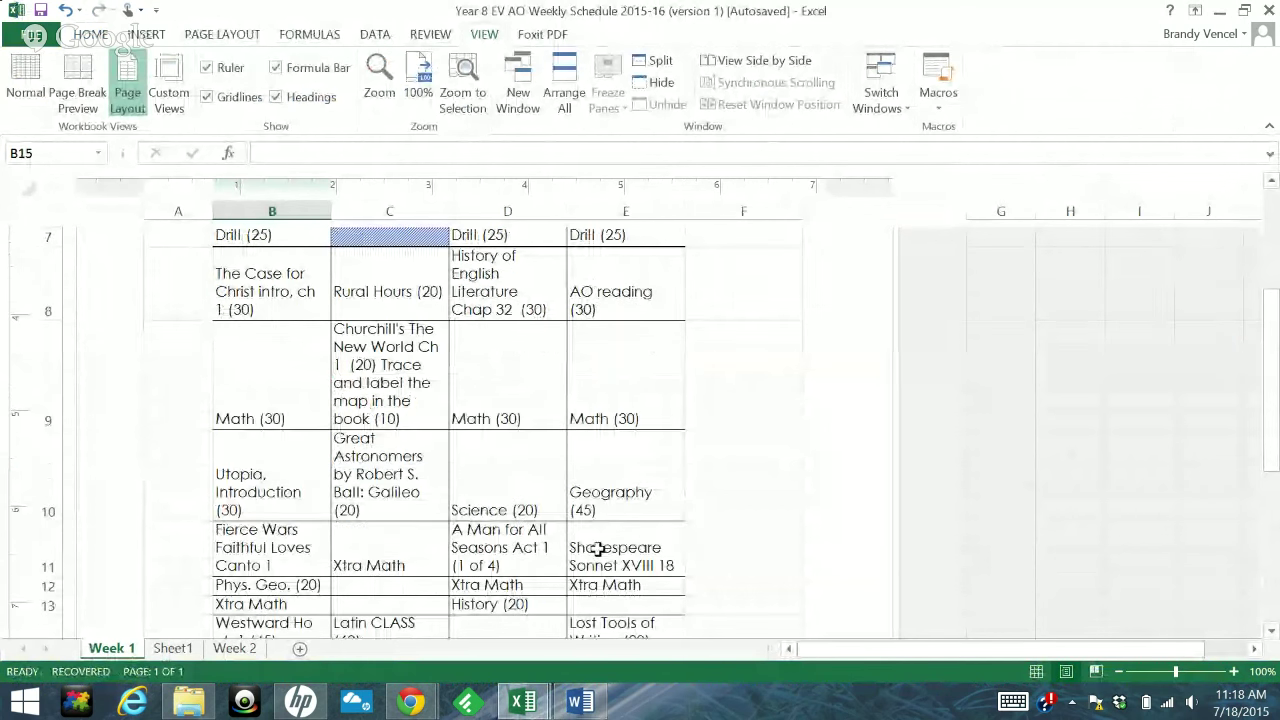
{"action": "double_click", "coordinate": [614, 494]}
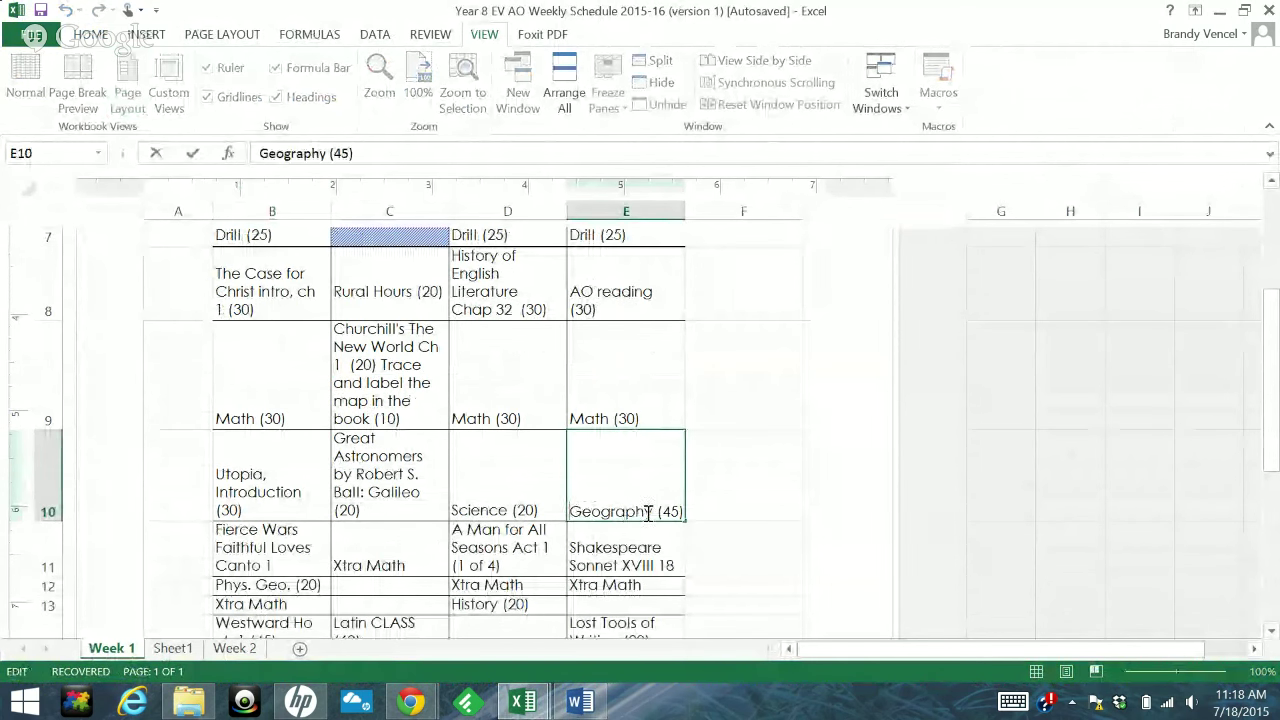
{"action": "left_click_drag", "start_coordinate": [648, 513], "coordinate": [566, 512]}
{"action": "key", "text": "ctrl+v"}
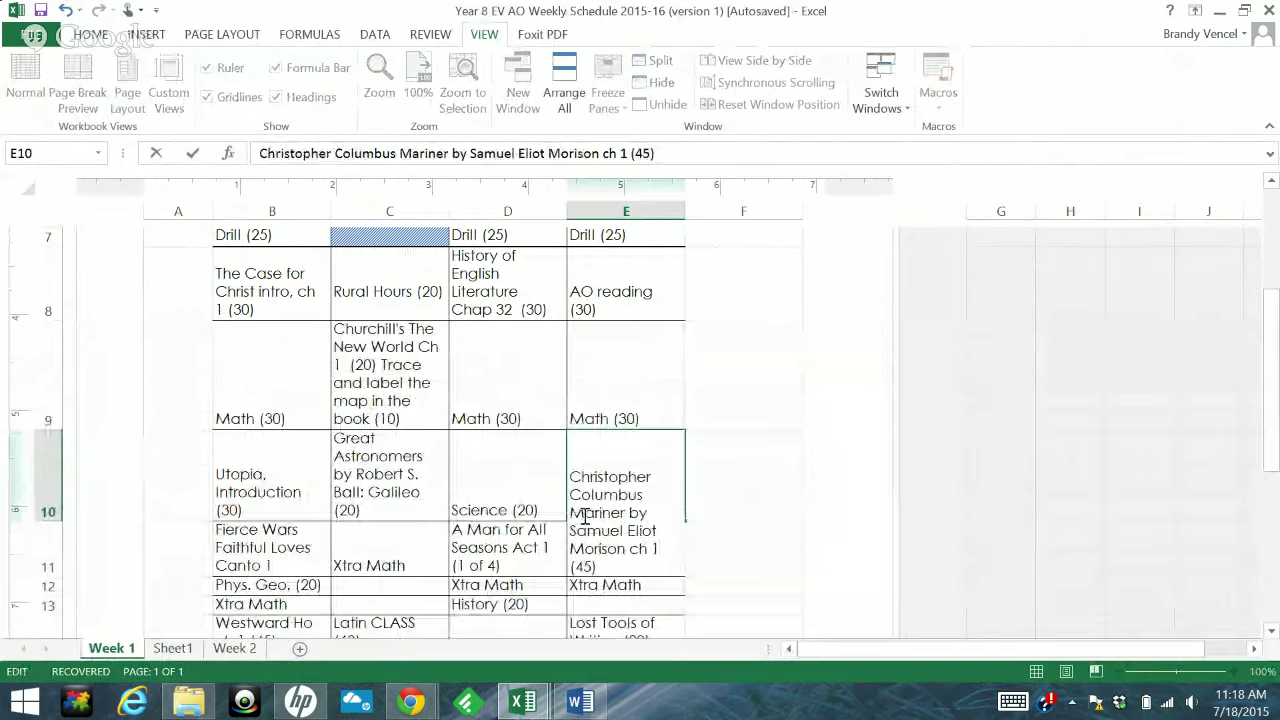
{"action": "left_click_drag", "start_coordinate": [629, 513], "coordinate": [626, 547]}
{"action": "key", "text": "BackSpace"}
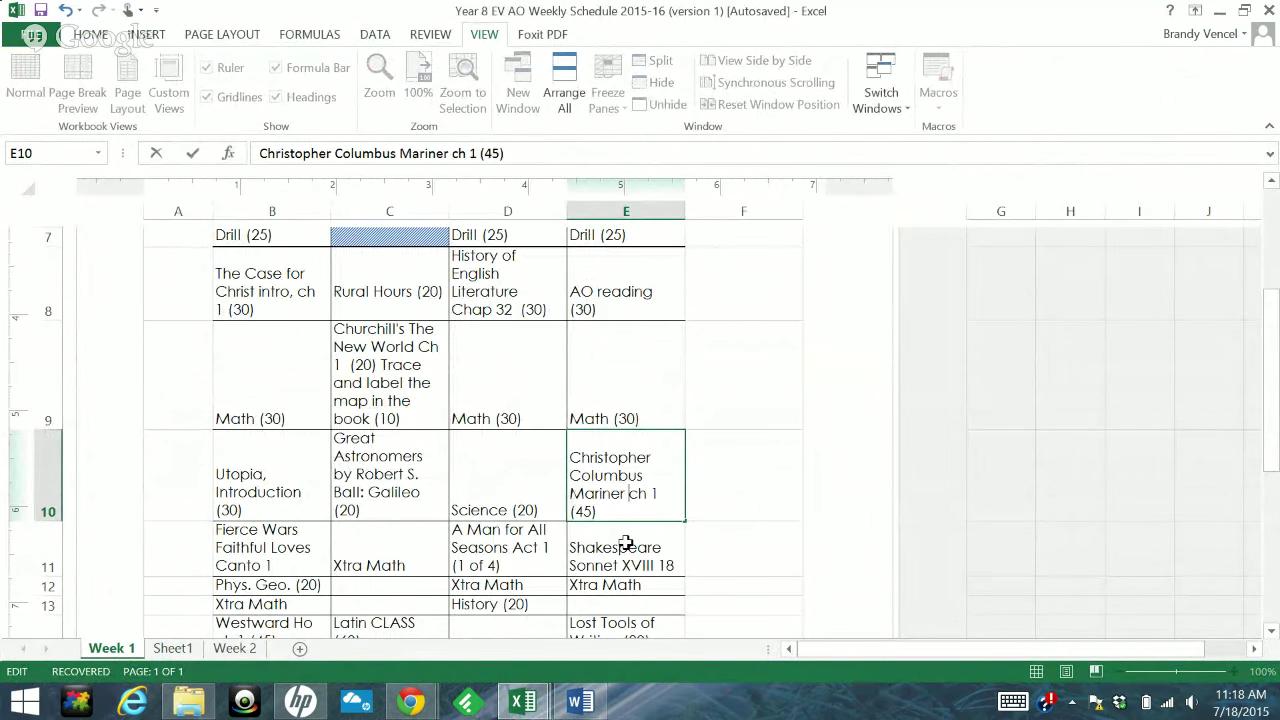
{"action": "key", "text": "Return"}
Switch to Word and delete the leftover "Christopher Goes to Sea" line from the Week 1 list
{"action": "left_click", "coordinate": [582, 705]}
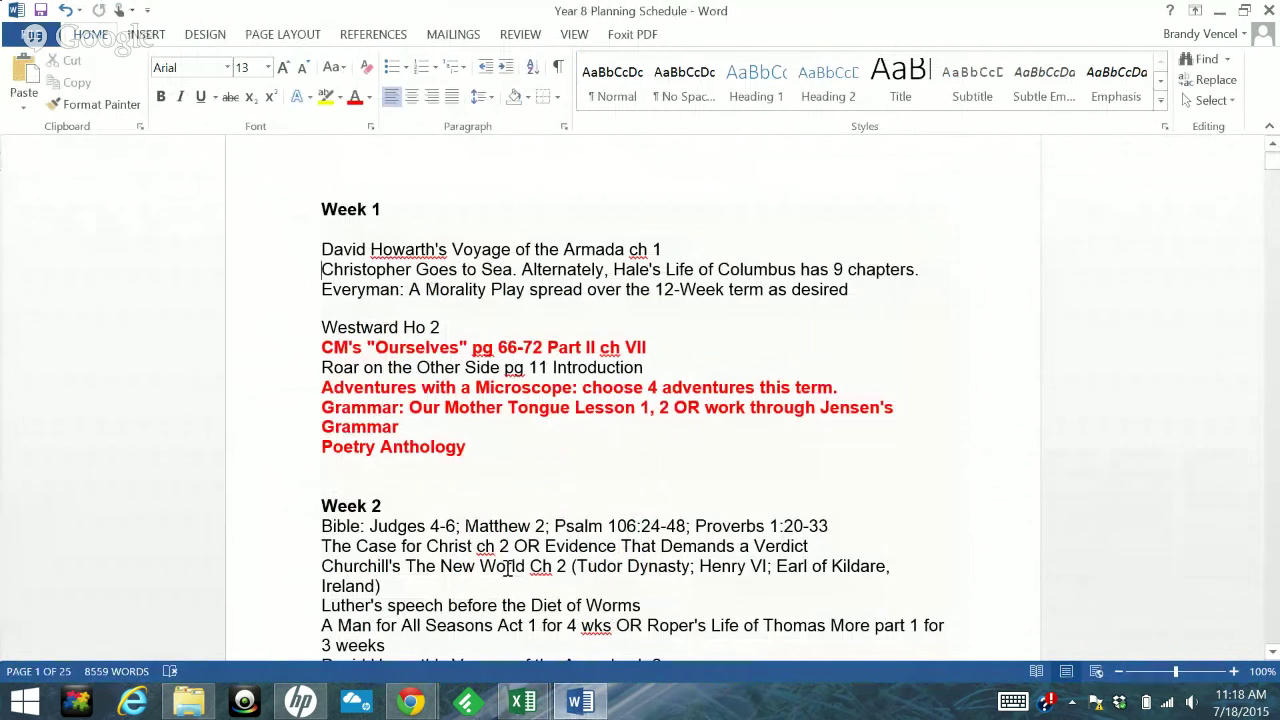
{"action": "key", "text": "shift+Down"}
{"action": "key", "text": "Delete"}
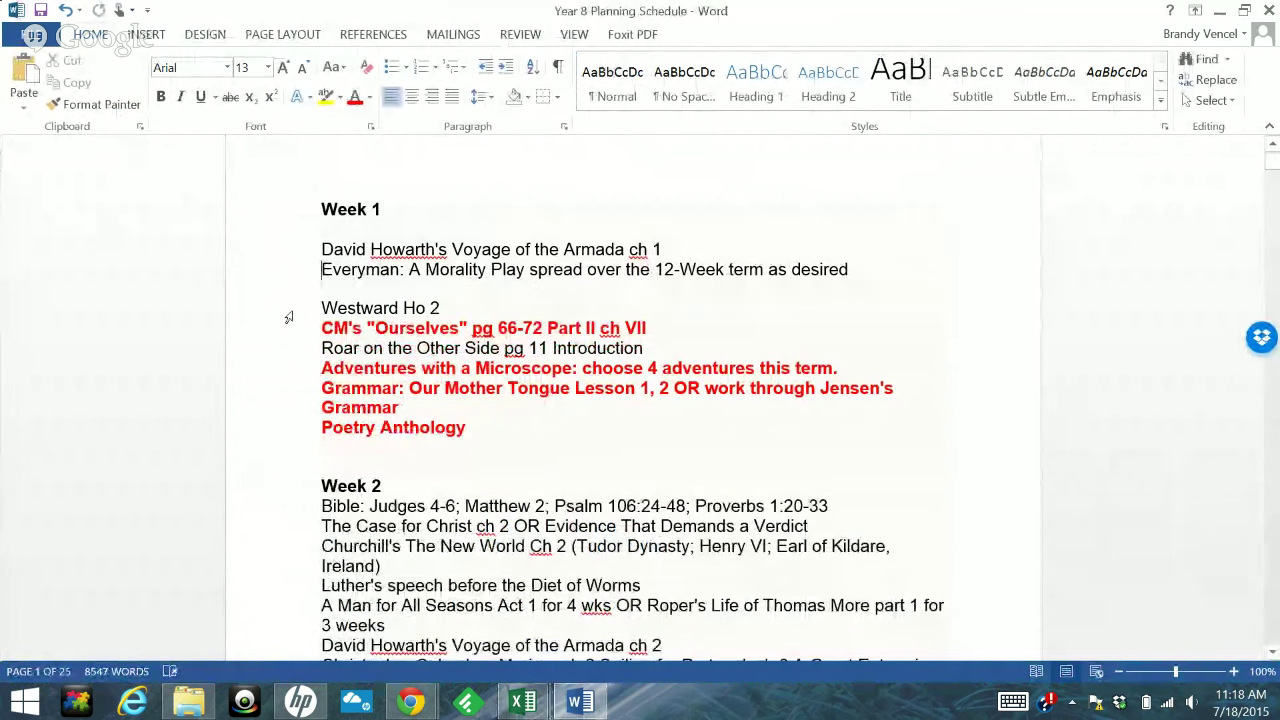
Copy the line "Roar on the Other Side pg 11 Introduction" and delete it from the Week 1 list
{"action": "left_click", "coordinate": [292, 355]}
{"action": "key", "text": "ctrl+c"}
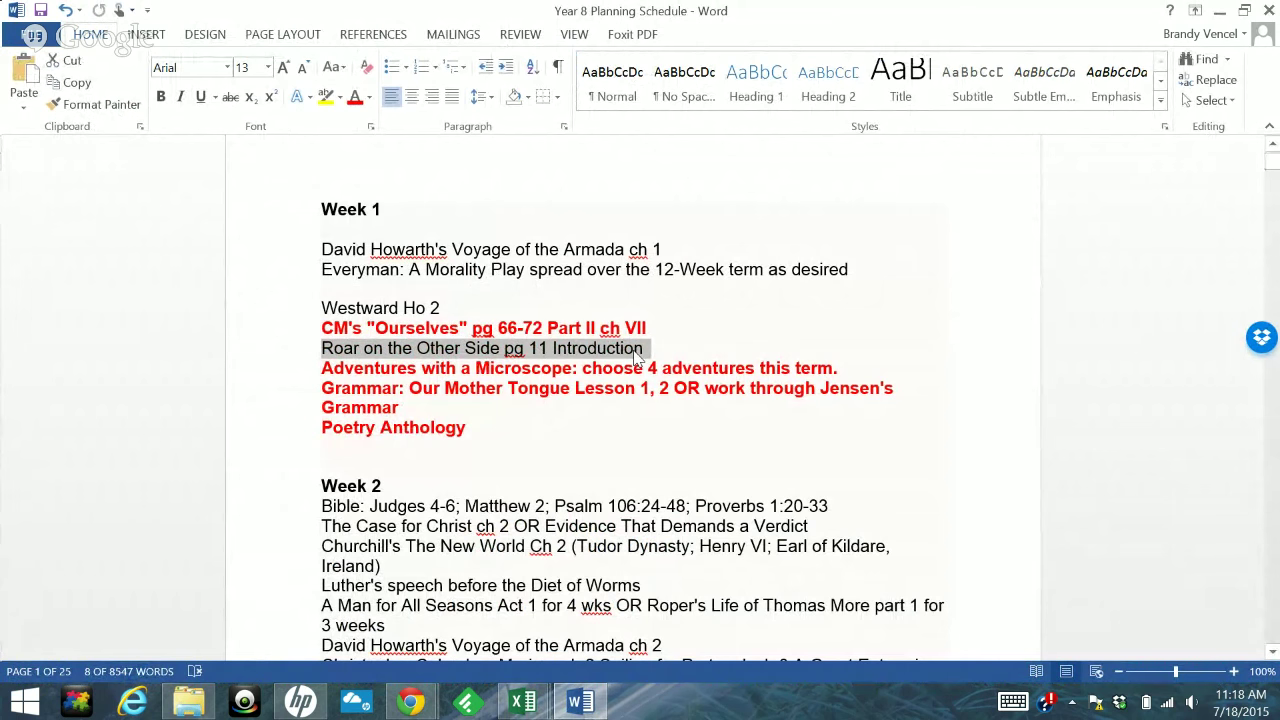
{"action": "key", "text": "Delete"}
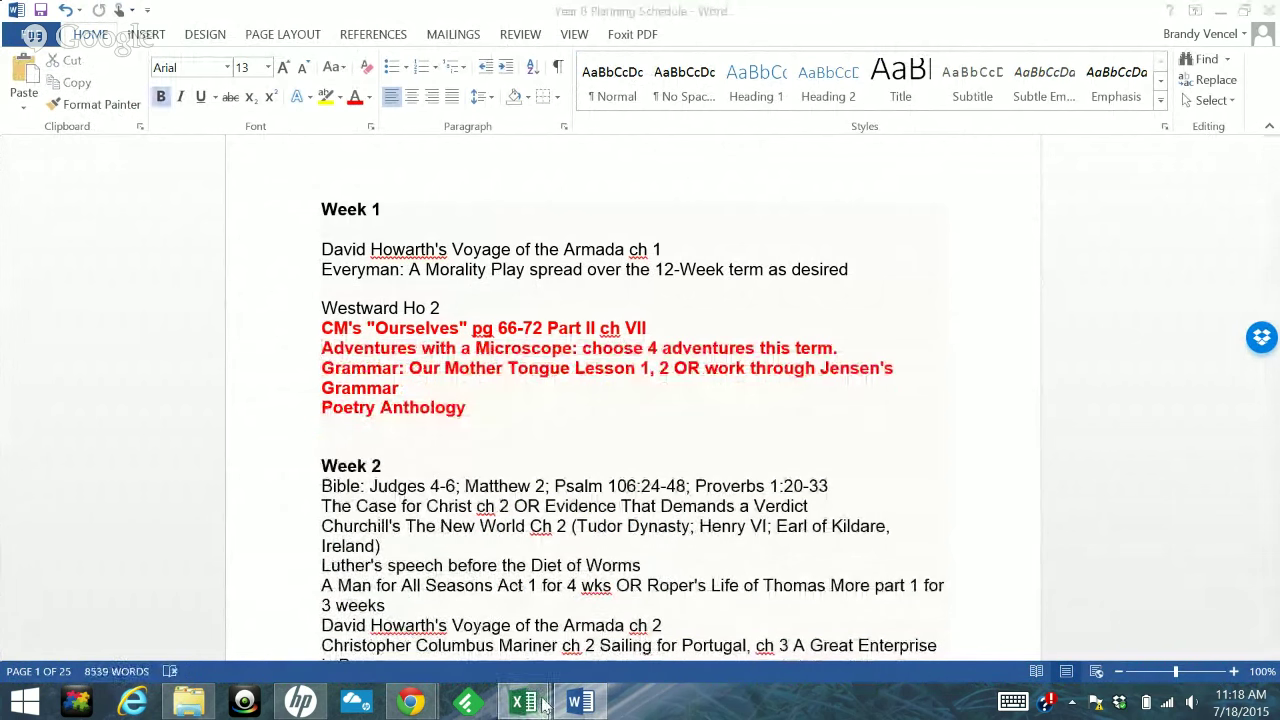
Switch to the Excel schedule and replace "History" in D13 with the copied text, keeping the (20) time allotment
{"action": "mouse_move", "coordinate": [520, 683]}
{"action": "left_click", "coordinate": [414, 600]}
{"action": "scroll", "coordinate": [500, 400], "scroll_direction": "down", "scroll_amount": 1}
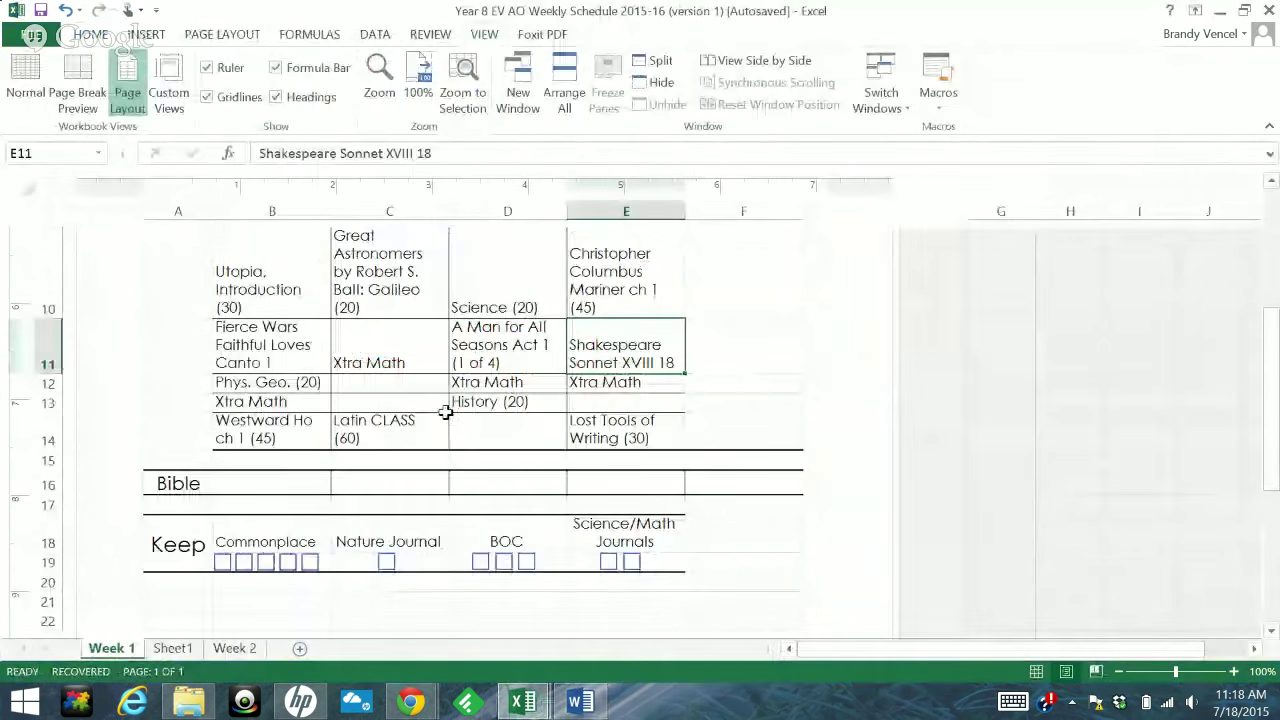
{"action": "double_click", "coordinate": [497, 402]}
{"action": "left_click_drag", "start_coordinate": [497, 402], "coordinate": [452, 402]}
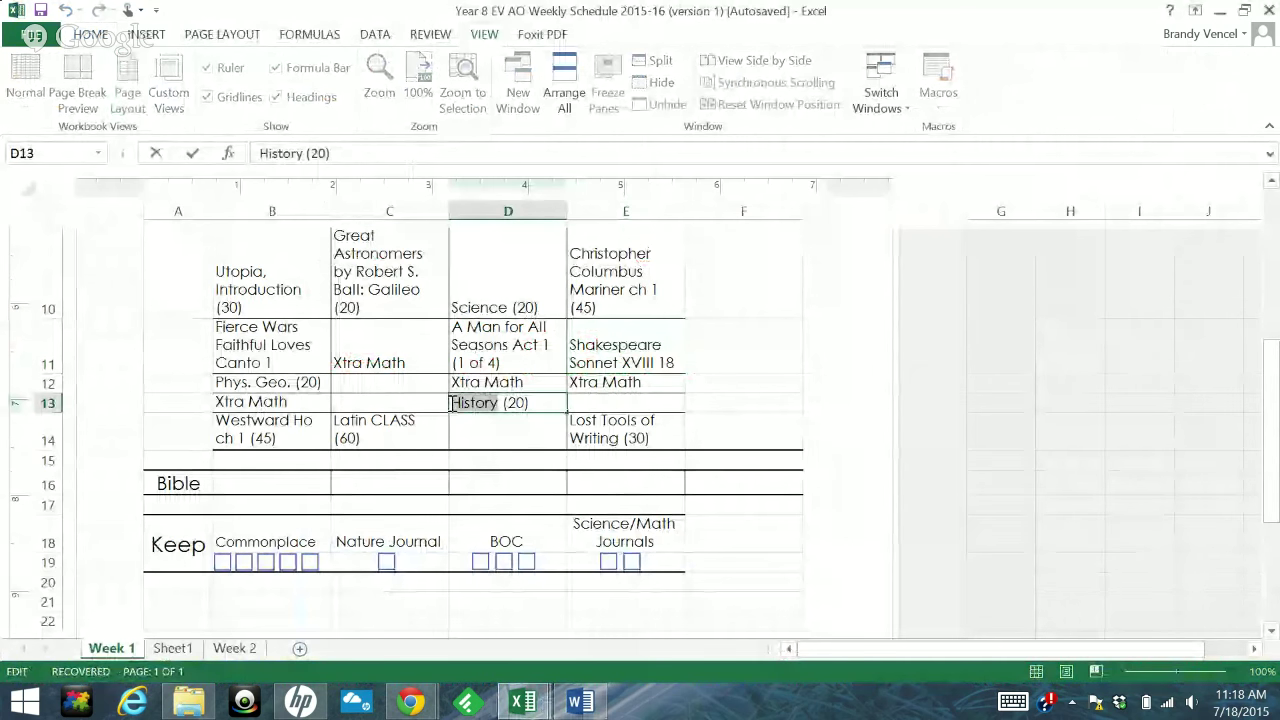
{"action": "key", "text": "ctrl+v"}
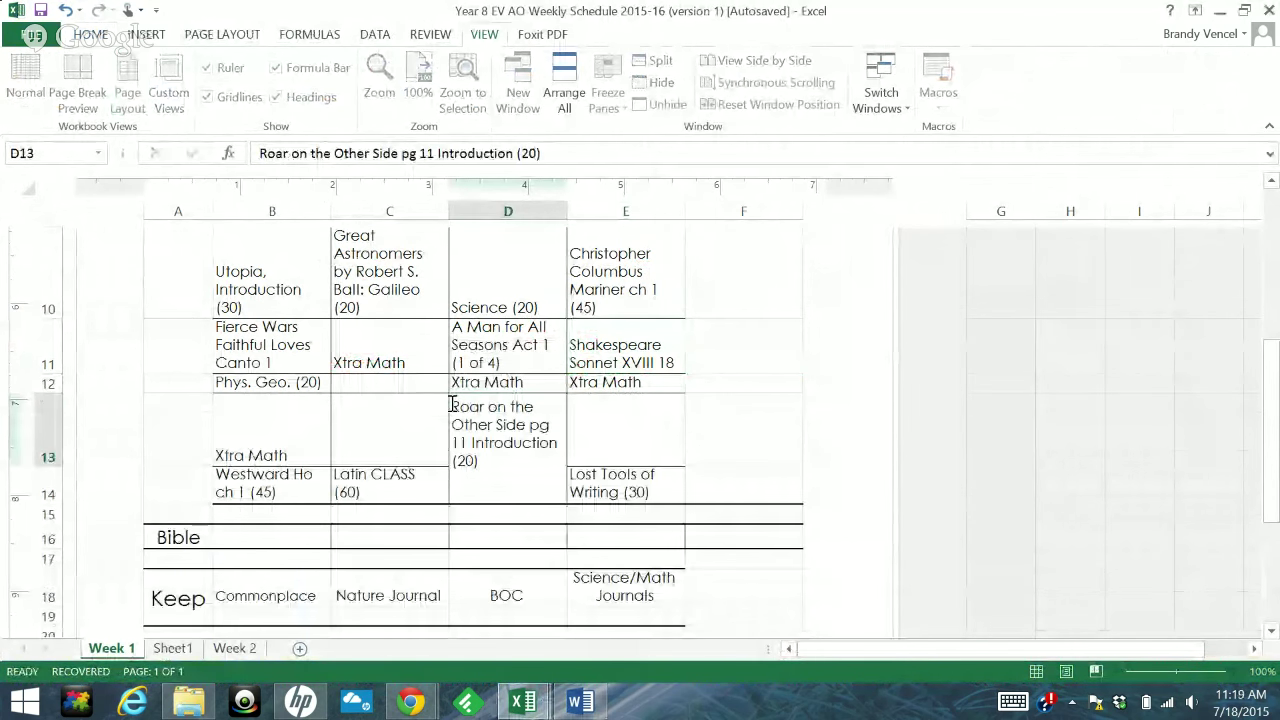
Switch to Word, copy the line "Westward Ho 2" and delete it from the Week 1 list
{"action": "key", "text": "Return"}
{"action": "left_click", "coordinate": [580, 701]}
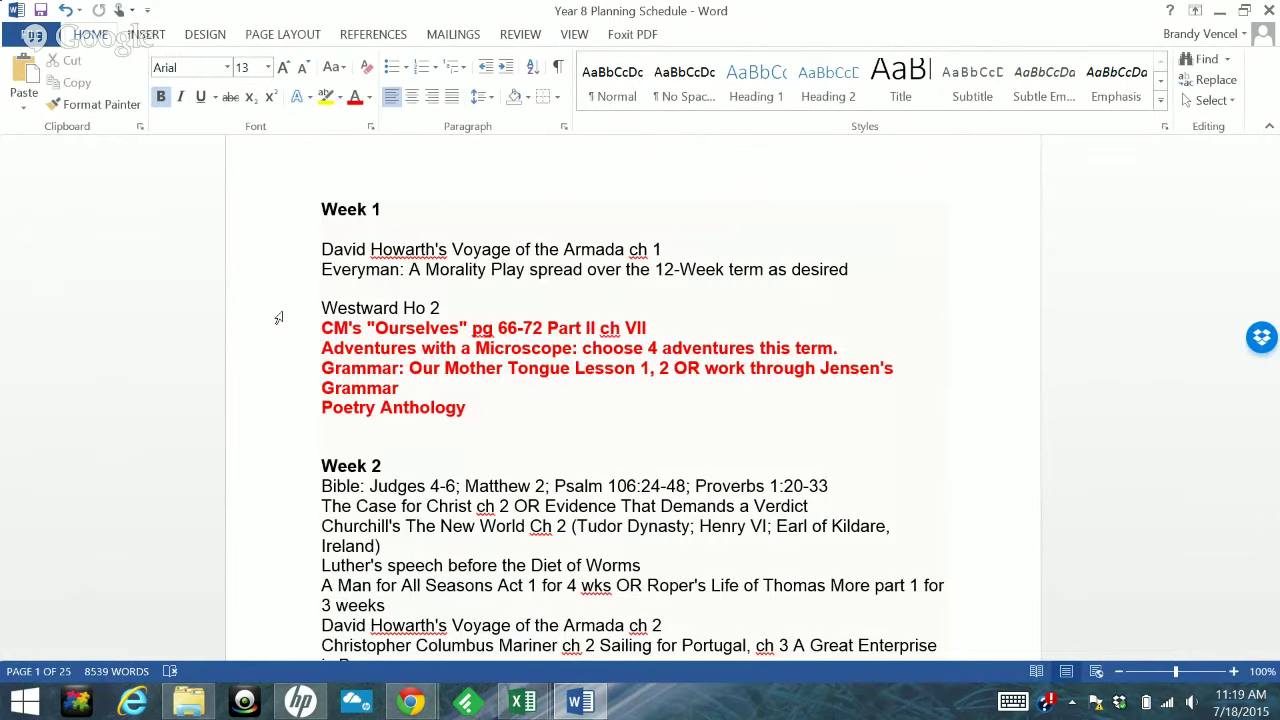
{"action": "left_click", "coordinate": [278, 318]}
{"action": "key", "text": "ctrl+c"}
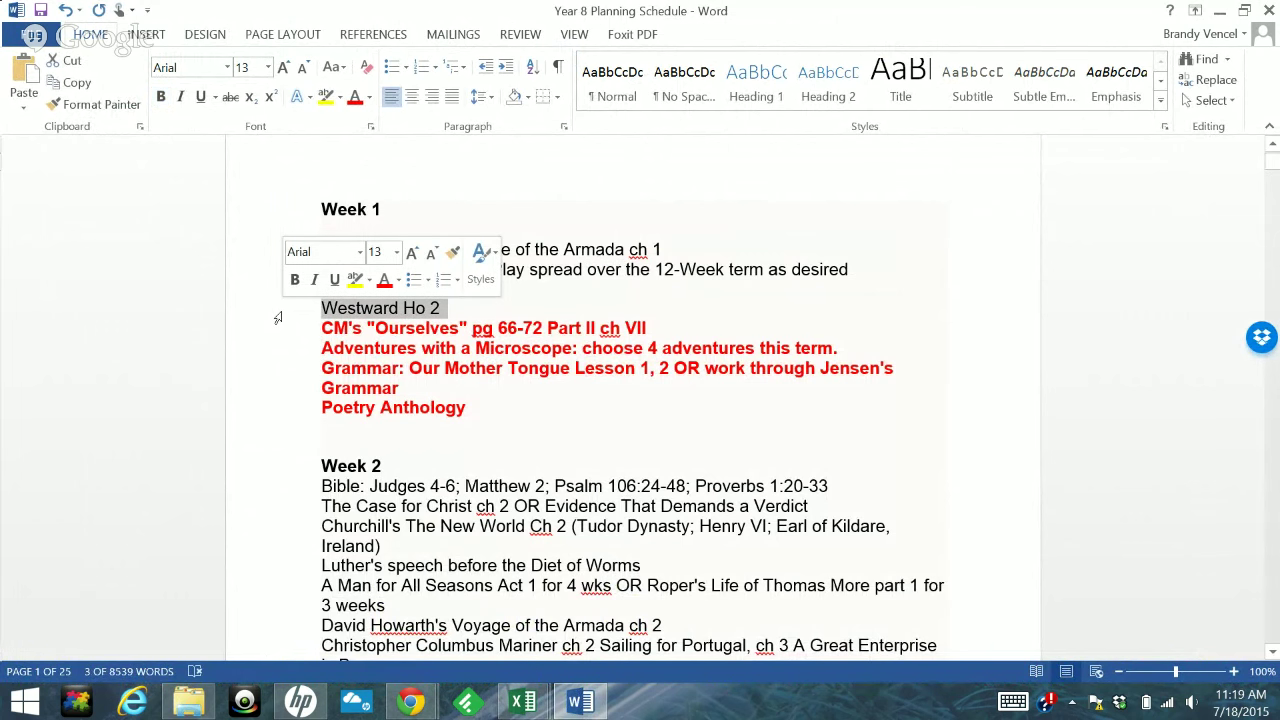
{"action": "key", "text": "Delete"}
Switch to the Excel schedule and replace "AO reading" in E8 with the copied "Westward Ho 2", keeping the (30) time allotment
{"action": "left_click", "coordinate": [522, 702]}
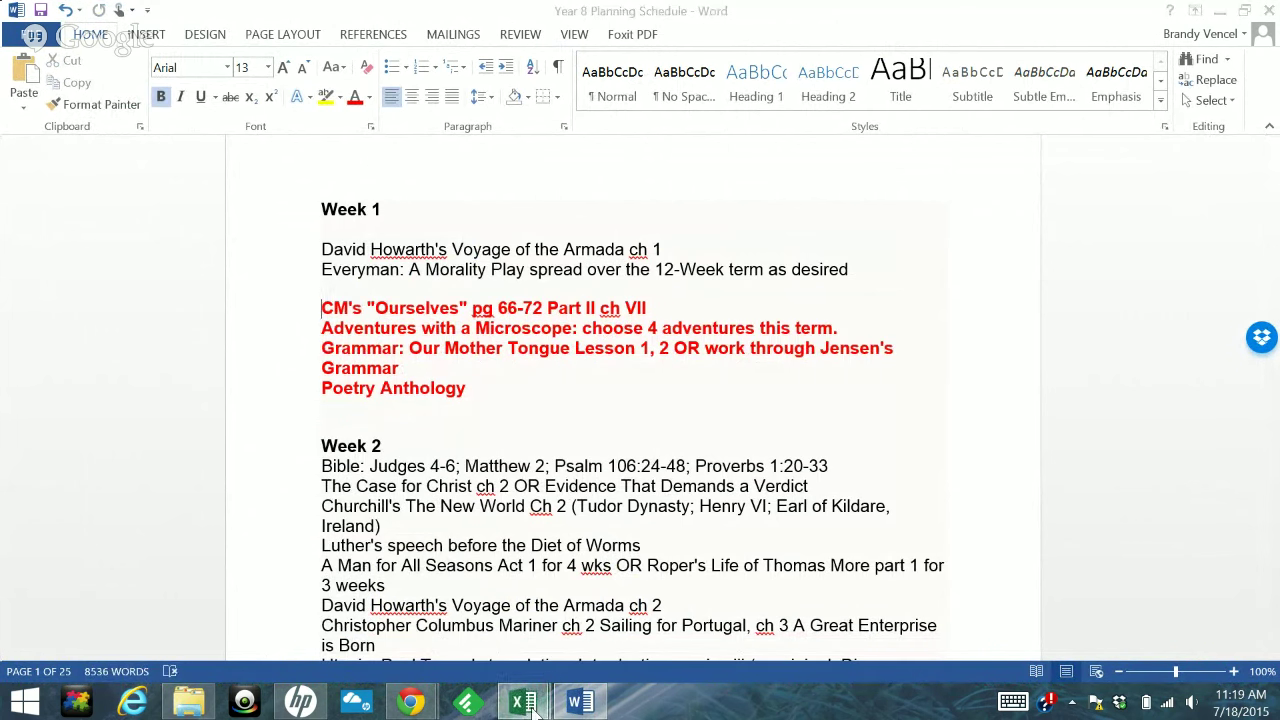
{"action": "left_click", "coordinate": [463, 610]}
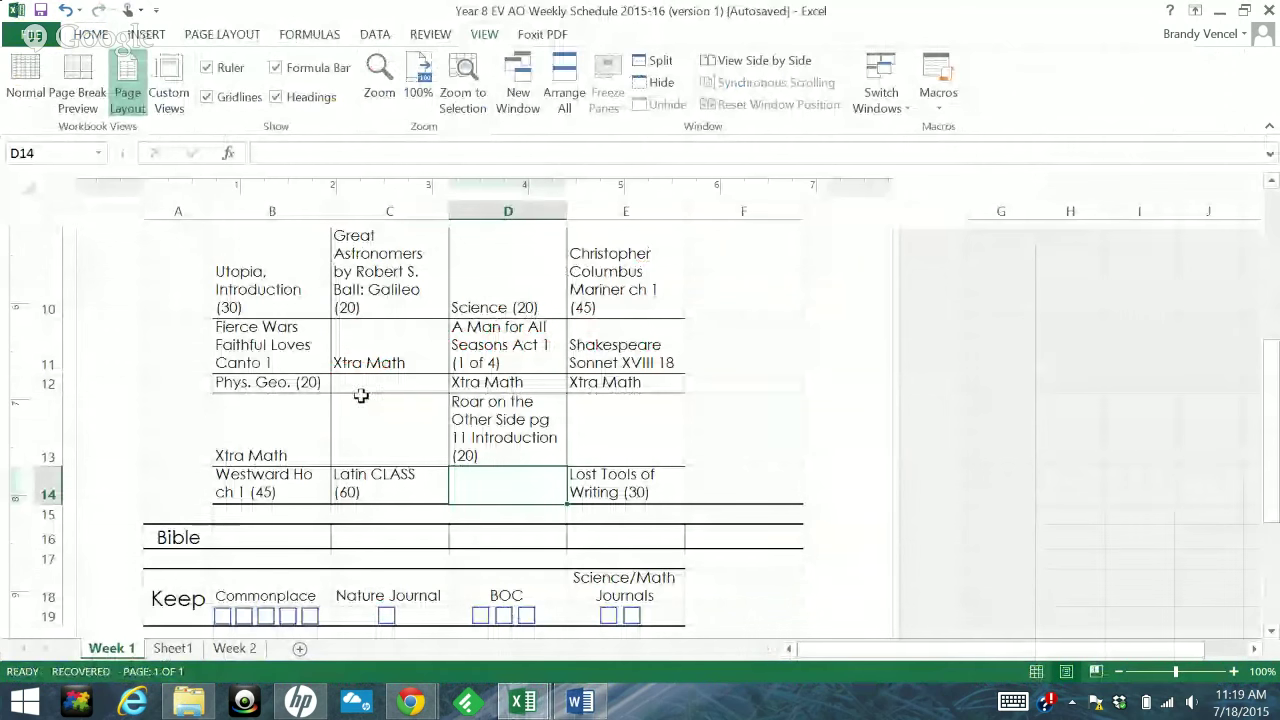
{"action": "scroll", "coordinate": [417, 415], "scroll_direction": "up", "scroll_amount": 3}
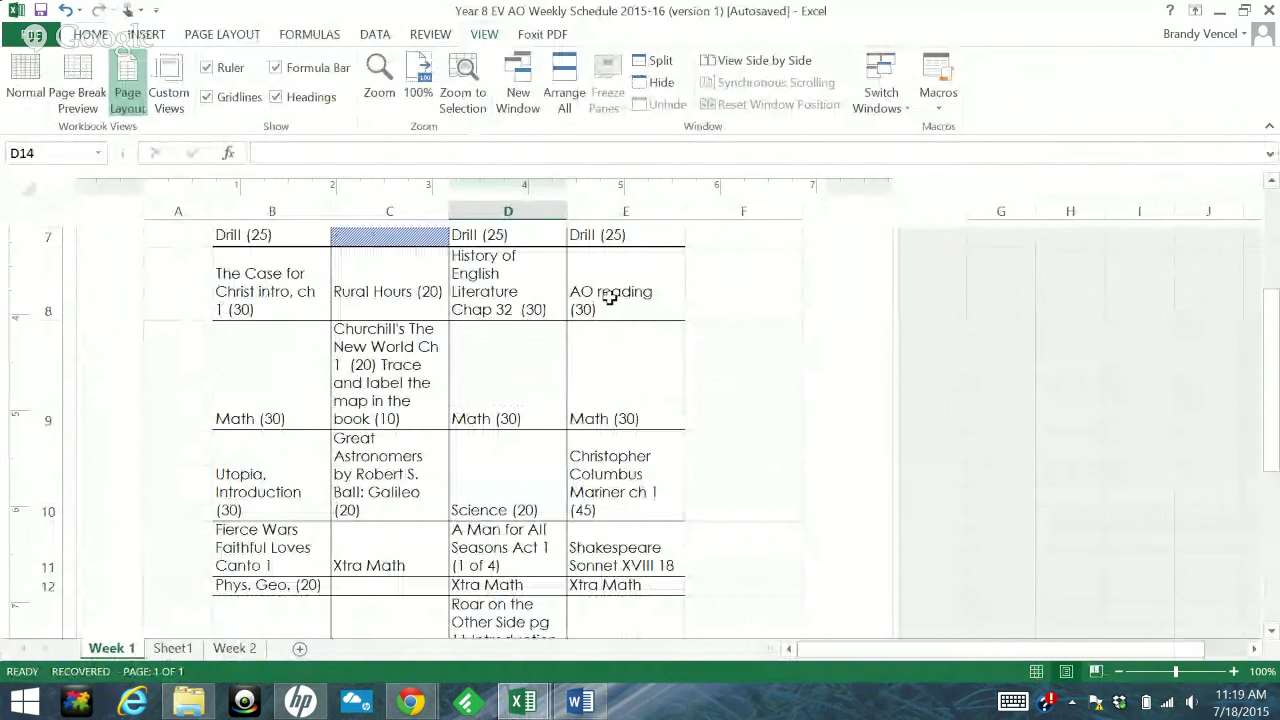
{"action": "left_click", "coordinate": [634, 285]}
{"action": "double_click", "coordinate": [651, 294]}
{"action": "left_click_drag", "start_coordinate": [651, 294], "coordinate": [577, 305]}
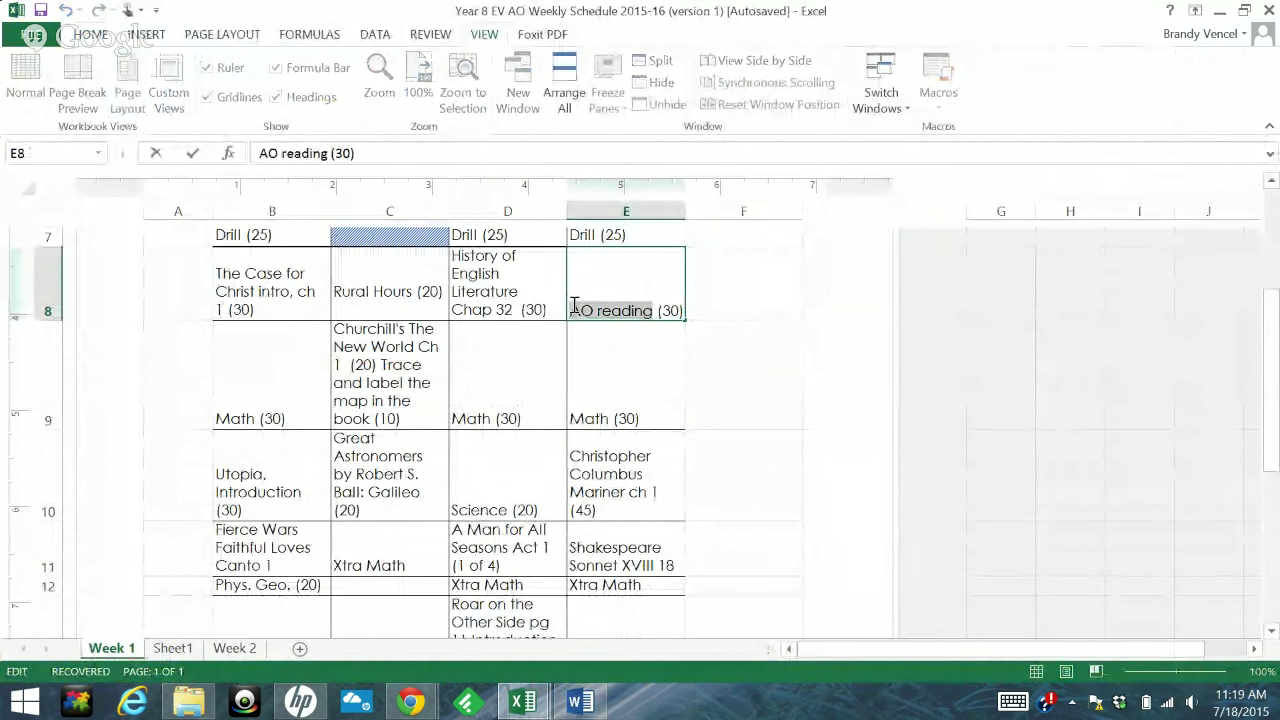
{"action": "key", "text": "ctrl+v"}
{"action": "key", "text": "ctrl+Return"}
{"action": "key", "text": "Return"}
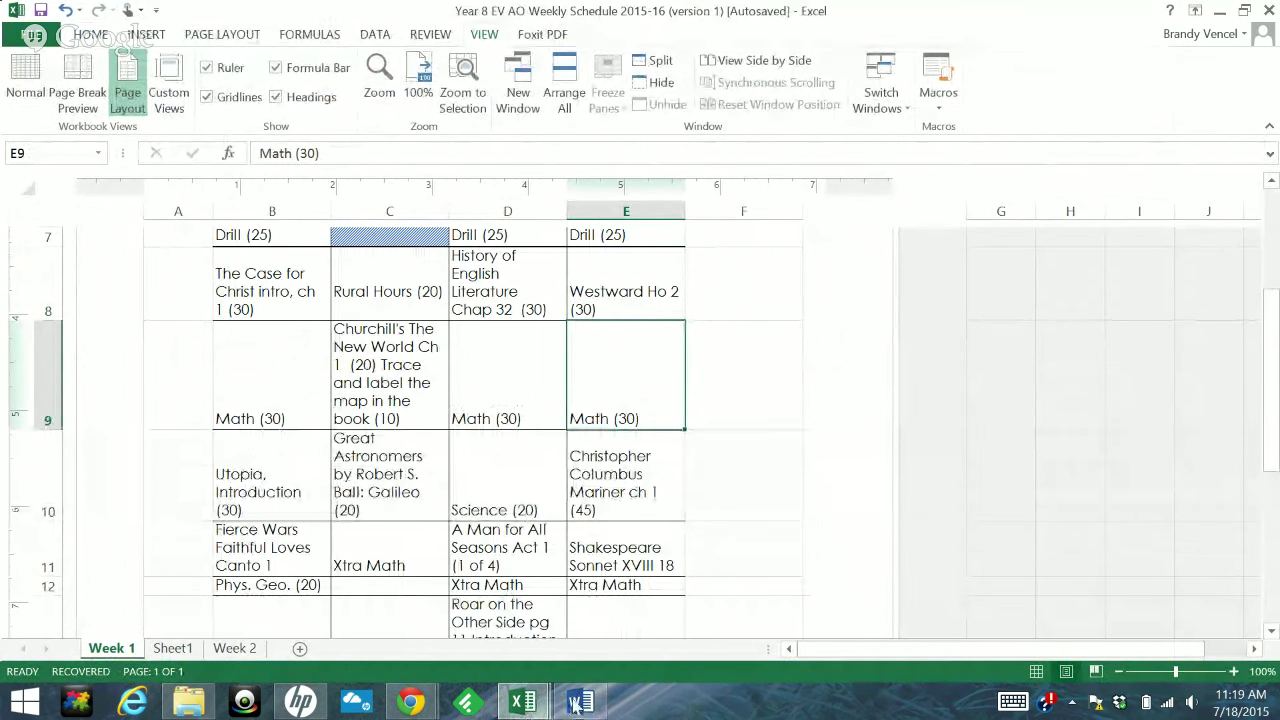
Switch to Word, copy "Voyage of the Armada ch 1" without the author's name and delete the copied text from the Week 1 list
{"action": "left_click", "coordinate": [524, 704]}
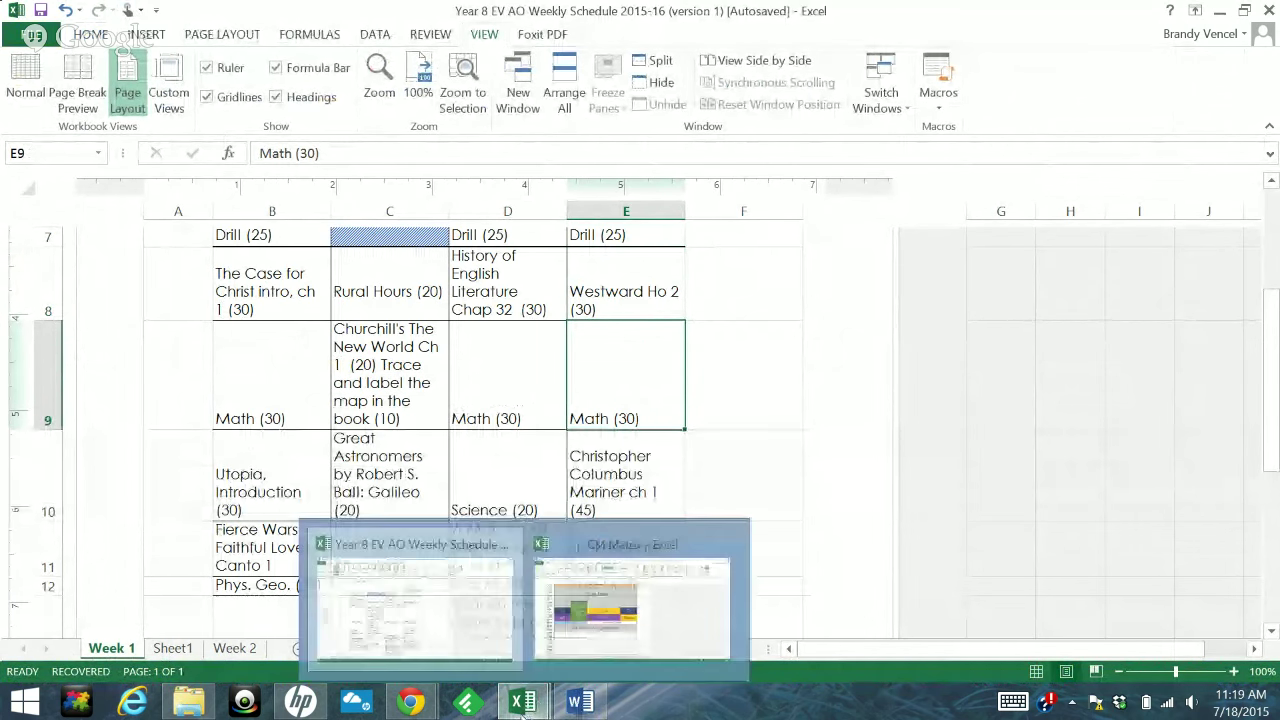
{"action": "left_click", "coordinate": [400, 586]}
{"action": "left_click", "coordinate": [565, 705]}
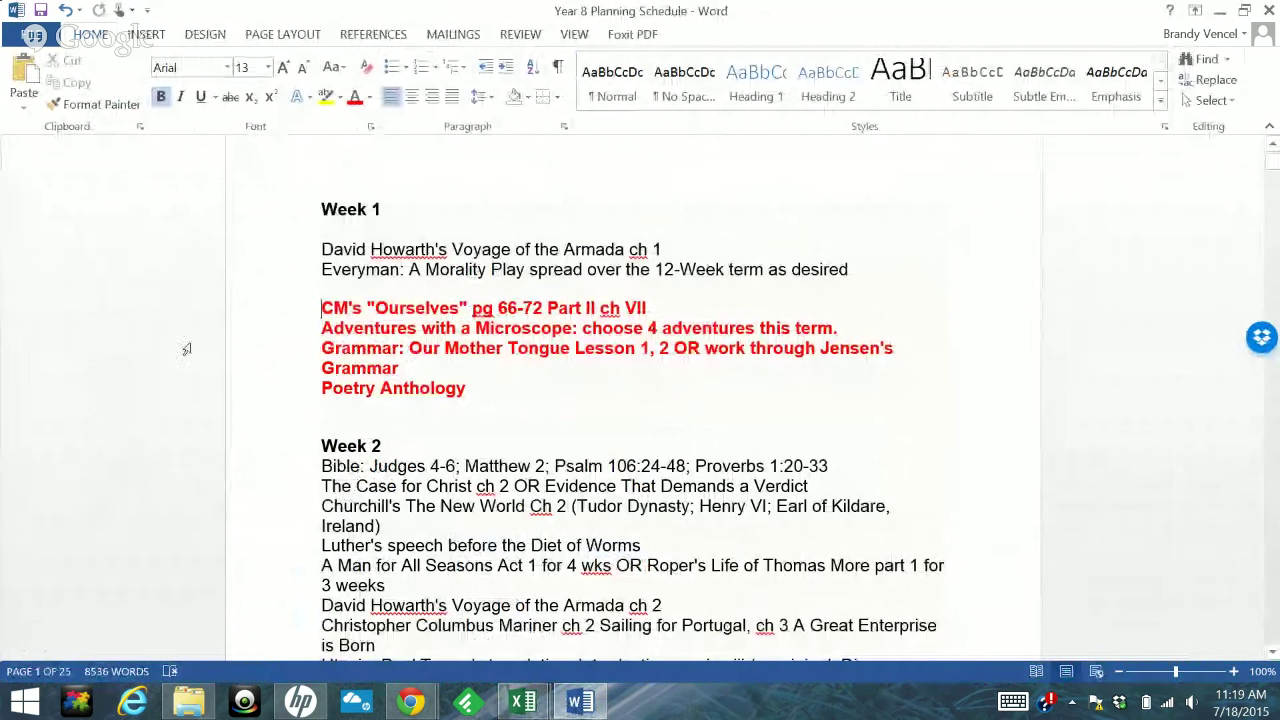
{"action": "left_click", "coordinate": [284, 259]}
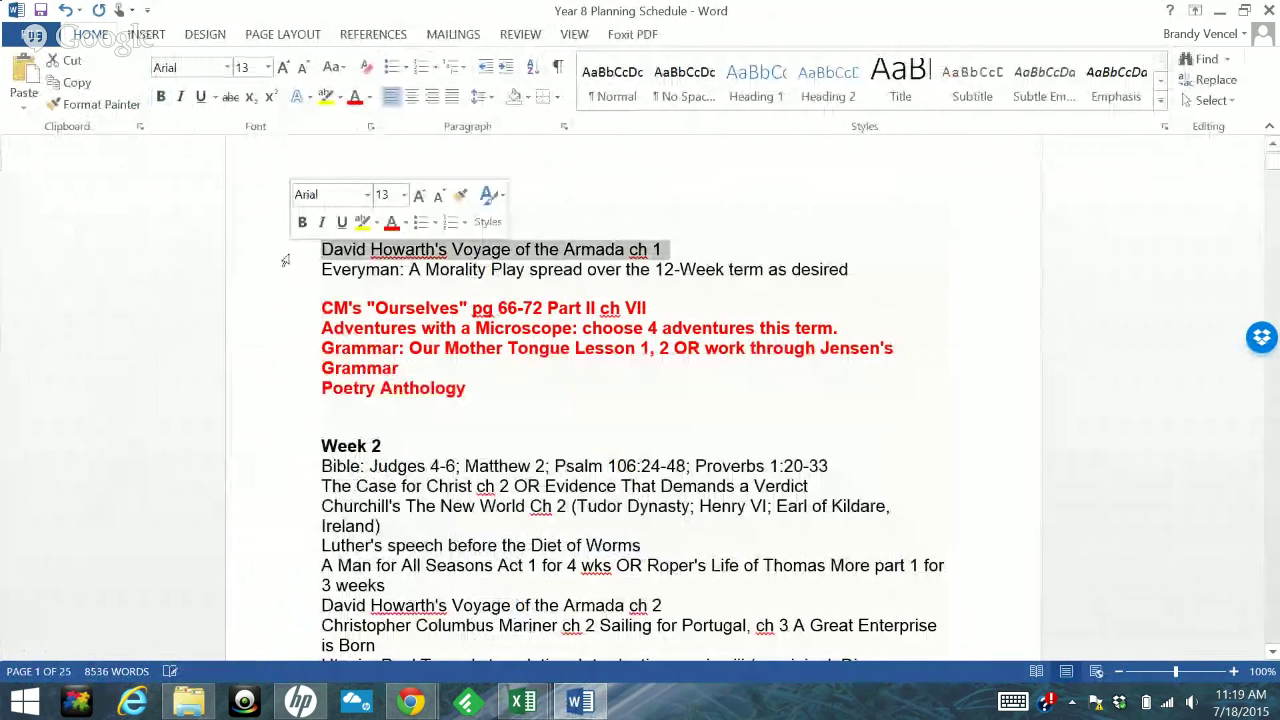
{"action": "left_click", "coordinate": [452, 249]}
{"action": "left_click_drag", "start_coordinate": [452, 249], "coordinate": [657, 249]}
{"action": "key", "text": "ctrl+c"}
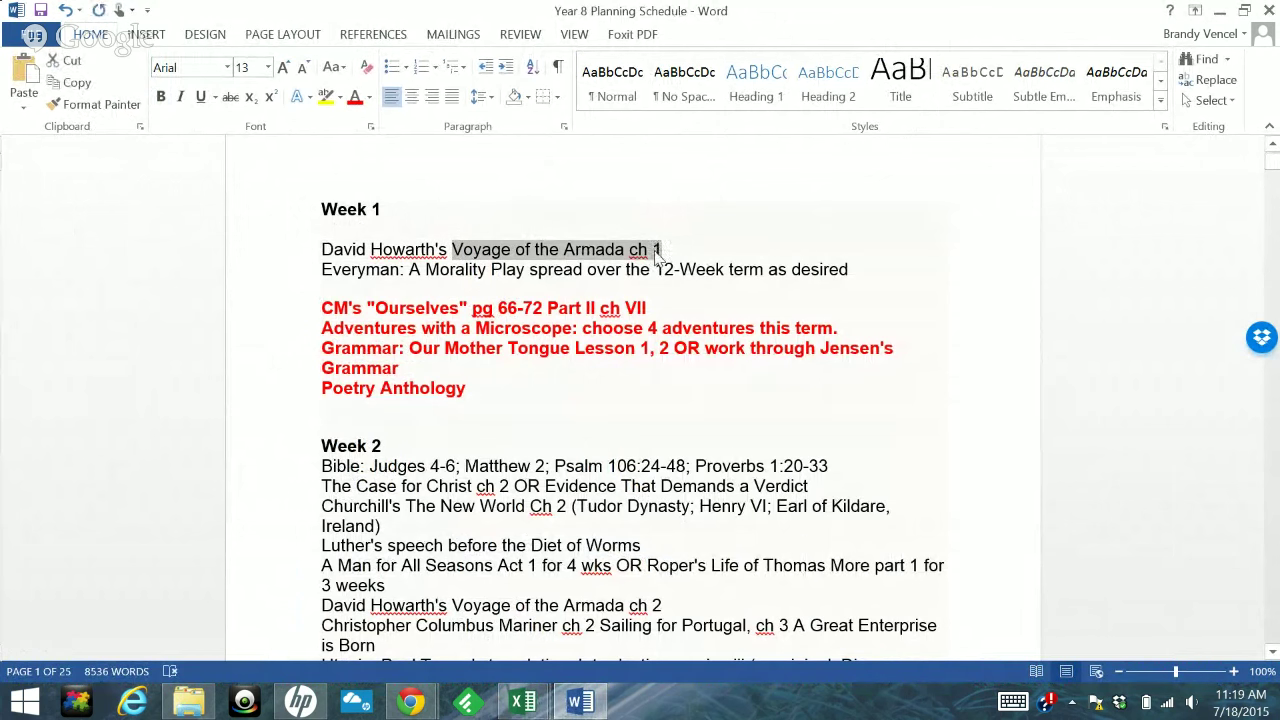
{"action": "key", "text": "BackSpace"}
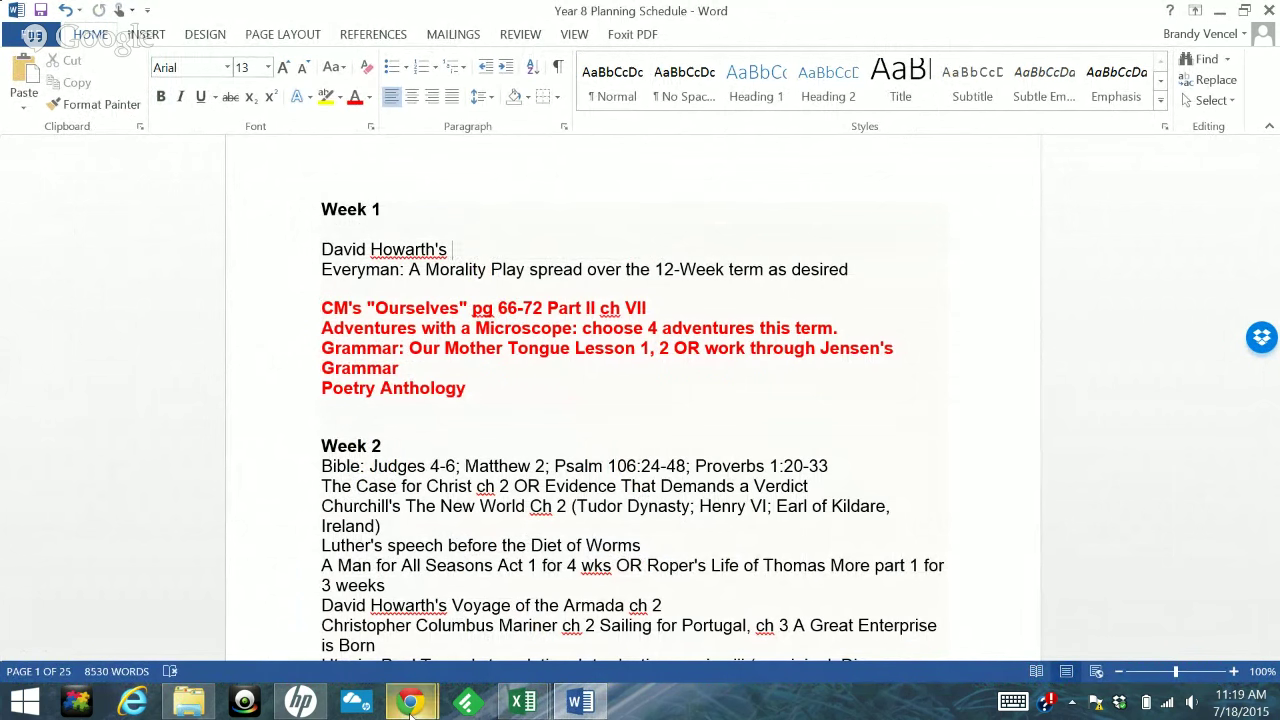
Switch to the Excel schedule and replace "Science" in D10 with the copied "Voyage of the Armada ch 1", keeping the (20) time allotment
{"action": "mouse_move", "coordinate": [521, 706]}
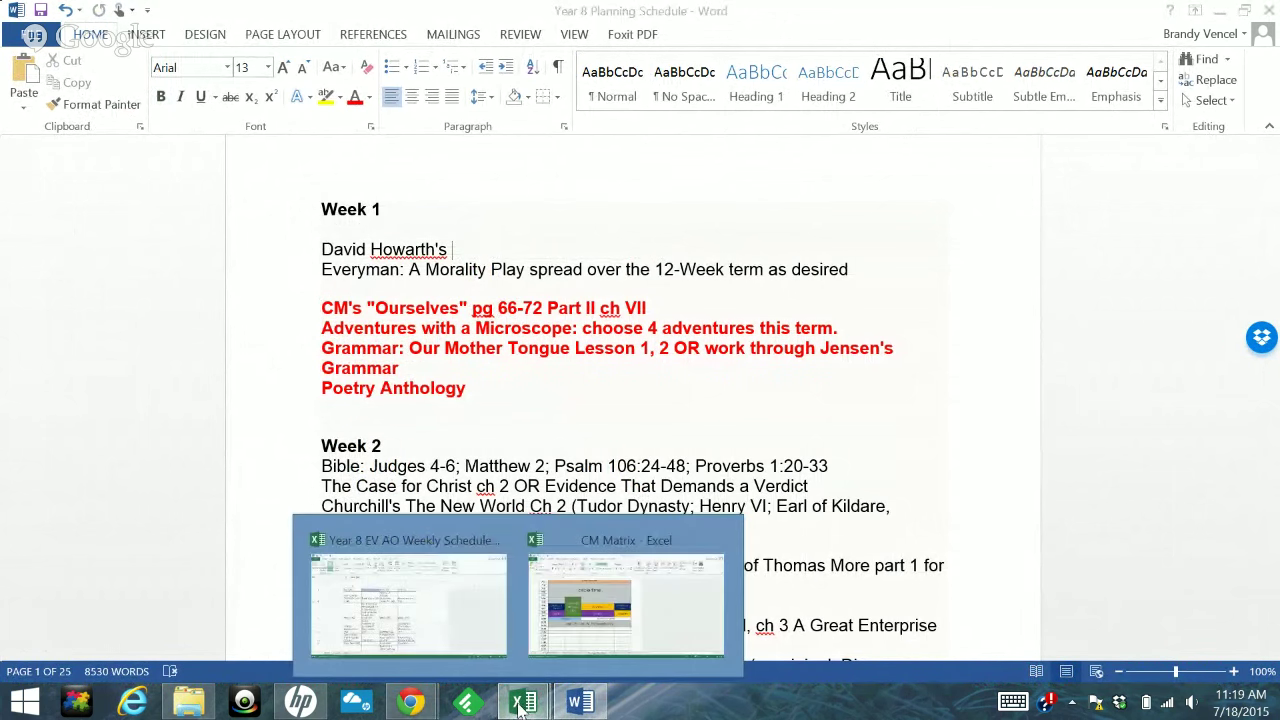
{"action": "left_click", "coordinate": [413, 625]}
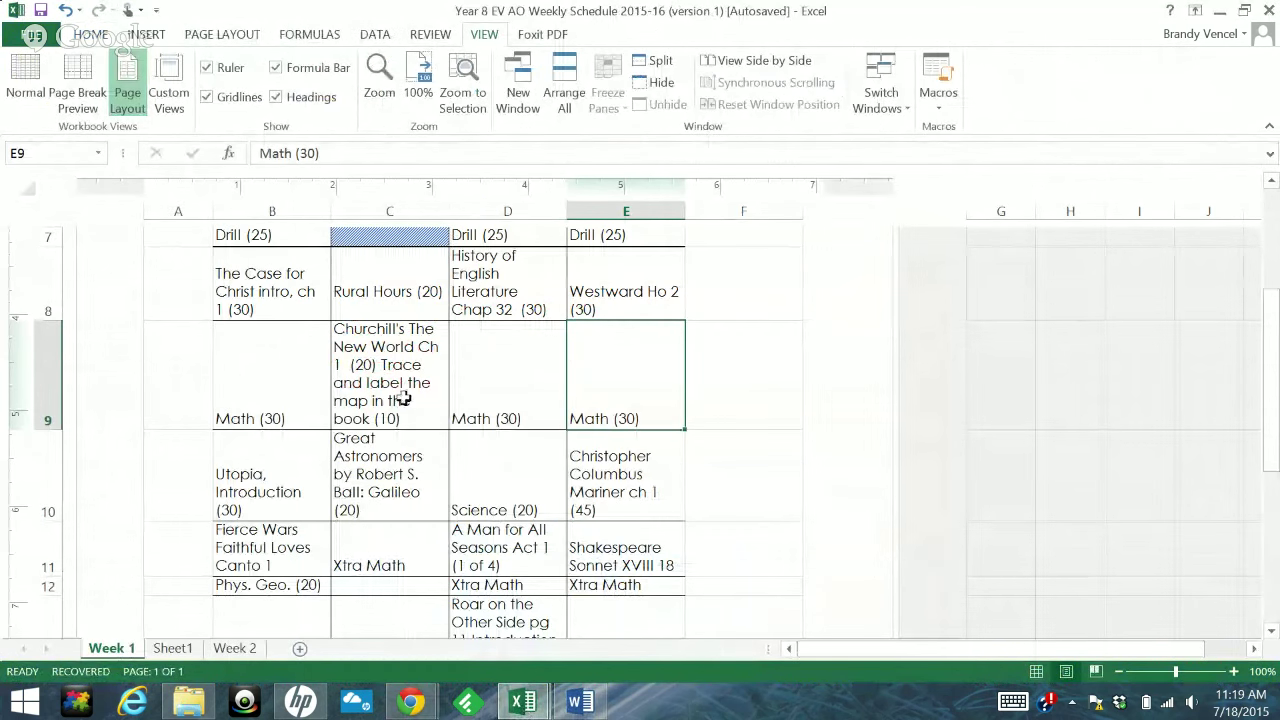
{"action": "scroll", "coordinate": [449, 419], "scroll_direction": "down", "scroll_amount": 1}
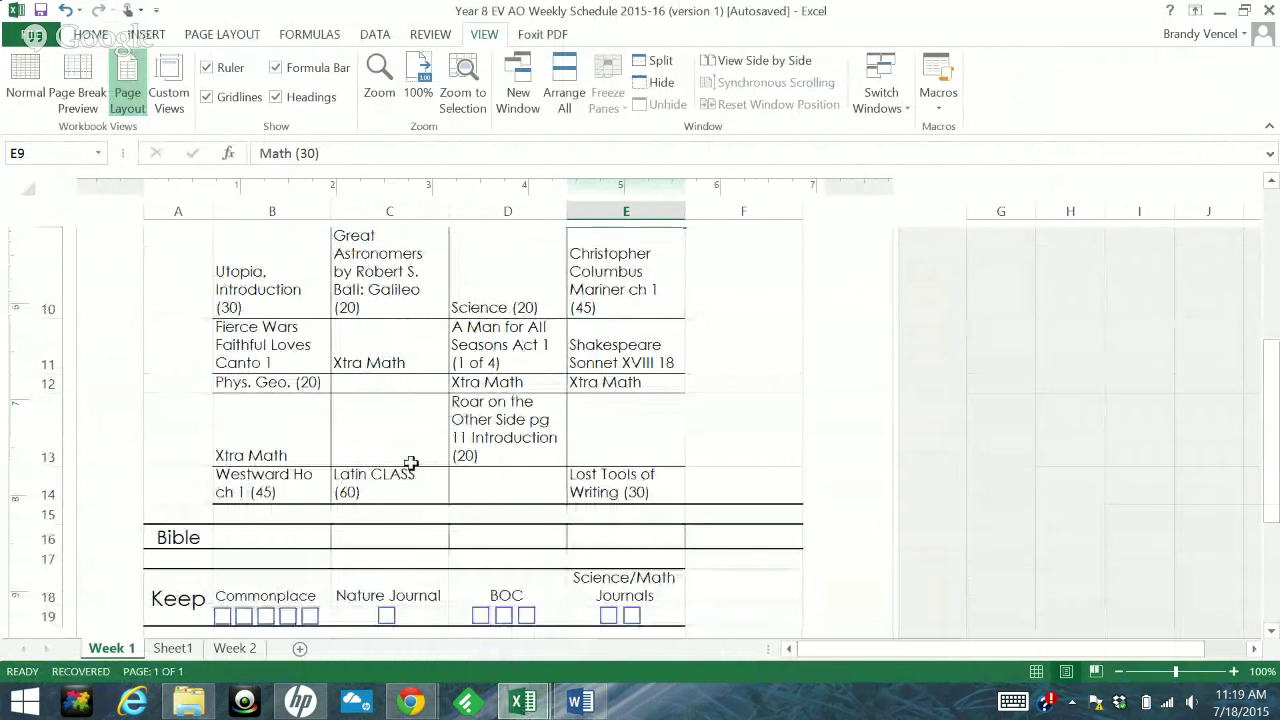
{"action": "scroll", "coordinate": [414, 460], "scroll_direction": "up", "scroll_amount": 1}
{"action": "scroll", "coordinate": [414, 460], "scroll_direction": "up", "scroll_amount": 3}
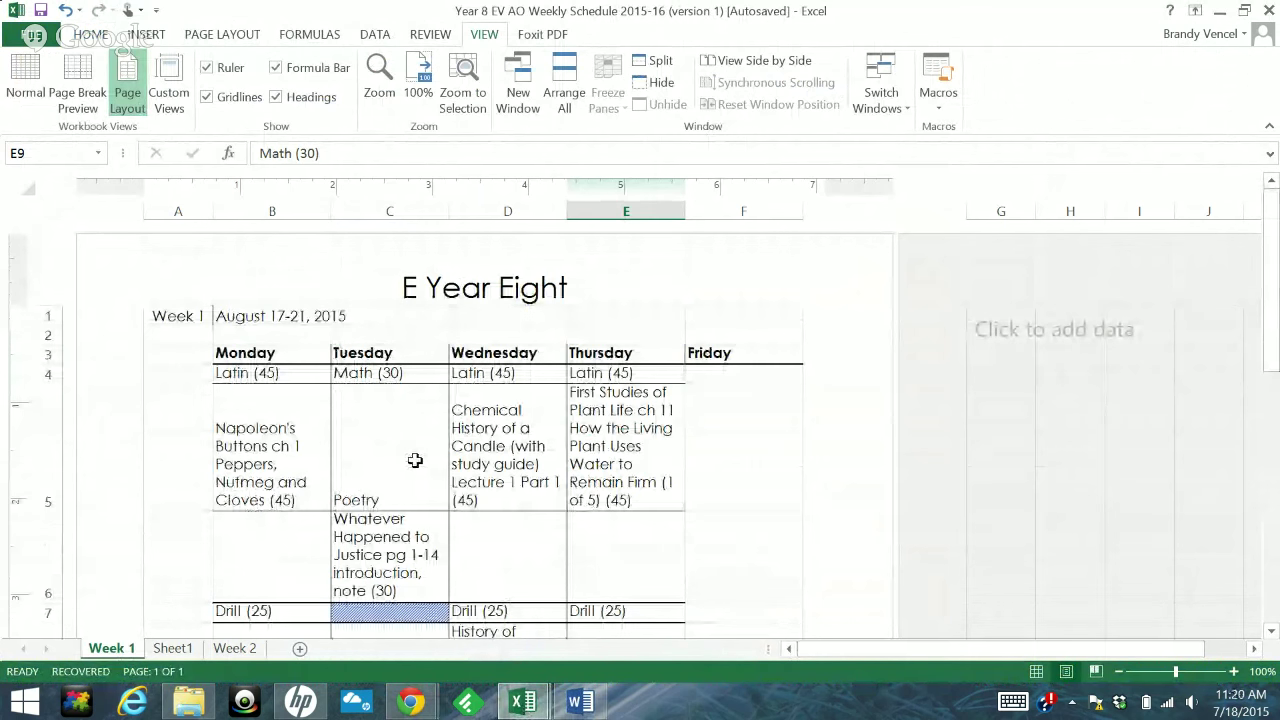
{"action": "scroll", "coordinate": [393, 455], "scroll_direction": "down", "scroll_amount": 3}
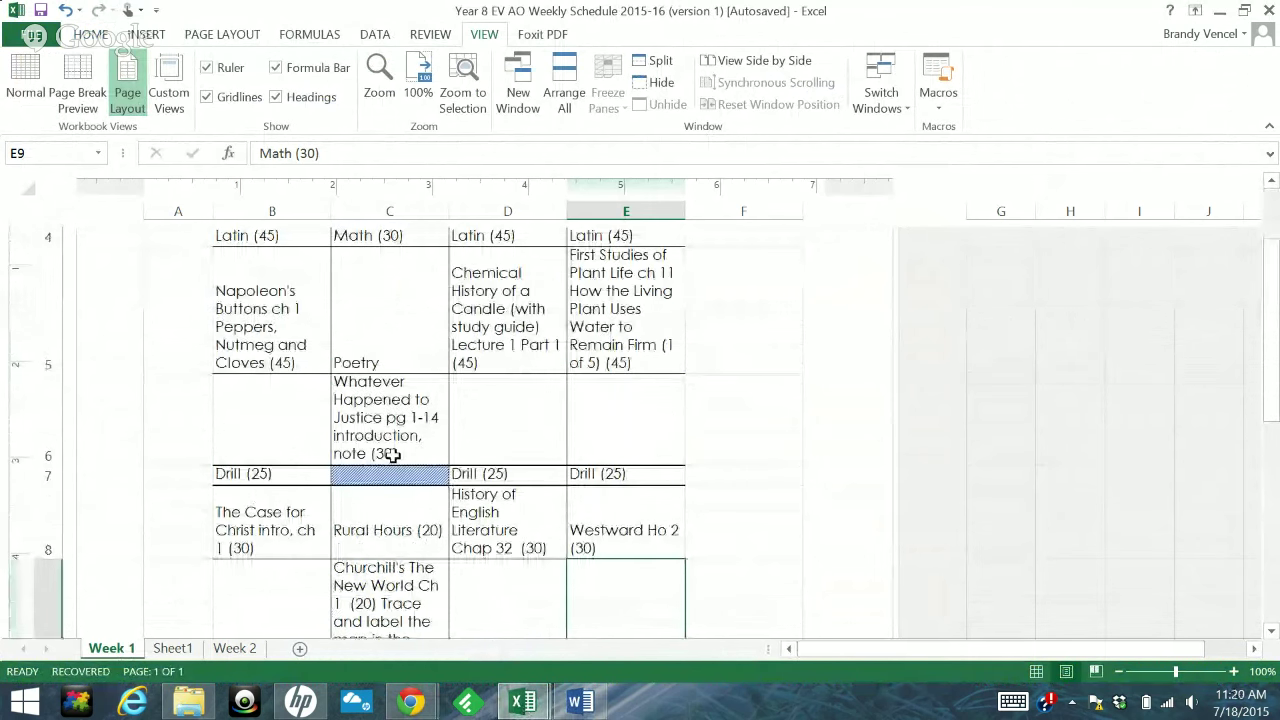
{"action": "scroll", "coordinate": [405, 468], "scroll_direction": "down", "scroll_amount": 3}
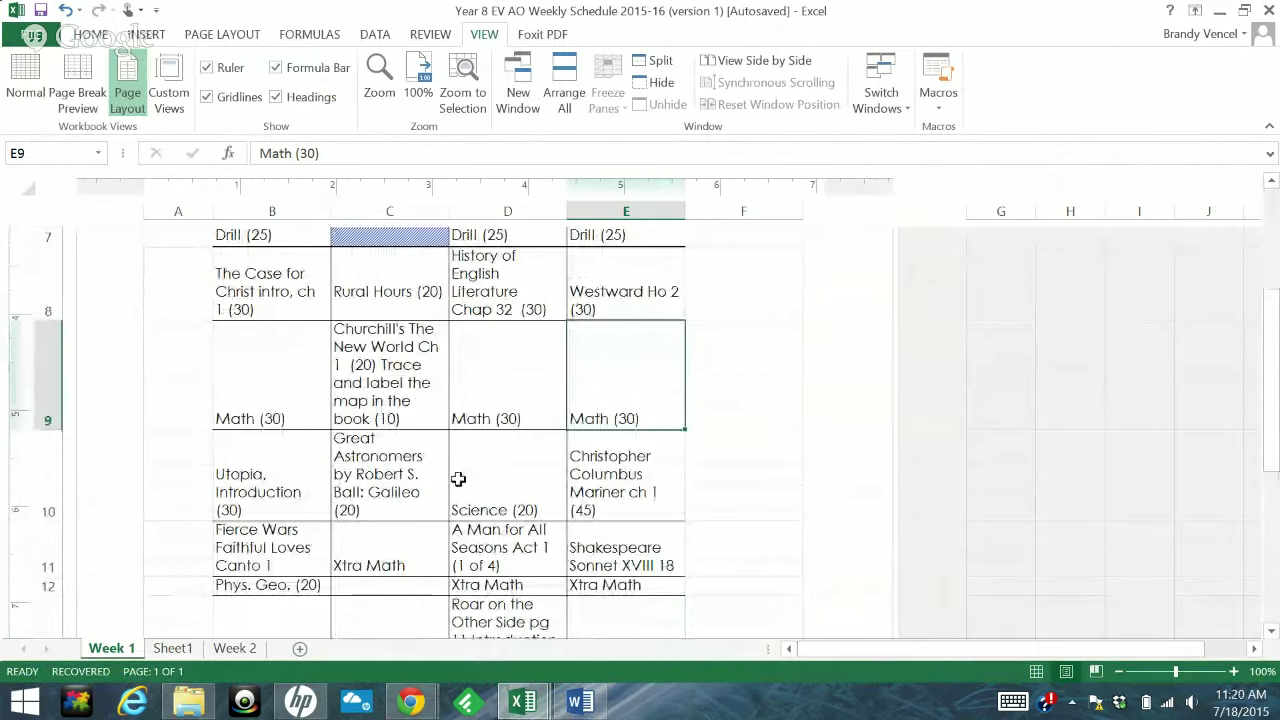
{"action": "left_click", "coordinate": [504, 506]}
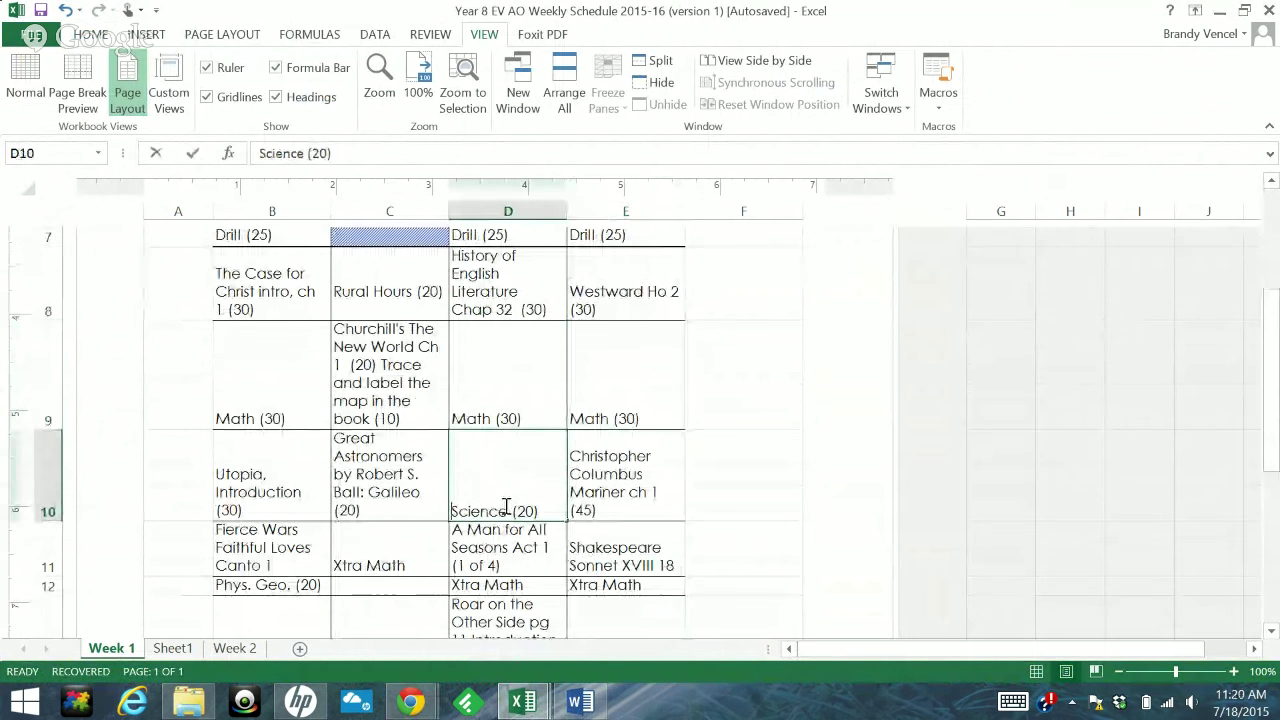
{"action": "double_click", "coordinate": [460, 503]}
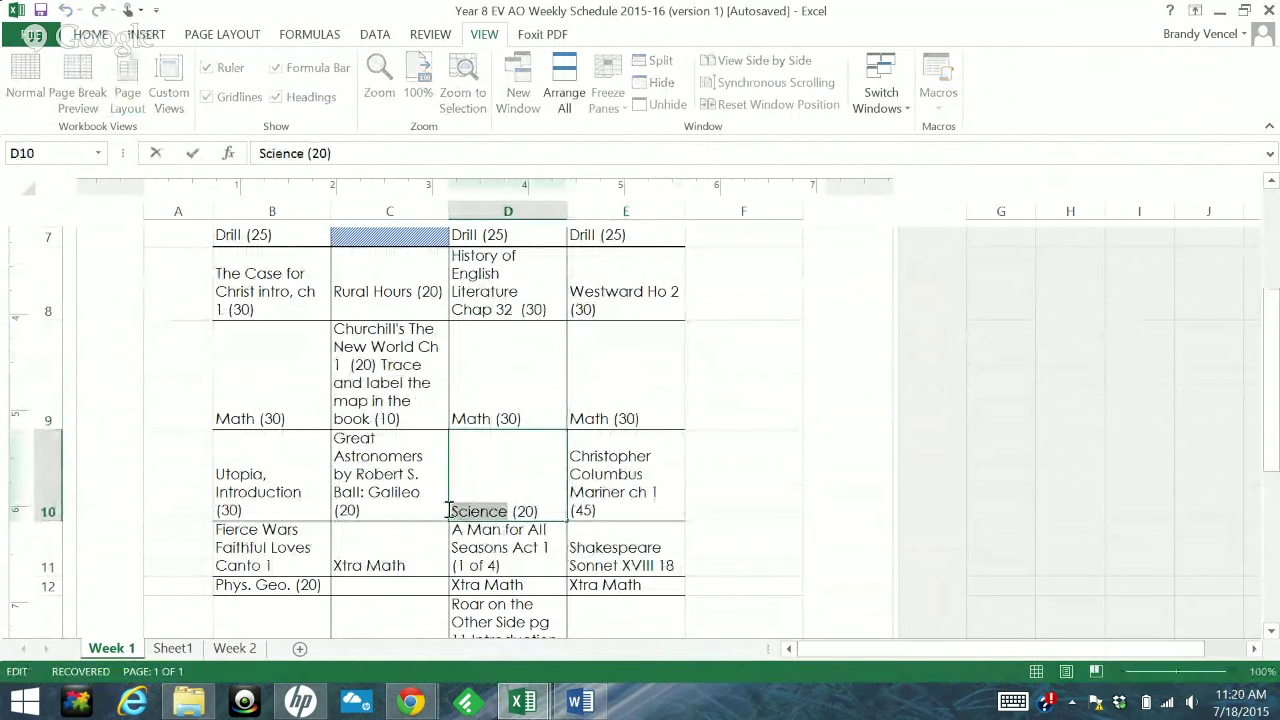
{"action": "key", "text": "ctrl+v"}
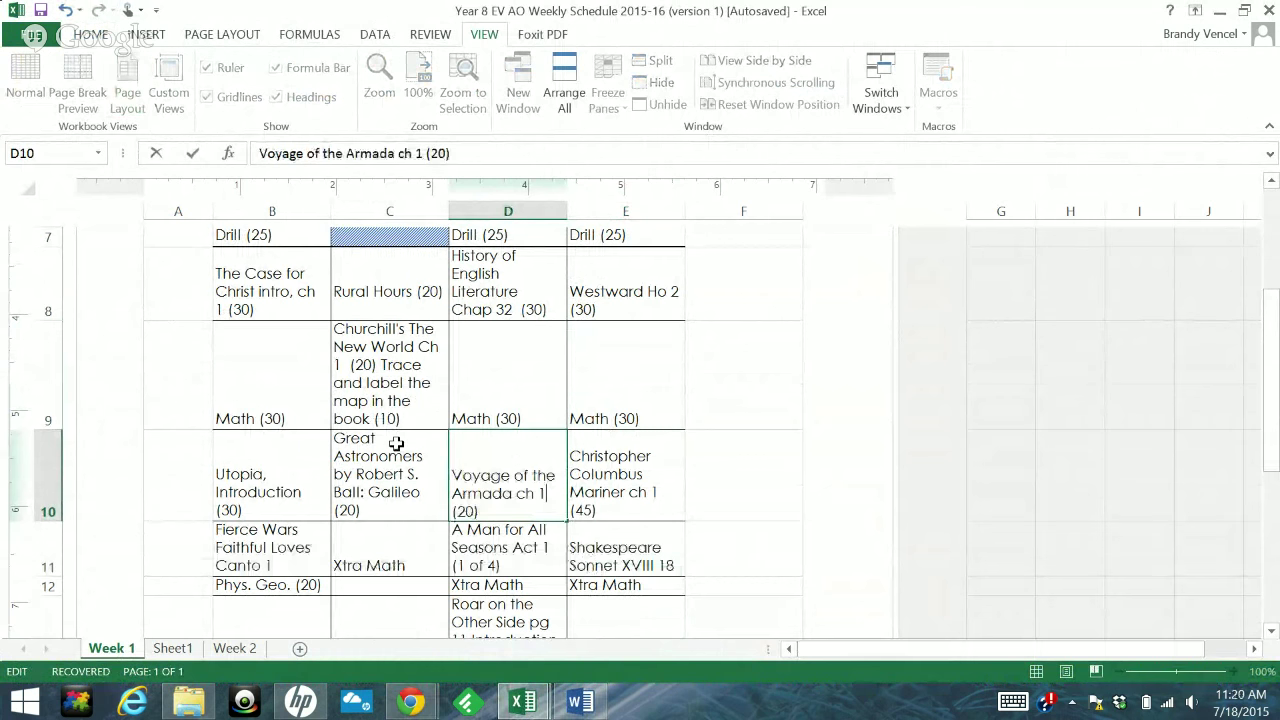
{"action": "left_click", "coordinate": [244, 370]}
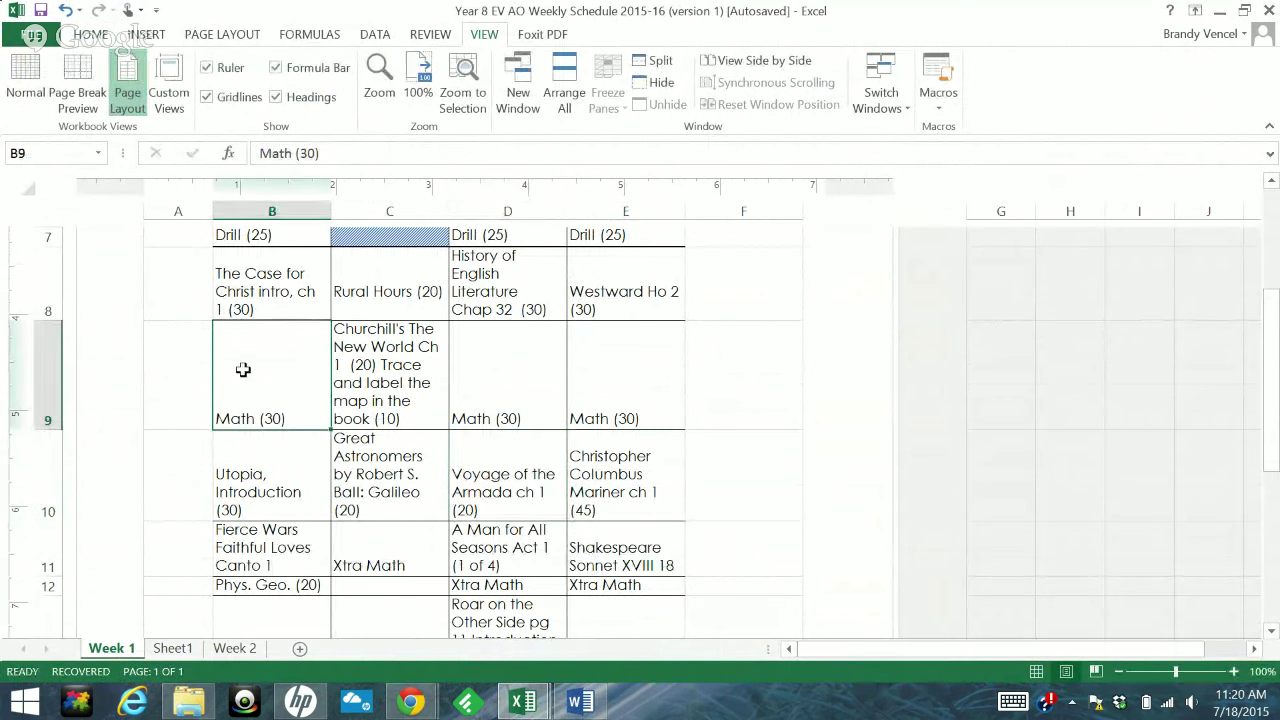
Zoom the Week 1 sheet out to 80% and hide the formula bar, headings and gridlines
{"action": "scroll", "coordinate": [309, 388], "scroll_direction": "up", "scroll_amount": 1}
{"action": "scroll", "coordinate": [309, 388], "scroll_direction": "up", "scroll_amount": 1}
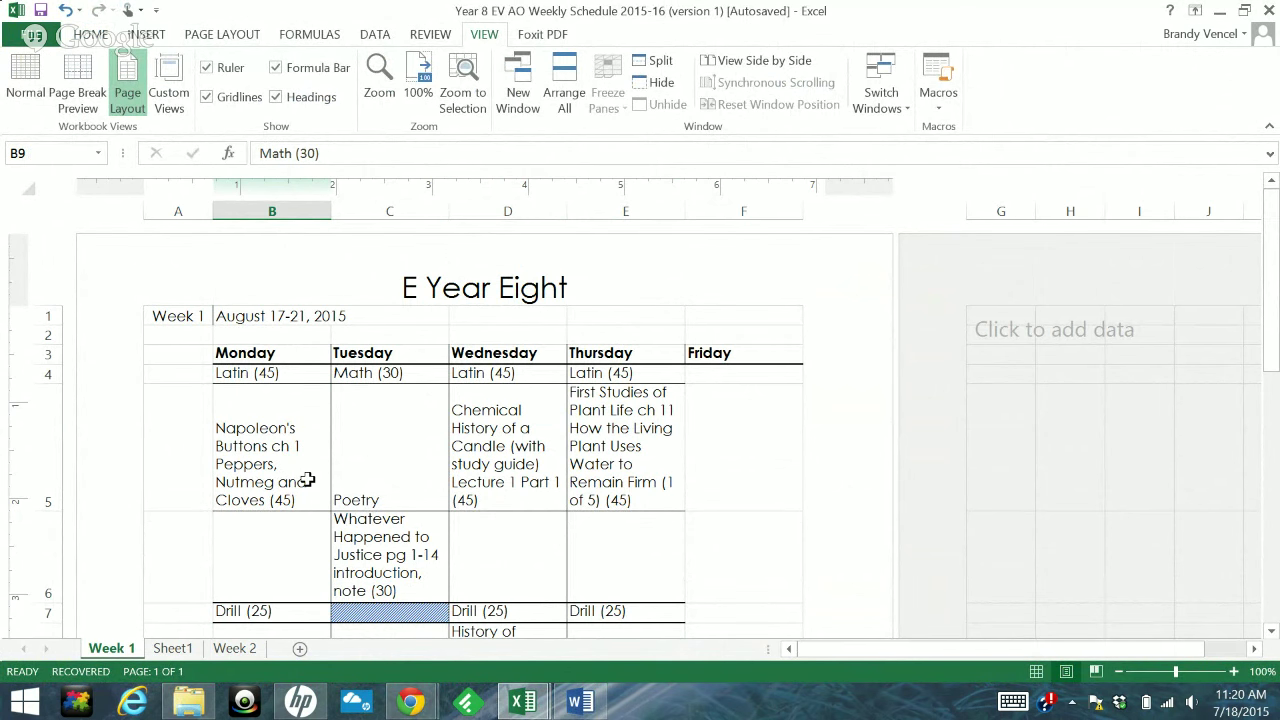
{"action": "left_click", "coordinate": [265, 481]}
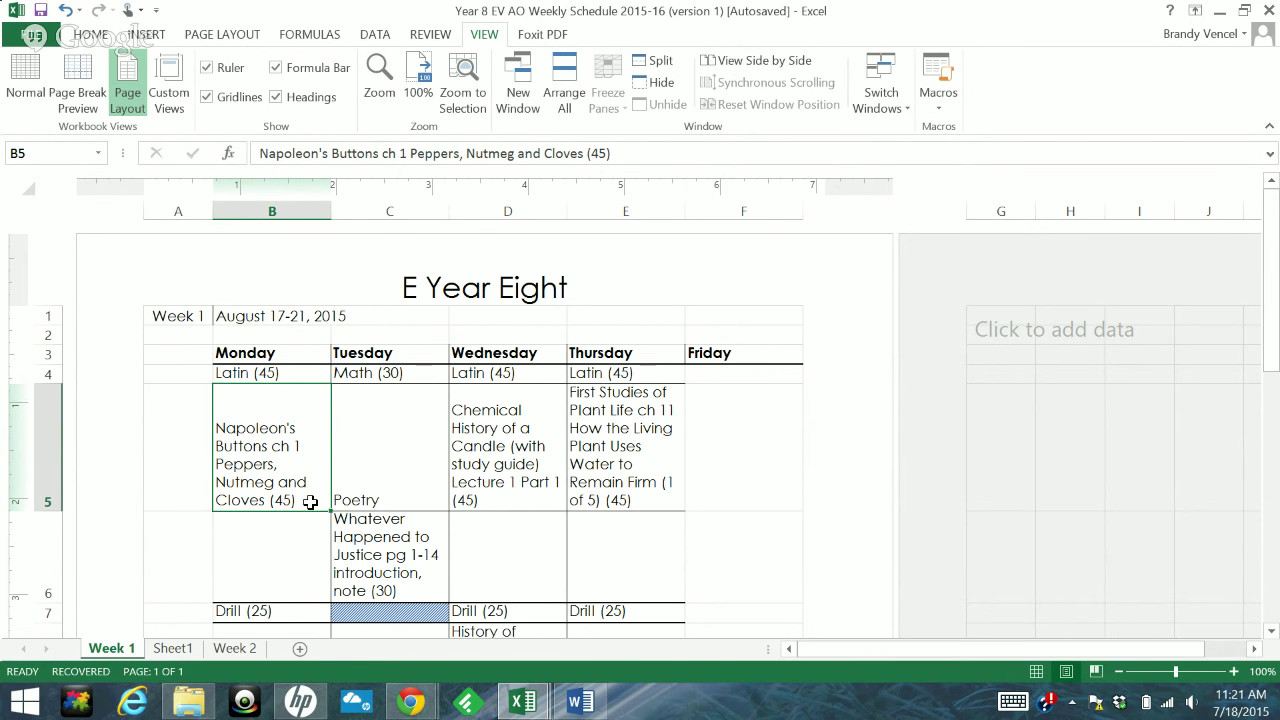
{"action": "scroll", "coordinate": [356, 465], "scroll_direction": "down", "scroll_amount": 1}
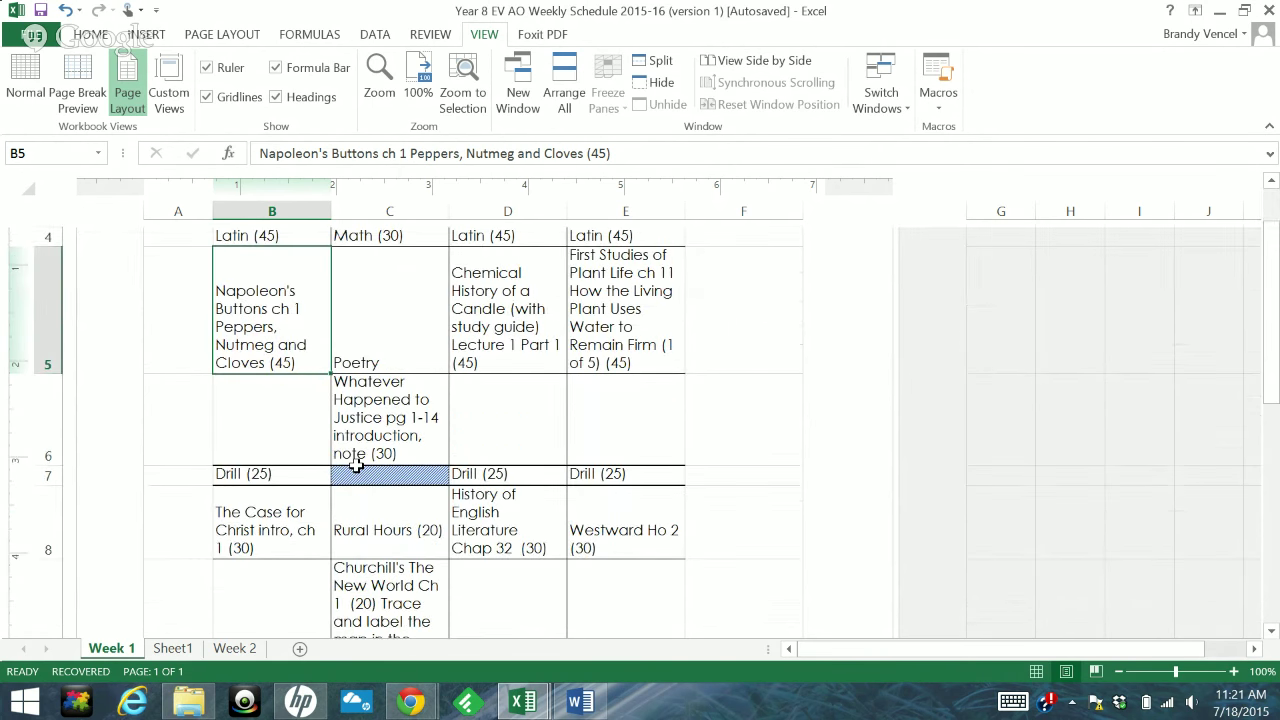
{"action": "scroll", "coordinate": [356, 465], "scroll_direction": "down", "scroll_amount": 2}
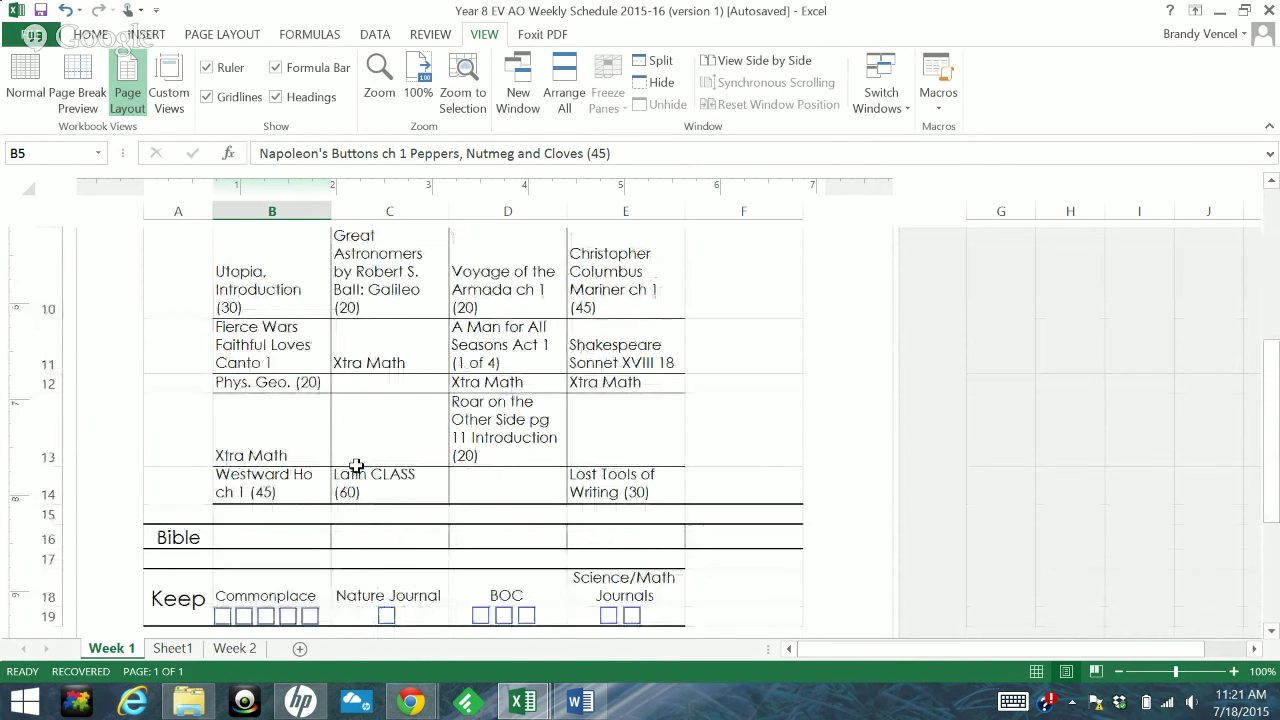
{"action": "left_click", "coordinate": [1120, 672]}
{"action": "left_click", "coordinate": [1120, 672]}
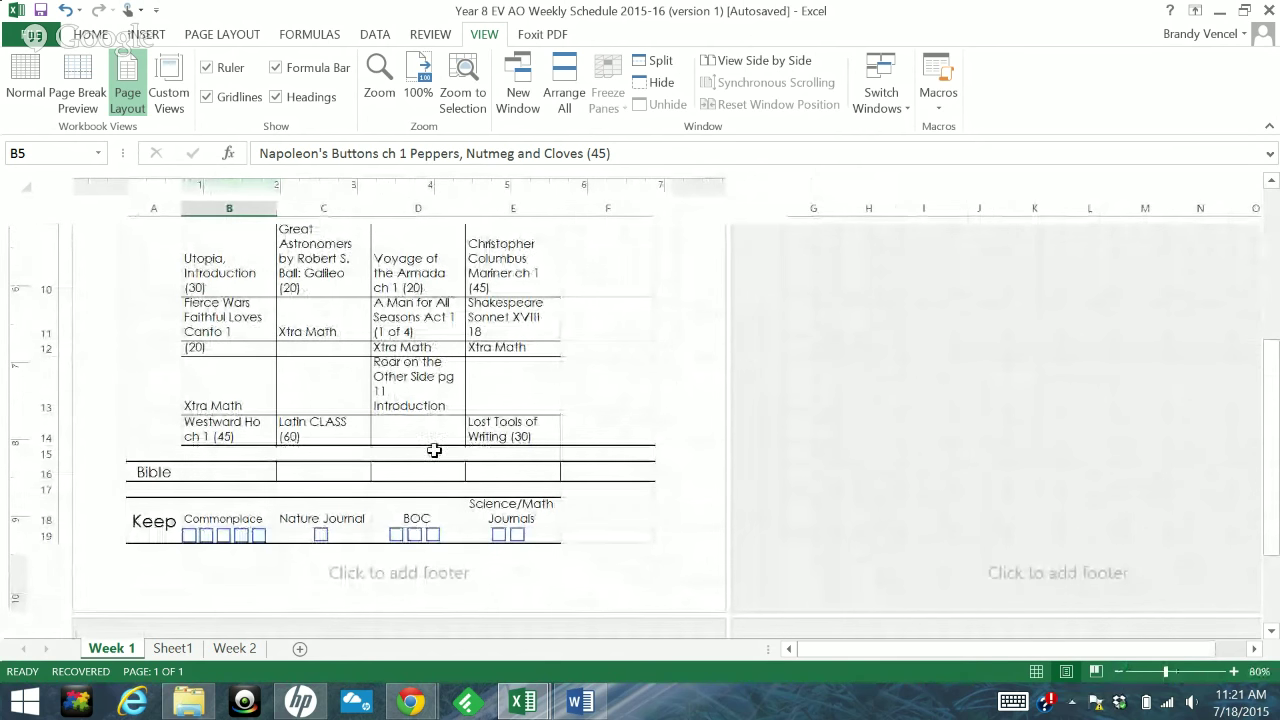
{"action": "left_click", "coordinate": [272, 67]}
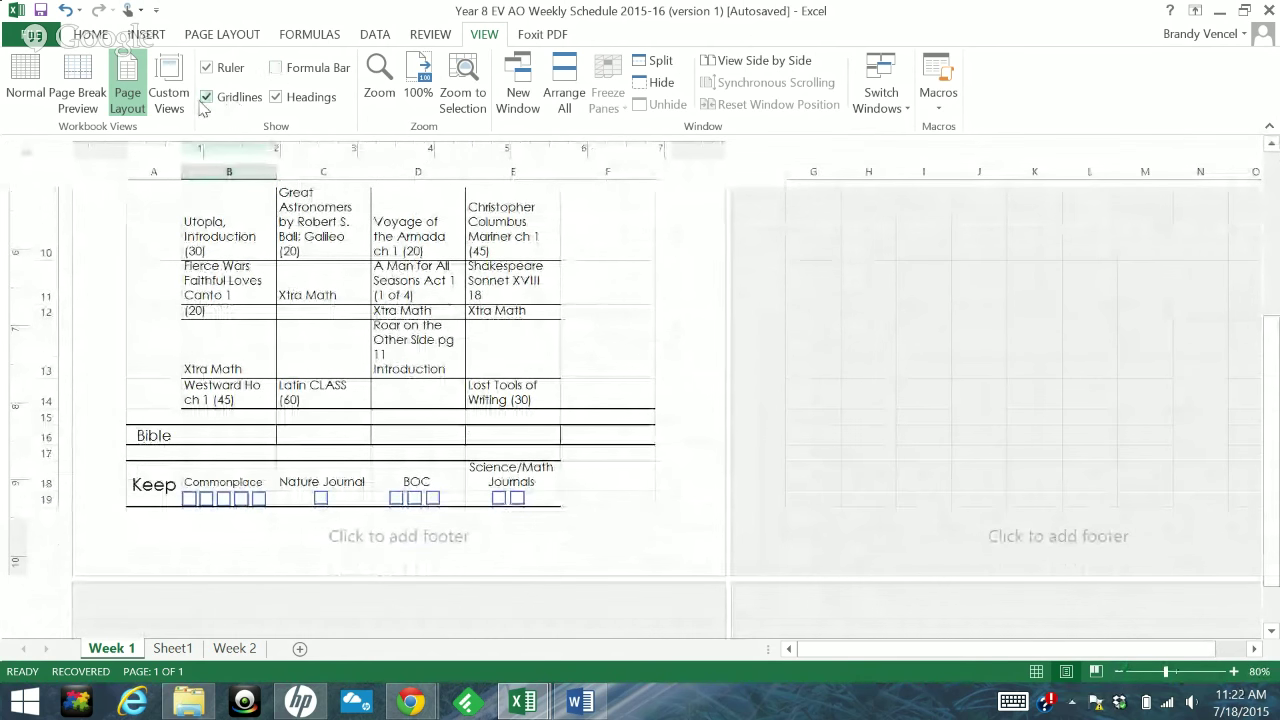
{"action": "left_click", "coordinate": [273, 67]}
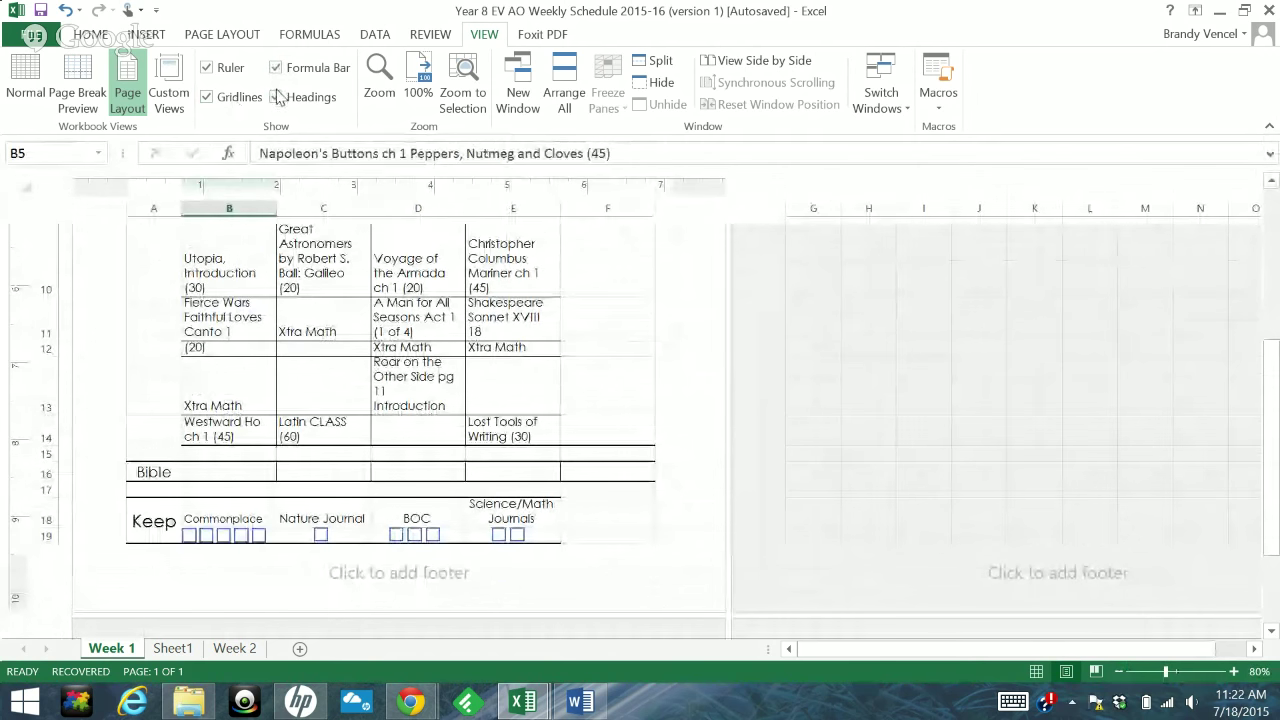
{"action": "left_click", "coordinate": [273, 67]}
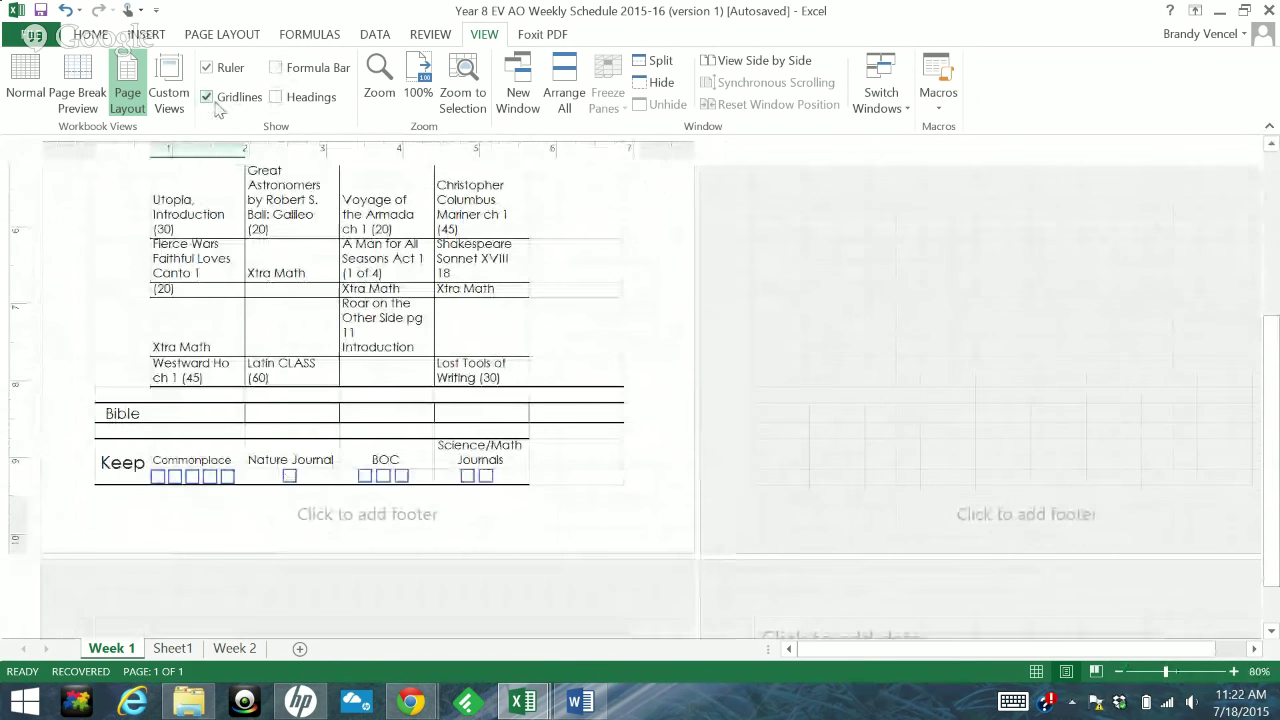
{"action": "left_click", "coordinate": [214, 100]}
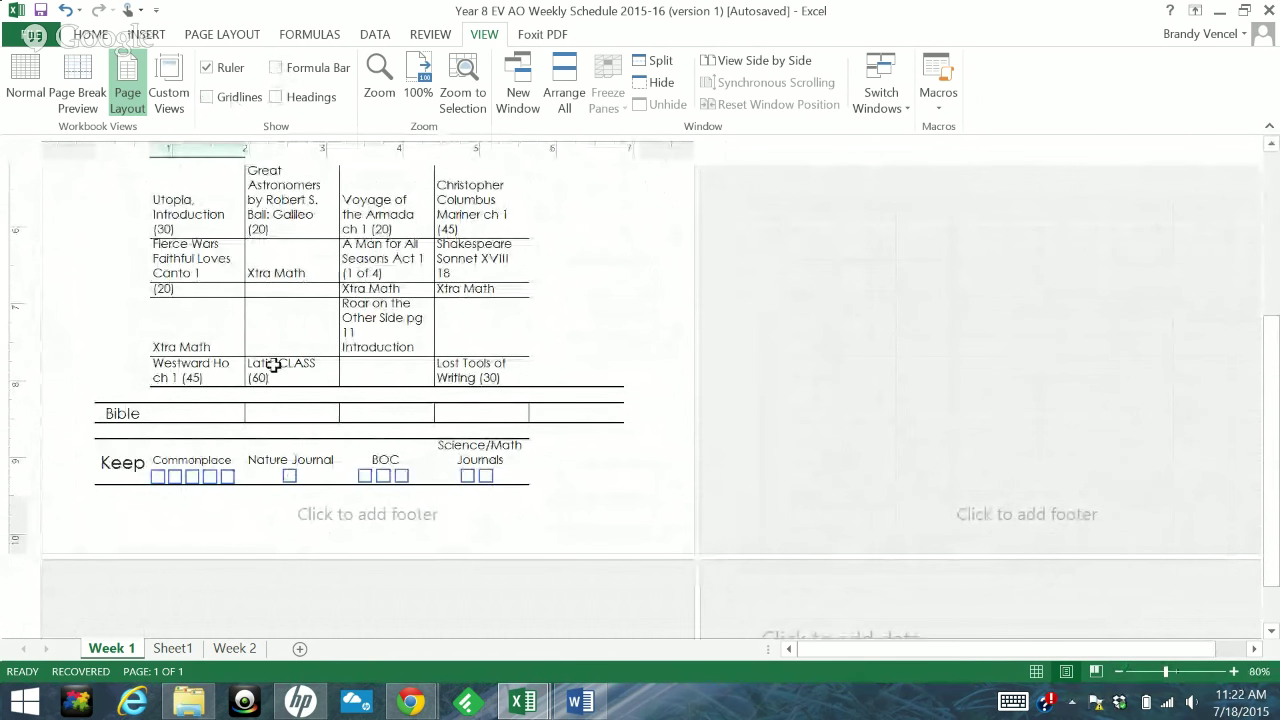
Review the Week 1 lessons across the days, from the "Napoleon's Buttons" row down to the "Westward Ho 2" row
{"action": "scroll", "coordinate": [273, 365], "scroll_direction": "up", "scroll_amount": 3}
{"action": "scroll", "coordinate": [273, 365], "scroll_direction": "up", "scroll_amount": 3}
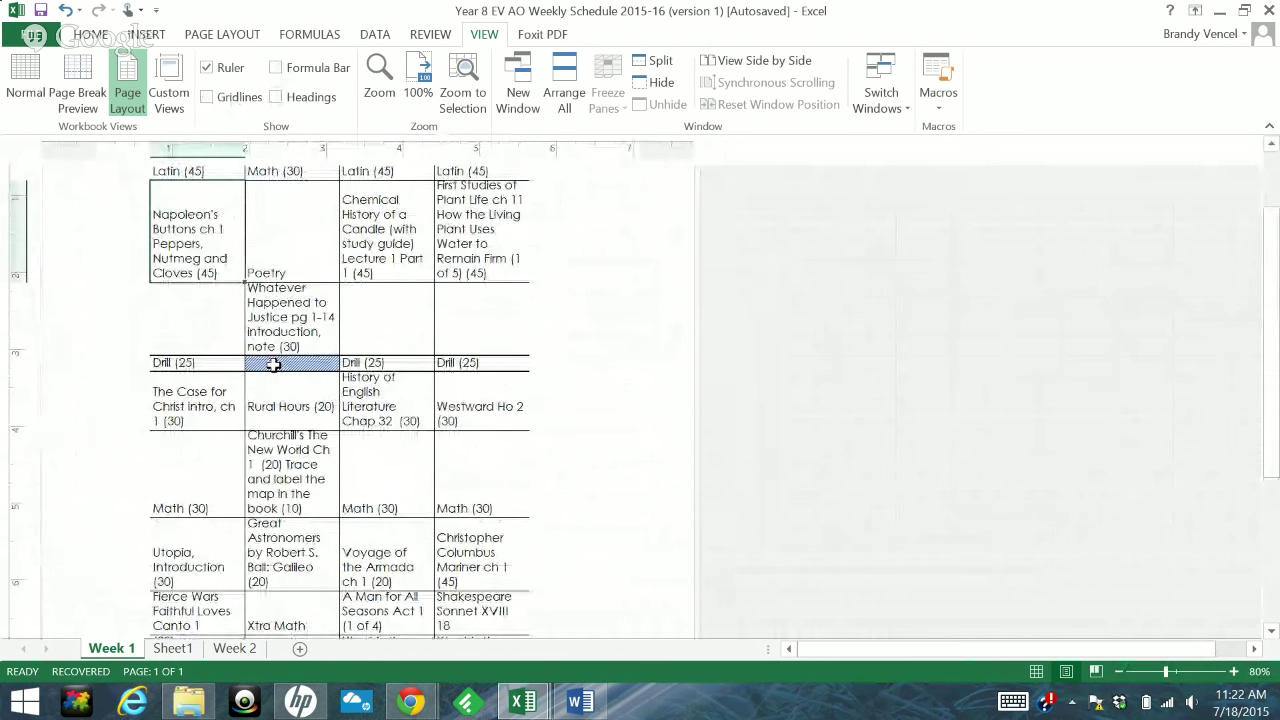
{"action": "scroll", "coordinate": [273, 365], "scroll_direction": "up", "scroll_amount": 3}
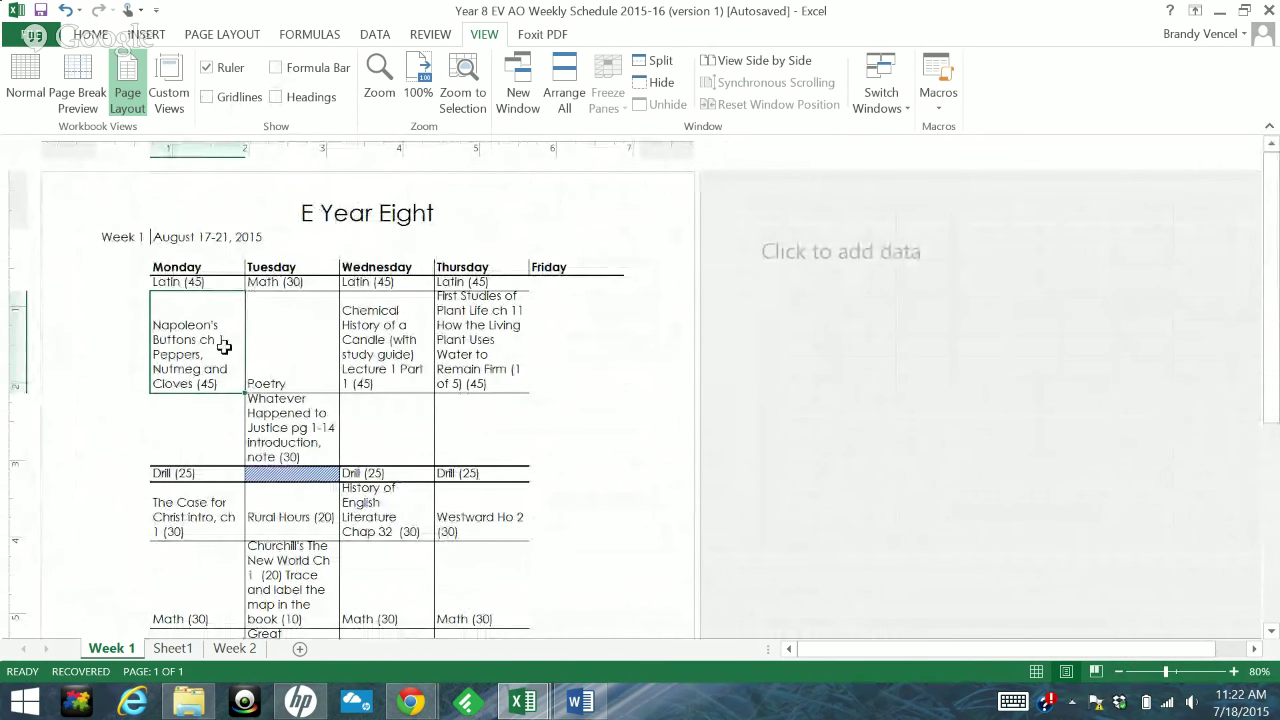
{"action": "key", "text": "Right"}
{"action": "key", "text": "Right"}
{"action": "key", "text": "Right"}
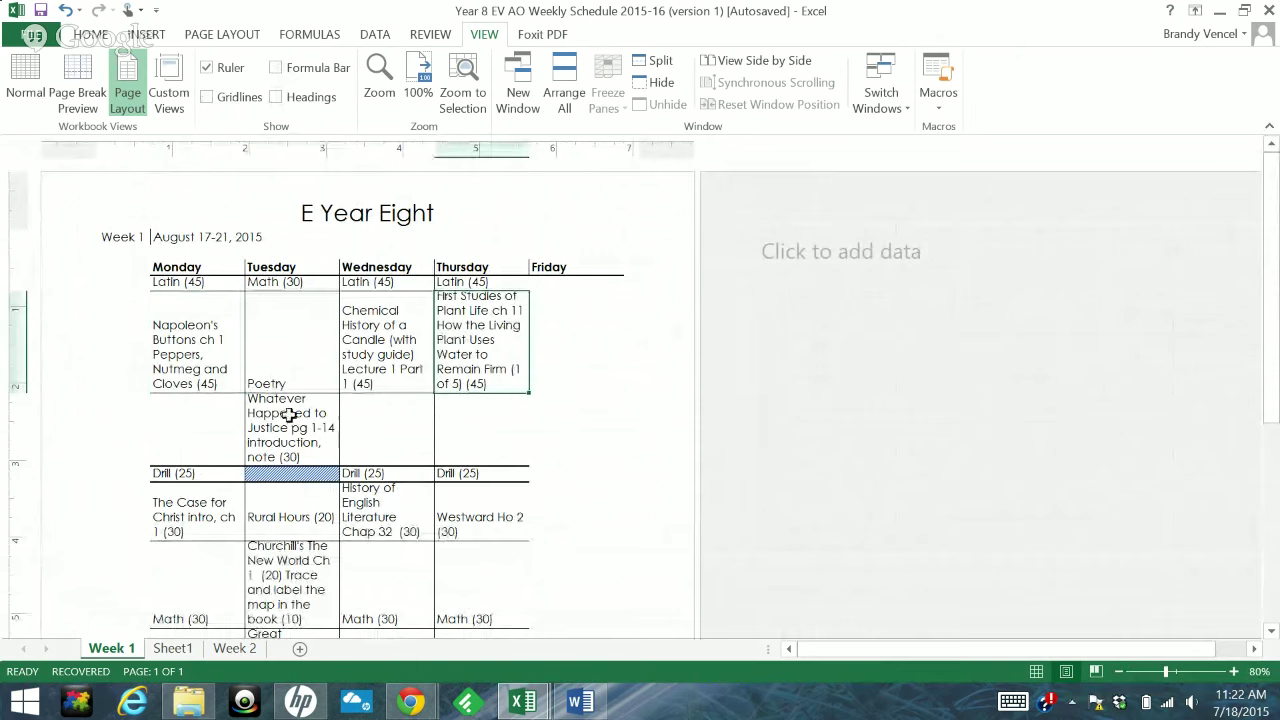
{"action": "left_click", "coordinate": [288, 415]}
{"action": "scroll", "coordinate": [243, 406], "scroll_direction": "down", "scroll_amount": 3}
{"action": "left_click", "coordinate": [274, 419]}
{"action": "left_click", "coordinate": [384, 412]}
{"action": "left_click", "coordinate": [462, 420]}
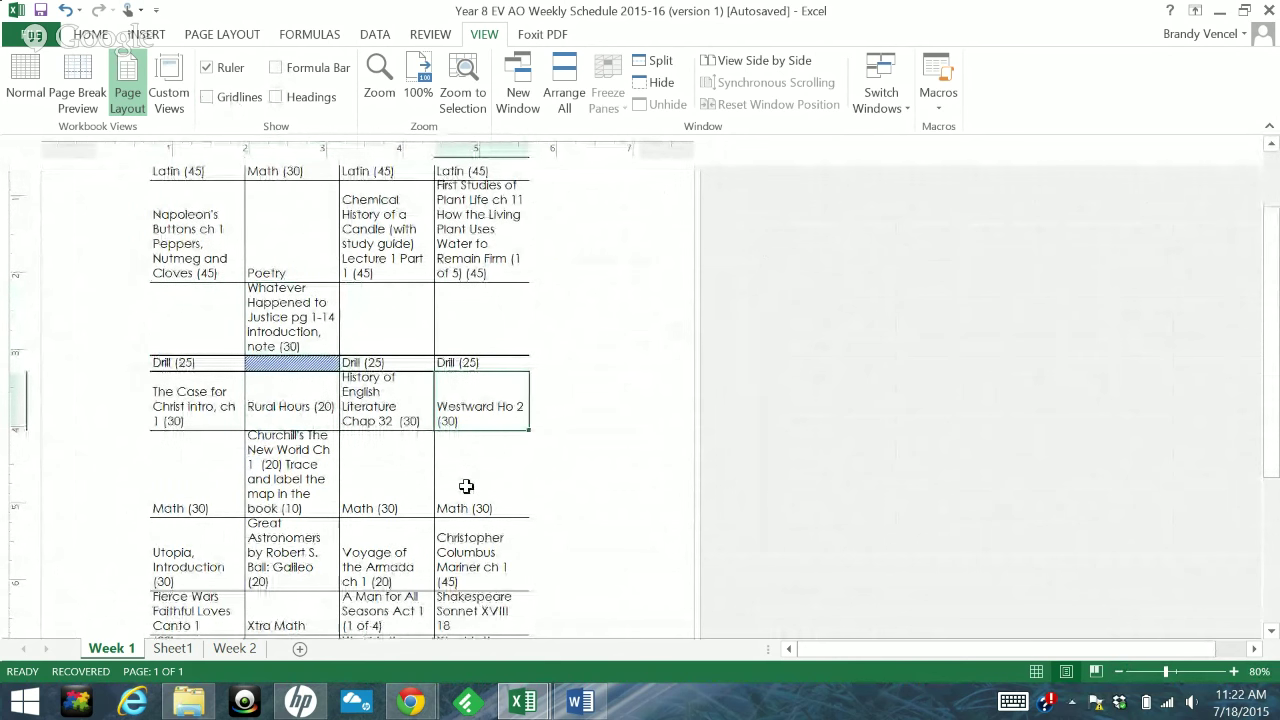
Review the Week 1 lessons across the days, from the second Math row down to the "Fierce Wars Faithful Loves" row
{"action": "left_click", "coordinate": [466, 486]}
{"action": "left_click", "coordinate": [380, 475]}
{"action": "left_click", "coordinate": [290, 475]}
{"action": "left_click", "coordinate": [190, 478]}
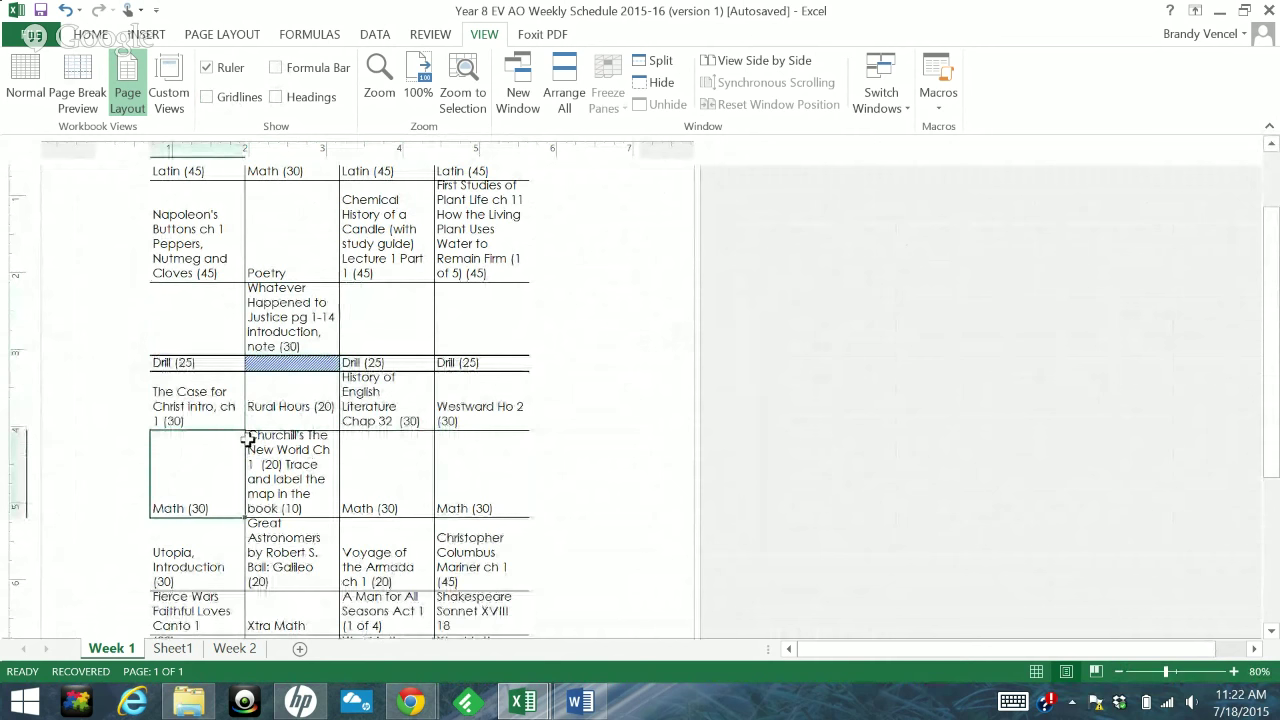
{"action": "scroll", "coordinate": [247, 440], "scroll_direction": "down", "scroll_amount": 5}
{"action": "left_click", "coordinate": [200, 366]}
{"action": "left_click", "coordinate": [291, 372]}
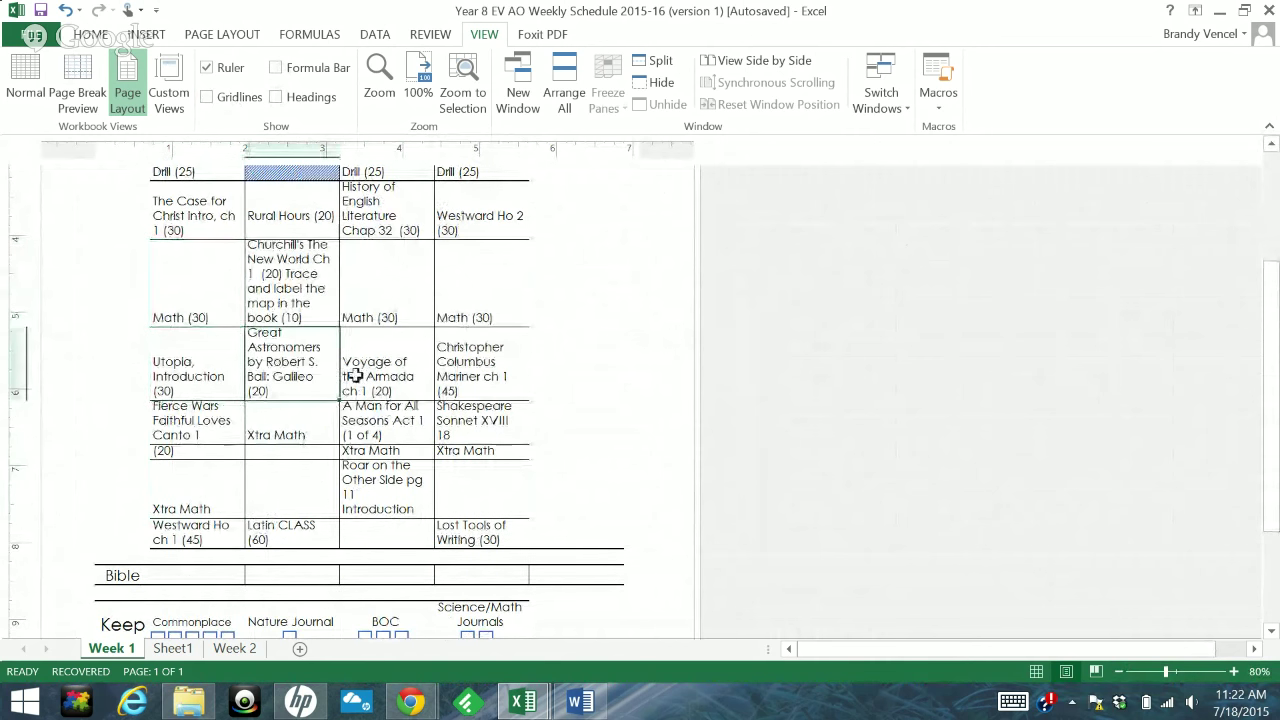
{"action": "left_click", "coordinate": [355, 376]}
{"action": "left_click", "coordinate": [443, 354]}
{"action": "left_click", "coordinate": [480, 428]}
{"action": "left_click", "coordinate": [250, 430]}
{"action": "left_click", "coordinate": [234, 428]}
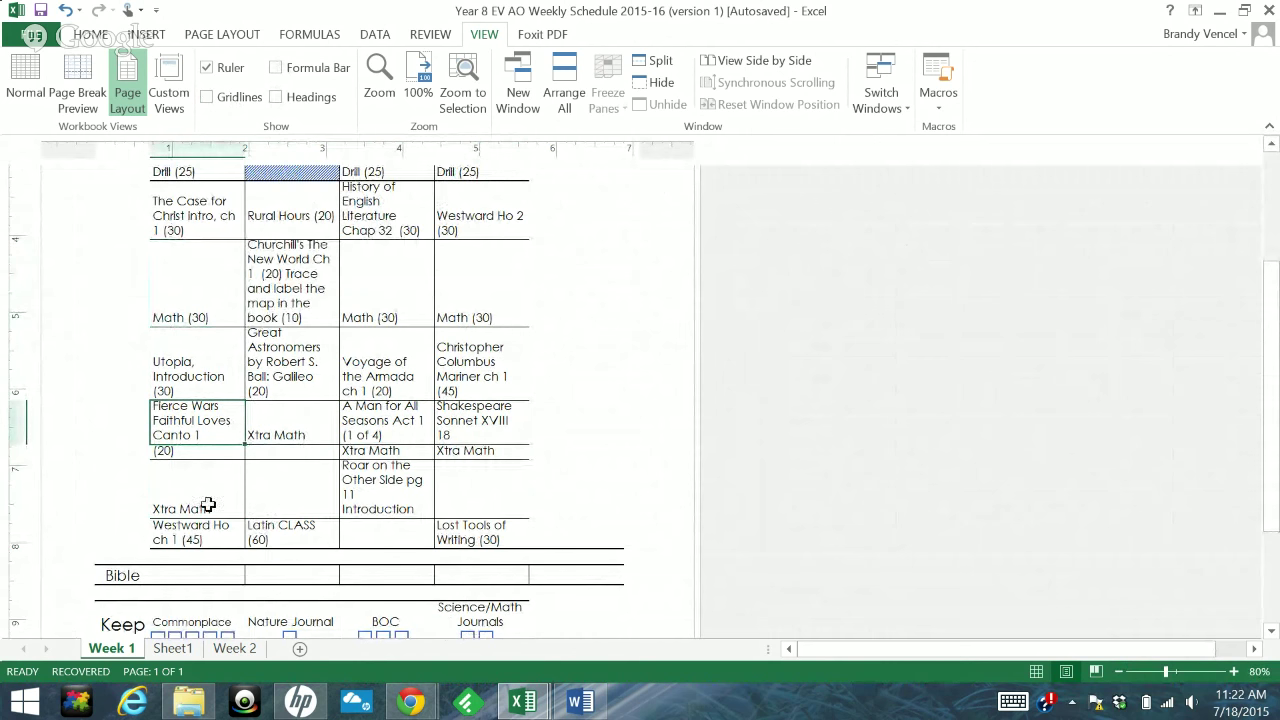
Show the formula bar and the row and column headings for the "(20)" slot below "Fierce Wars Faithful Loves"
{"action": "left_click", "coordinate": [212, 455]}
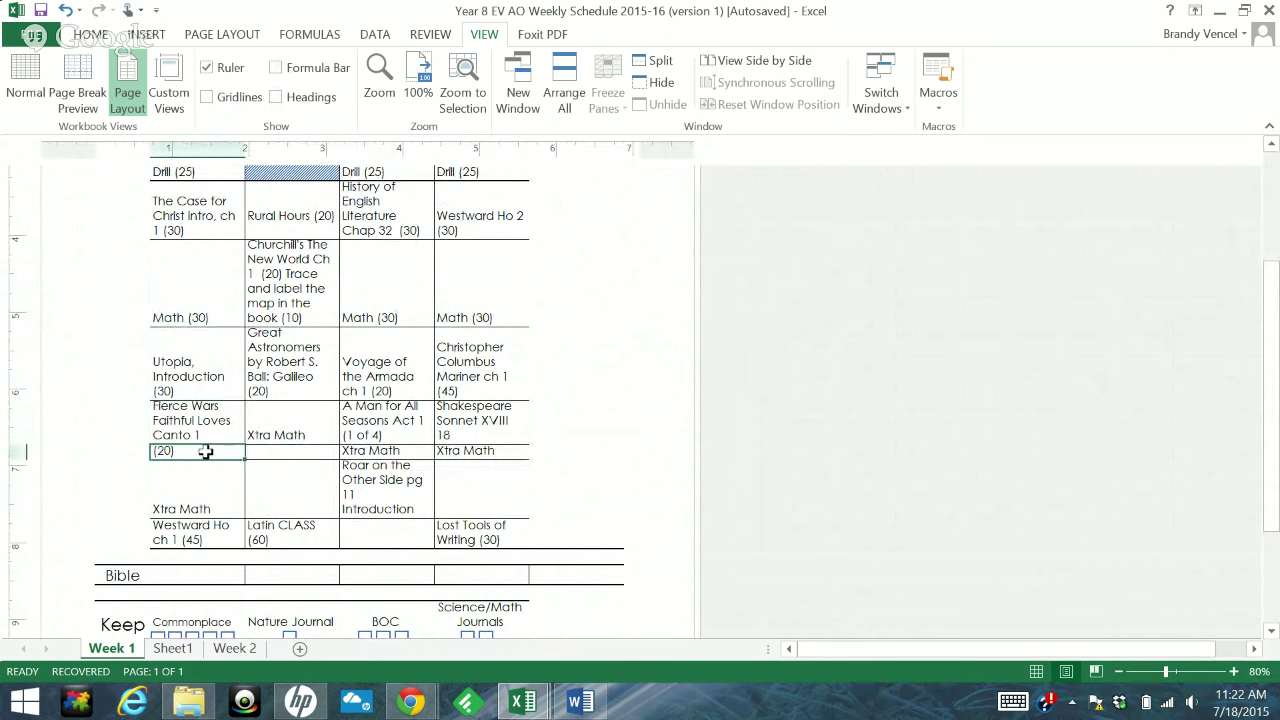
{"action": "left_click", "coordinate": [274, 67]}
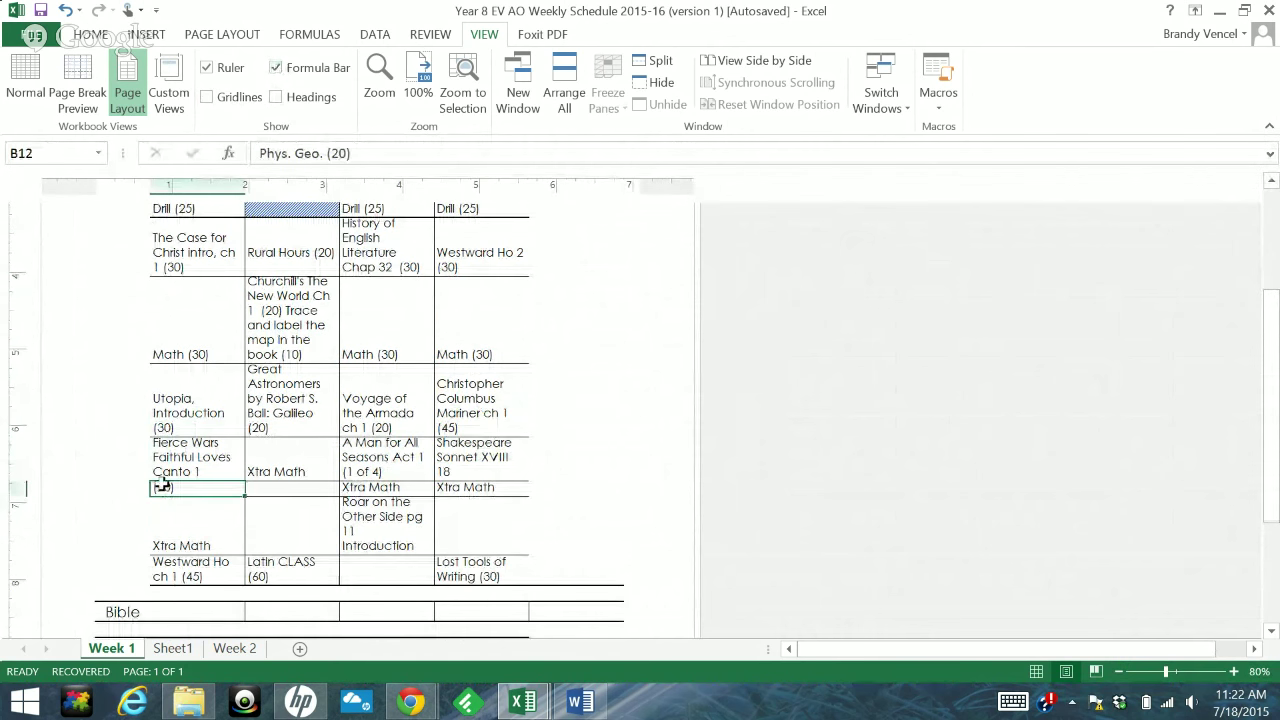
{"action": "left_click", "coordinate": [206, 97]}
{"action": "left_click", "coordinate": [206, 97]}
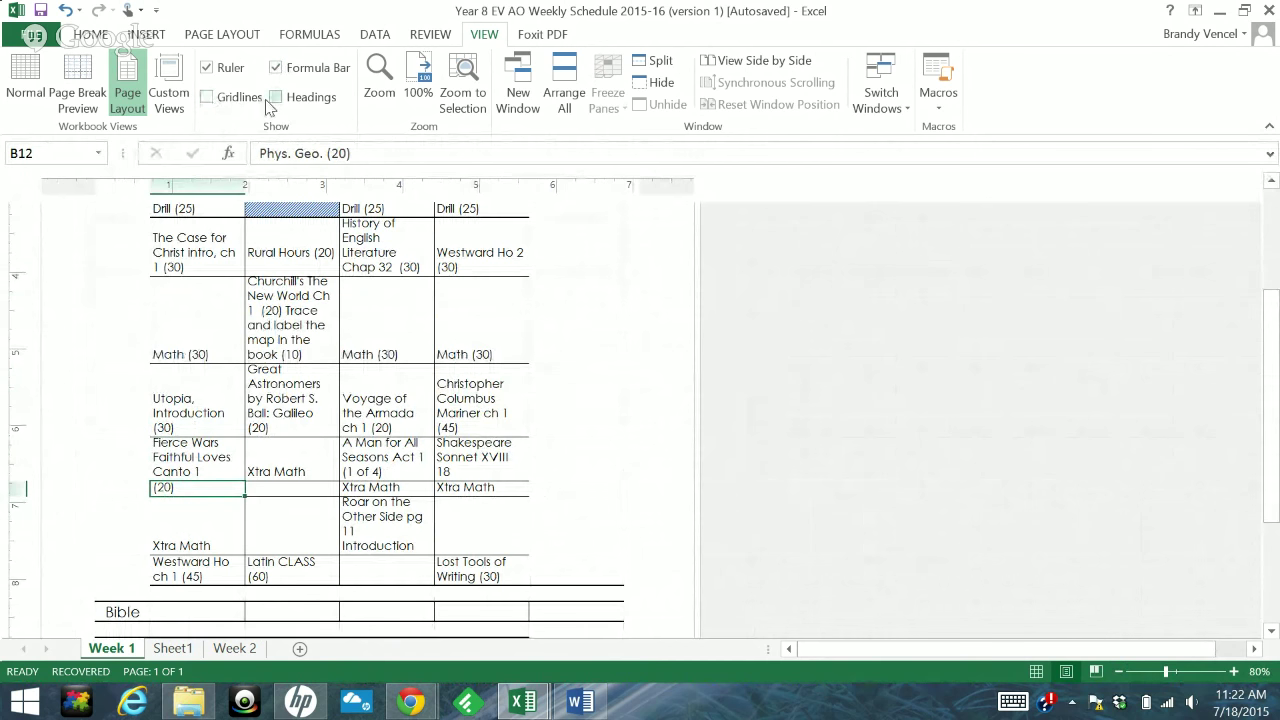
{"action": "left_click", "coordinate": [272, 99]}
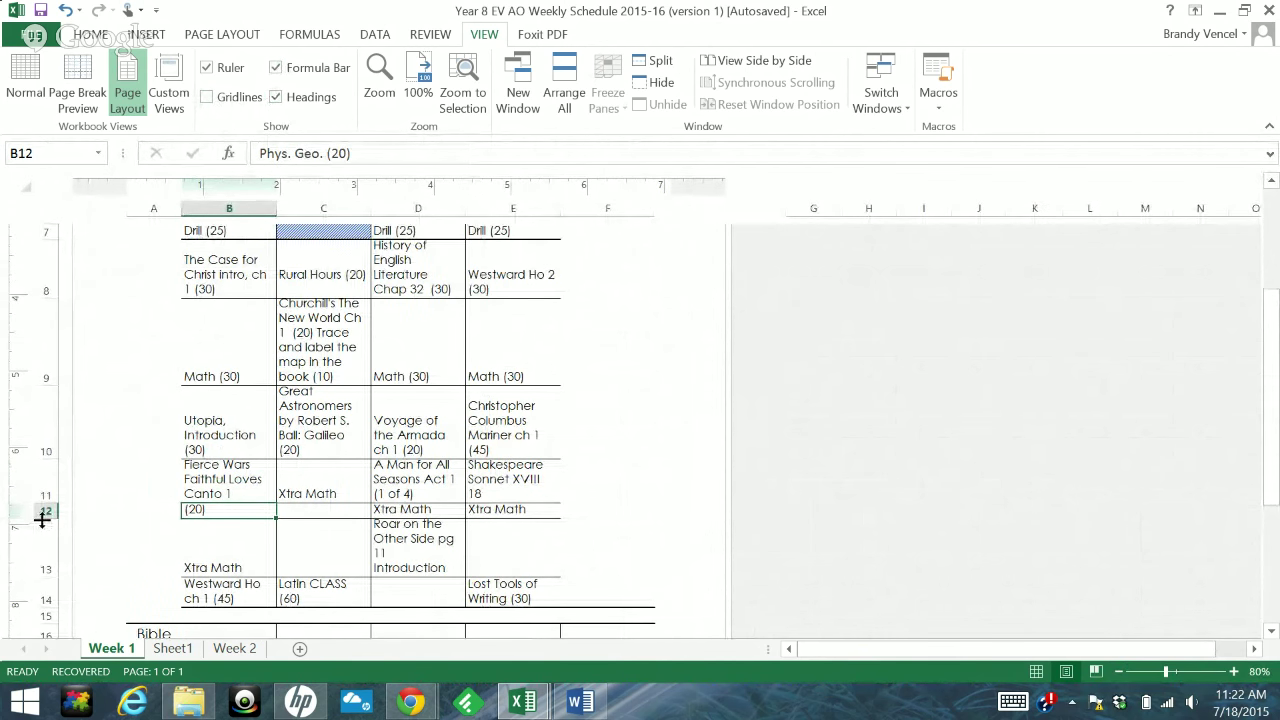
Top-align "Phys. Geo. (20)" in B12 and increase row 12's height to fit two lines of text
{"action": "mouse_move", "coordinate": [42, 518]}
{"action": "left_mouse_down"}
{"action": "mouse_move", "coordinate": [42, 542]}
{"action": "mouse_move", "coordinate": [50, 518]}
{"action": "left_mouse_up"}
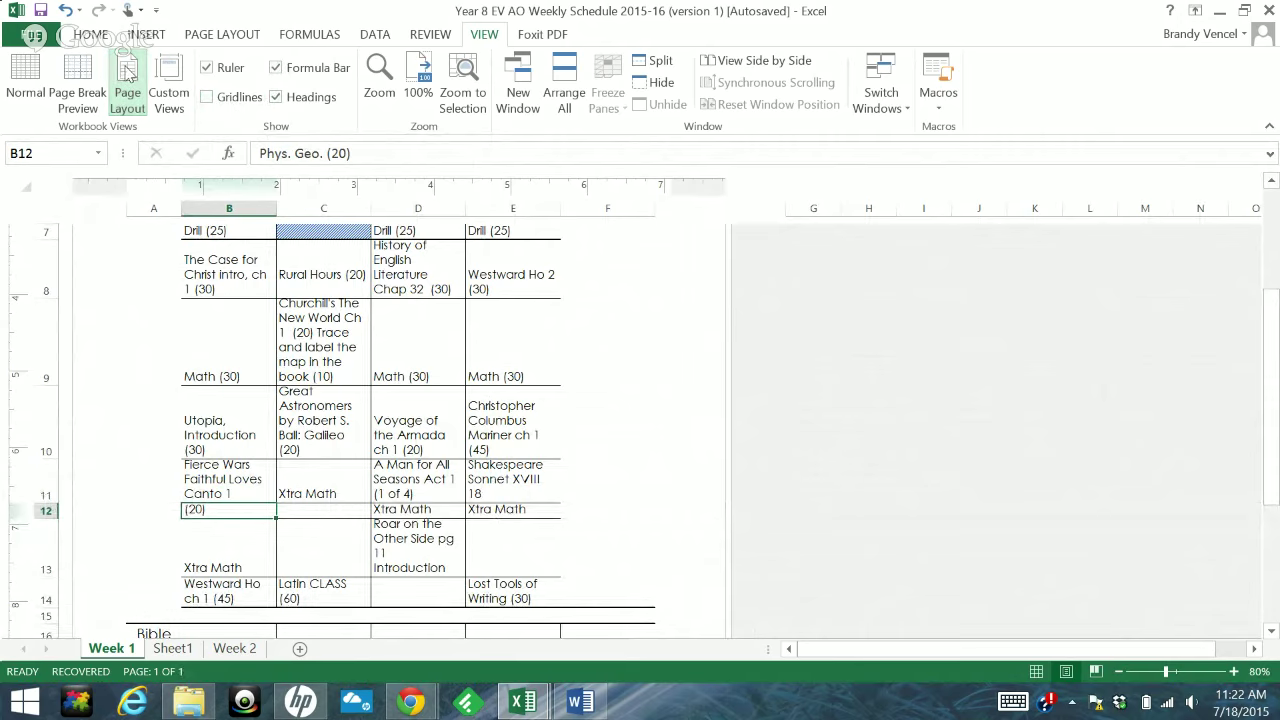
{"action": "left_click", "coordinate": [105, 36]}
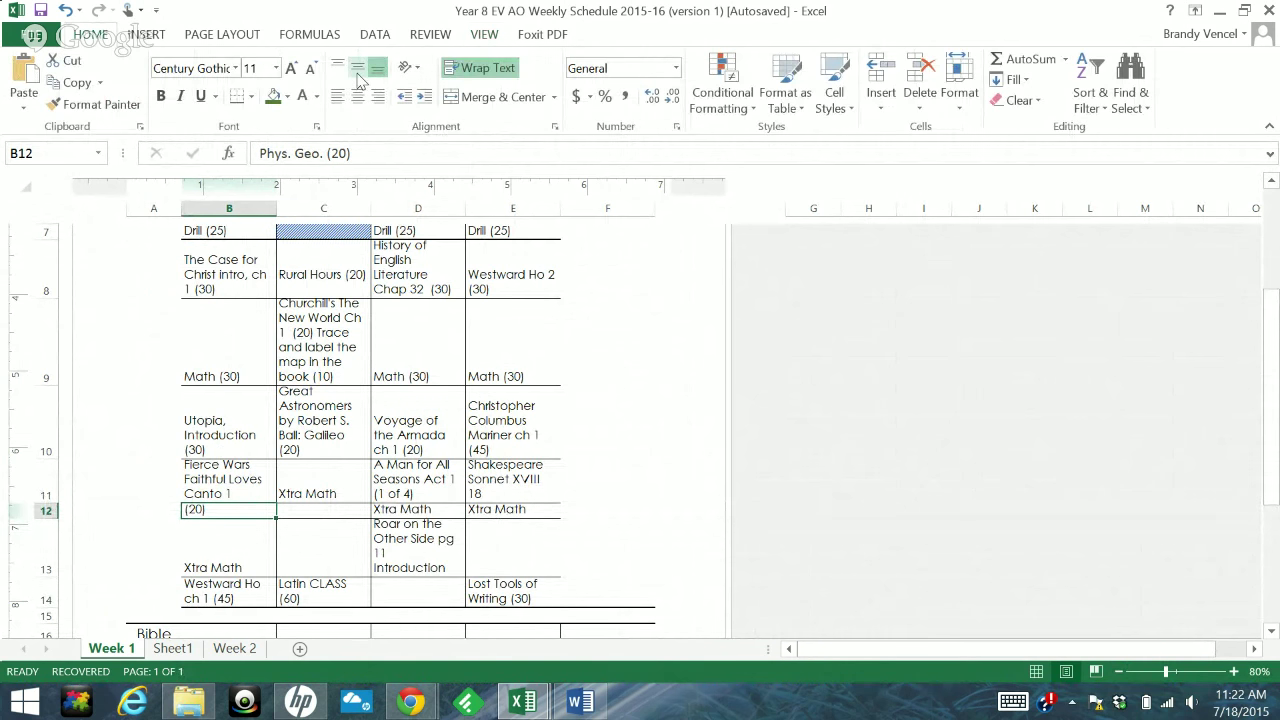
{"action": "left_click", "coordinate": [357, 70]}
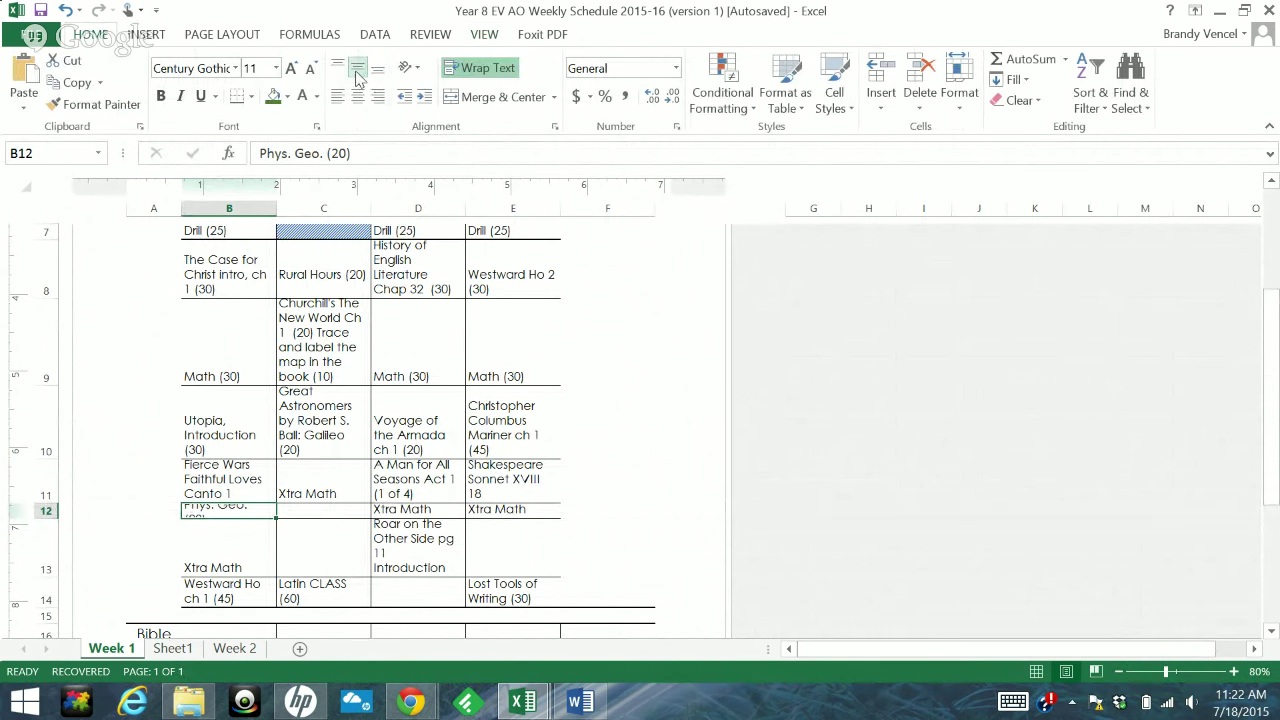
{"action": "left_click", "coordinate": [345, 72]}
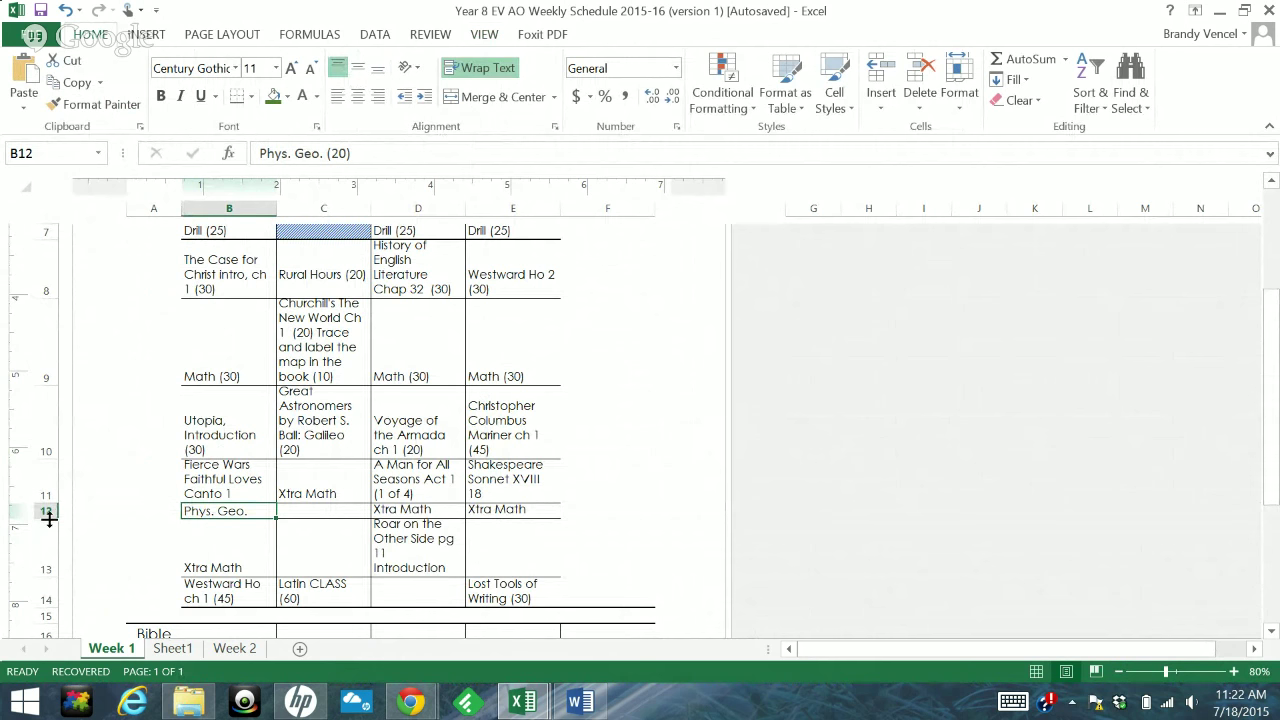
{"action": "left_click_drag", "start_coordinate": [49, 518], "coordinate": [52, 538]}
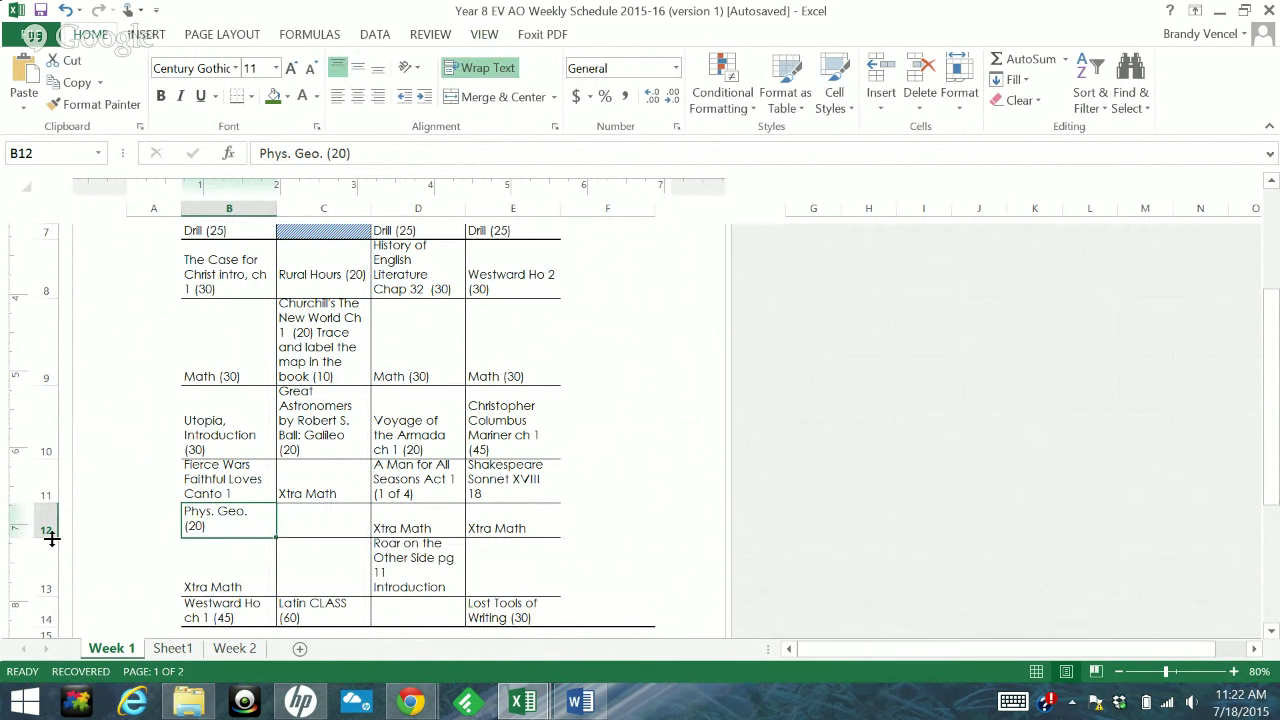
Switch to Word and delete the leftover line with the author's name from the Week 1 list
{"action": "left_click", "coordinate": [587, 705]}
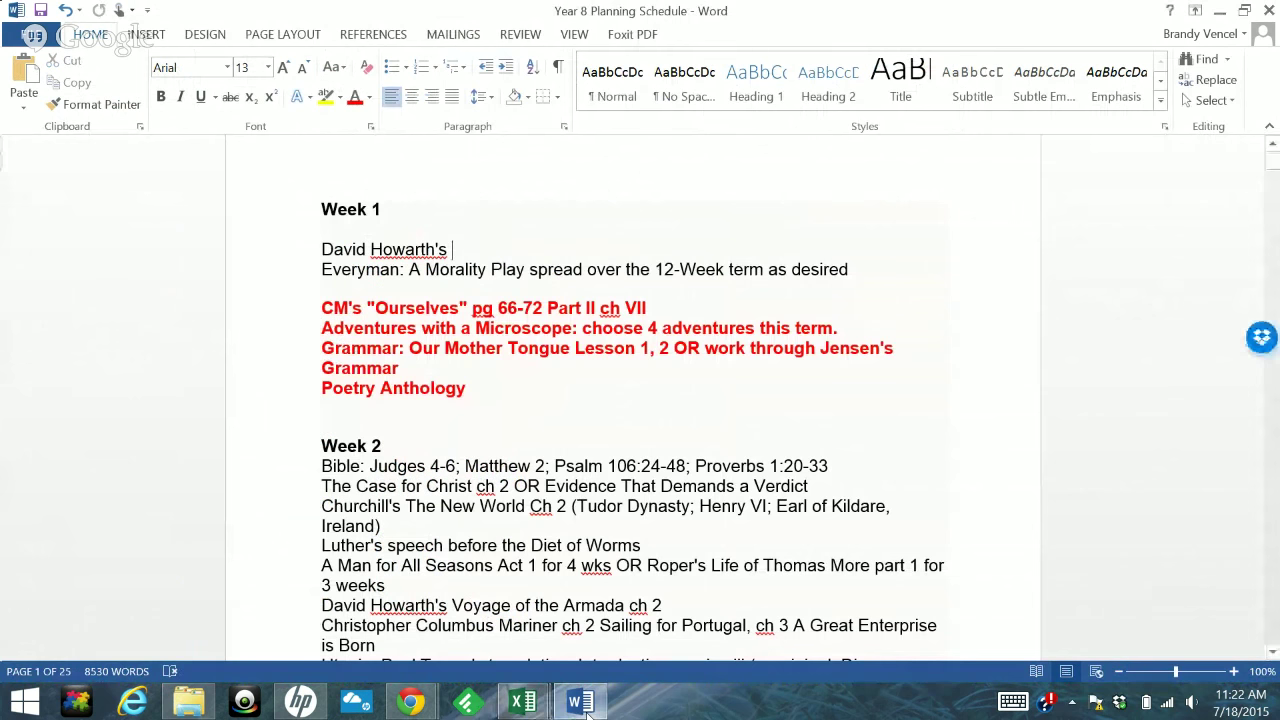
{"action": "left_click", "coordinate": [285, 256]}
{"action": "key", "text": "Delete"}
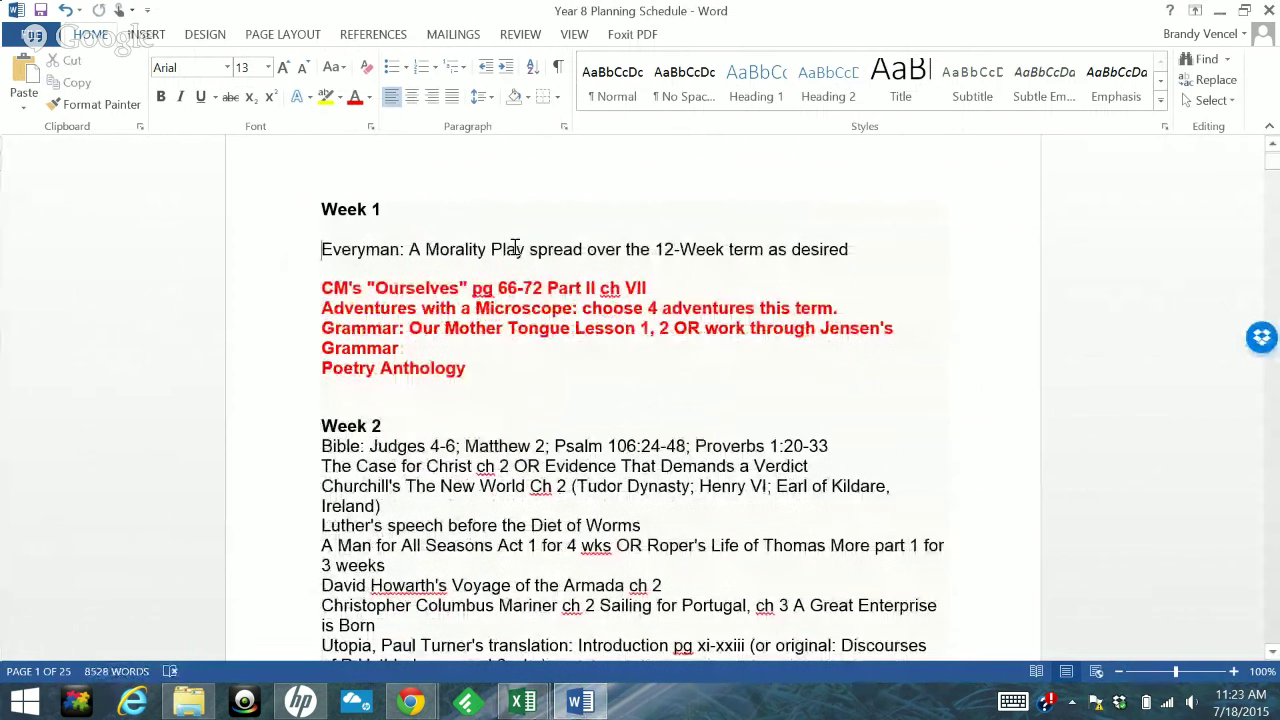
Copy "Everyman: A Morality Play" from the Week 1 list and delete the copied text there
{"action": "left_click_drag", "start_coordinate": [526, 250], "coordinate": [338, 252]}
{"action": "key", "text": "ctrl+c"}
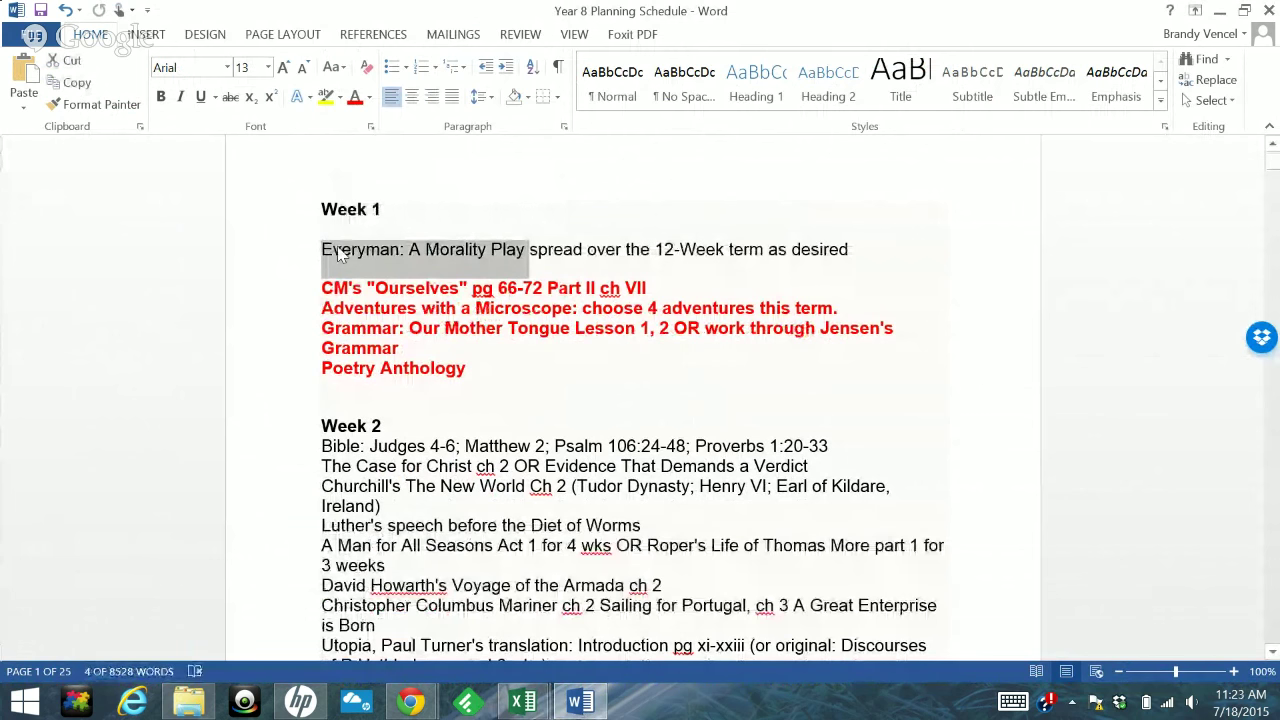
{"action": "key", "text": "Delete"}
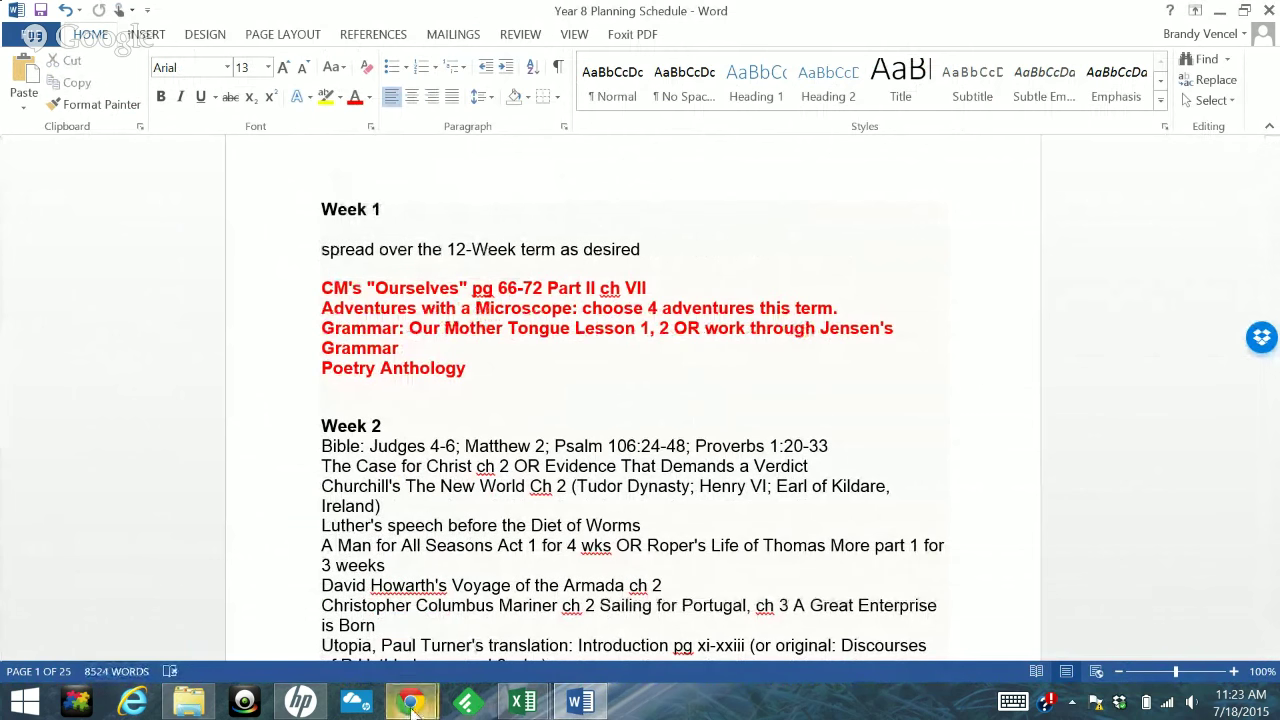
Switch to the Excel schedule, replace "Phys. Geo." in B12 with the copied "Everyman: A Morality Play" plus "(1 of 12)", and autofit row 12's height
{"action": "mouse_move", "coordinate": [522, 702]}
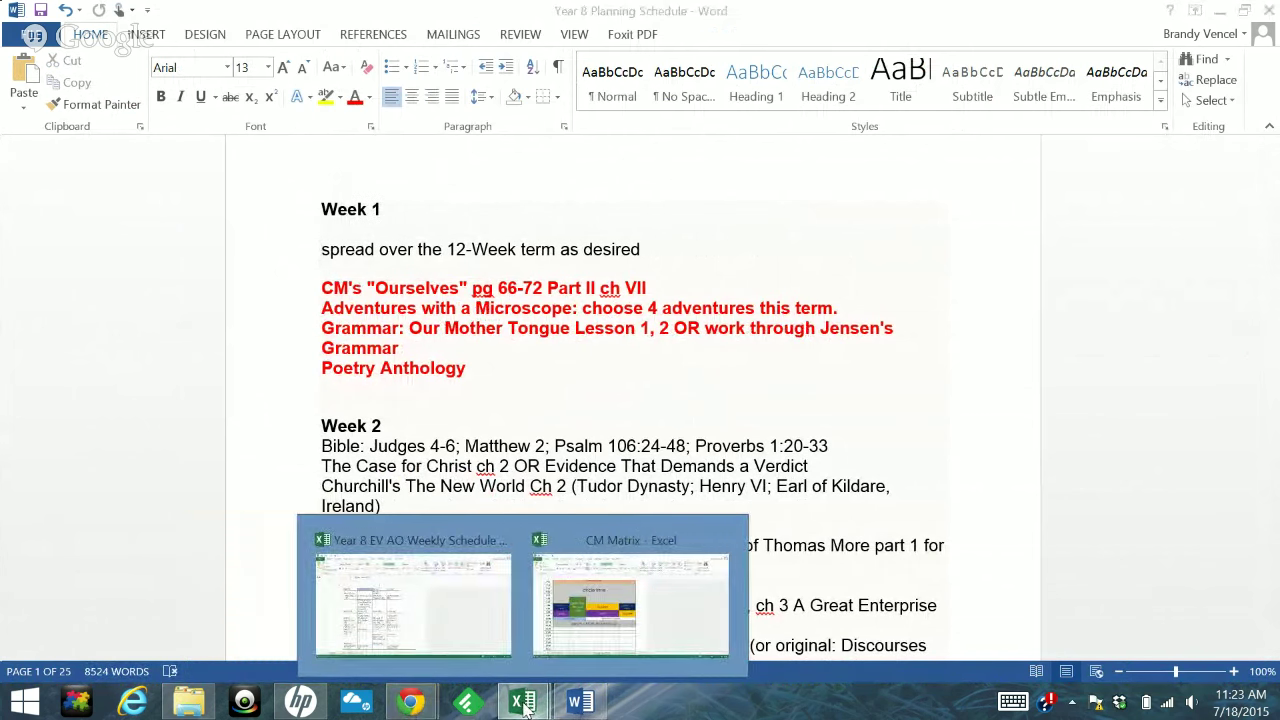
{"action": "left_click", "coordinate": [405, 613]}
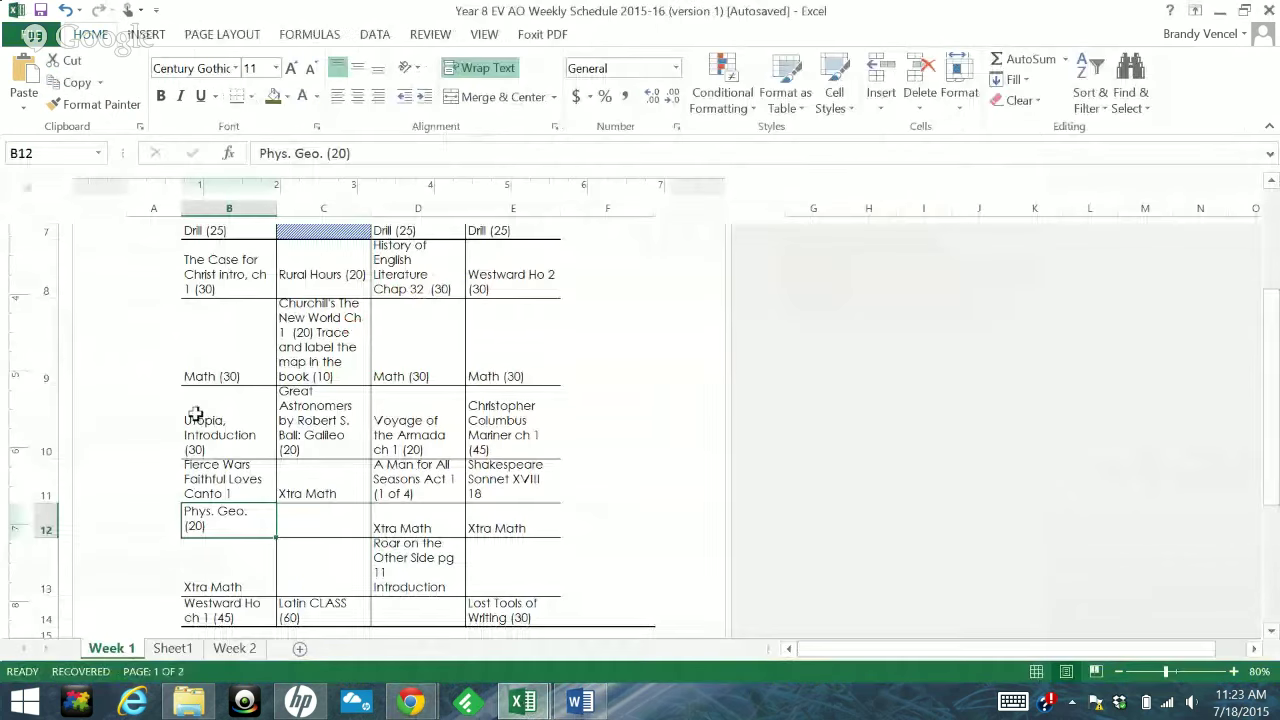
{"action": "double_click", "coordinate": [243, 507]}
{"action": "left_click_drag", "start_coordinate": [243, 510], "coordinate": [180, 510]}
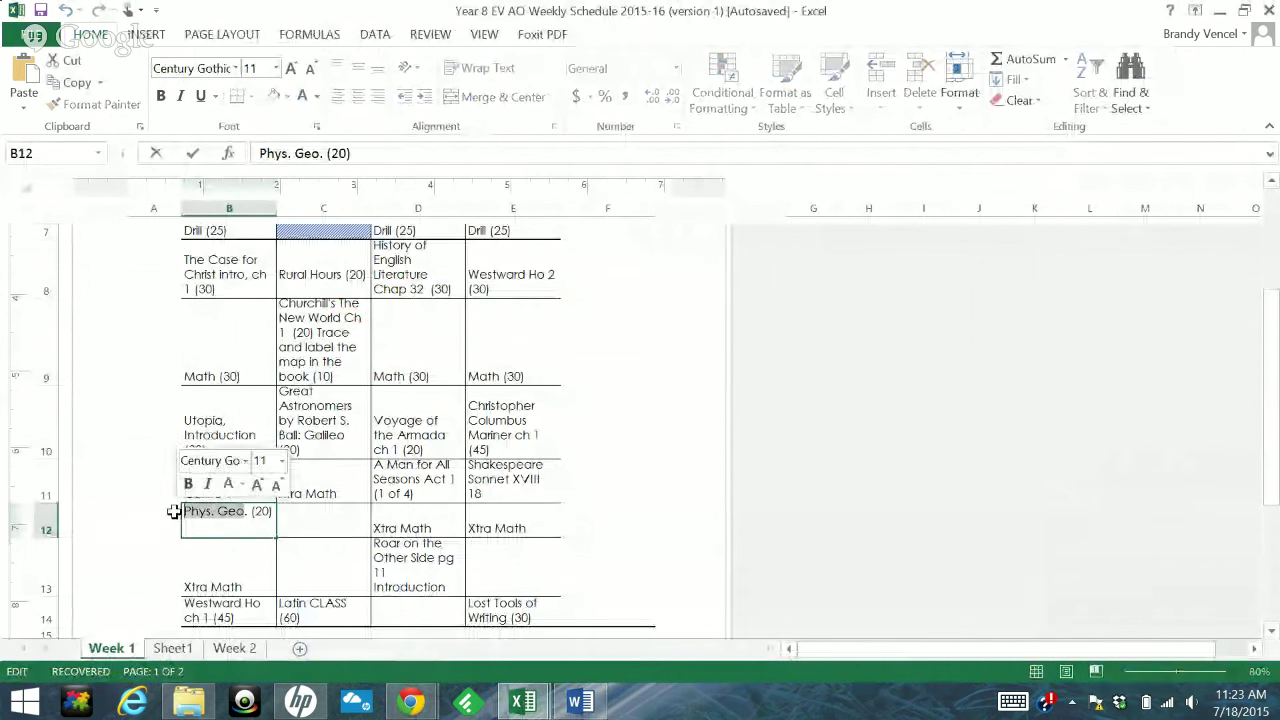
{"action": "key", "text": "ctrl+v"}
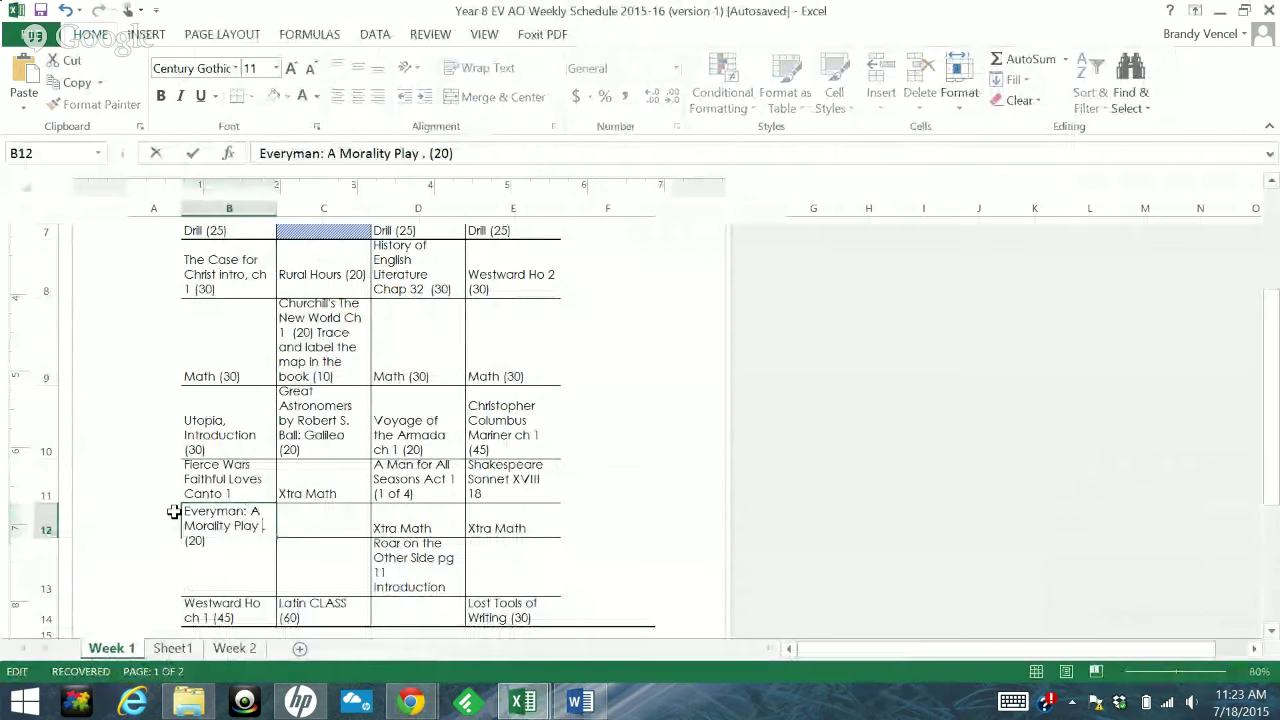
{"action": "key", "text": "Delete"}
{"action": "type", "text": "(1 of 12"}
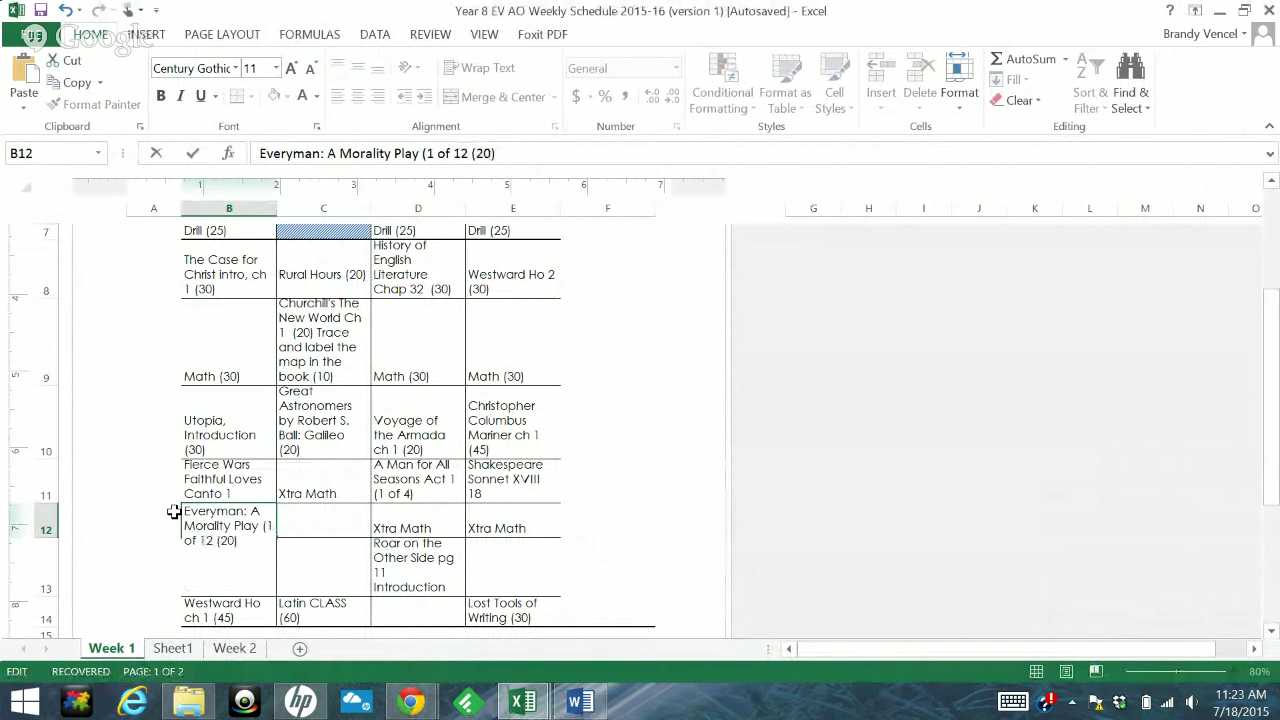
{"action": "type", "text": ")"}
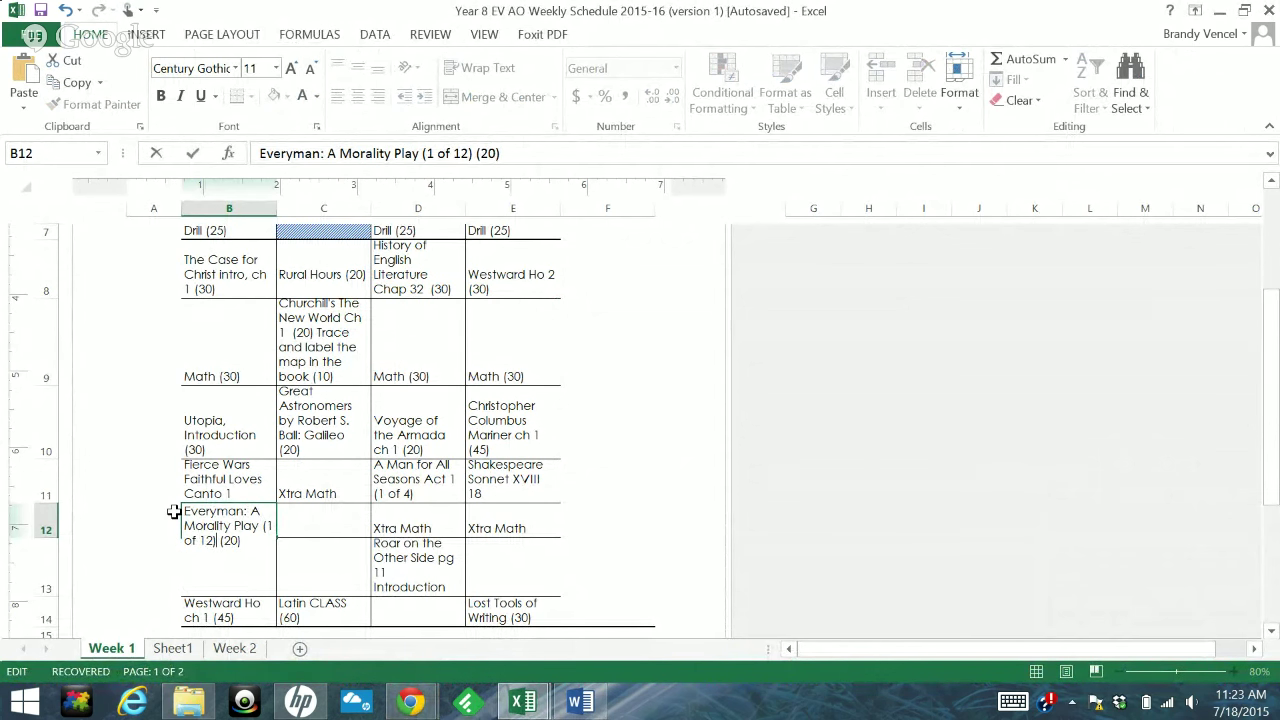
{"action": "key", "text": "Return"}
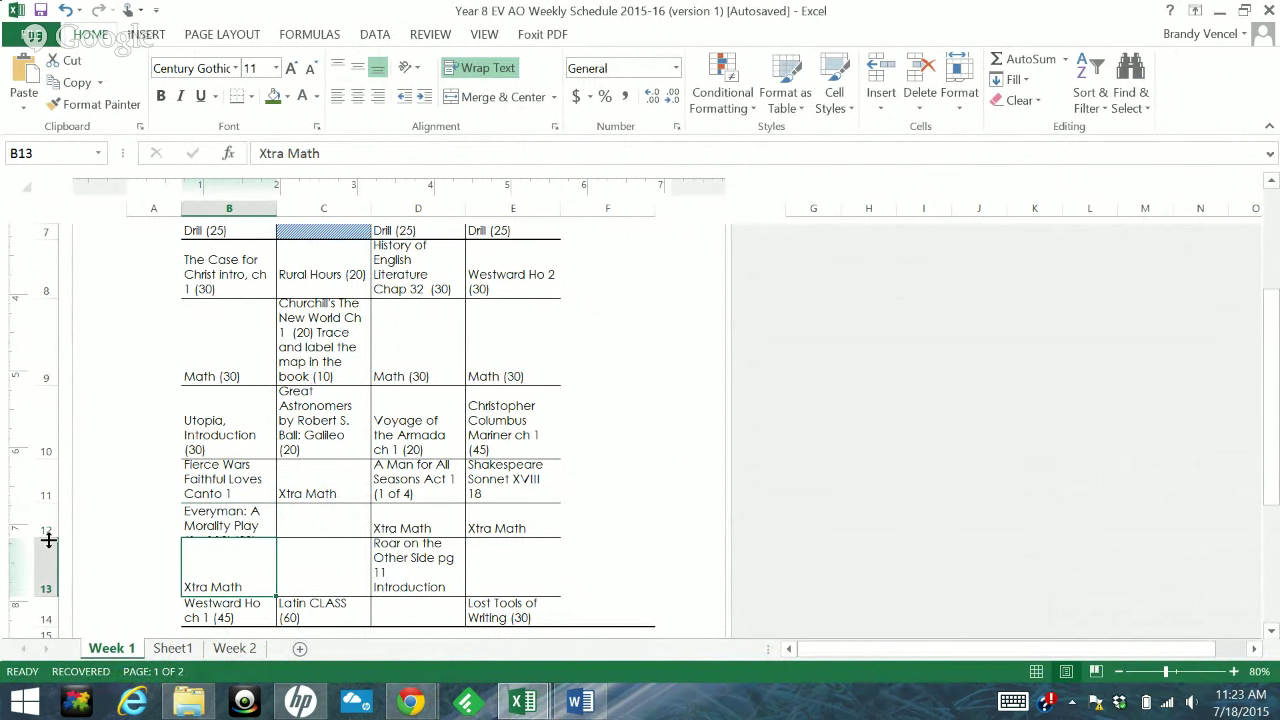
{"action": "double_click", "coordinate": [48, 540]}
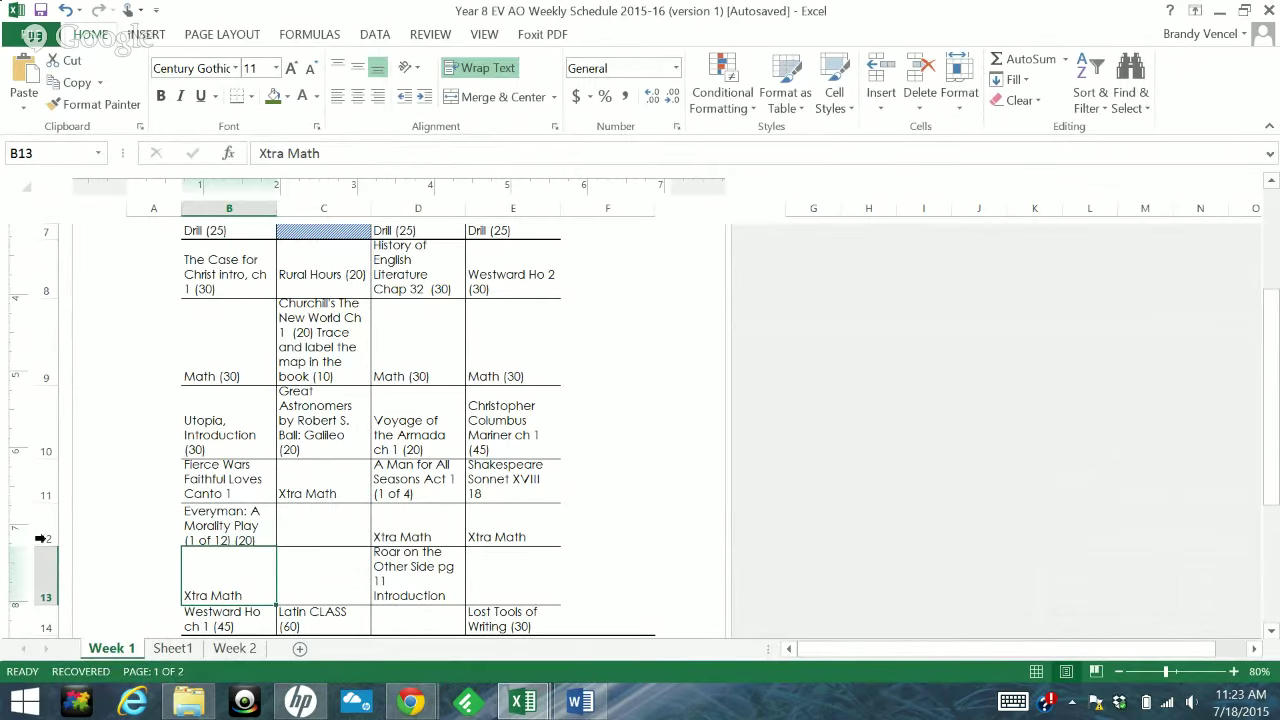
{"action": "left_click", "coordinate": [242, 533]}
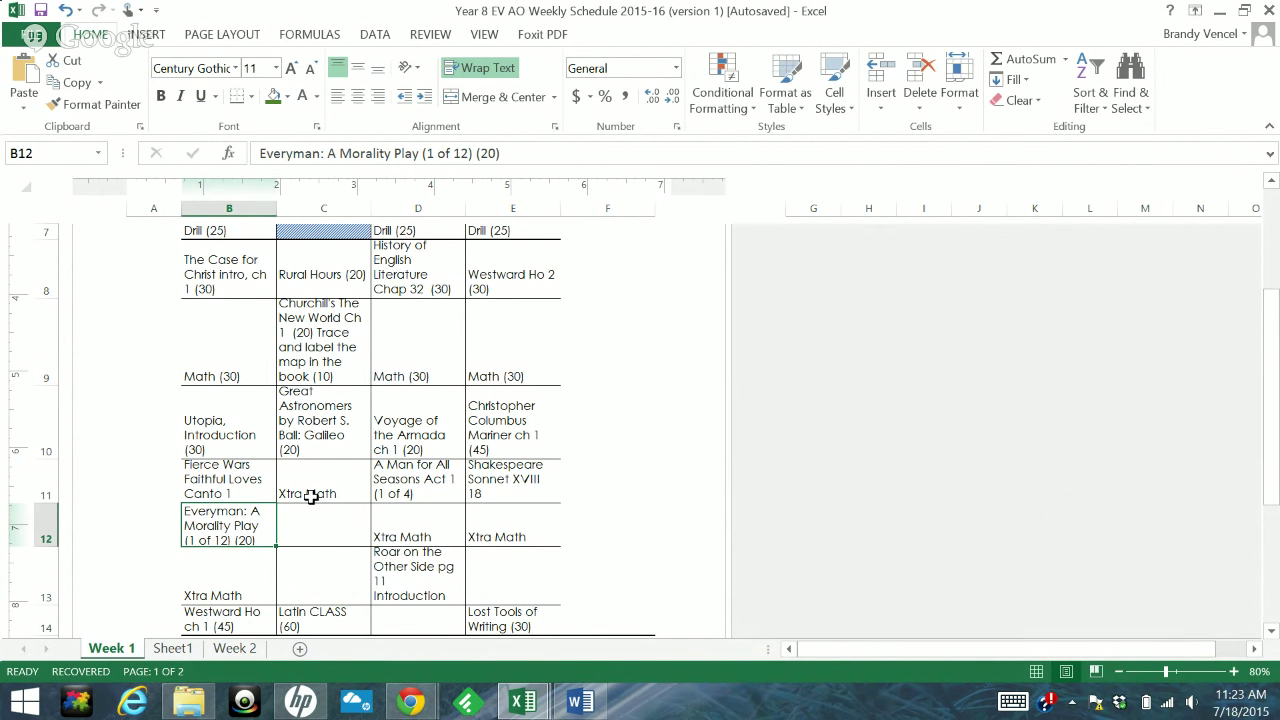
Review the whole Week 1 schedule from the weekday headings to the Bible and Keep rows, including the empty slots in row 6
{"action": "scroll", "coordinate": [433, 496], "scroll_direction": "down", "scroll_amount": 1}
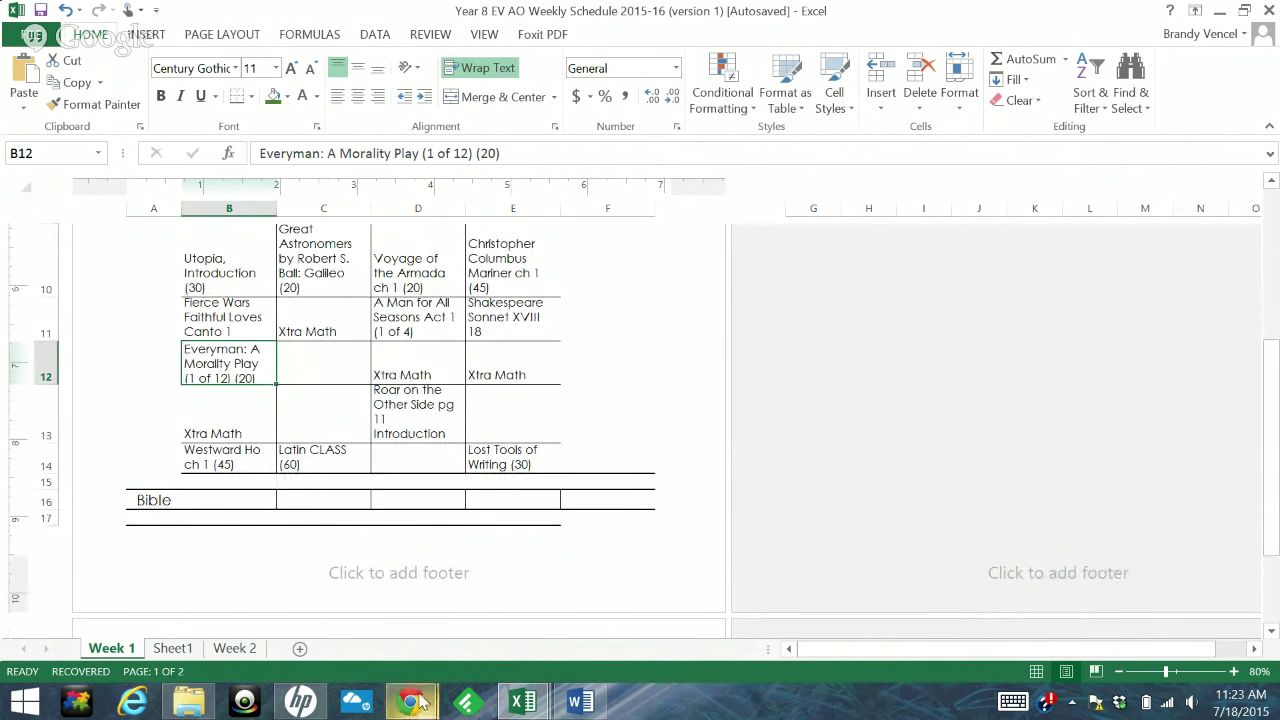
{"action": "mouse_move", "coordinate": [420, 703]}
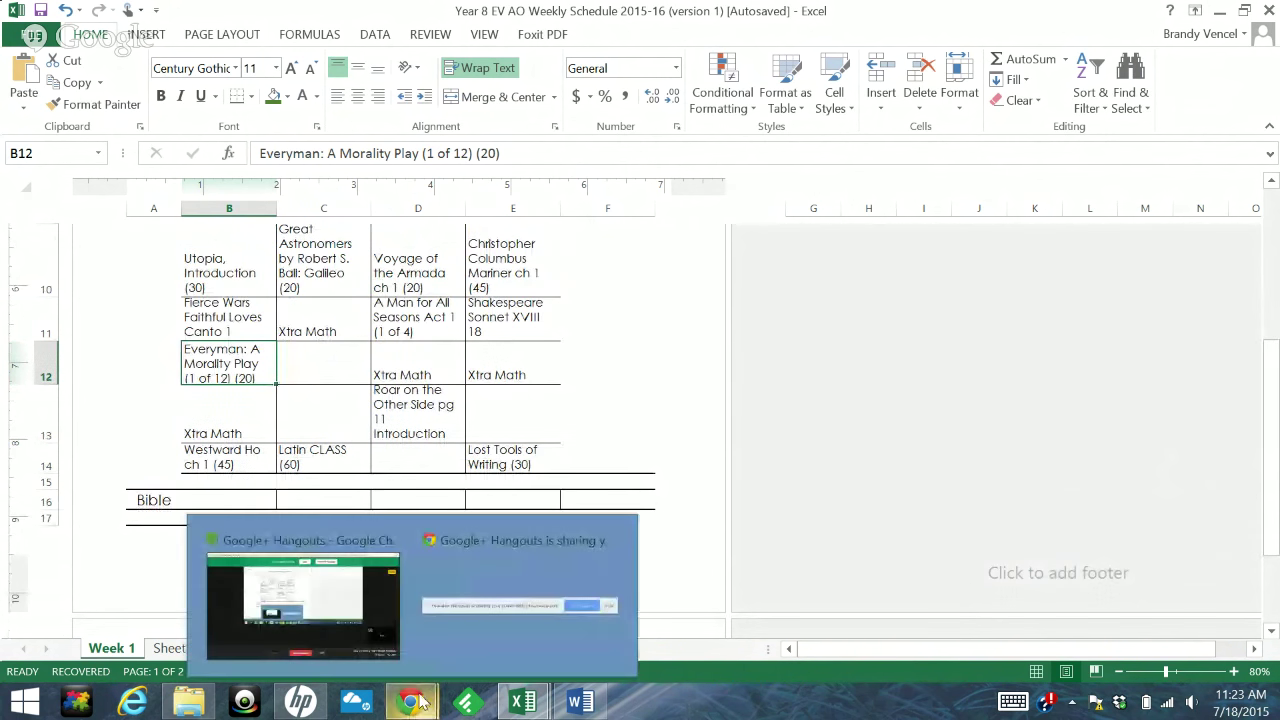
{"action": "left_click", "coordinate": [390, 410]}
{"action": "scroll", "coordinate": [390, 410], "scroll_direction": "up", "scroll_amount": 3}
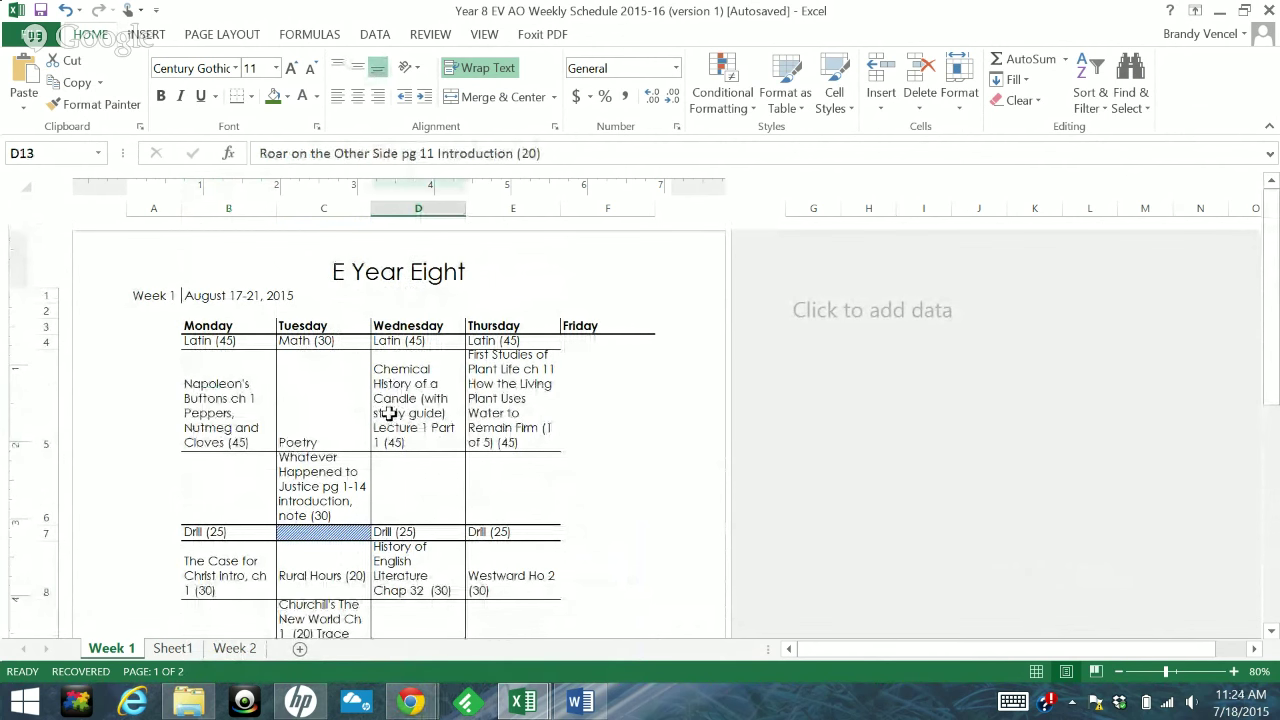
{"action": "scroll", "coordinate": [388, 413], "scroll_direction": "down", "scroll_amount": 4}
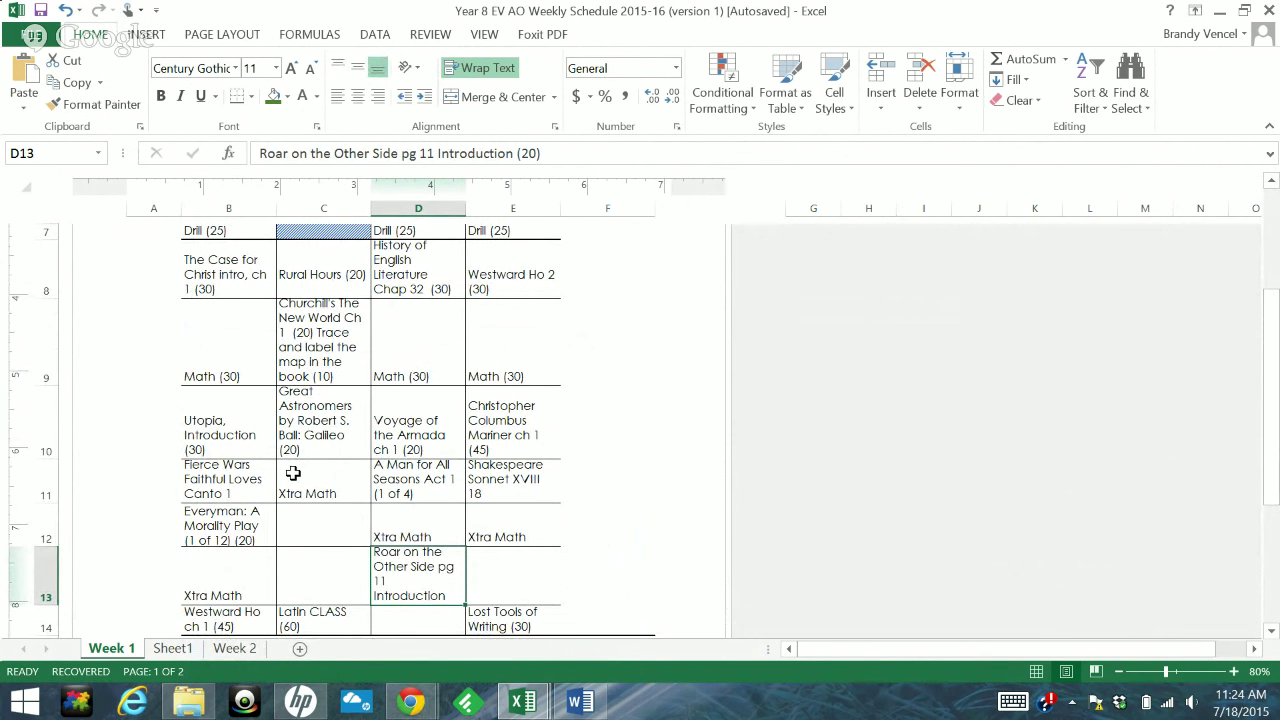
{"action": "scroll", "coordinate": [296, 470], "scroll_direction": "down", "scroll_amount": 1}
{"action": "scroll", "coordinate": [357, 514], "scroll_direction": "down", "scroll_amount": 3}
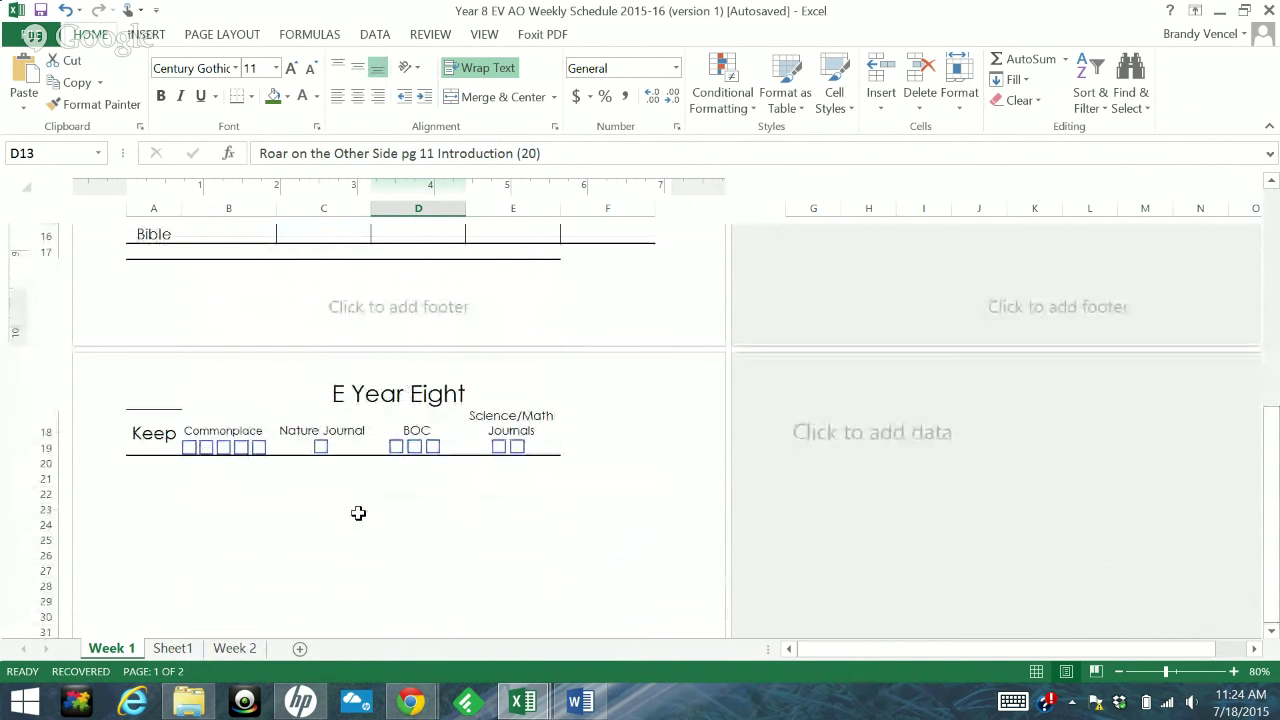
{"action": "scroll", "coordinate": [358, 513], "scroll_direction": "up", "scroll_amount": 5}
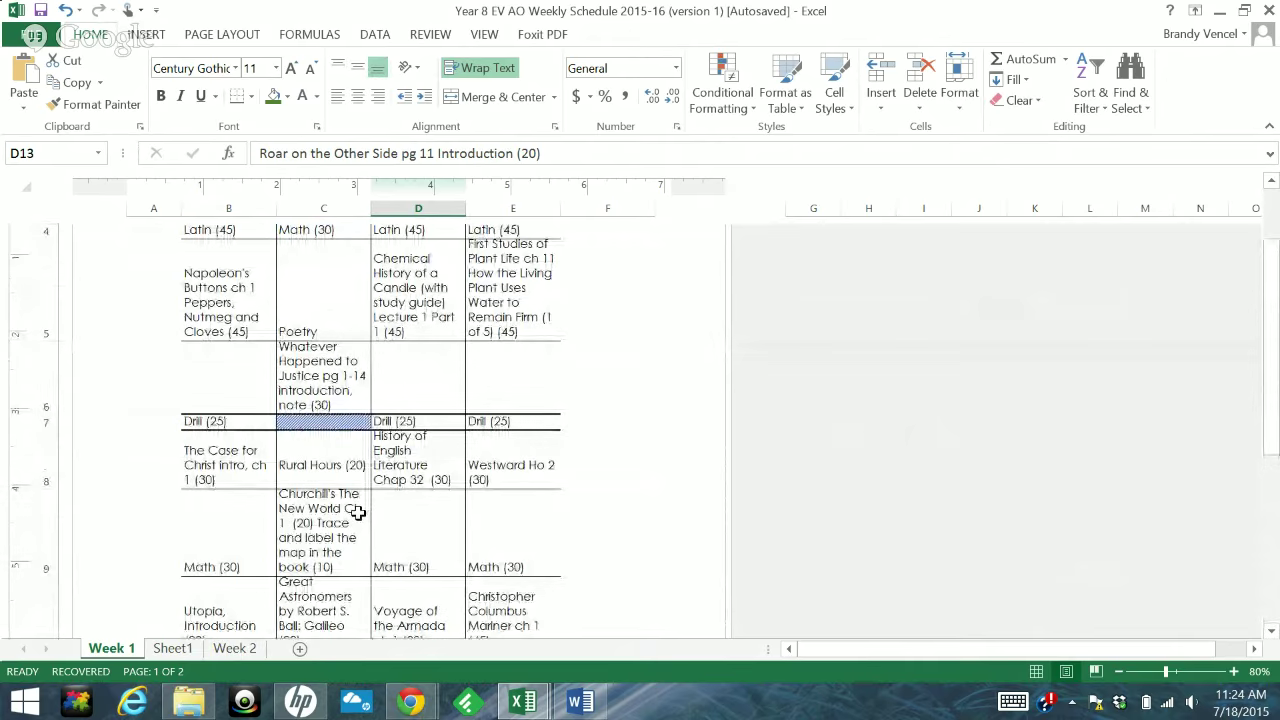
{"action": "scroll", "coordinate": [358, 513], "scroll_direction": "up", "scroll_amount": 1}
{"action": "left_click_drag", "start_coordinate": [230, 405], "coordinate": [463, 422]}
{"action": "left_click", "coordinate": [477, 492]}
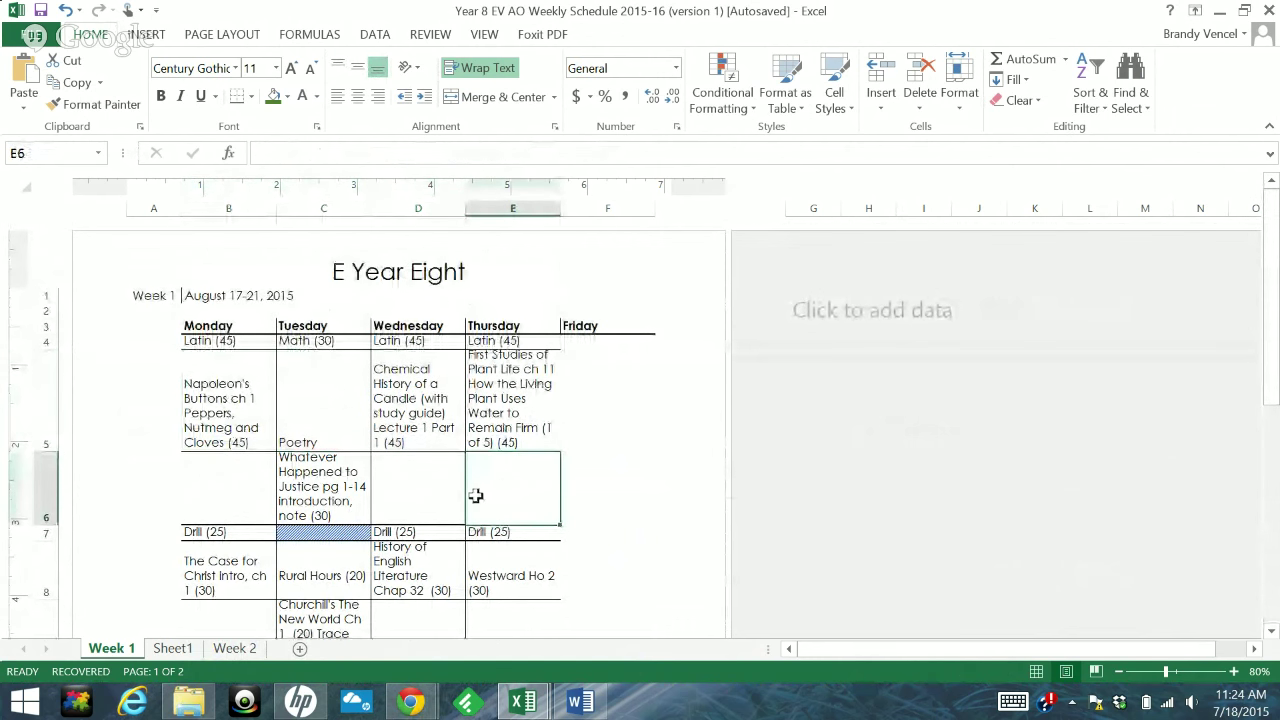
{"action": "scroll", "coordinate": [475, 497], "scroll_direction": "down", "scroll_amount": 1}
{"action": "scroll", "coordinate": [476, 496], "scroll_direction": "down", "scroll_amount": 2}
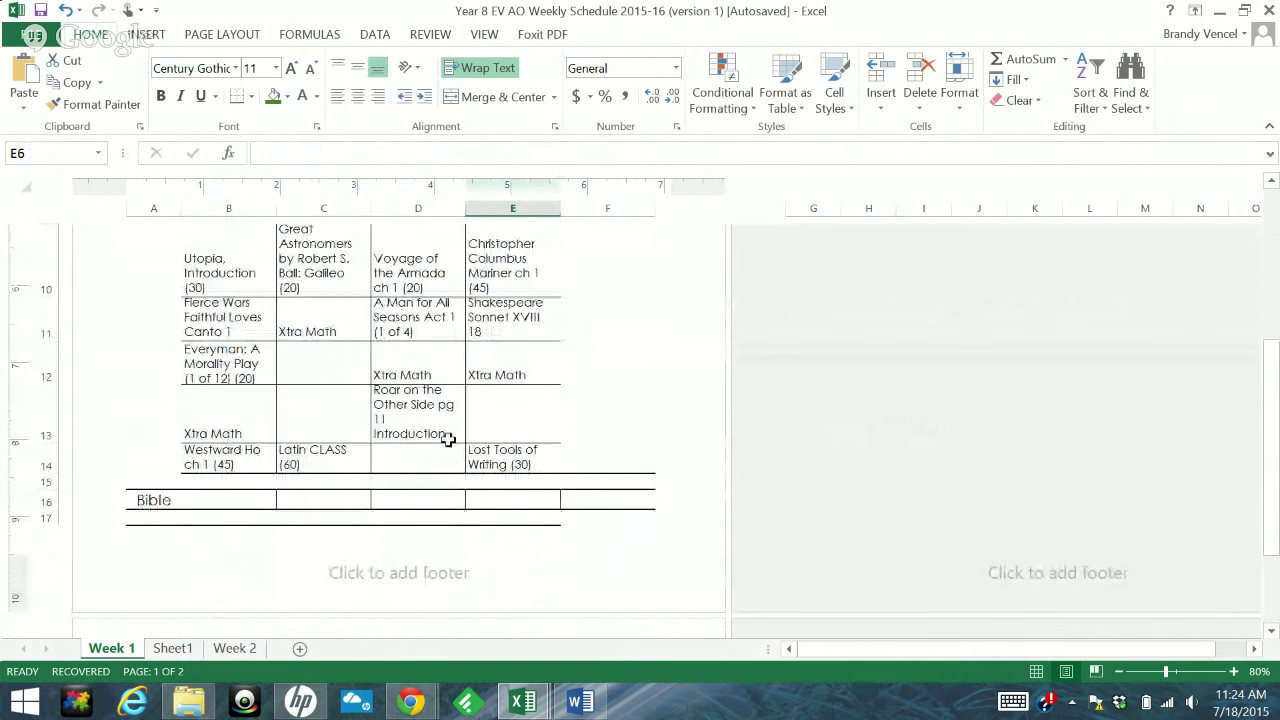
{"action": "scroll", "coordinate": [447, 440], "scroll_direction": "up", "scroll_amount": 2}
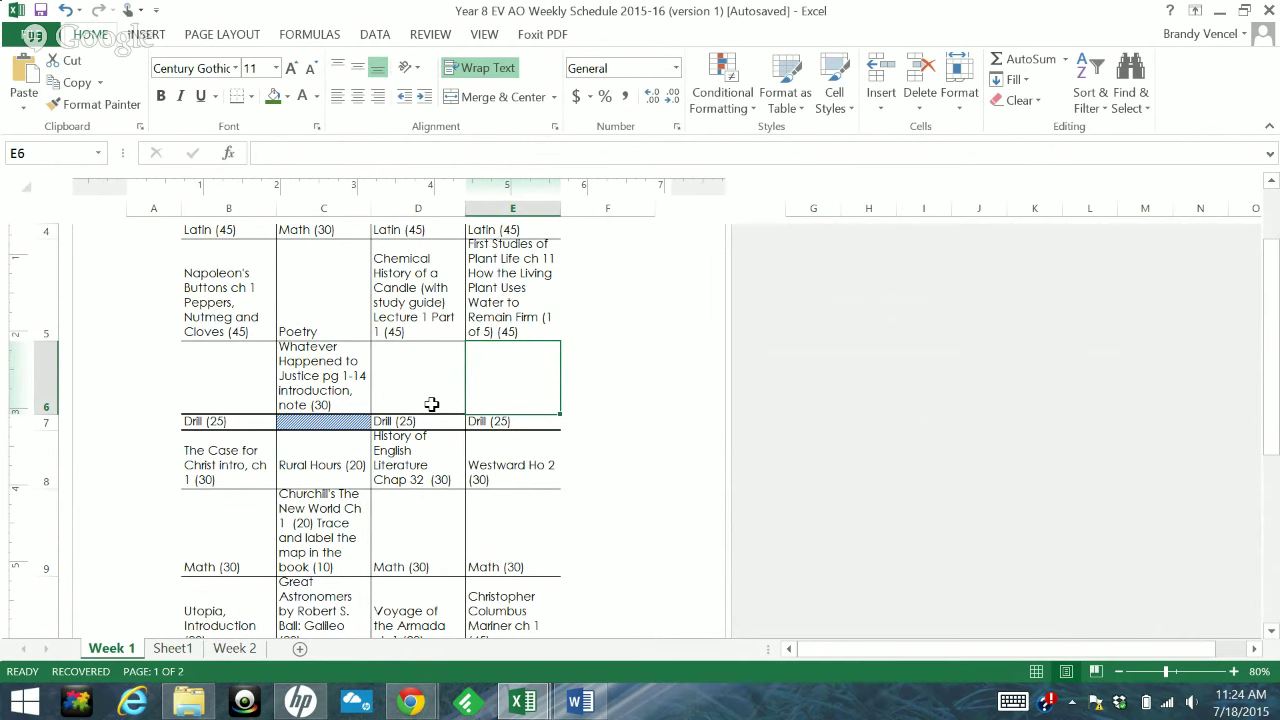
Switch to the Google+ Hangouts window in Chrome
{"action": "mouse_move", "coordinate": [410, 702]}
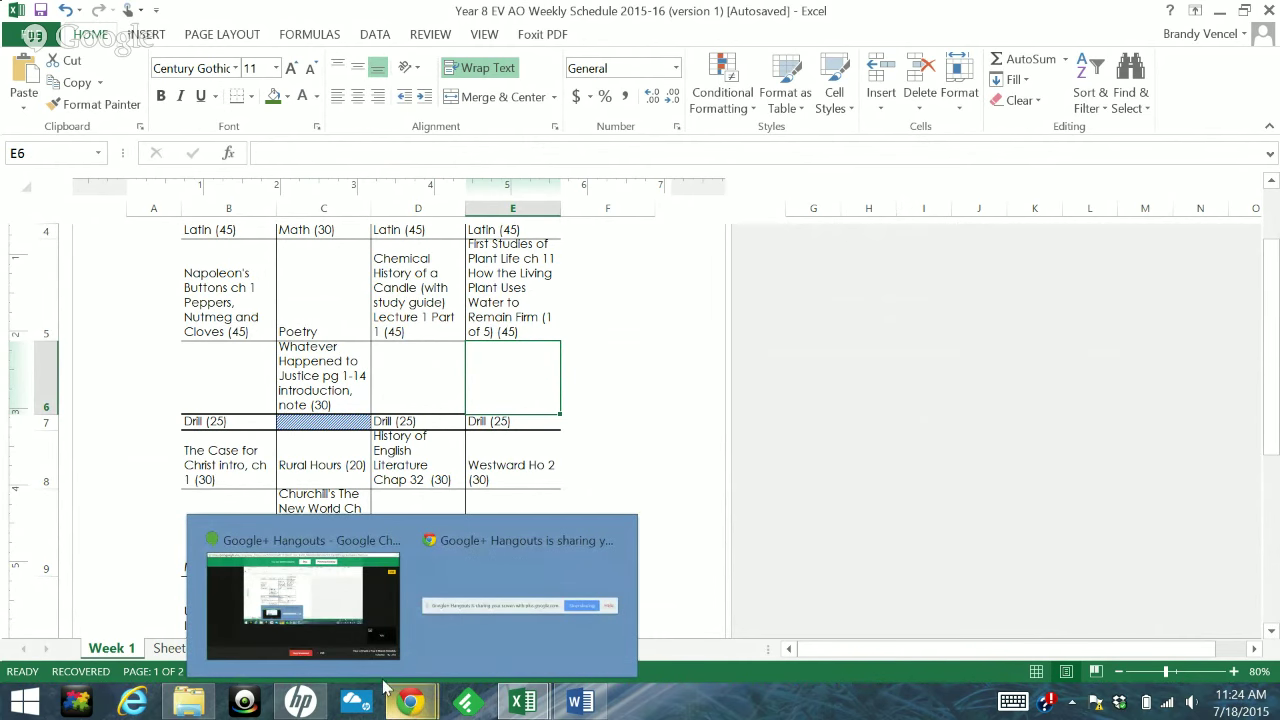
{"action": "left_click", "coordinate": [315, 610]}
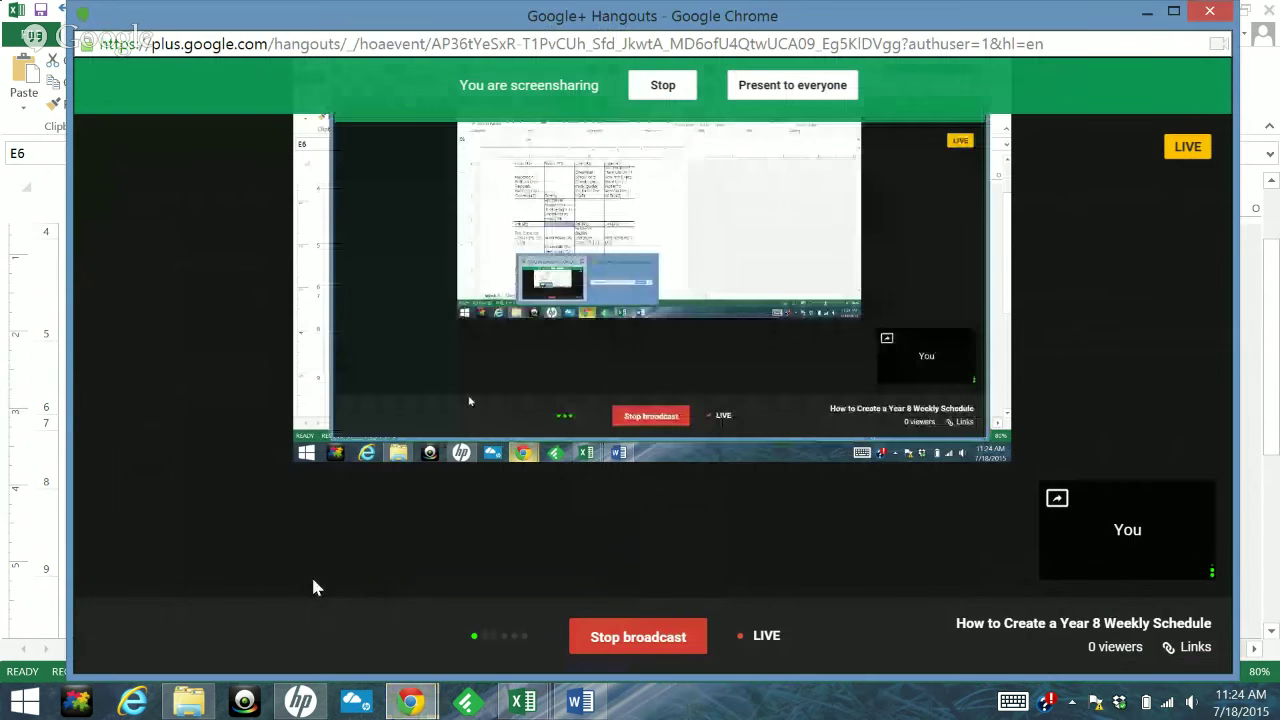